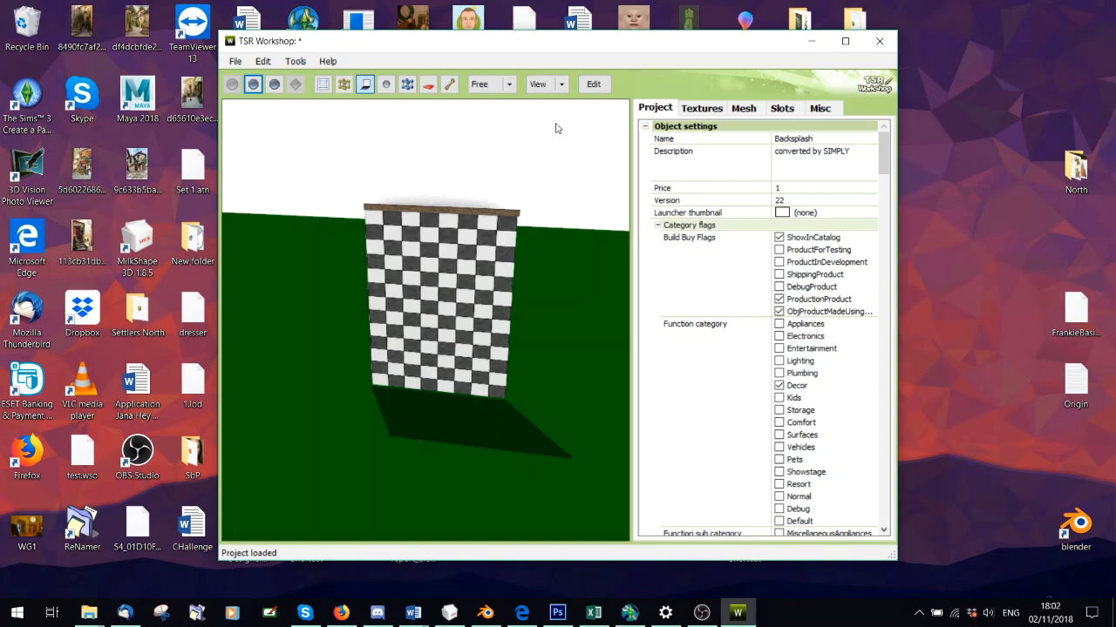
Review the translations of the backsplash's name and description without editing them, and check its price setting.
left_click(845, 141)
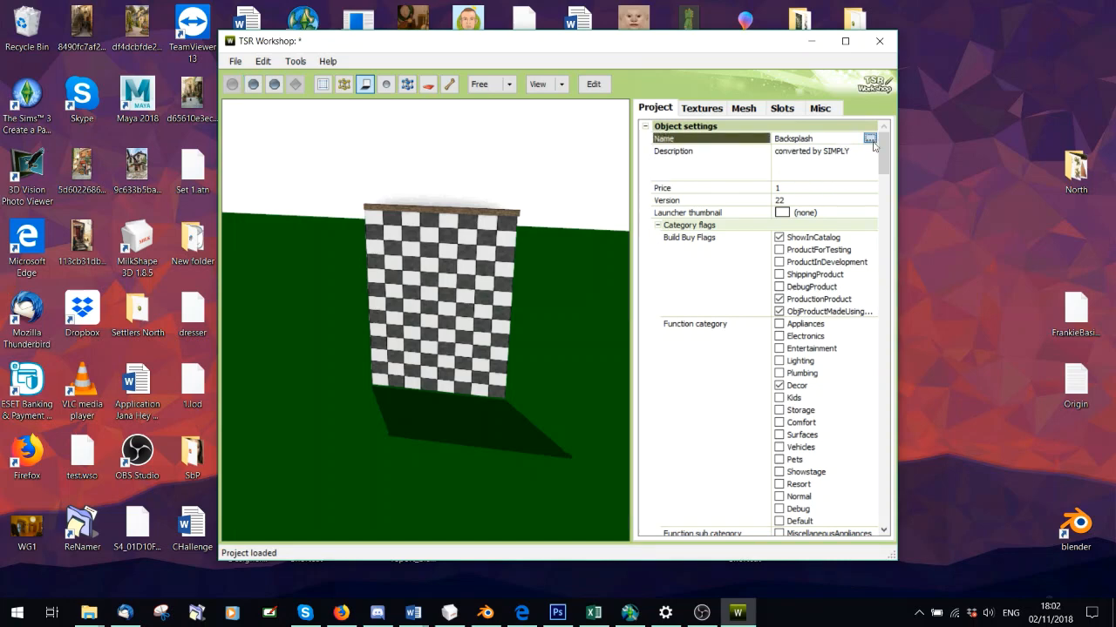
left_click(871, 139)
left_click(665, 52)
left_click(863, 164)
left_click(869, 164)
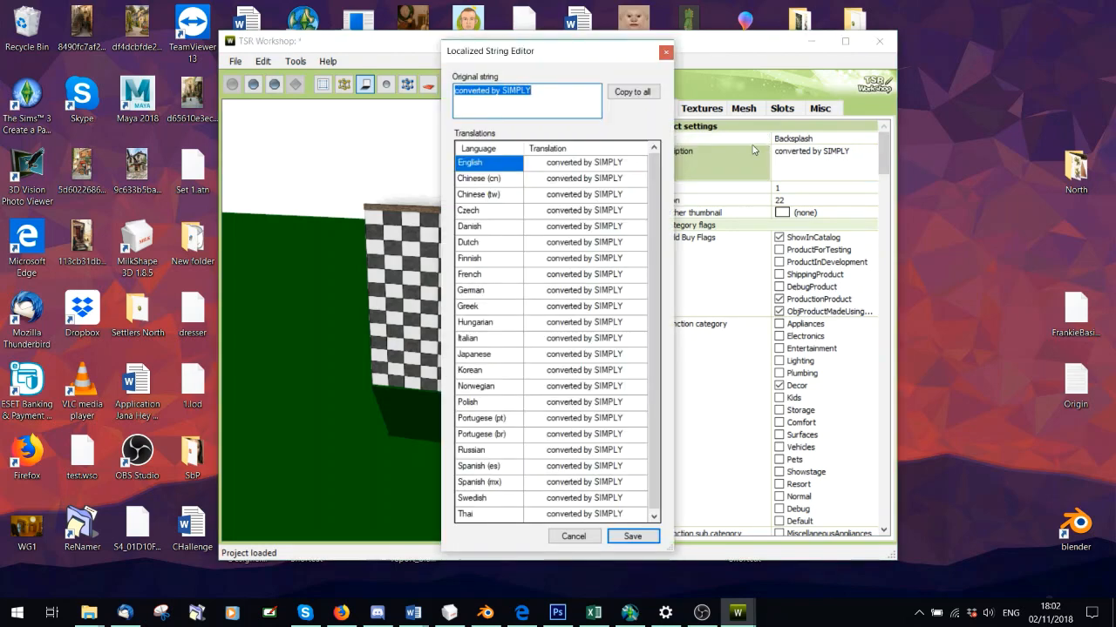
left_click(665, 52)
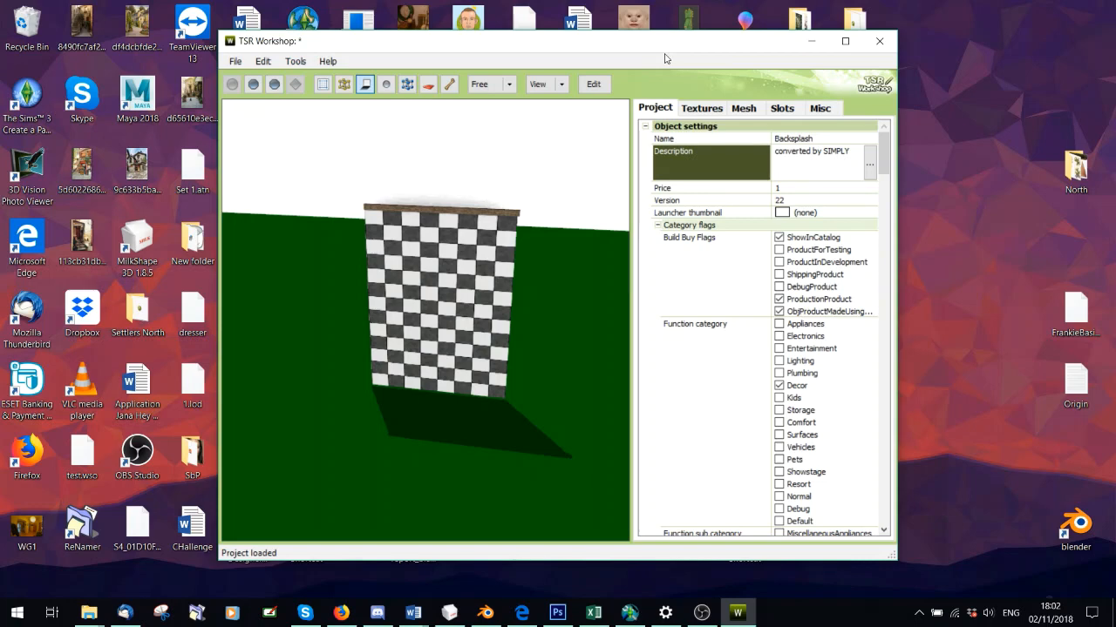
left_click(786, 188)
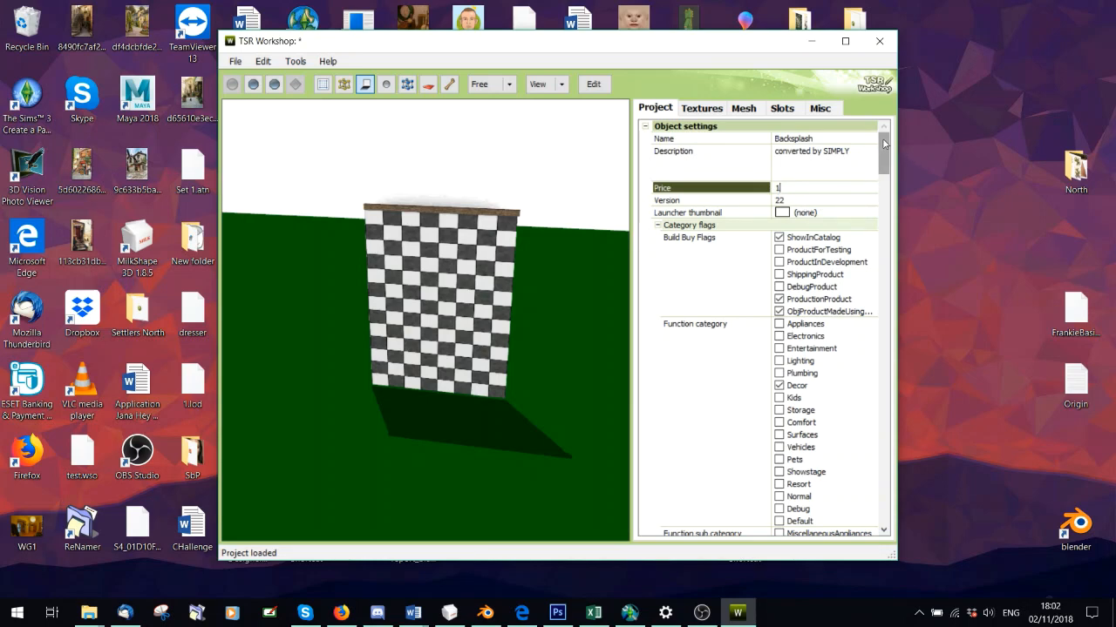
Clear the Laundry, Counters and Accents flags in the object's room sub category.
left_click_drag(884, 145, 878, 162)
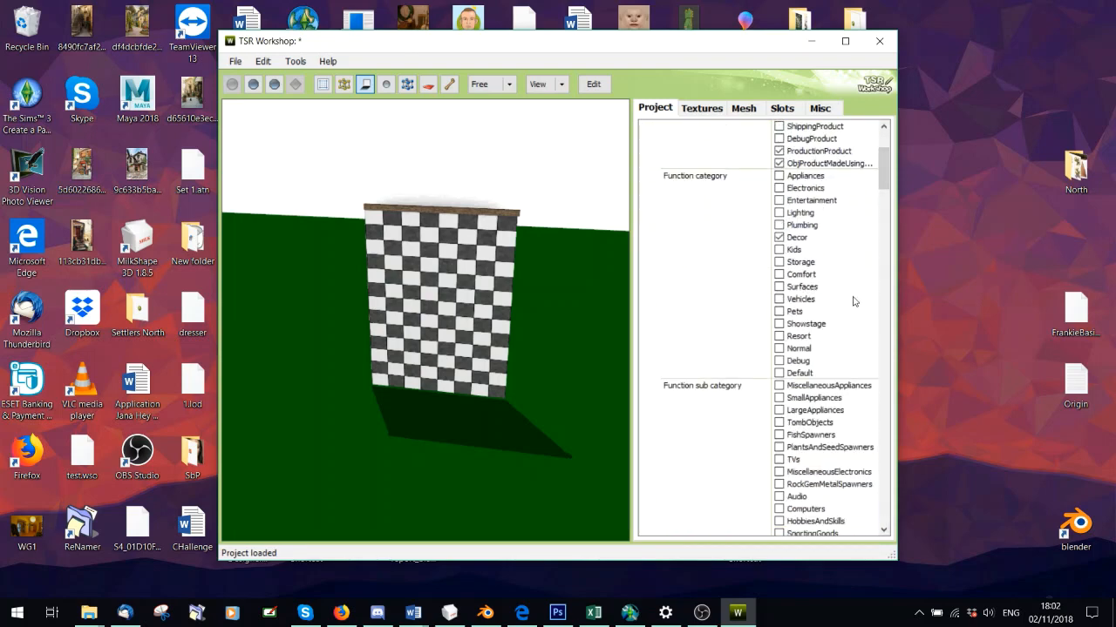
left_click_drag(881, 167, 878, 195)
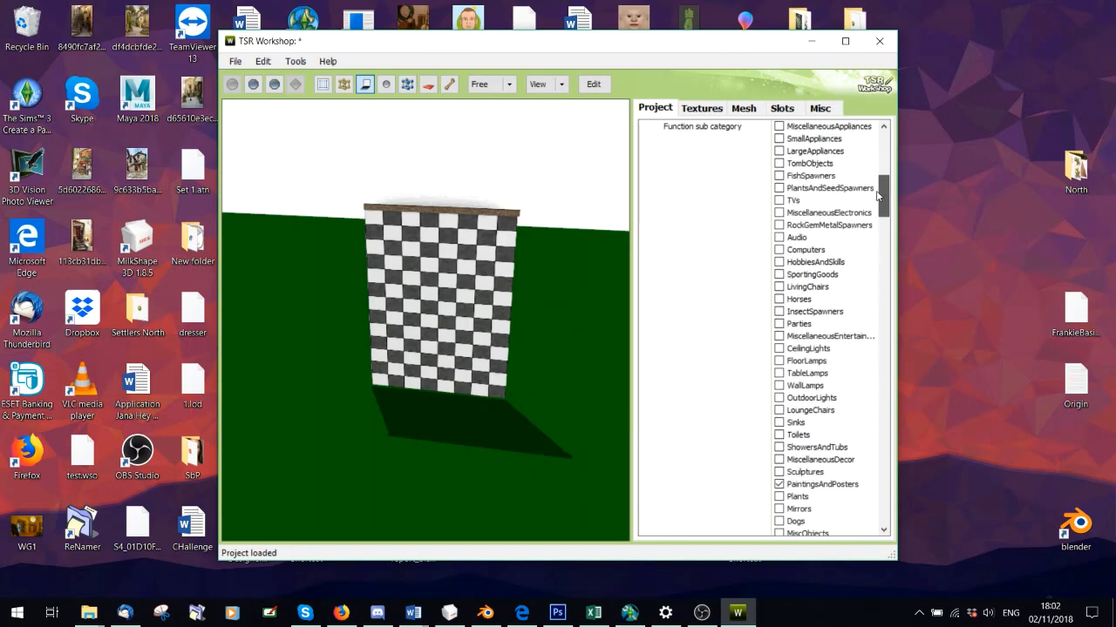
scroll(771, 470, "down", 10)
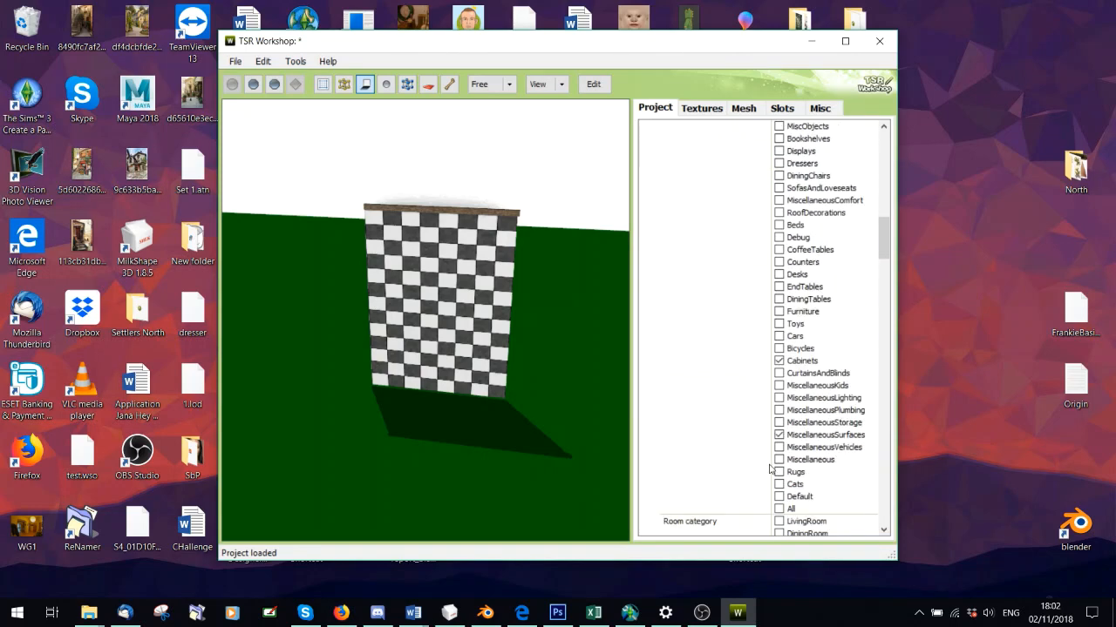
scroll(770, 469, "down", 15)
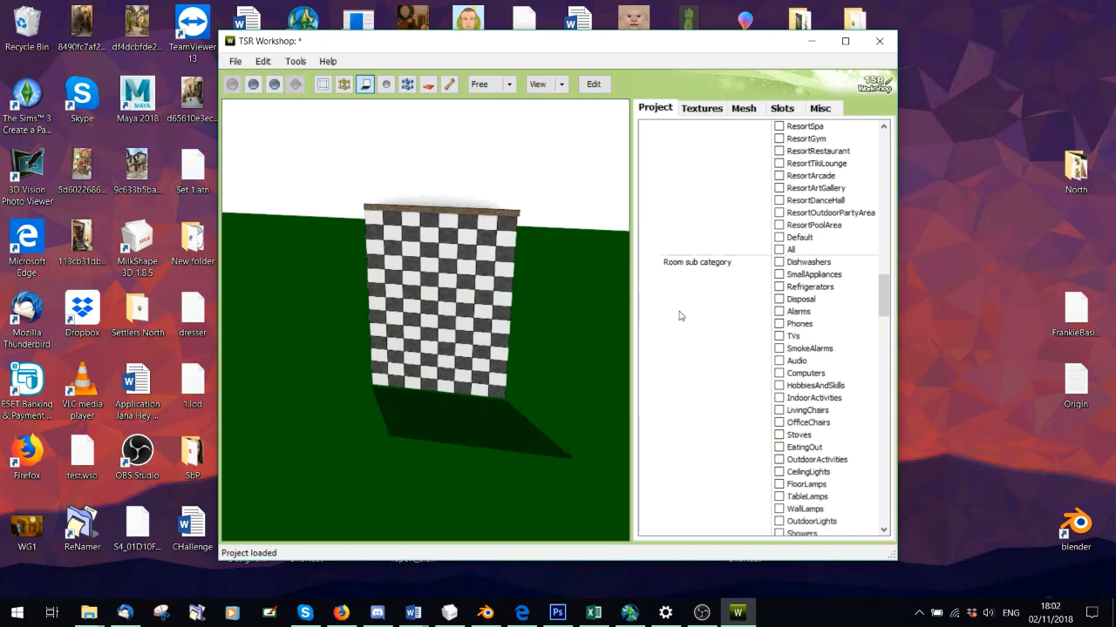
scroll(680, 316, "down", 7)
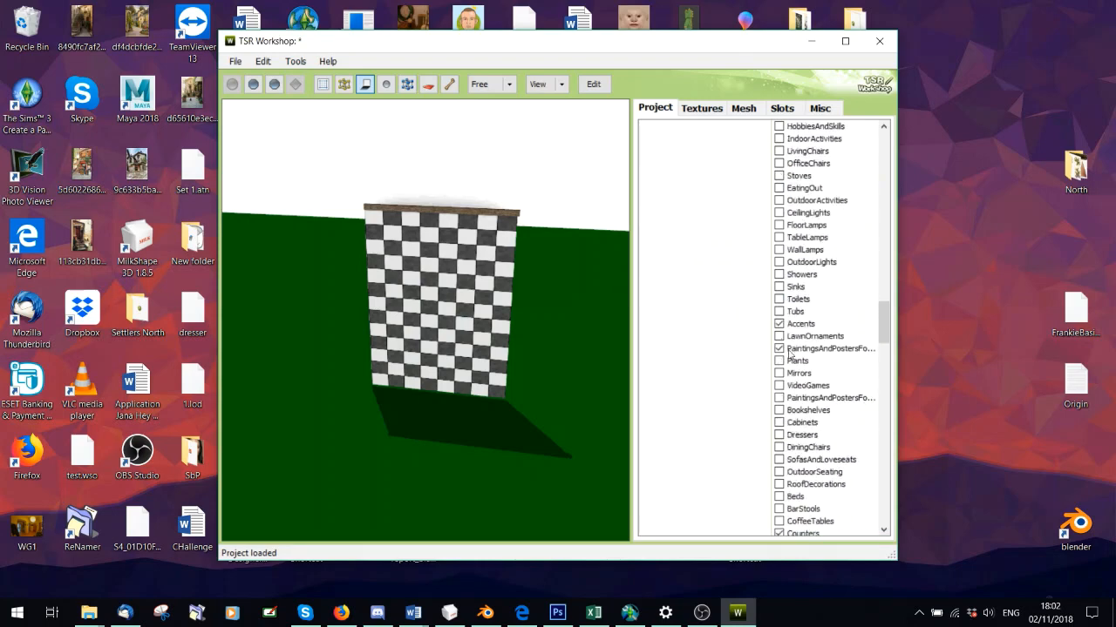
scroll(834, 352, "down", 4)
scroll(813, 350, "down", 1)
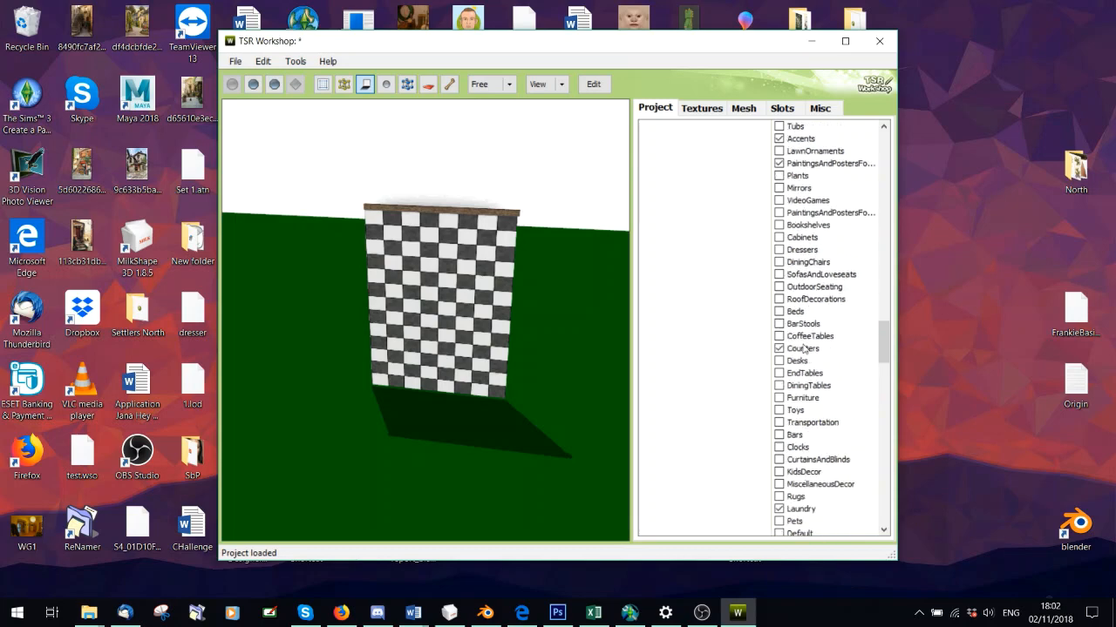
left_click(788, 509)
left_click(788, 350)
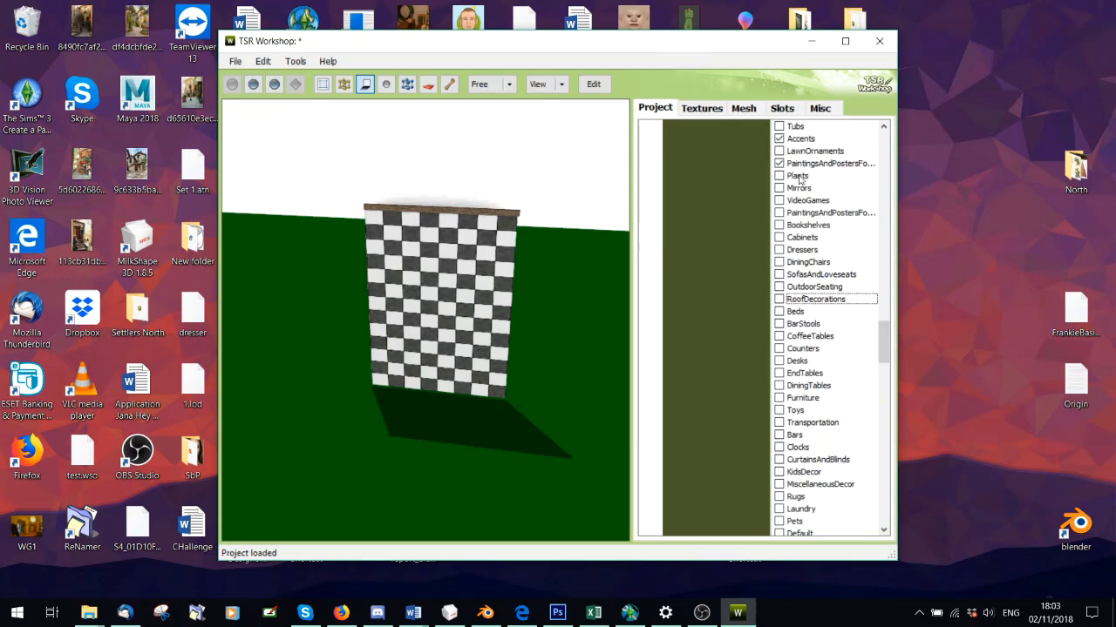
left_click(779, 139)
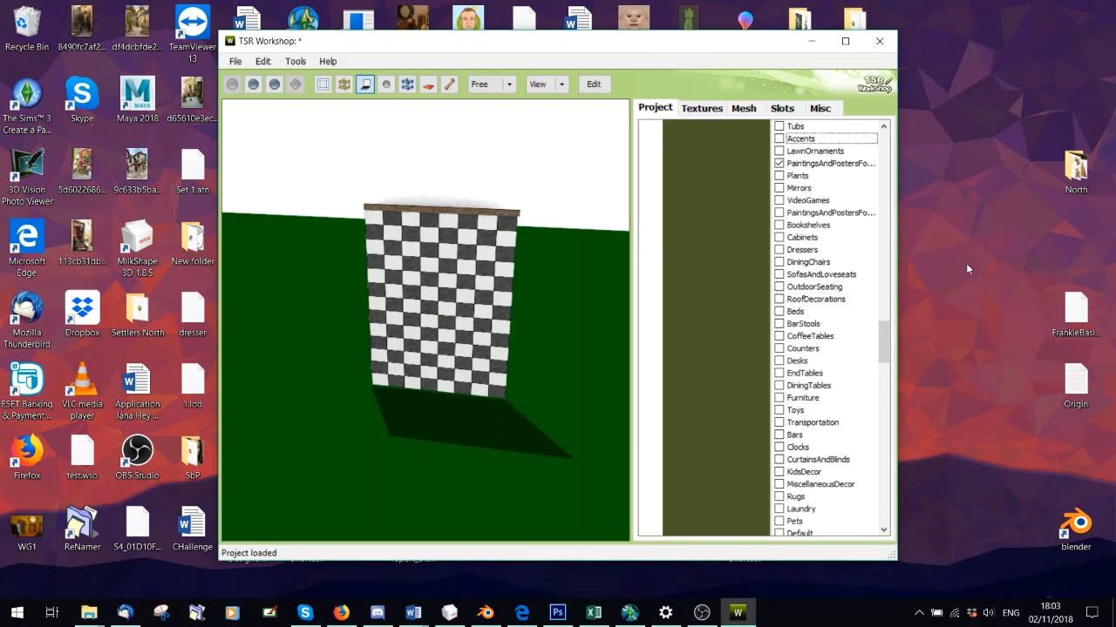
Examine the object type, wall placement, movement and slot placement flags of the backsplash.
left_click(883, 338)
left_click_drag(883, 338, 868, 403)
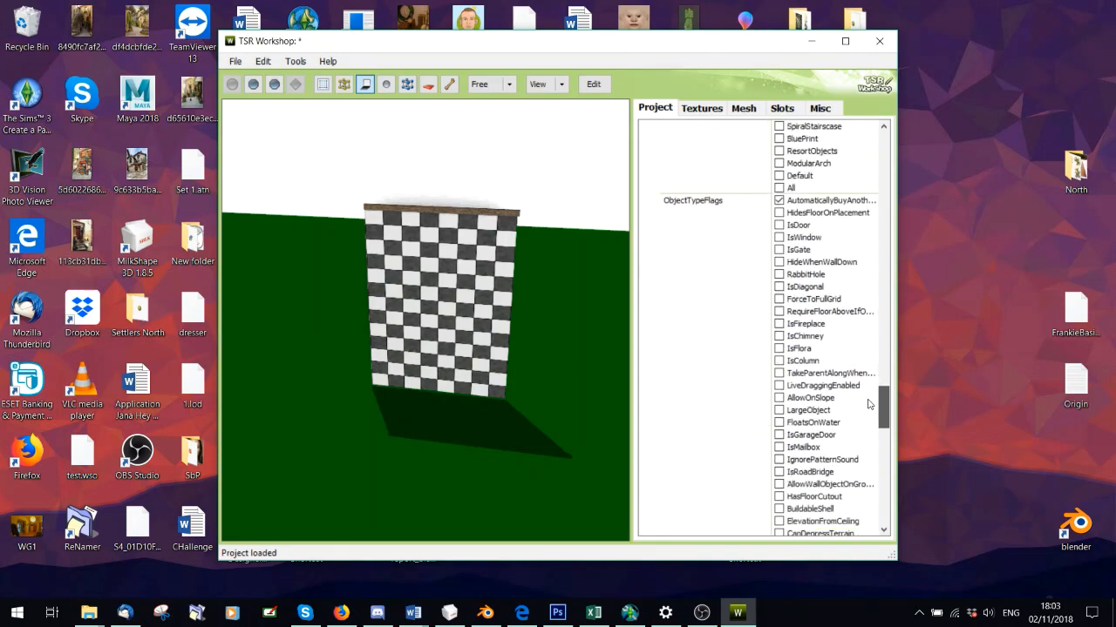
left_click_drag(868, 403, 868, 403)
scroll(835, 339, "down", 2)
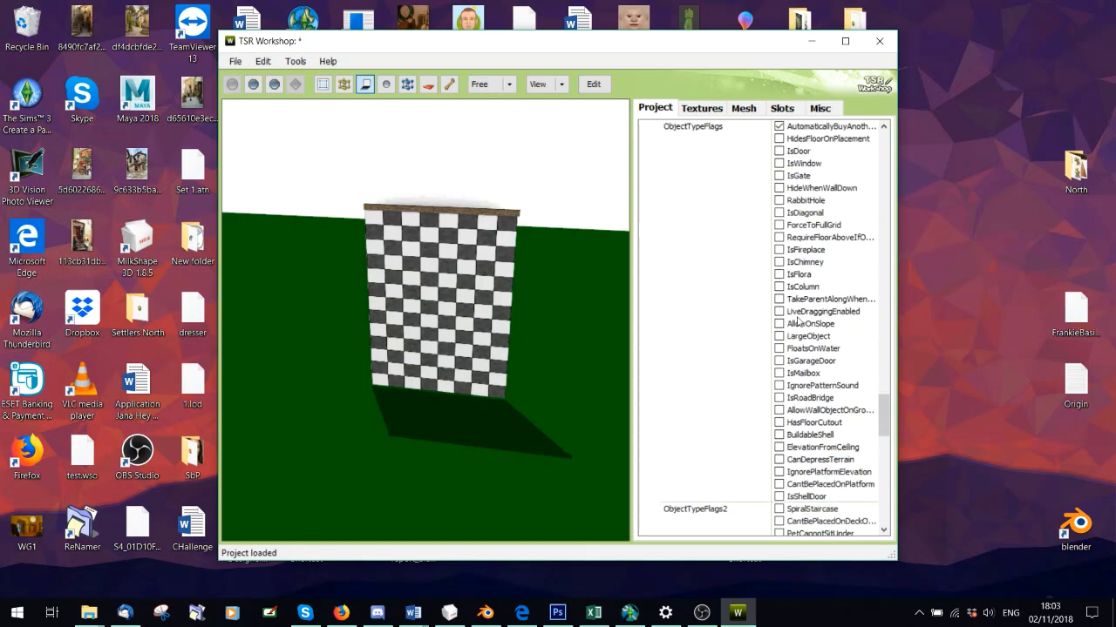
scroll(798, 321, "down", 7)
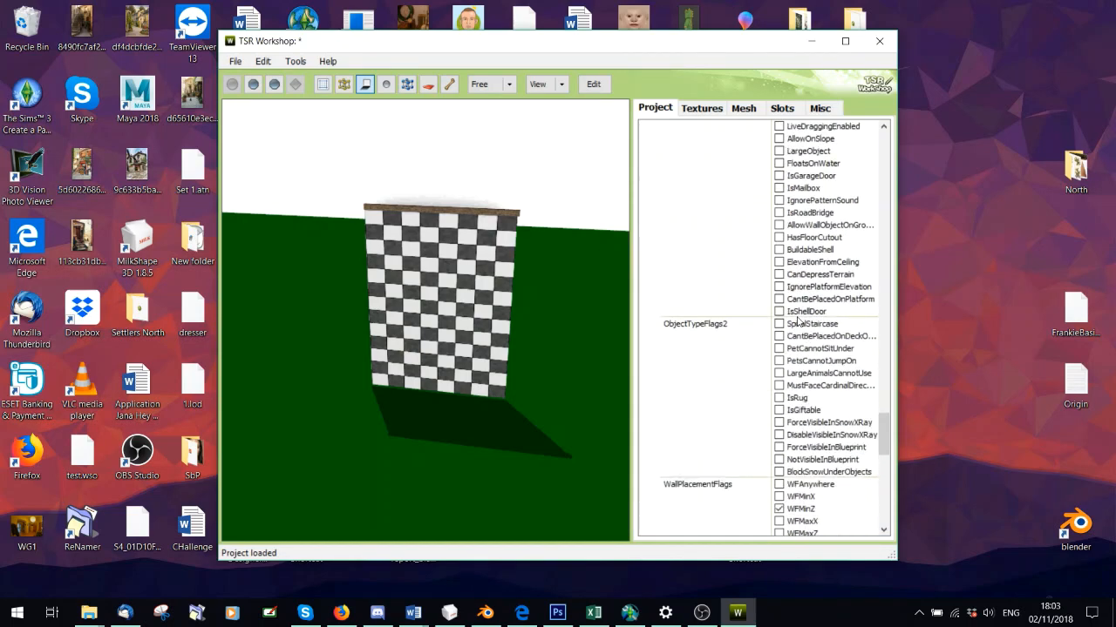
scroll(798, 321, "down", 3)
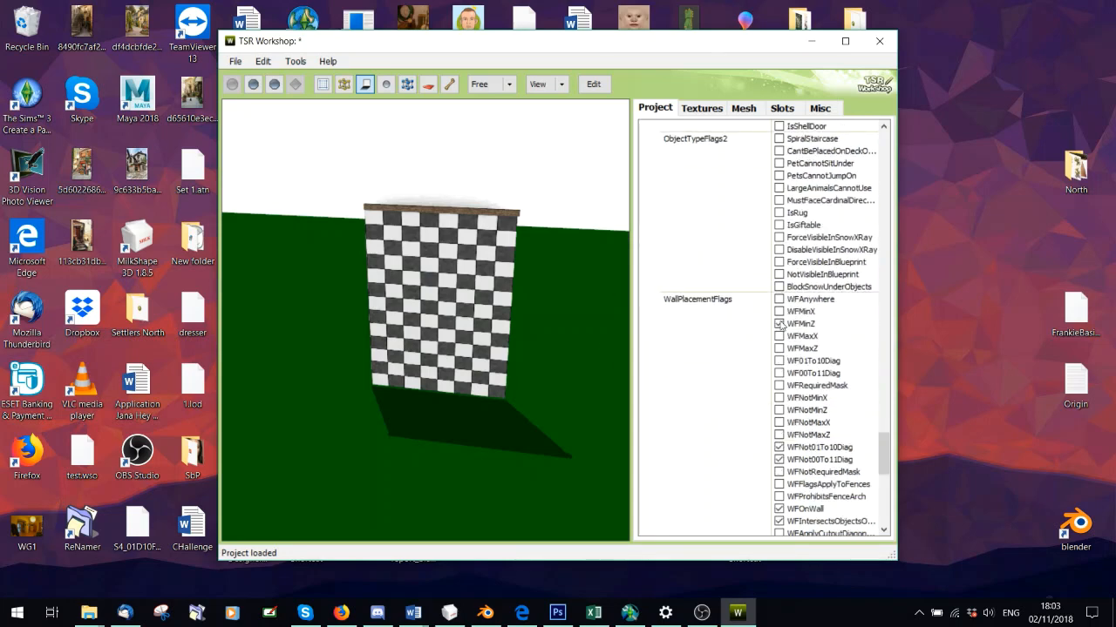
scroll(788, 340, "down", 1)
scroll(791, 342, "down", 2)
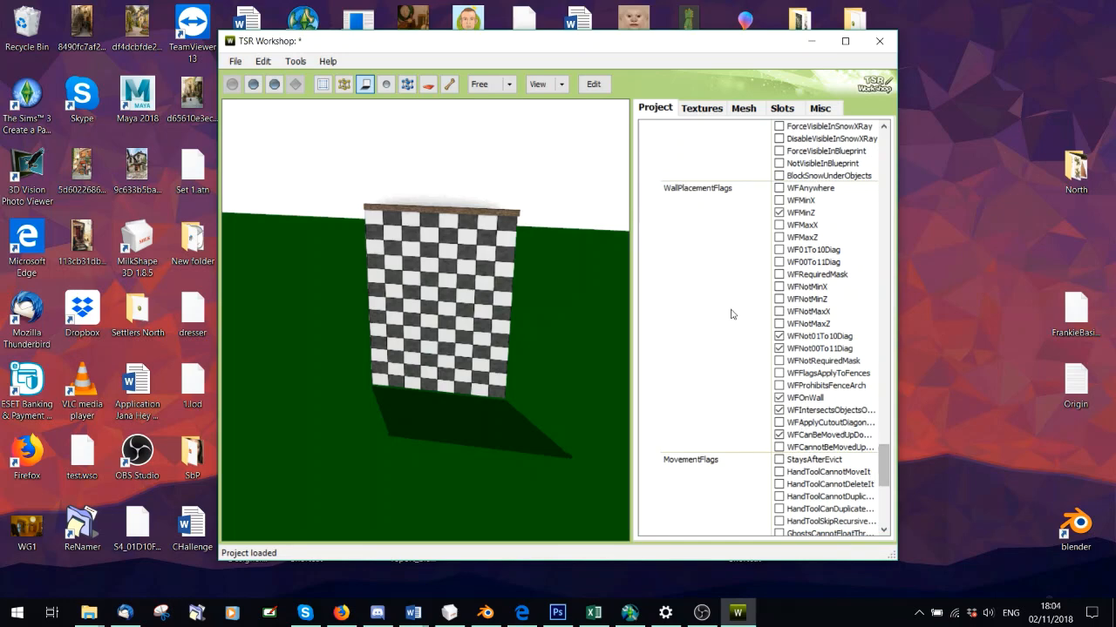
scroll(771, 410, "down", 2)
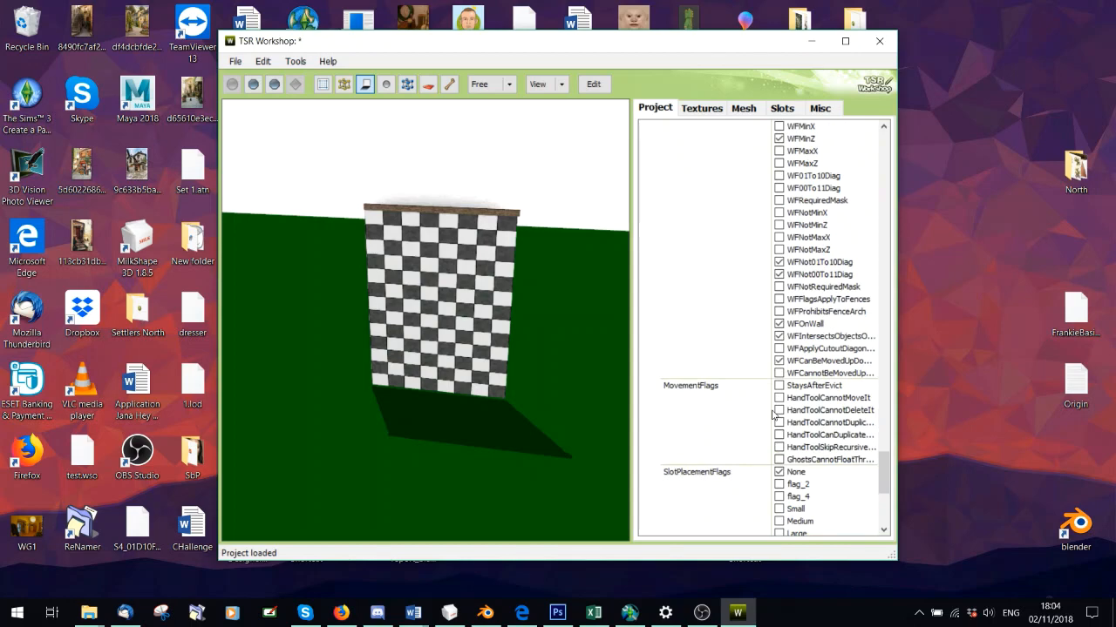
scroll(744, 407, "down", 3)
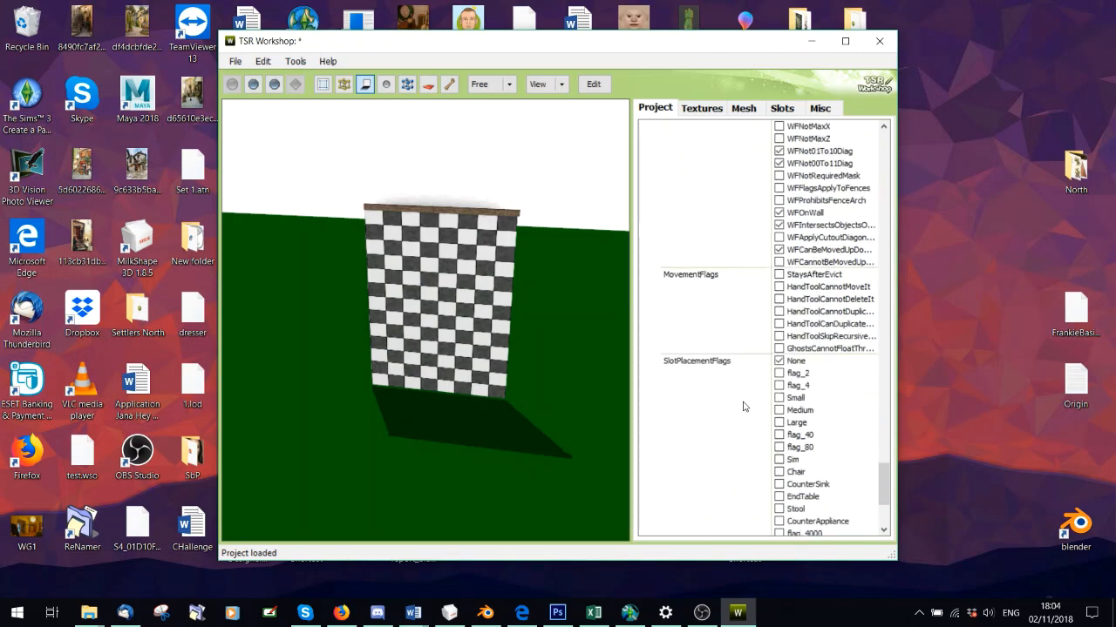
scroll(743, 407, "down", 2)
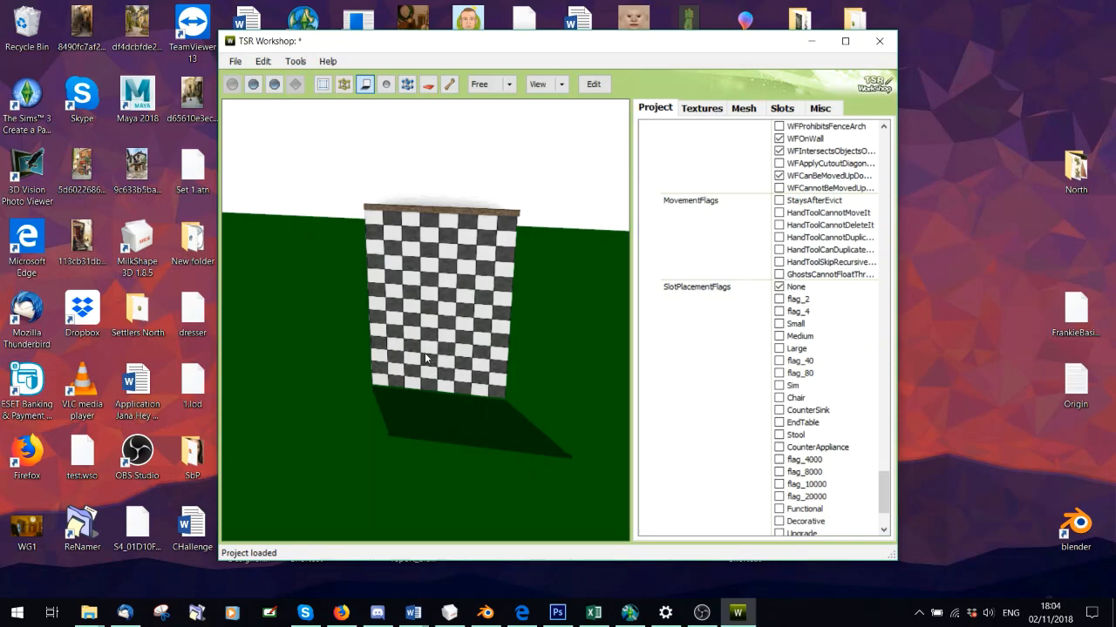
scroll(390, 340, "up", 5)
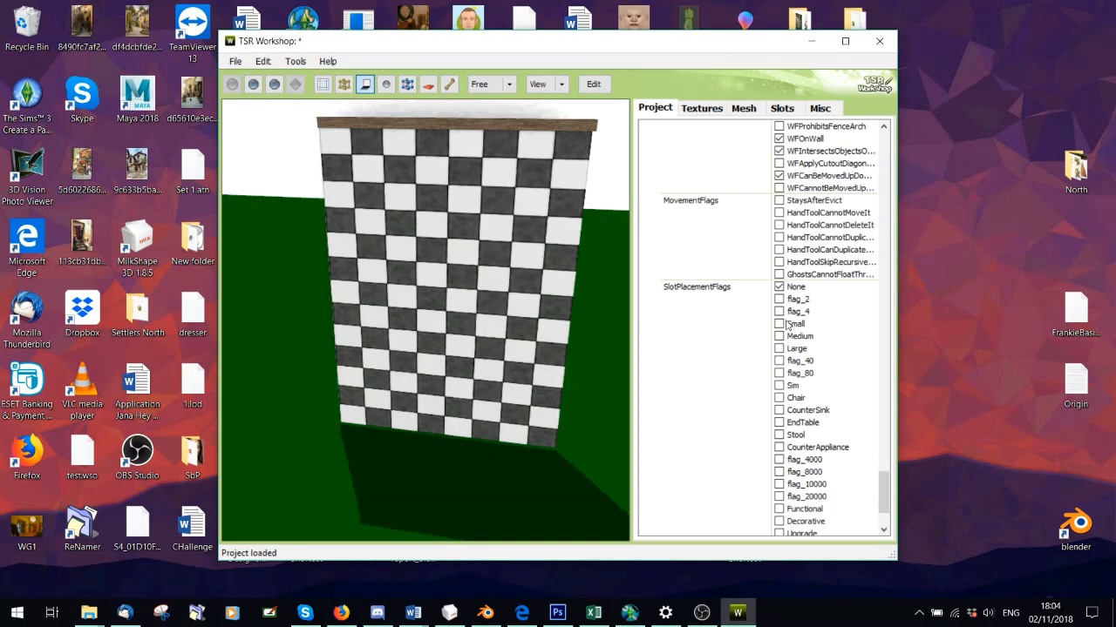
scroll(828, 349, "down", 3)
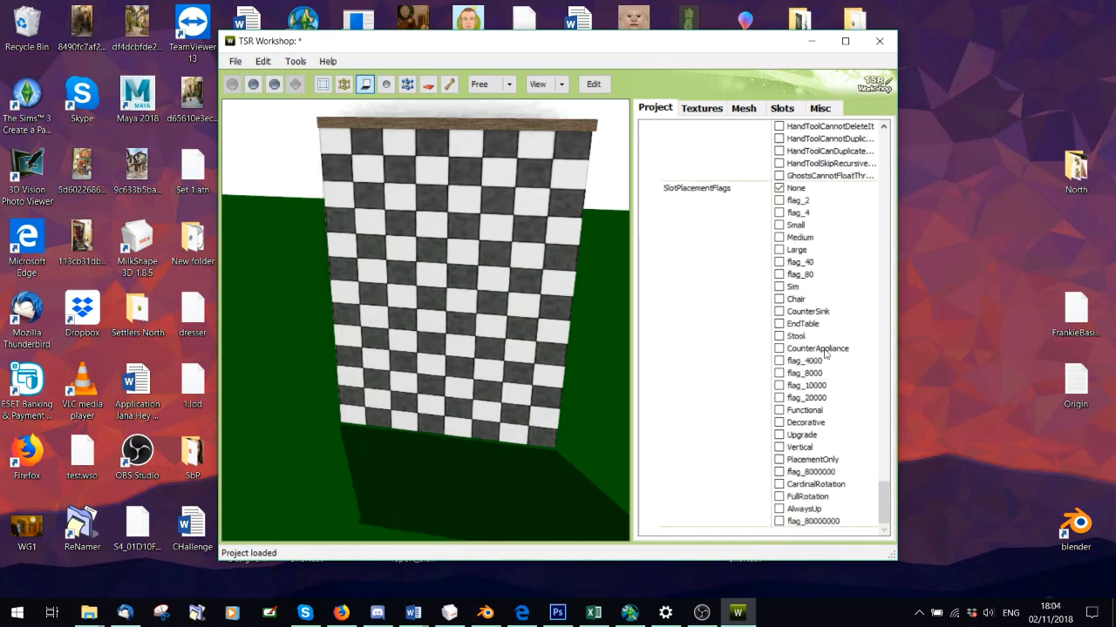
left_click_drag(882, 504, 906, 142)
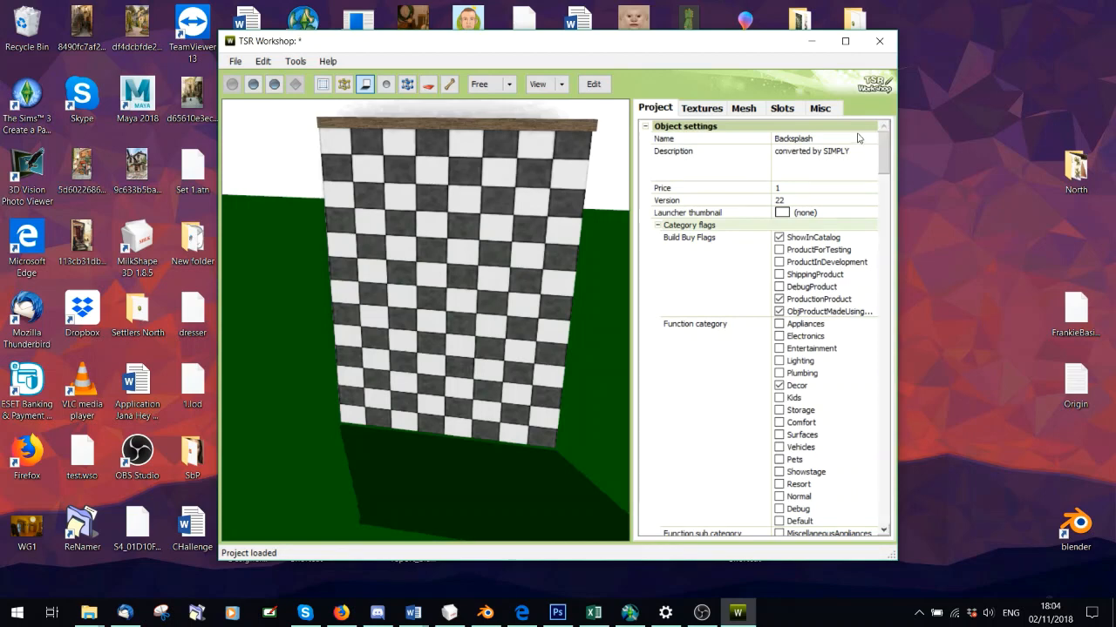
Compare the sculptureWallMedicineCabinet texture variations on the backsplash model.
left_click(698, 106)
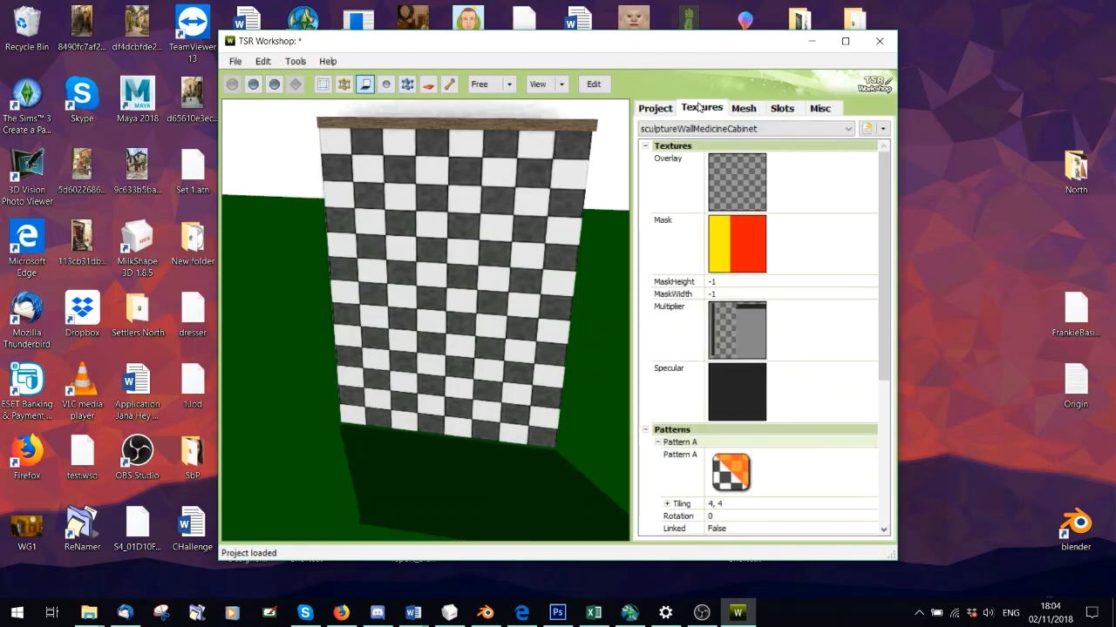
left_click(698, 129)
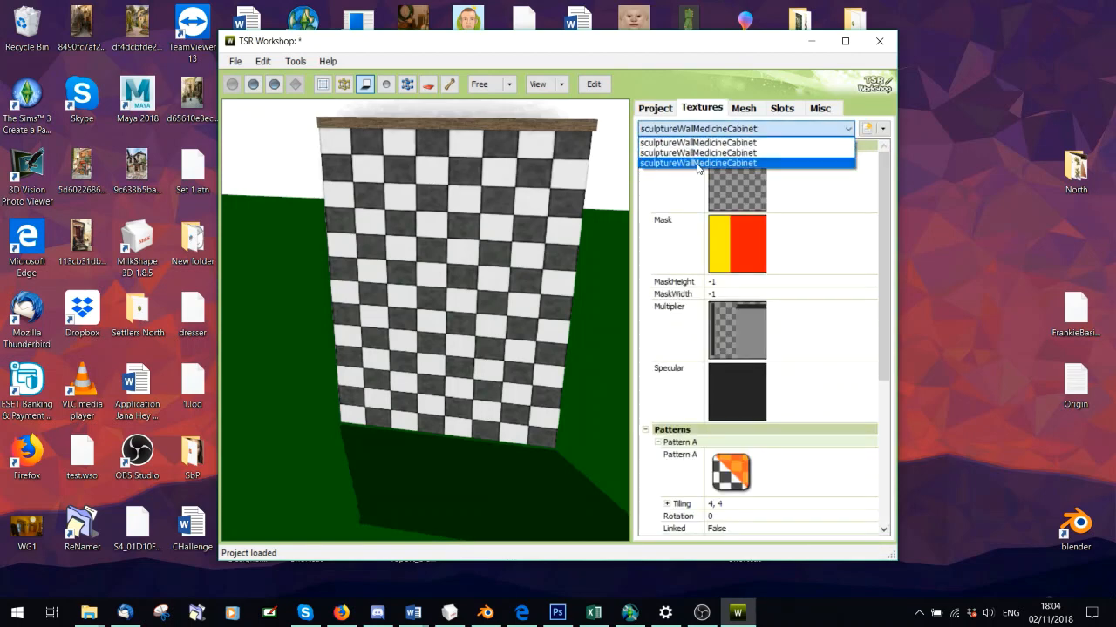
left_click(698, 163)
left_click(673, 133)
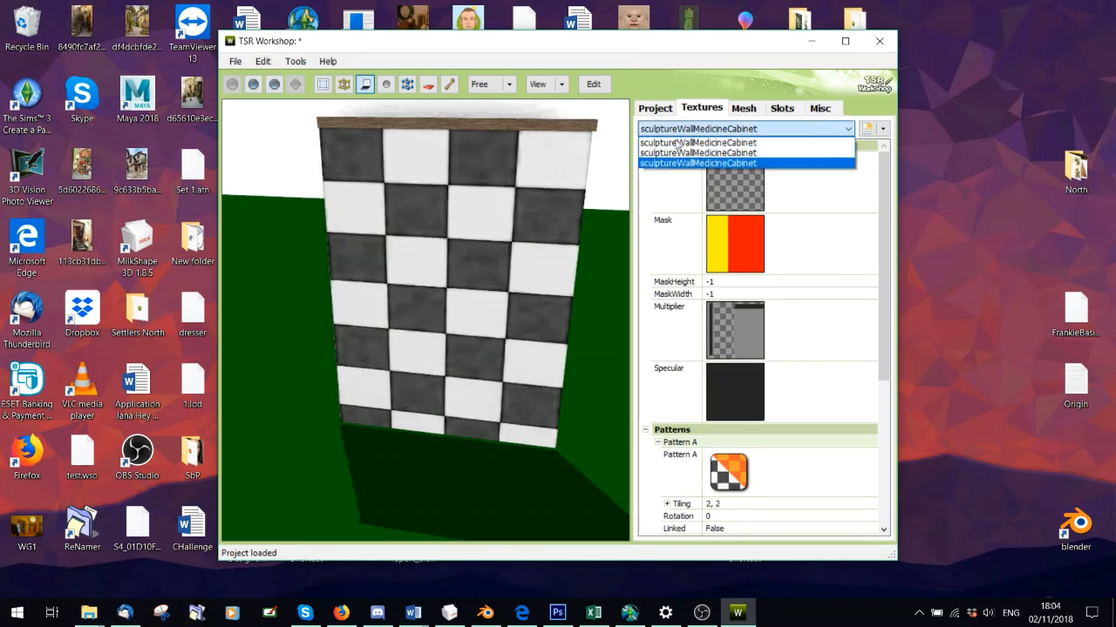
left_click(676, 143)
left_click(663, 129)
left_click(662, 145)
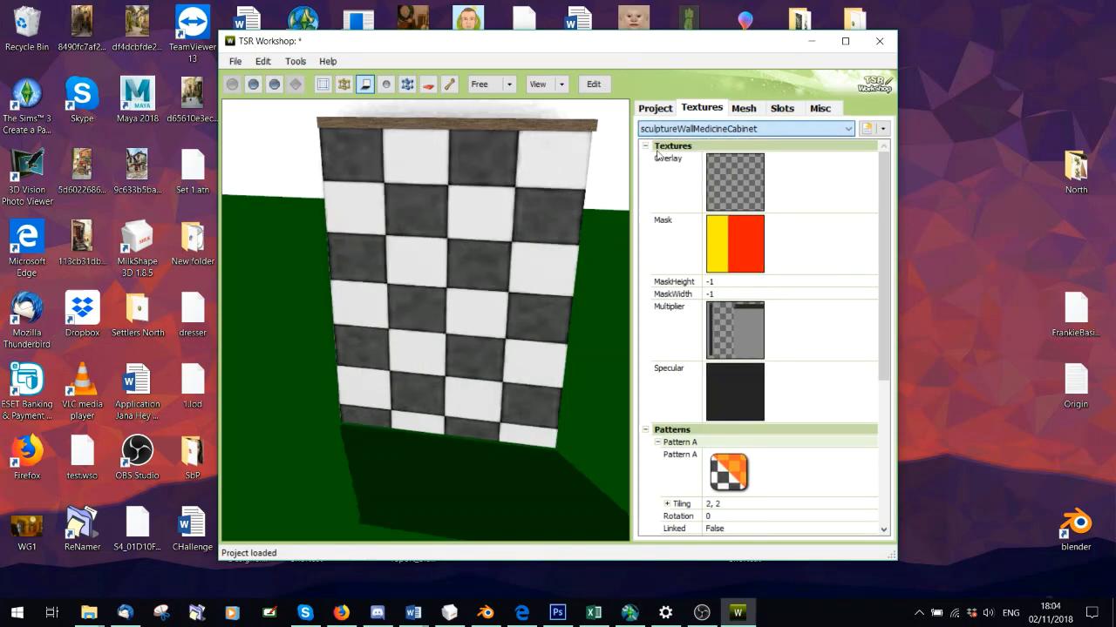
scroll(512, 277, "down", 2)
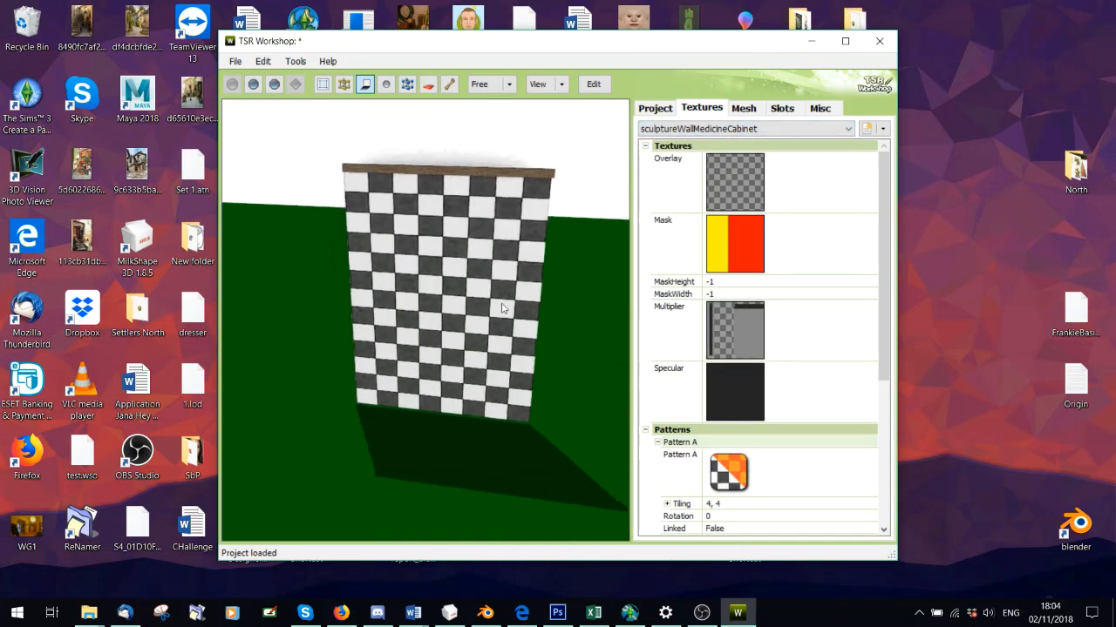
left_click_drag(501, 303, 500, 267)
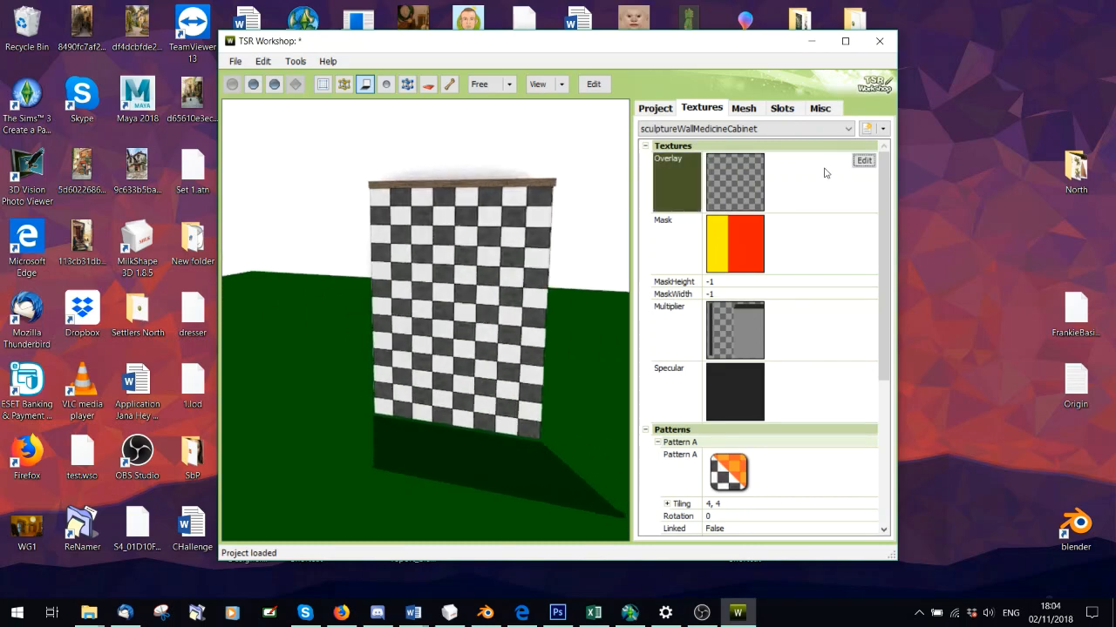
left_click(861, 162)
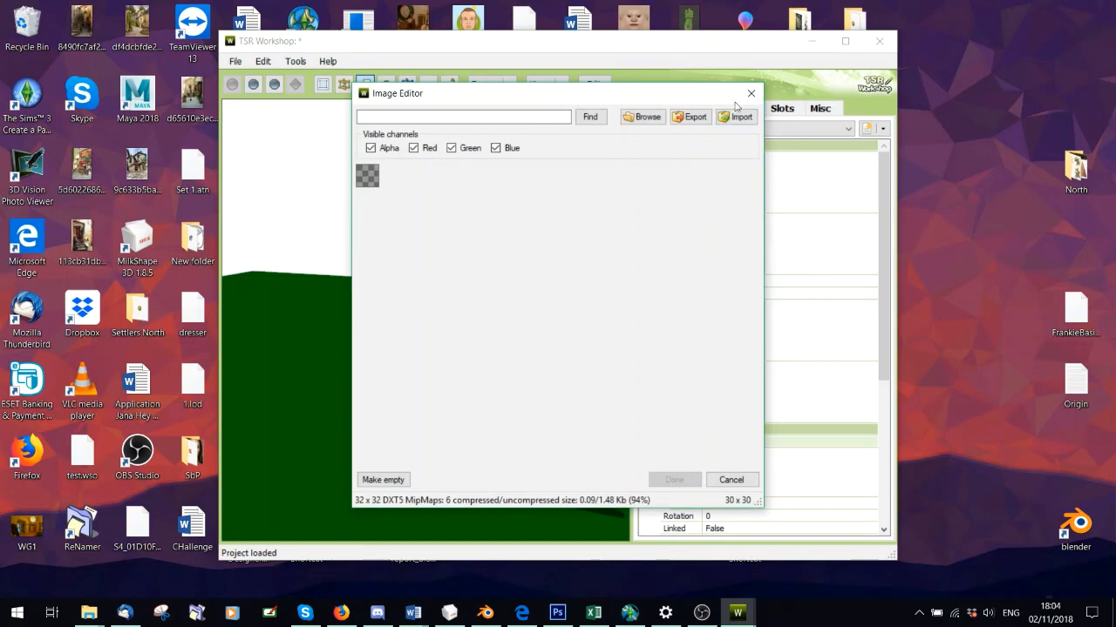
left_click(386, 481)
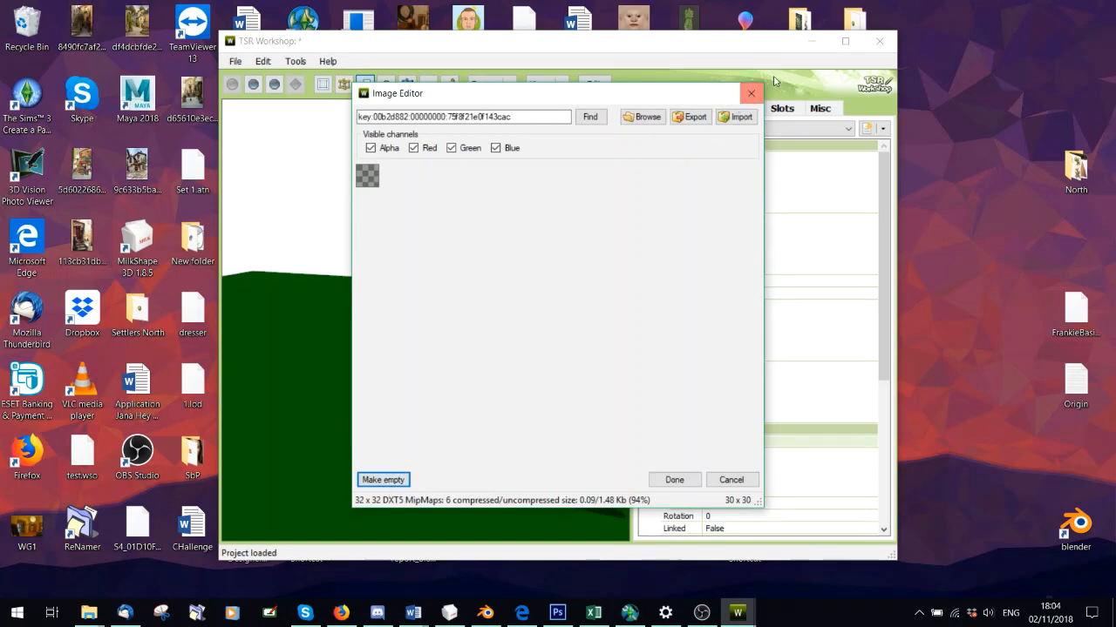
left_click(750, 93)
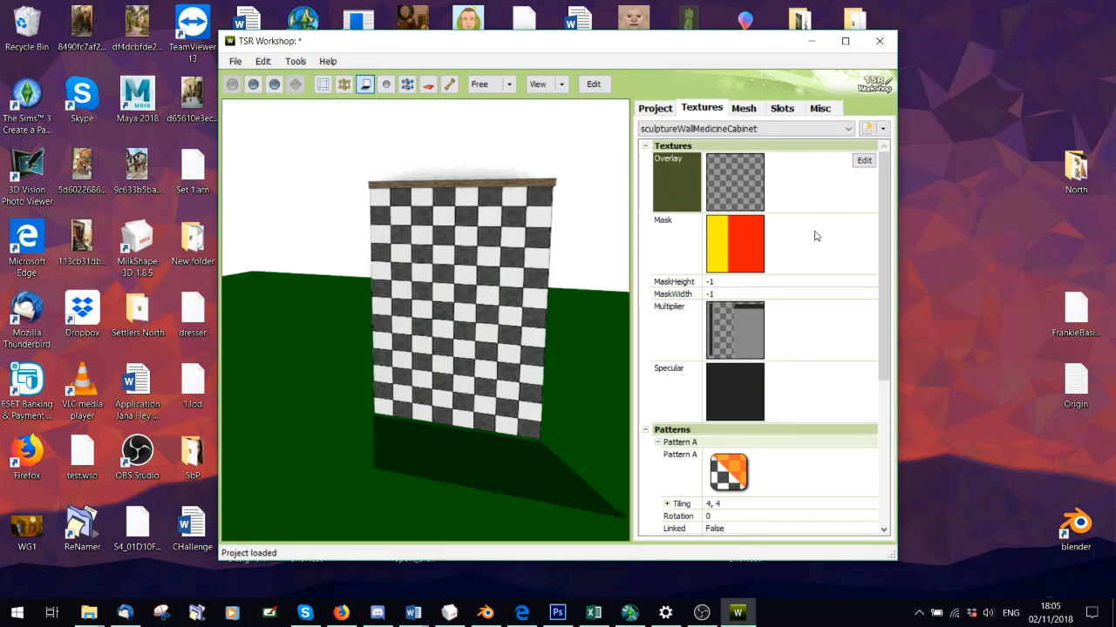
Open the specular texture in the image editor and inspect the whole image.
left_click(822, 363)
left_click(864, 372)
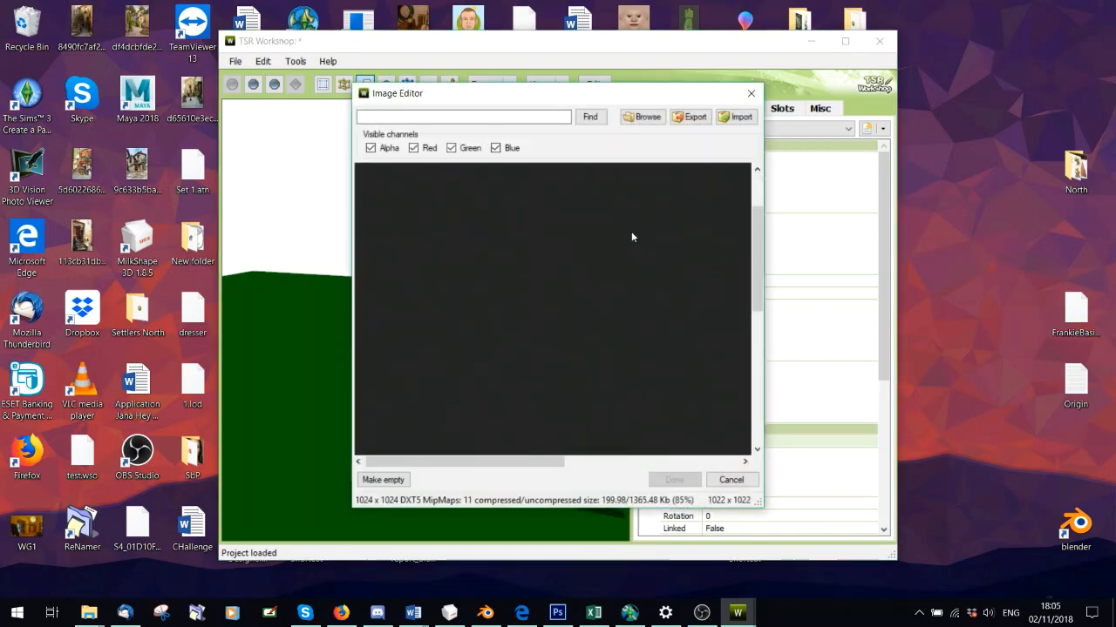
scroll(632, 233, "down", 5)
scroll(588, 198, "up", 5)
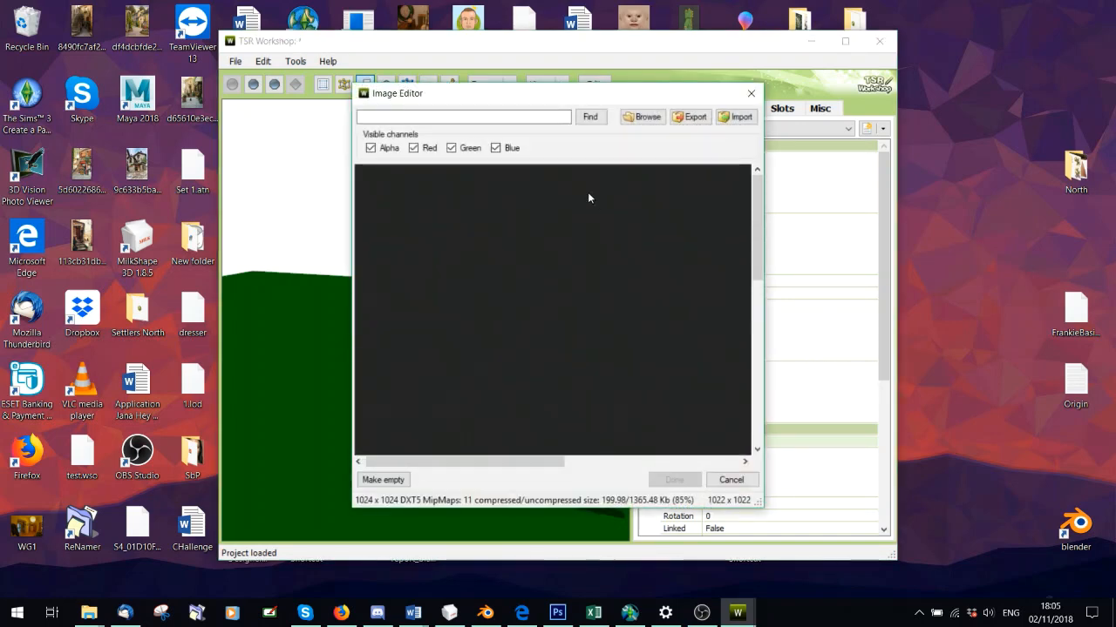
left_click_drag(384, 461, 367, 428)
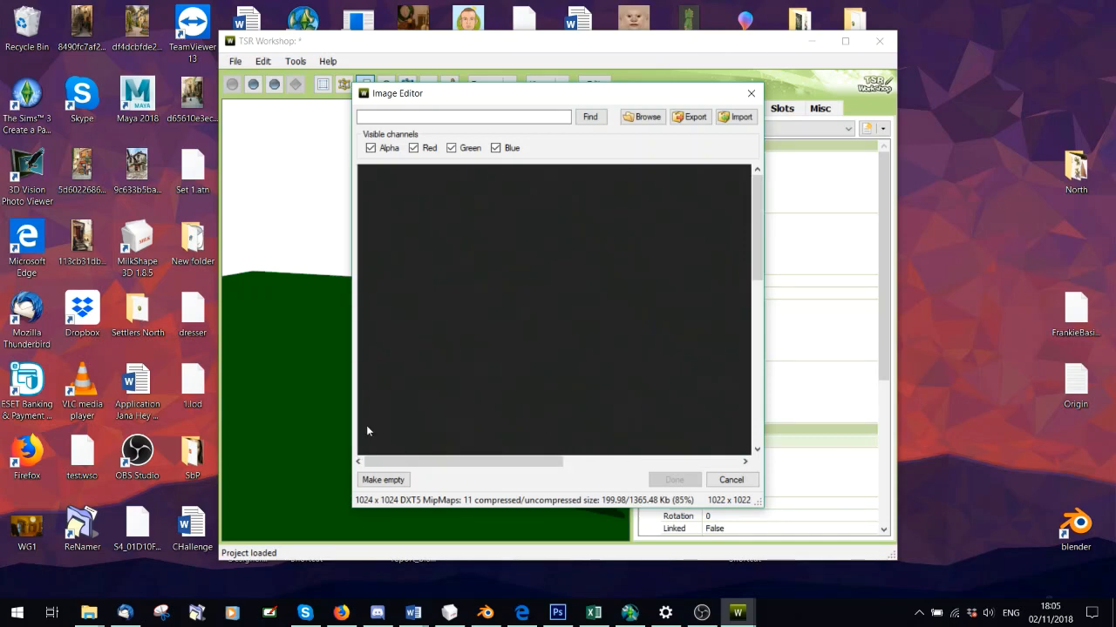
Close the specular image and view the Mask texture in the image editor.
left_click(750, 93)
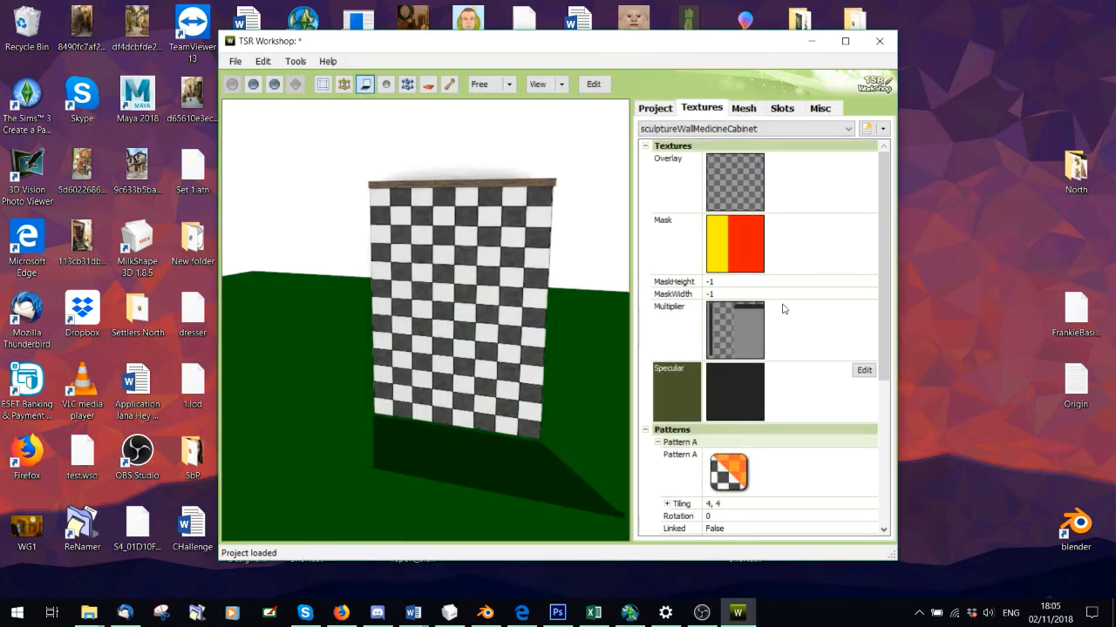
left_click(860, 331)
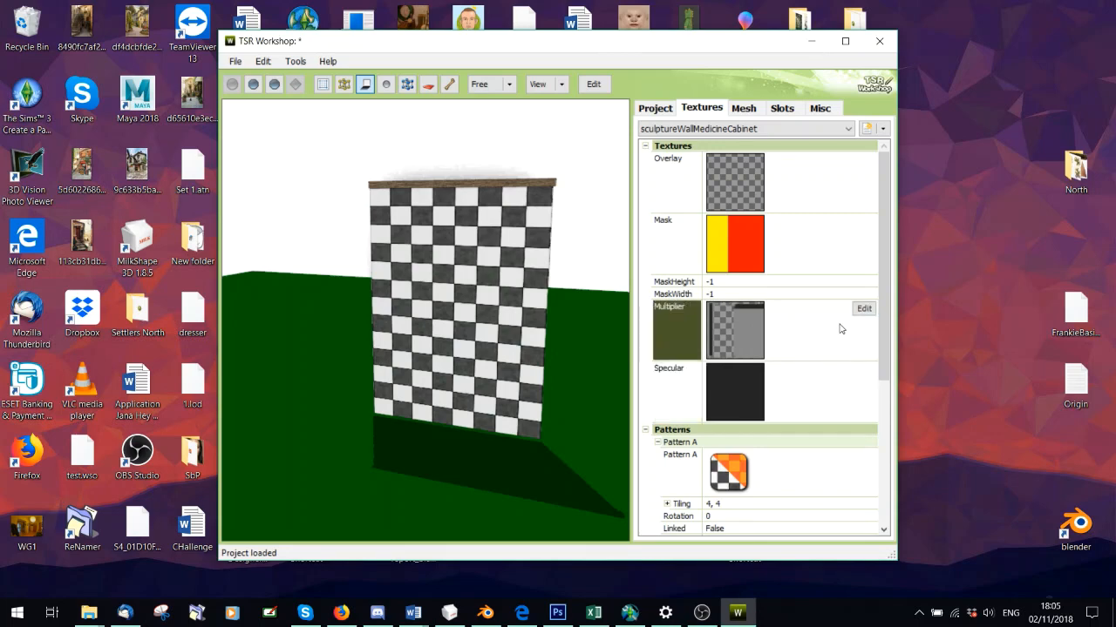
left_click(850, 237)
left_click(864, 220)
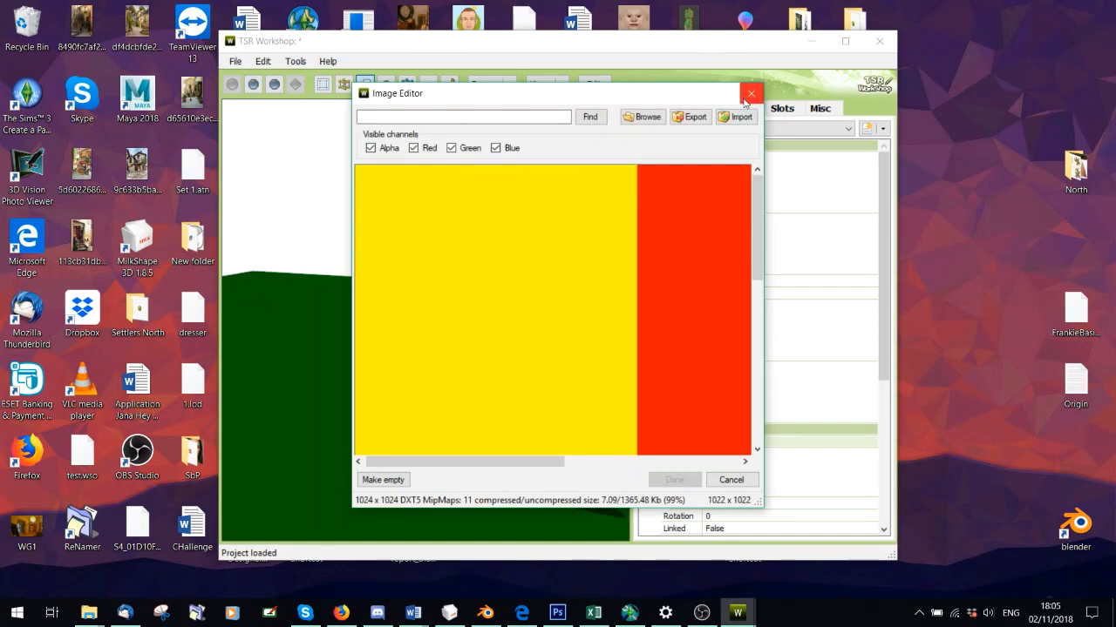
left_click(750, 93)
Import the Mask image from the Backsplash folder as the Multiplier texture, replacing the current texture.
left_click(830, 319)
left_click(862, 311)
left_click(728, 123)
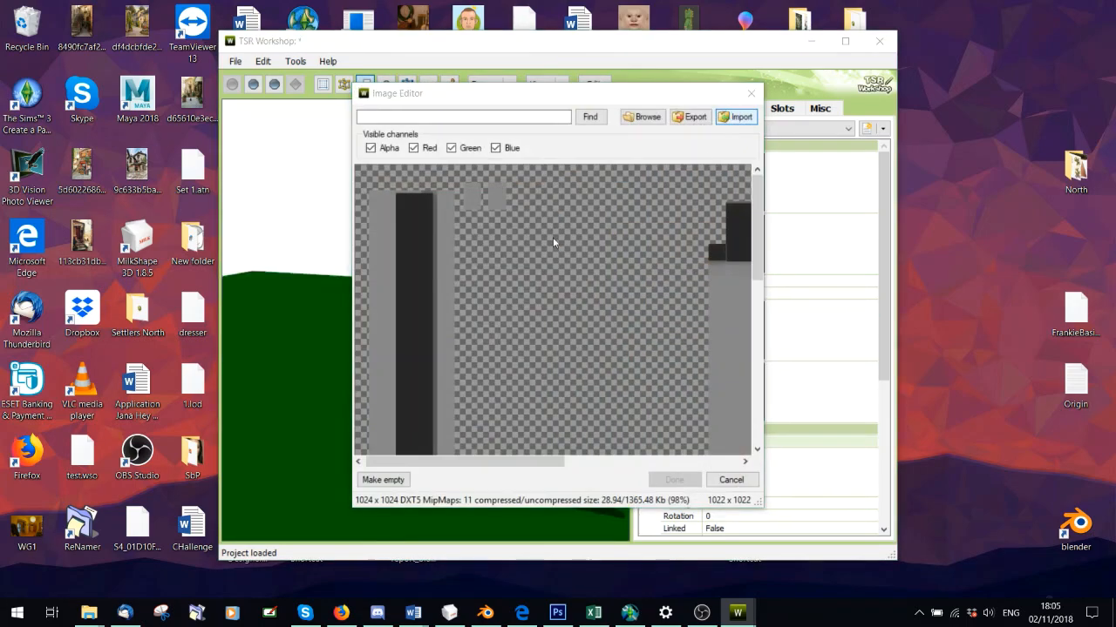
left_click(605, 234)
double_click(605, 234)
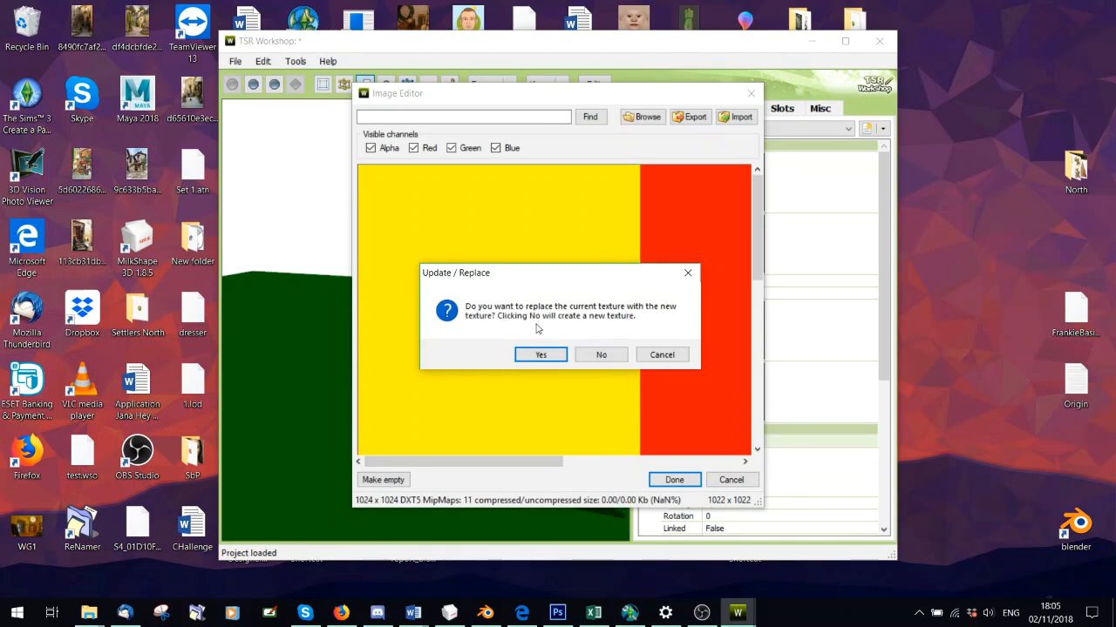
left_click_drag(549, 279, 732, 347)
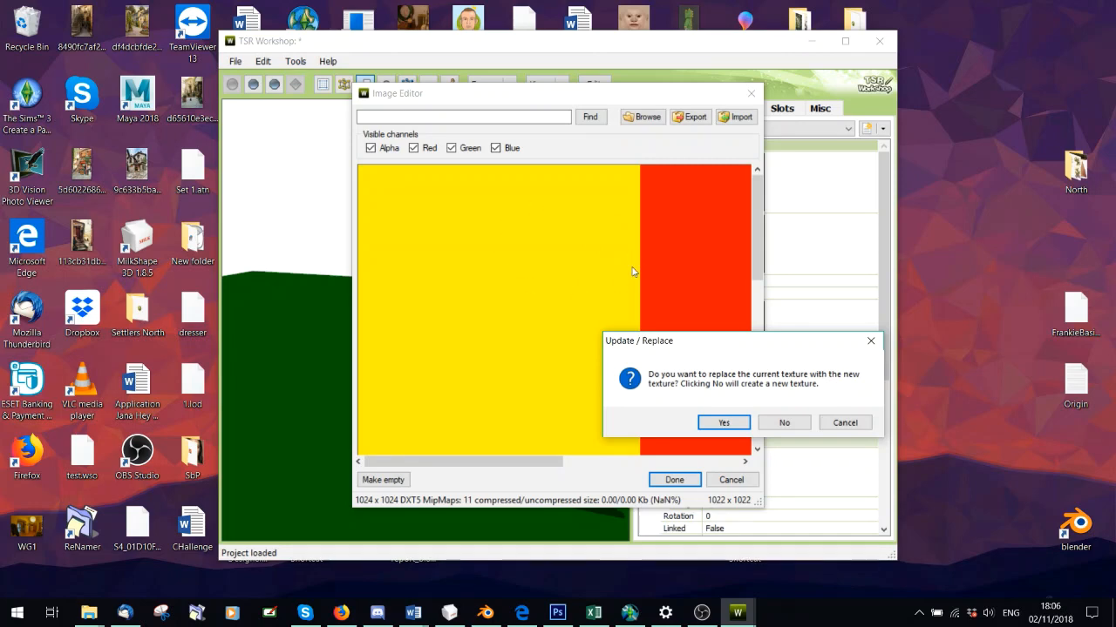
left_click(724, 424)
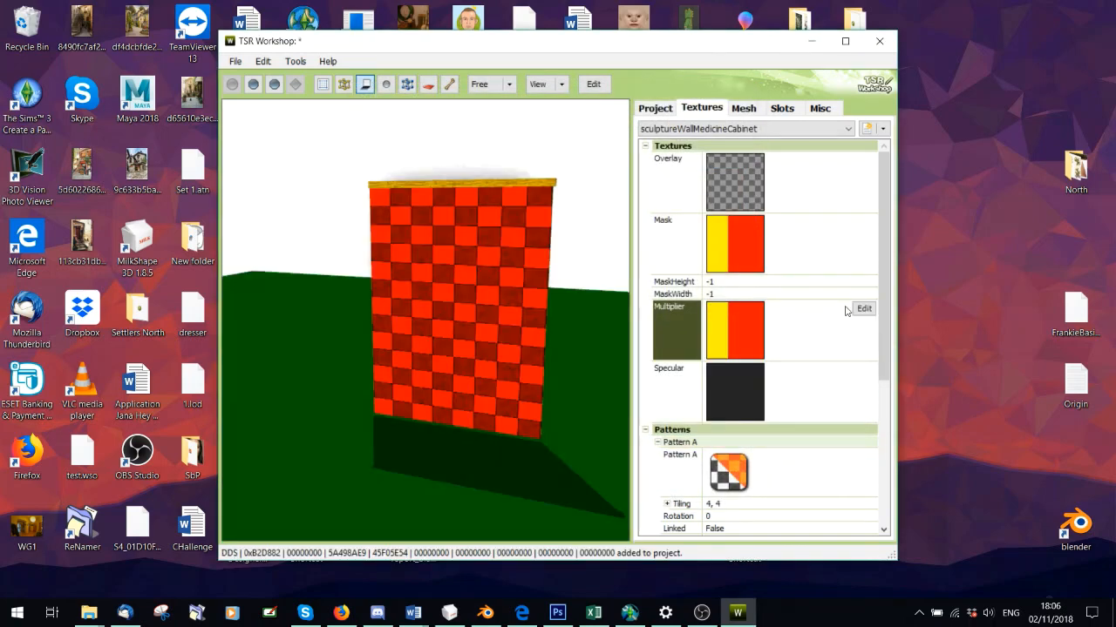
Import the Multi image back into the Multiplier texture, replacing the wrongly assigned mask image.
left_click(863, 309)
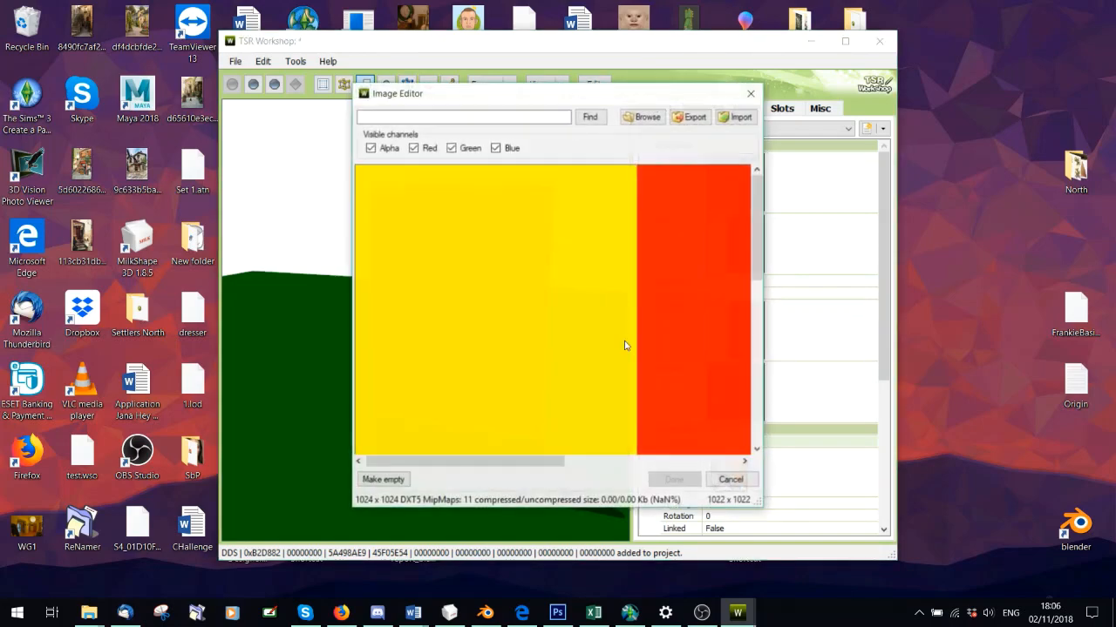
left_click(741, 122)
double_click(706, 254)
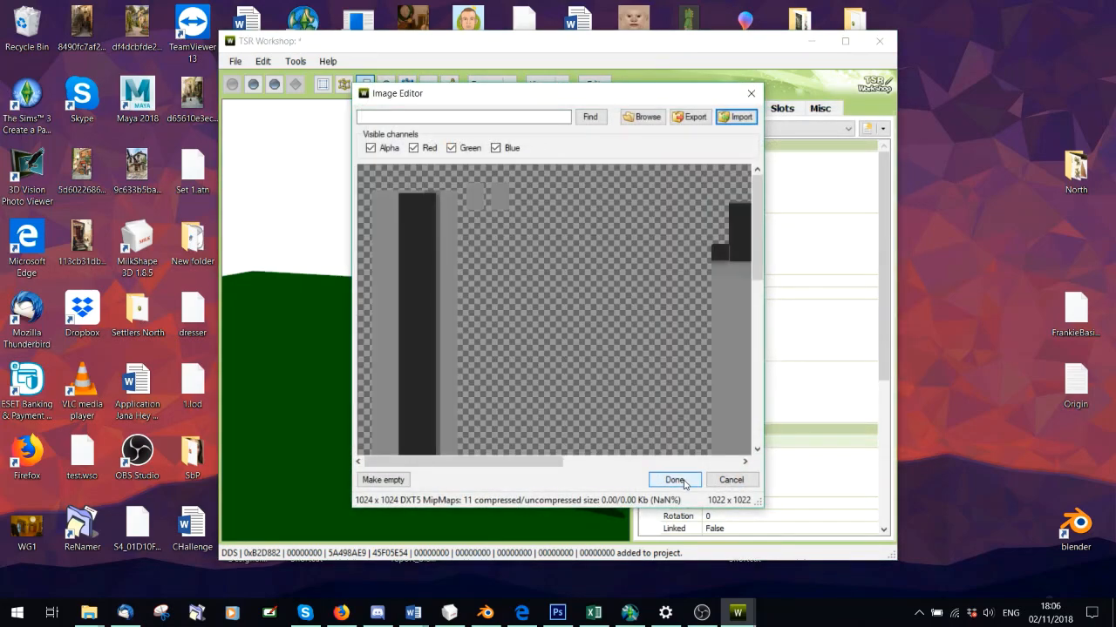
left_click(674, 481)
left_click(533, 357)
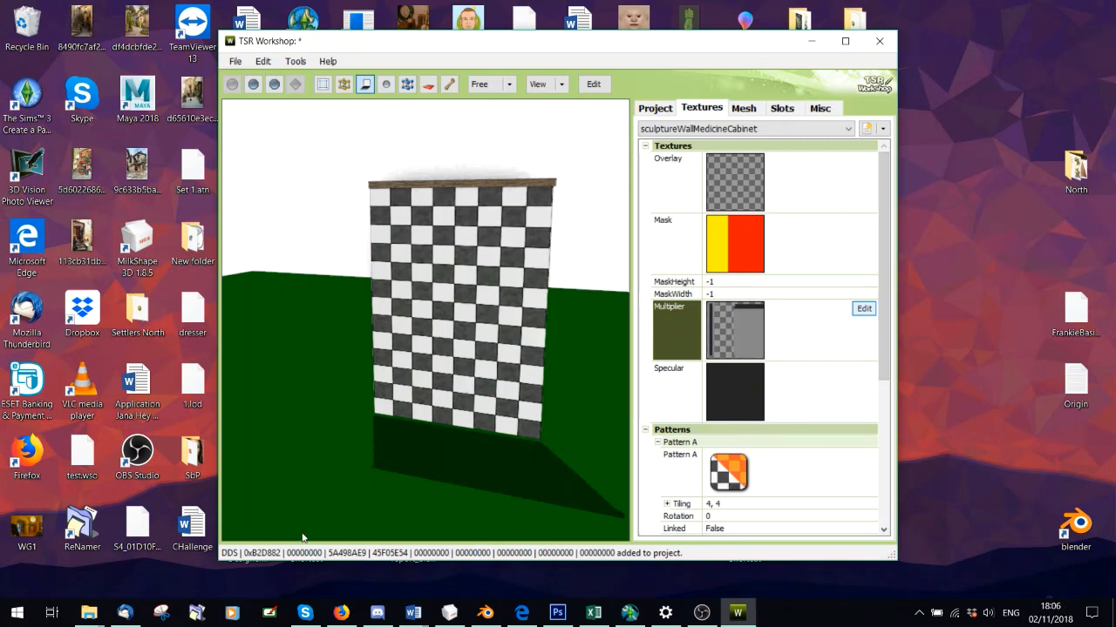
Replace the Multiplier texture with the Table image from the Bar Table folder and accept updating the materials' mask width and height.
left_click(863, 309)
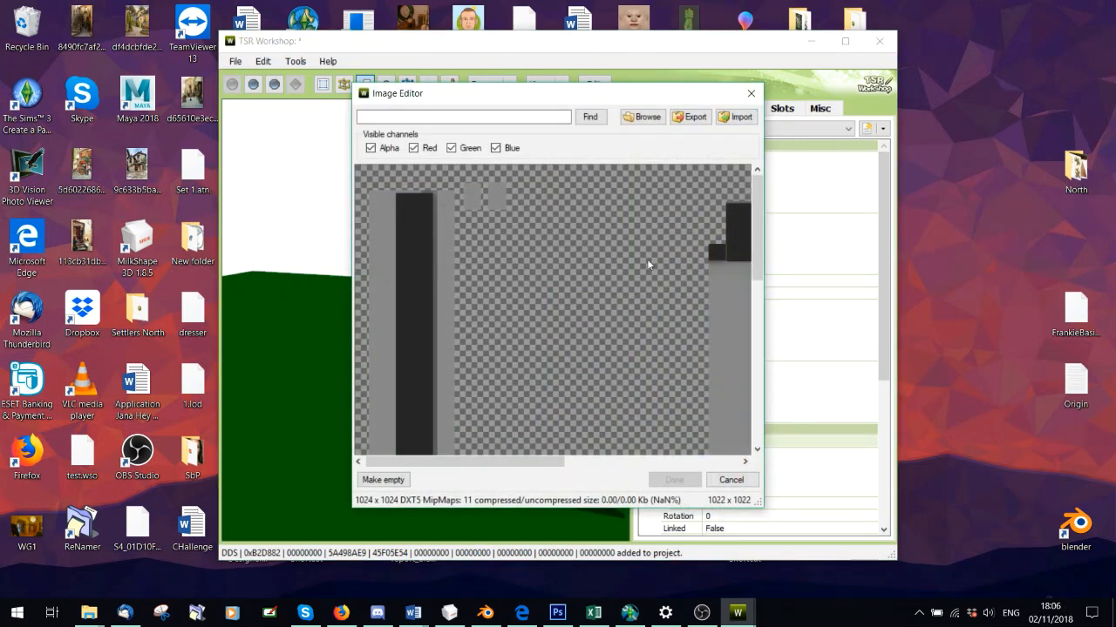
left_click(721, 120)
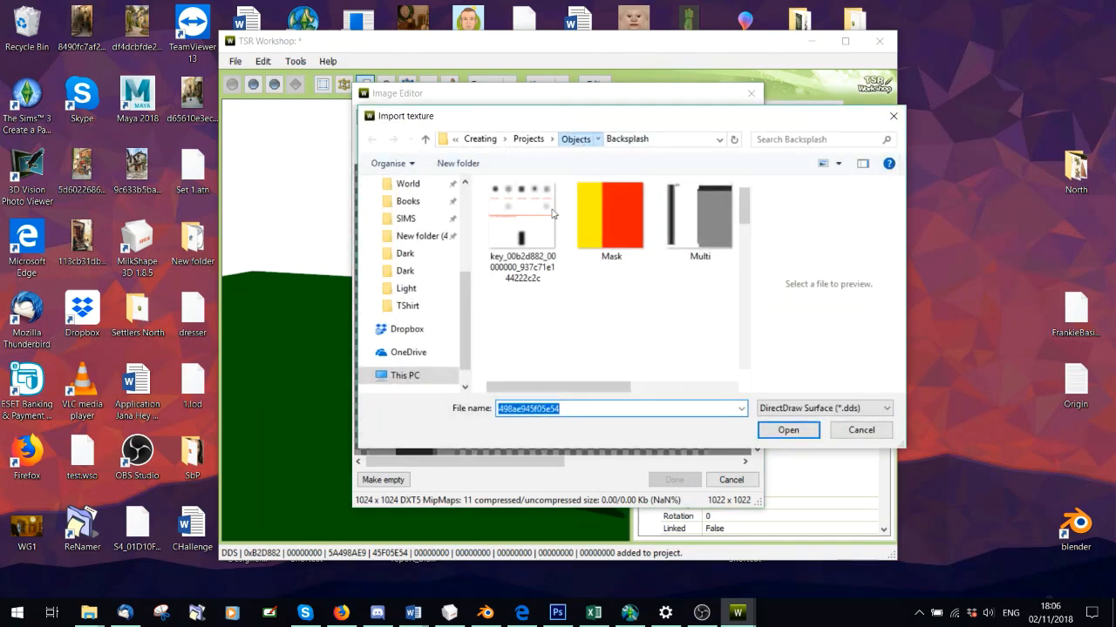
left_click(574, 139)
double_click(540, 251)
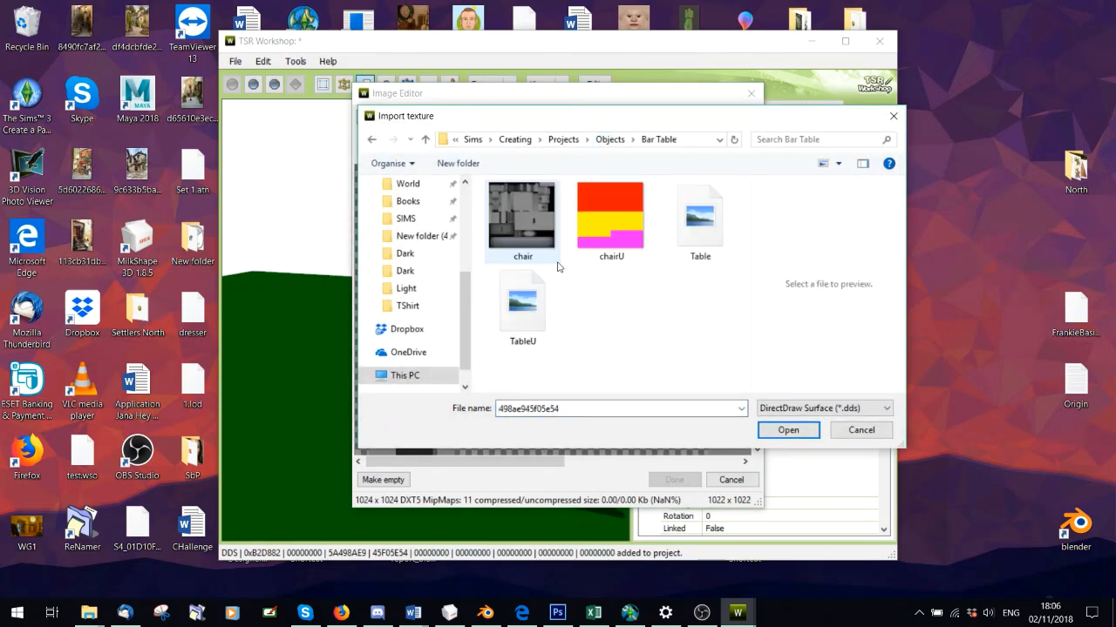
double_click(678, 209)
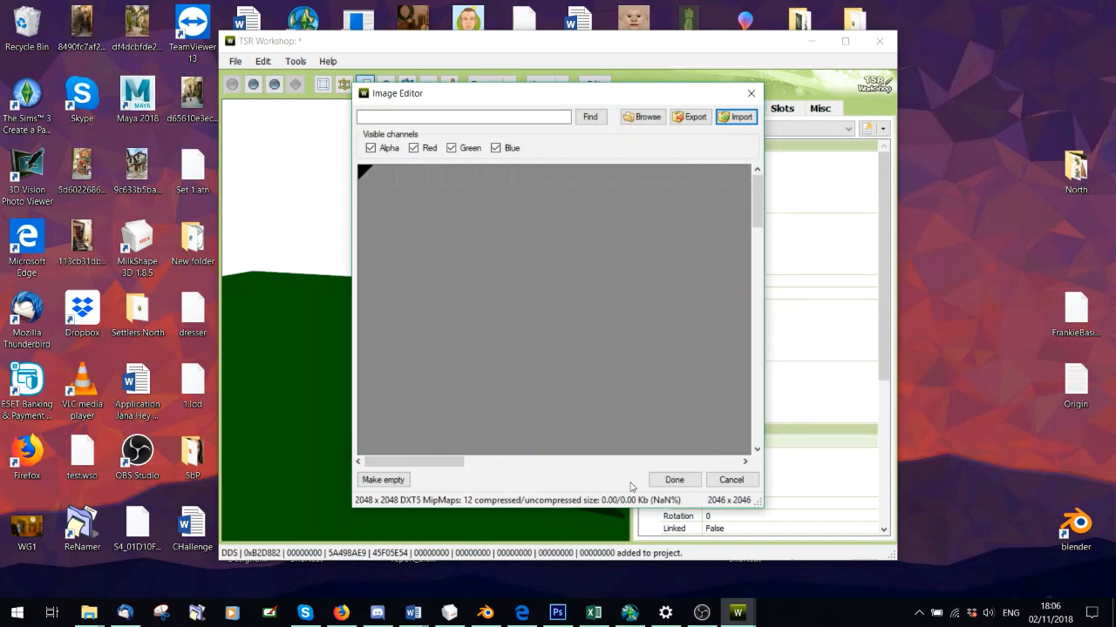
left_click(674, 479)
left_click(557, 357)
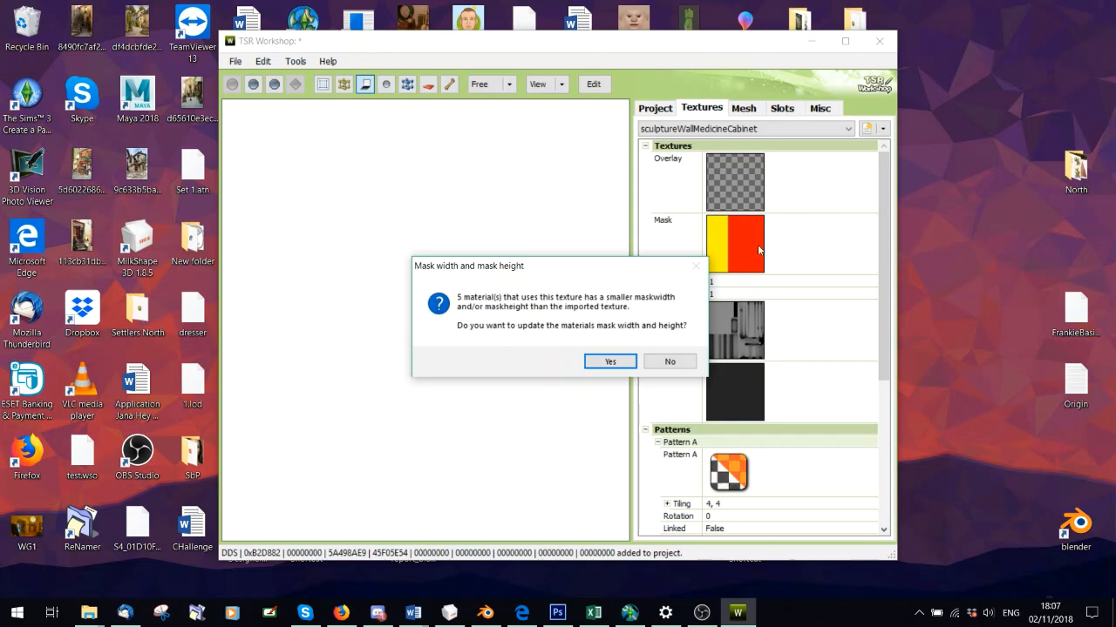
left_click(604, 362)
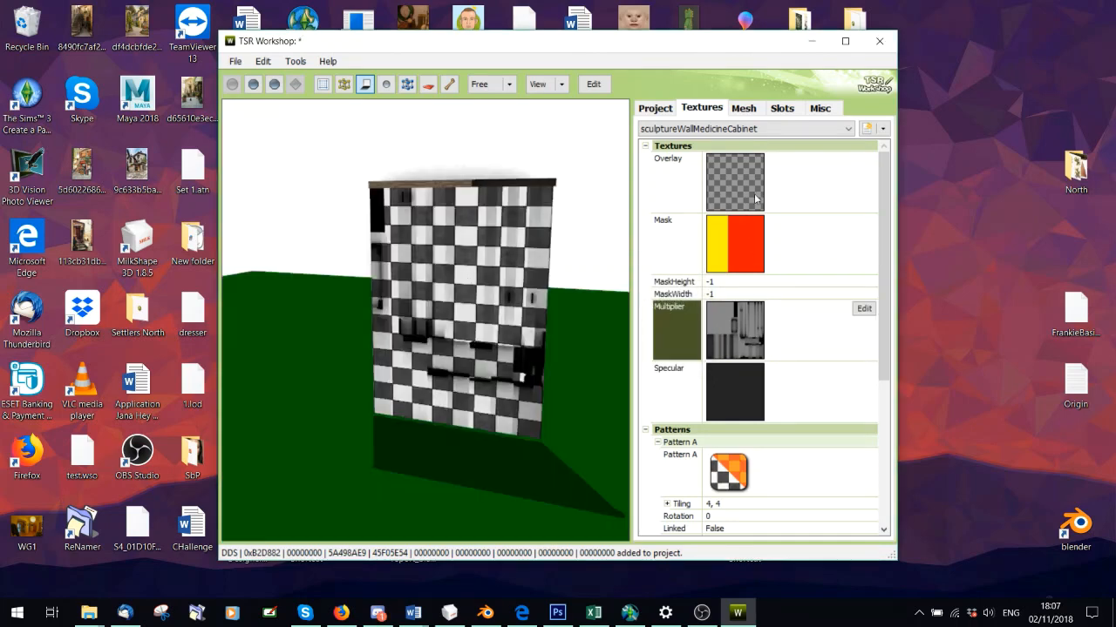
Restore the Multiplier by importing the Multi image from the Backsplash folder over the current Bar Table texture.
left_click(863, 310)
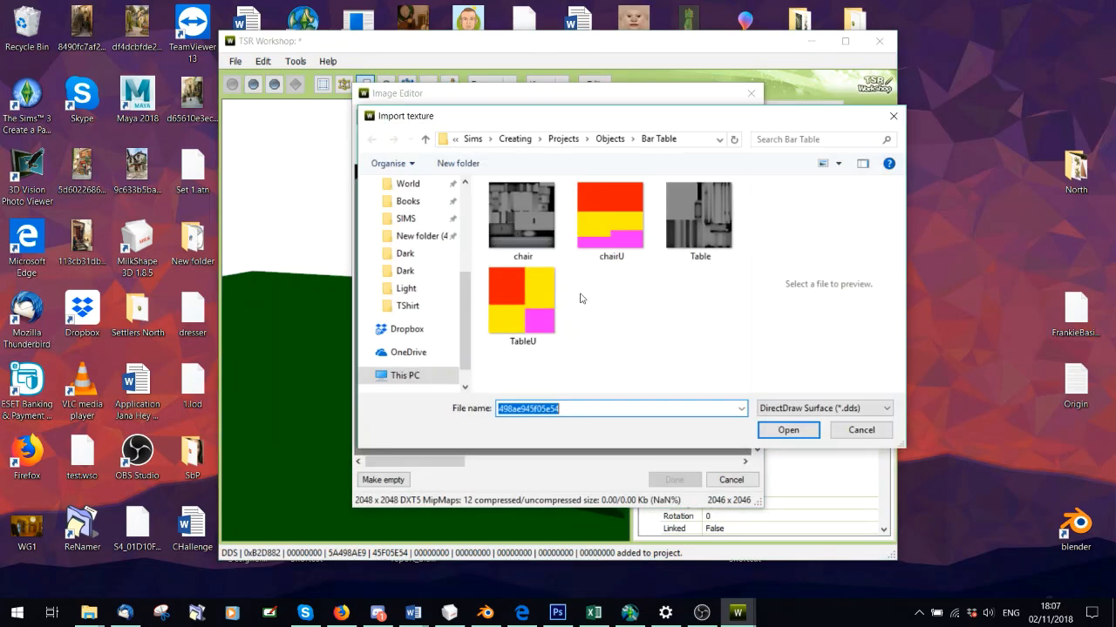
left_click(610, 139)
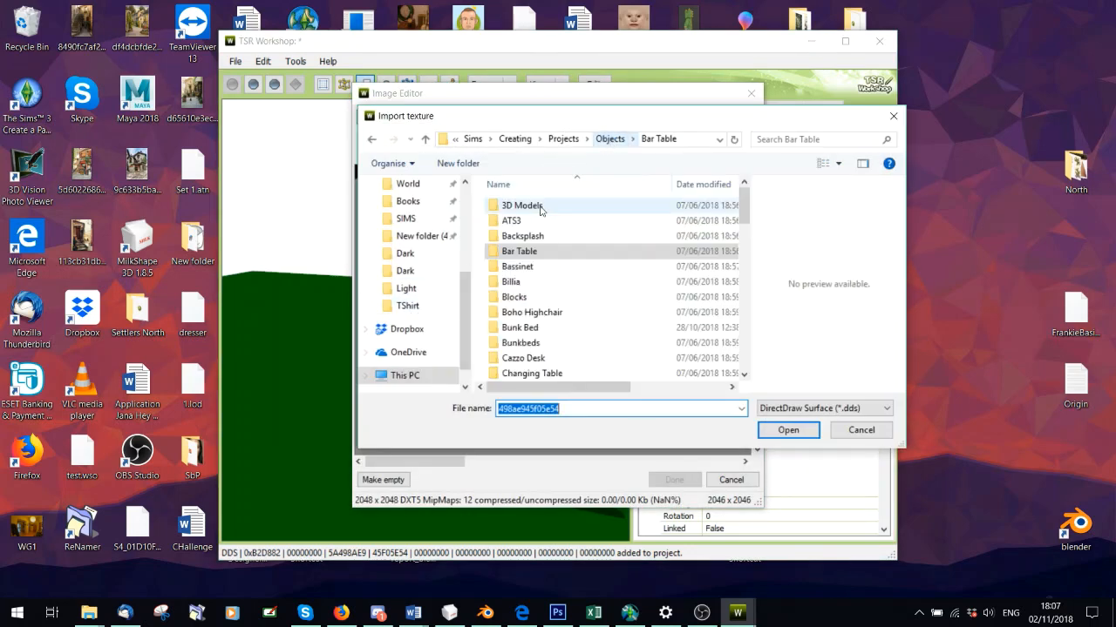
double_click(515, 261)
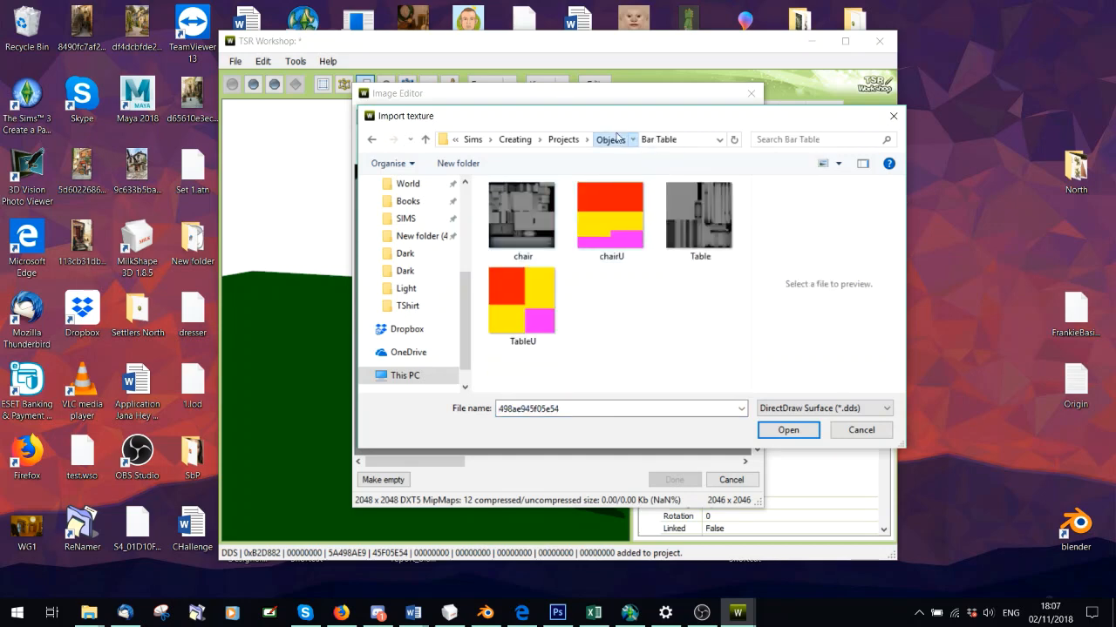
left_click(610, 139)
double_click(552, 236)
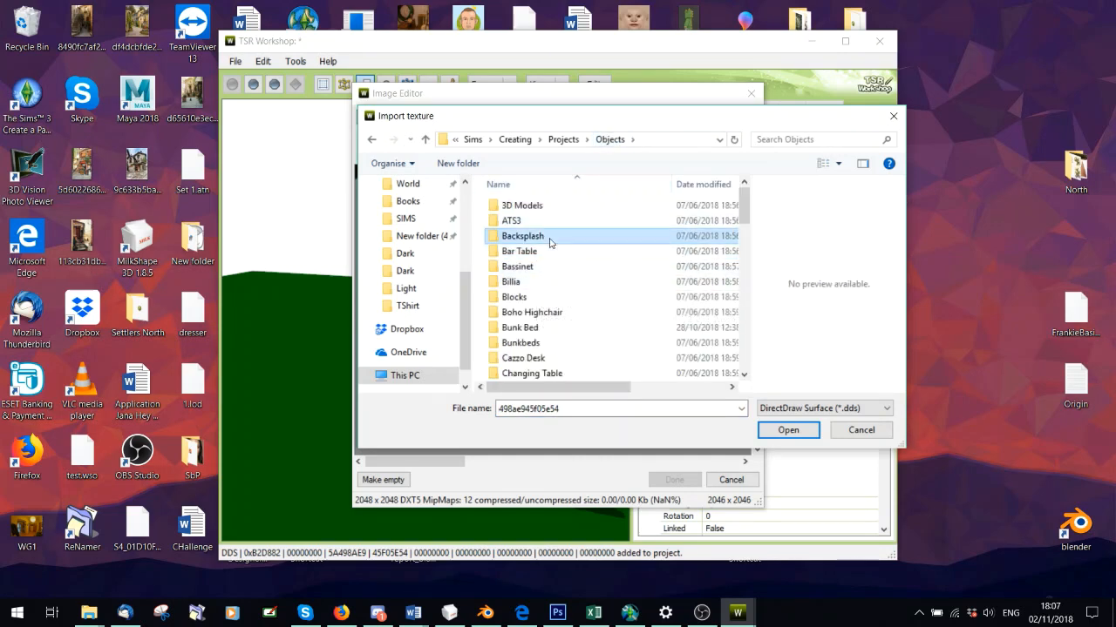
double_click(704, 217)
left_click(673, 482)
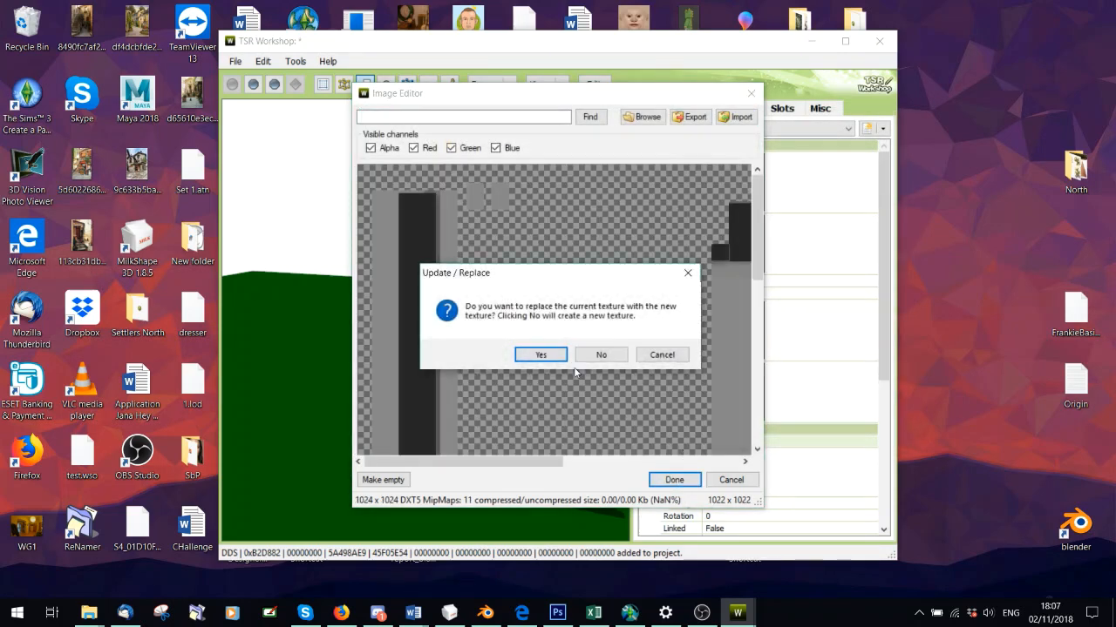
left_click(537, 356)
left_click(645, 363)
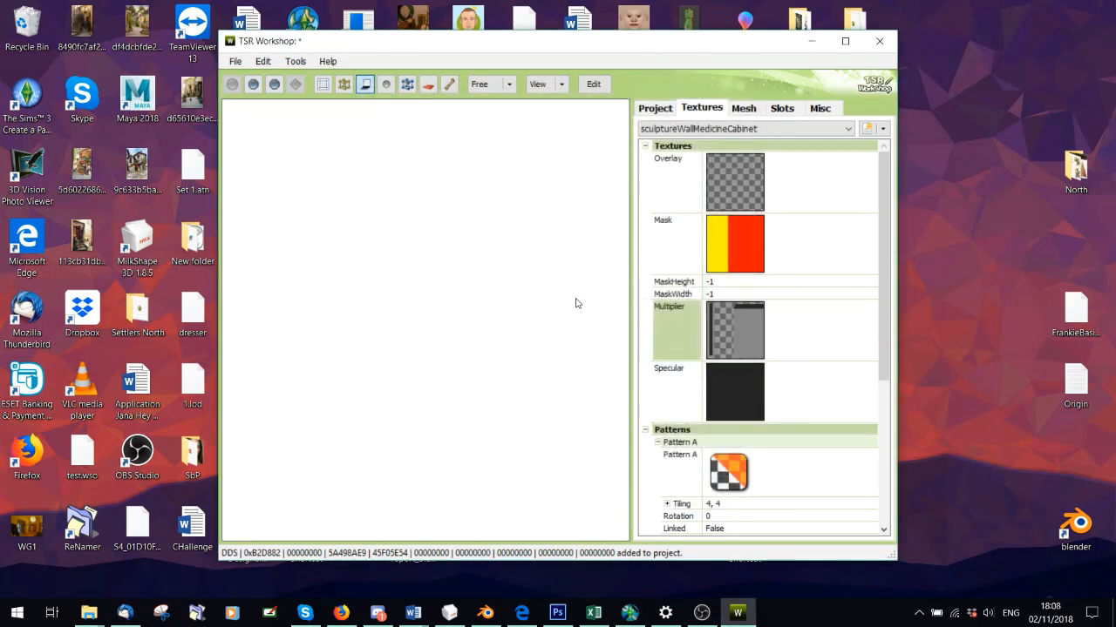
Open the Mask texture in the image editor and inspect its yellow and red areas across the full width.
left_click(863, 223)
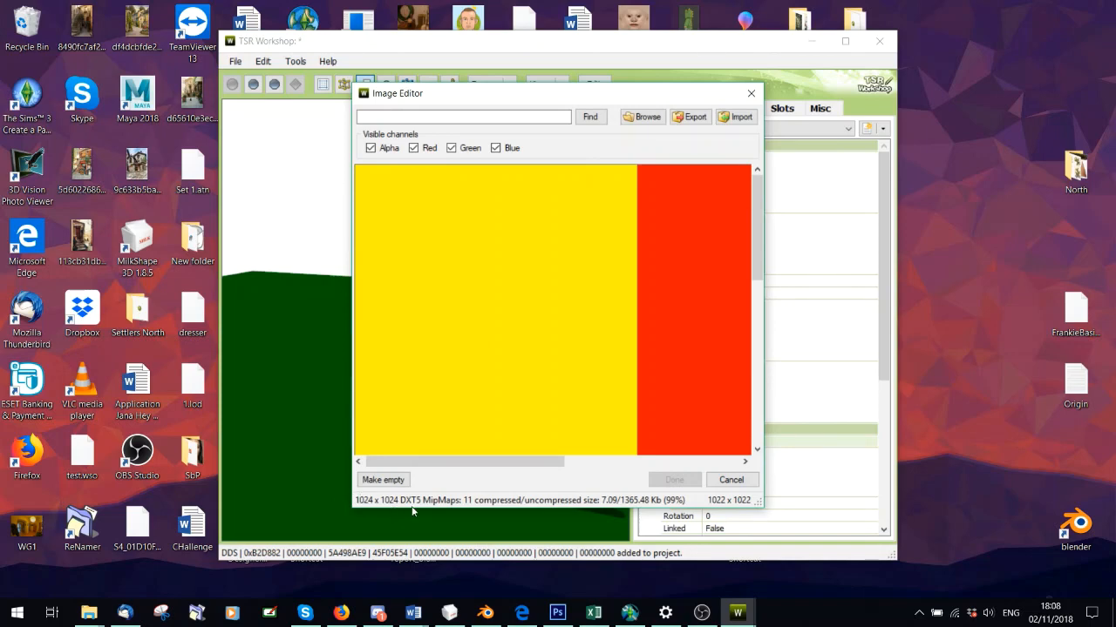
left_click_drag(392, 461, 648, 463)
left_click(536, 462)
left_click_drag(563, 463, 603, 460)
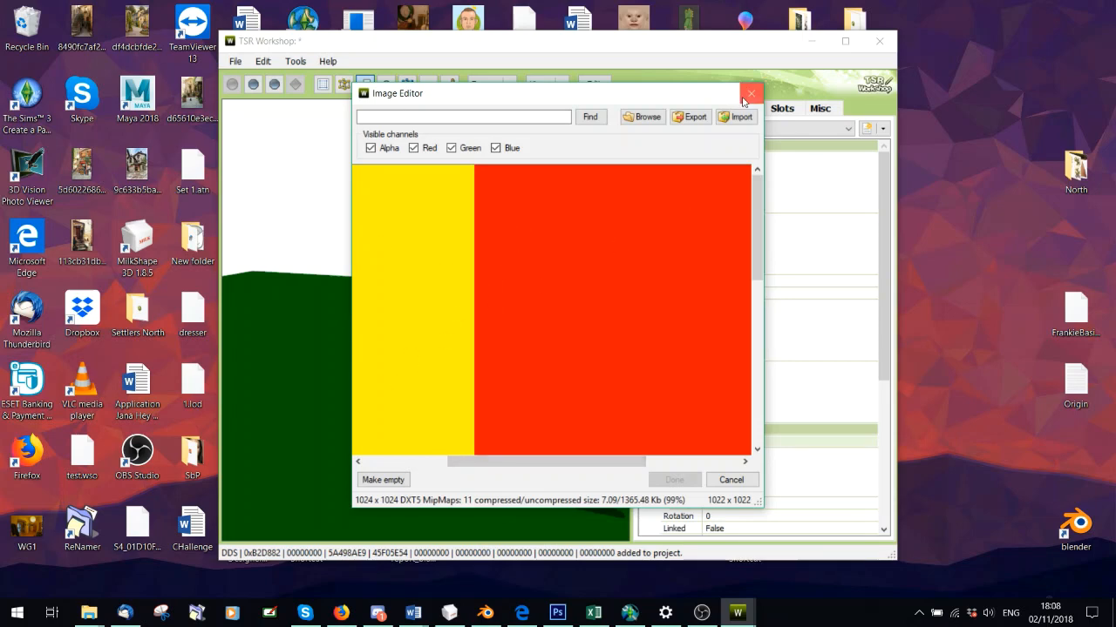
left_click(751, 93)
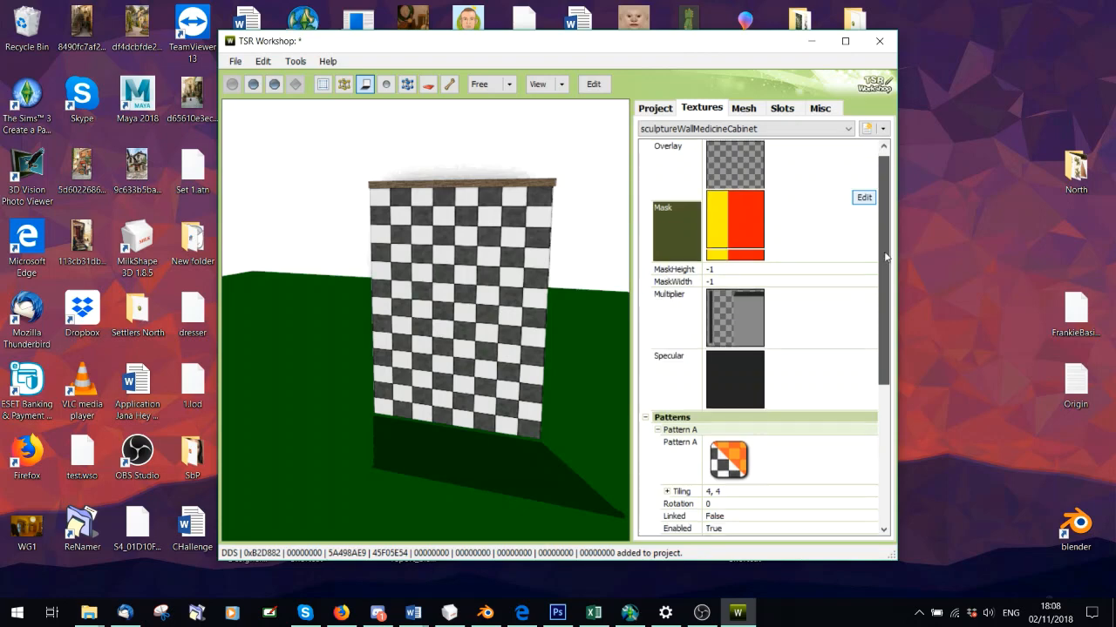
Examine the Pattern A, B and C settings and compare them with the patterns on the backsplash model.
scroll(859, 378, "down", 3)
scroll(456, 318, "up", 3)
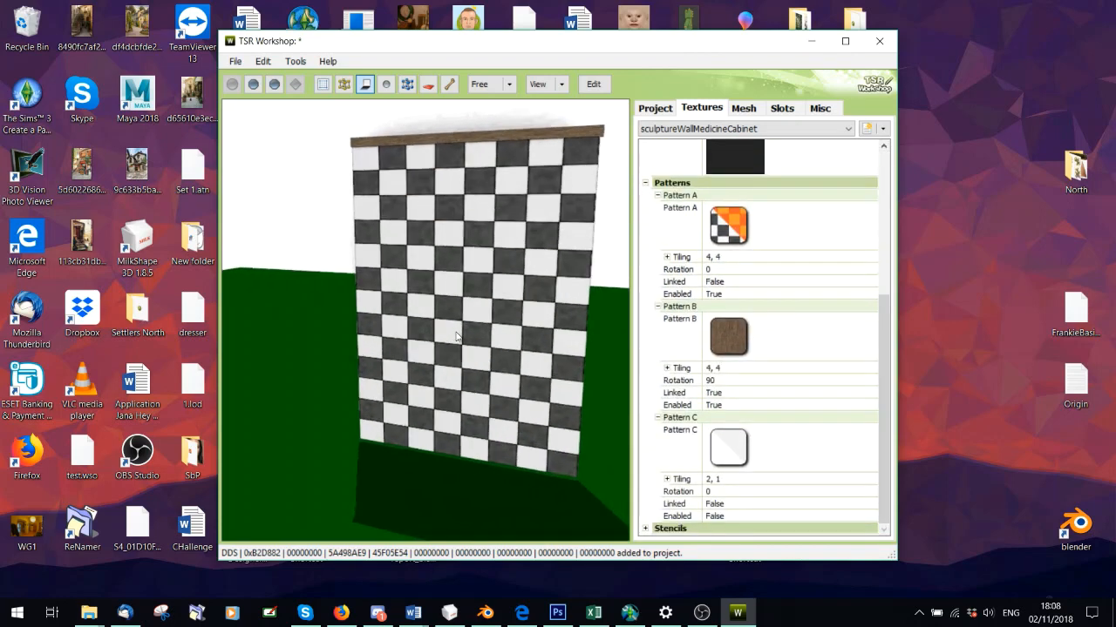
left_click_drag(476, 336, 511, 347)
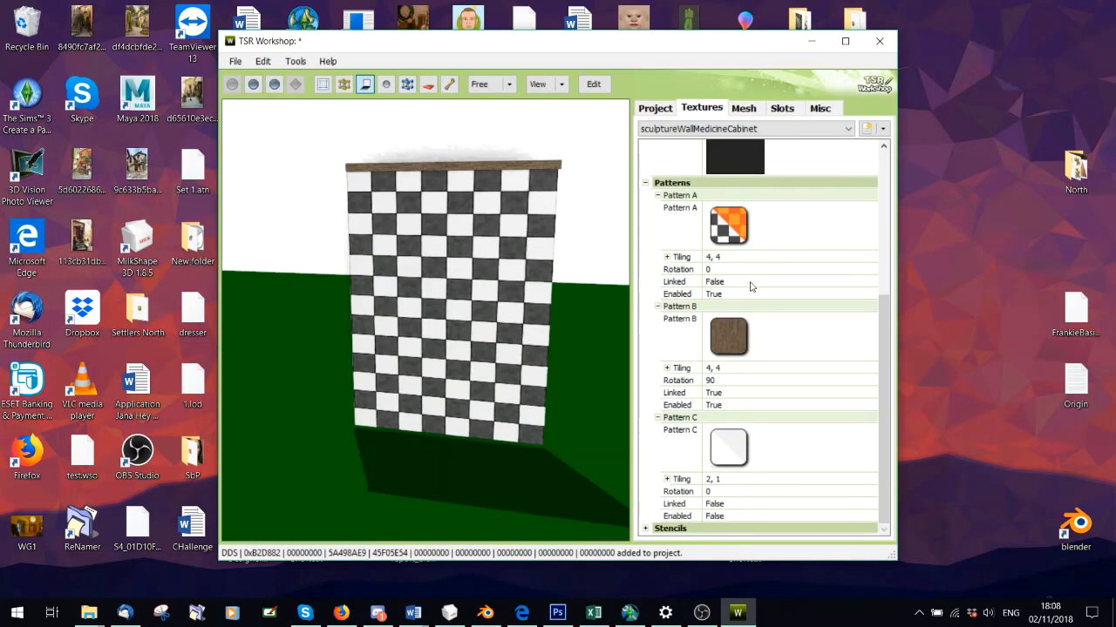
mouse_move(882, 410)
left_mouse_down()
mouse_move(908, 243)
mouse_move(882, 272)
mouse_move(880, 420)
left_mouse_up()
scroll(494, 290, "up", 3)
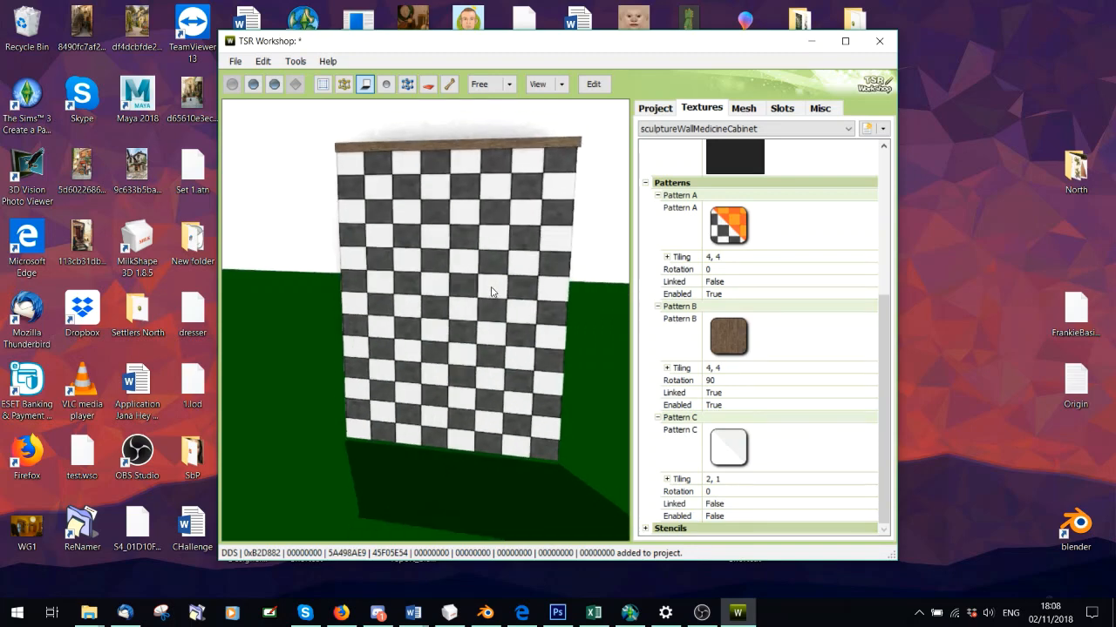
scroll(489, 292, "down", 2)
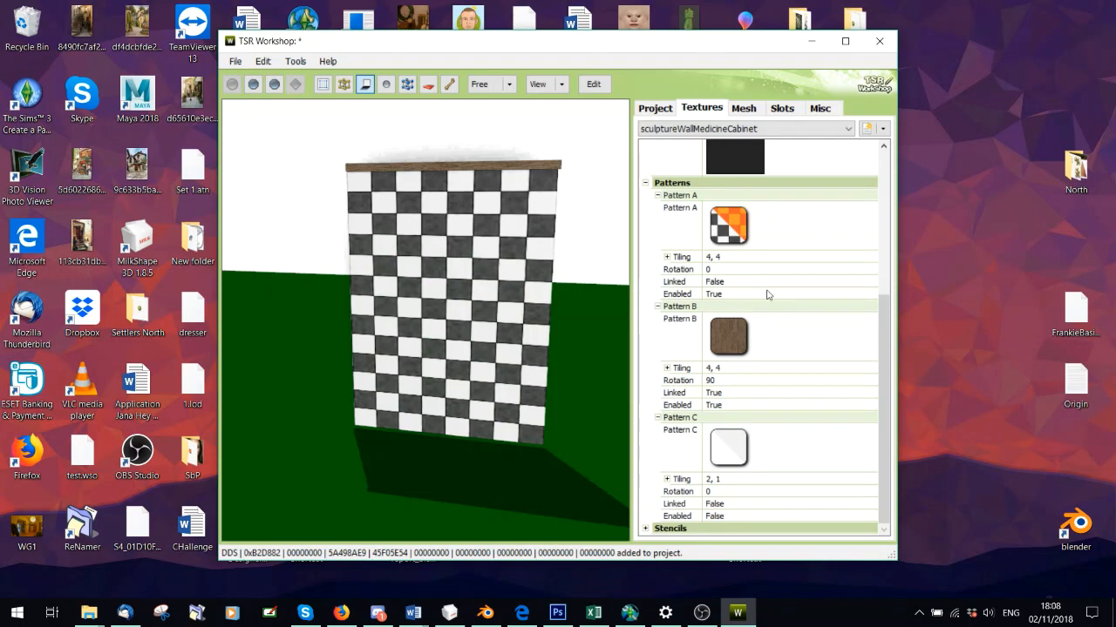
scroll(512, 219, "up", 1)
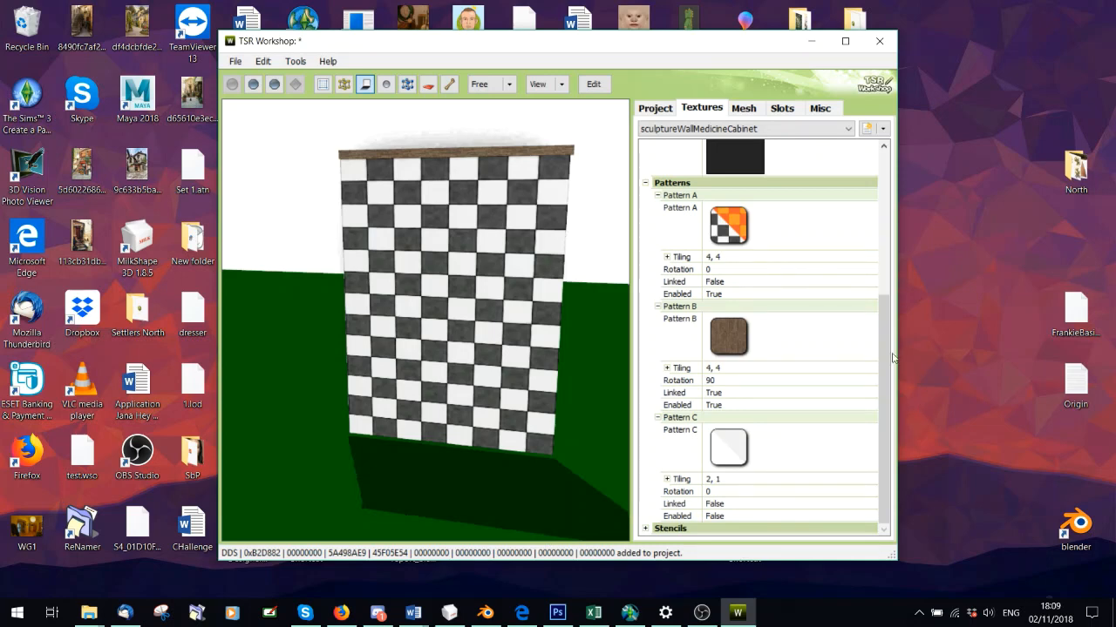
scroll(884, 357, "up", 2)
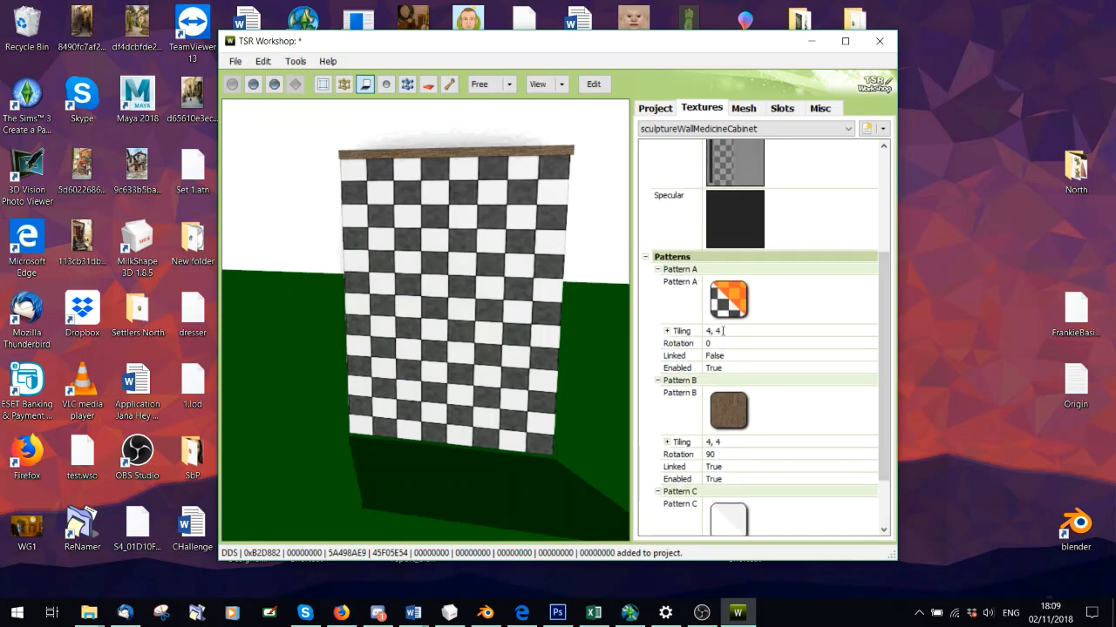
Set the tiling of Pattern A to 2, 2.
left_click(722, 331)
left_click(722, 331)
scroll(433, 314, "up", 2)
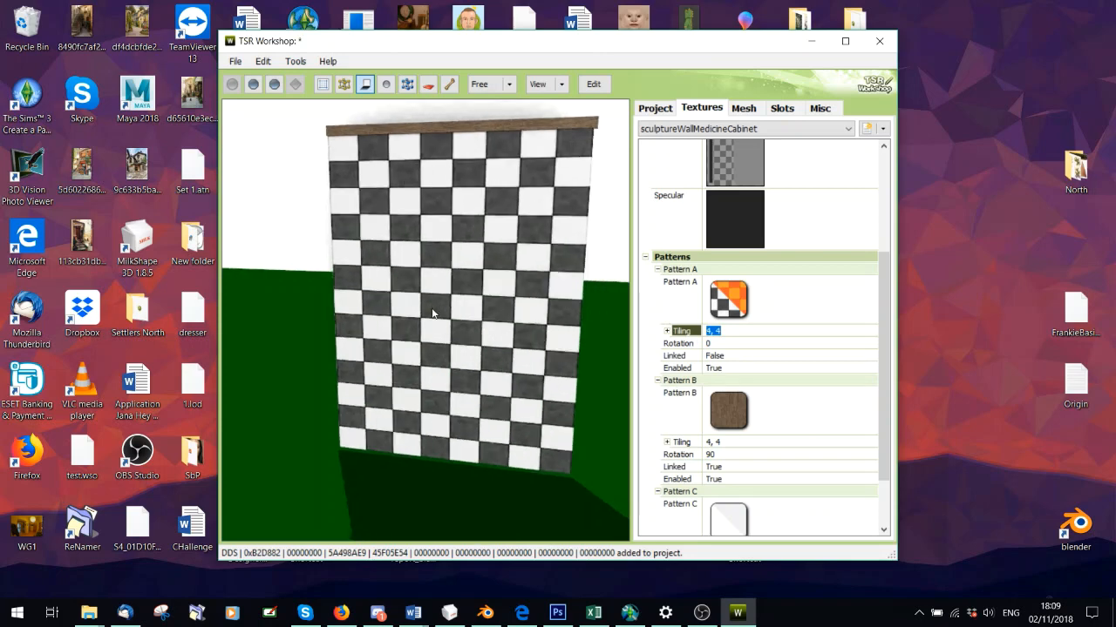
scroll(428, 314, "down", 2)
left_click(828, 292)
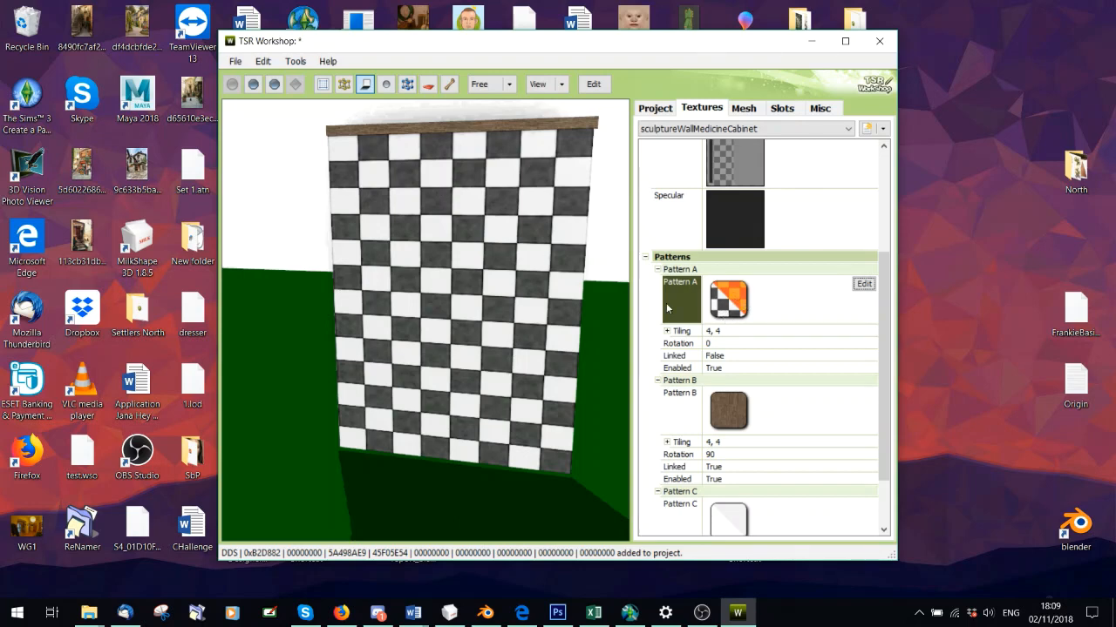
left_click(720, 332)
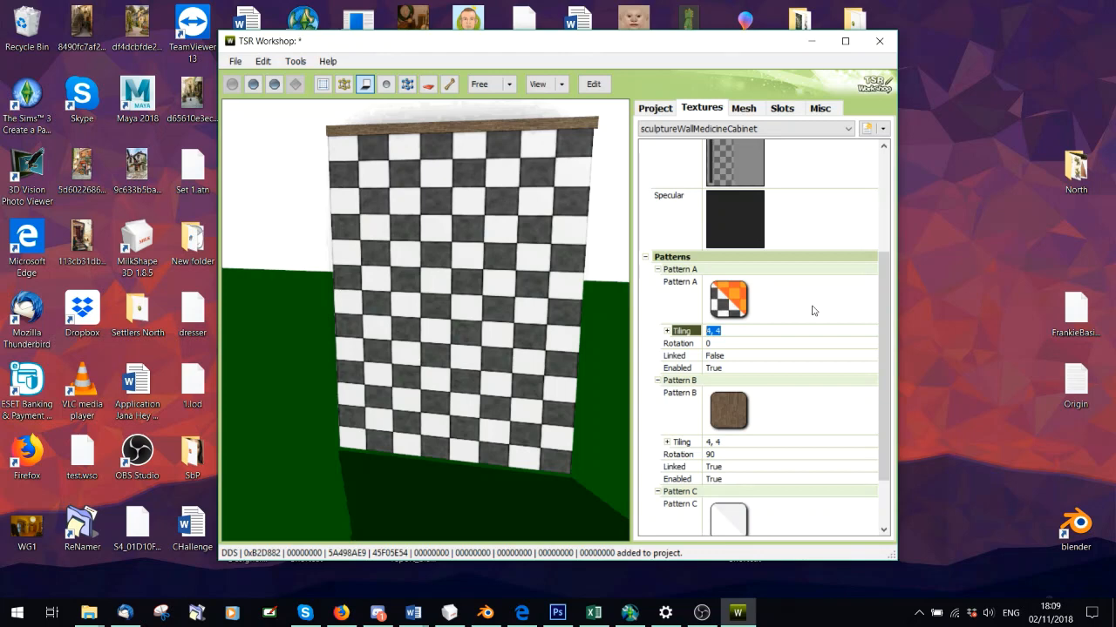
type("2, 2")
key("Return")
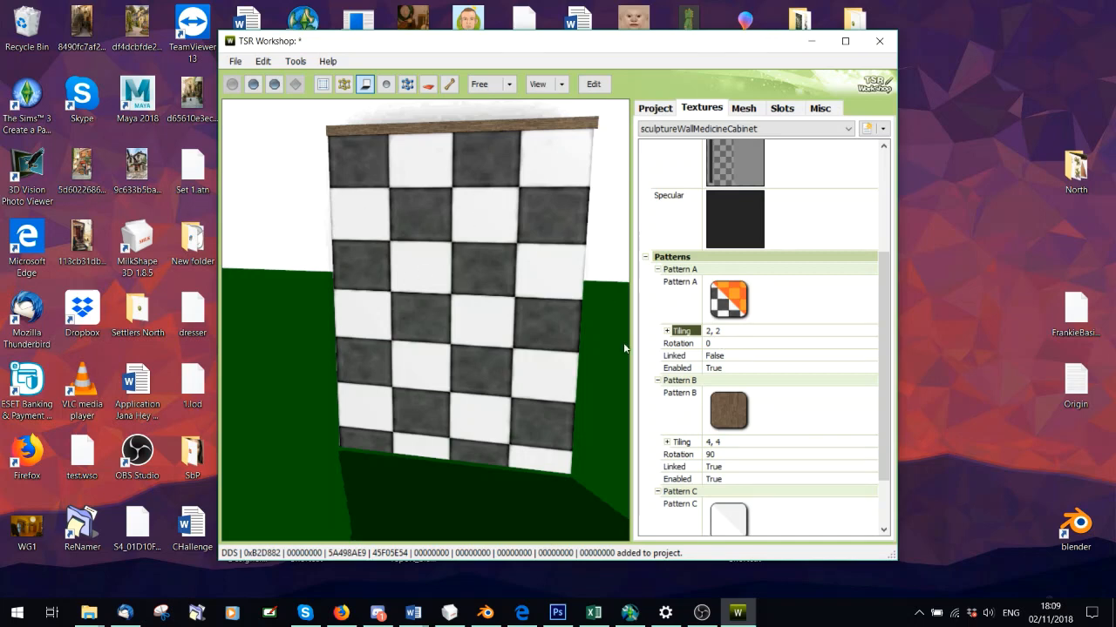
Try a tiling of 4, 8 on Pattern A and settle on 4, 4.
left_click(732, 333)
type("4, 8")
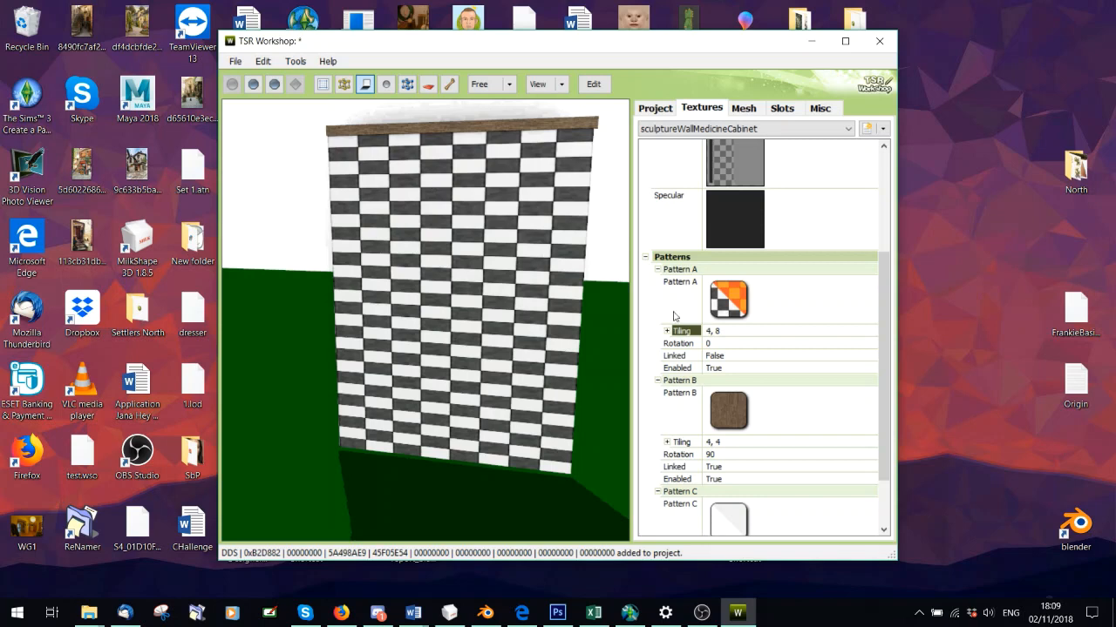
left_click_drag(730, 333, 643, 319)
type("4, 4")
key("Return")
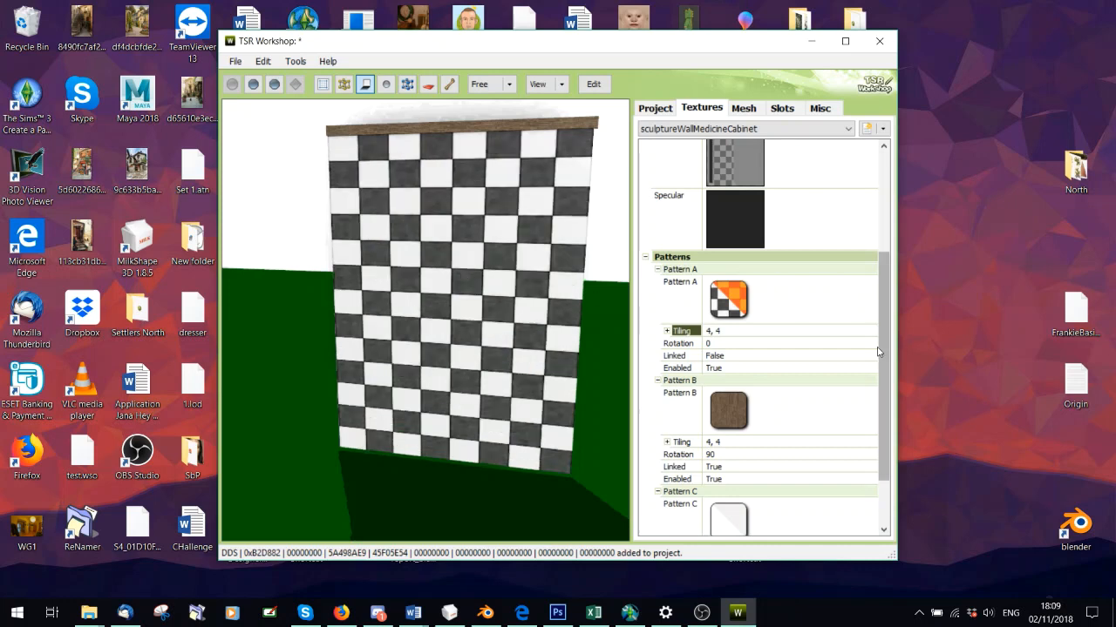
scroll(878, 352, "up", 3)
left_click(836, 281)
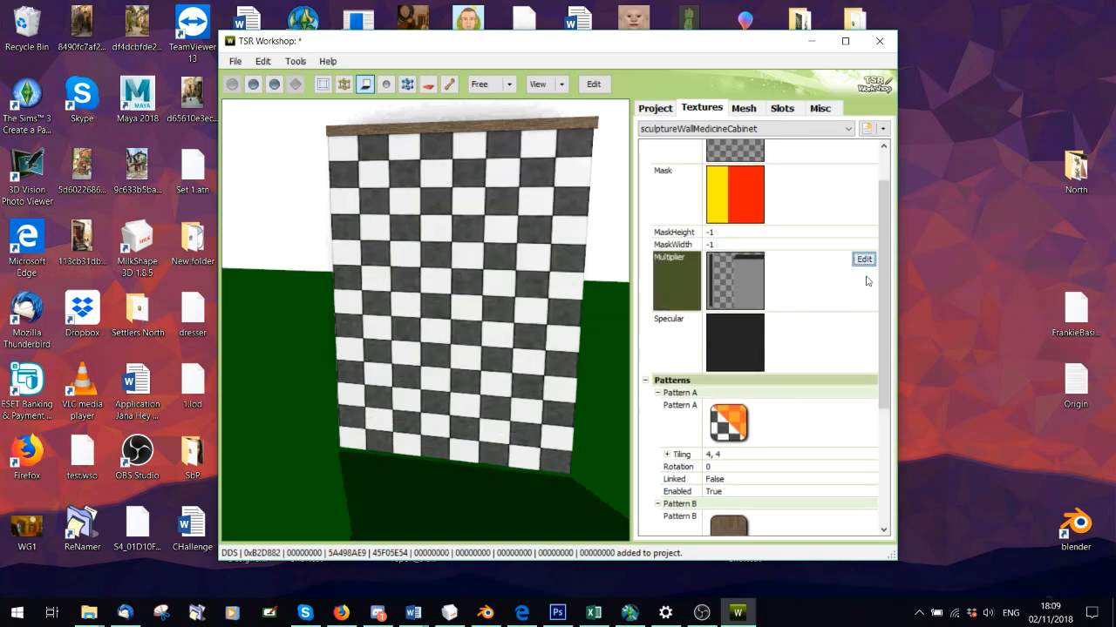
scroll(871, 392, "down", 1)
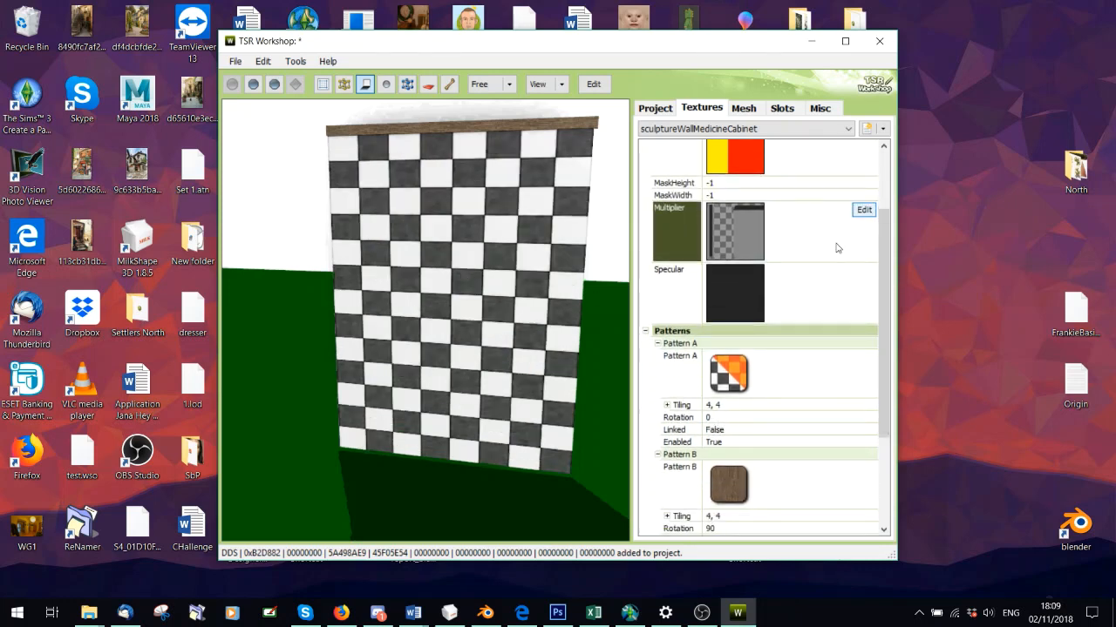
Leave the backsplash project and start a new project that imports a .package file.
left_click(235, 61)
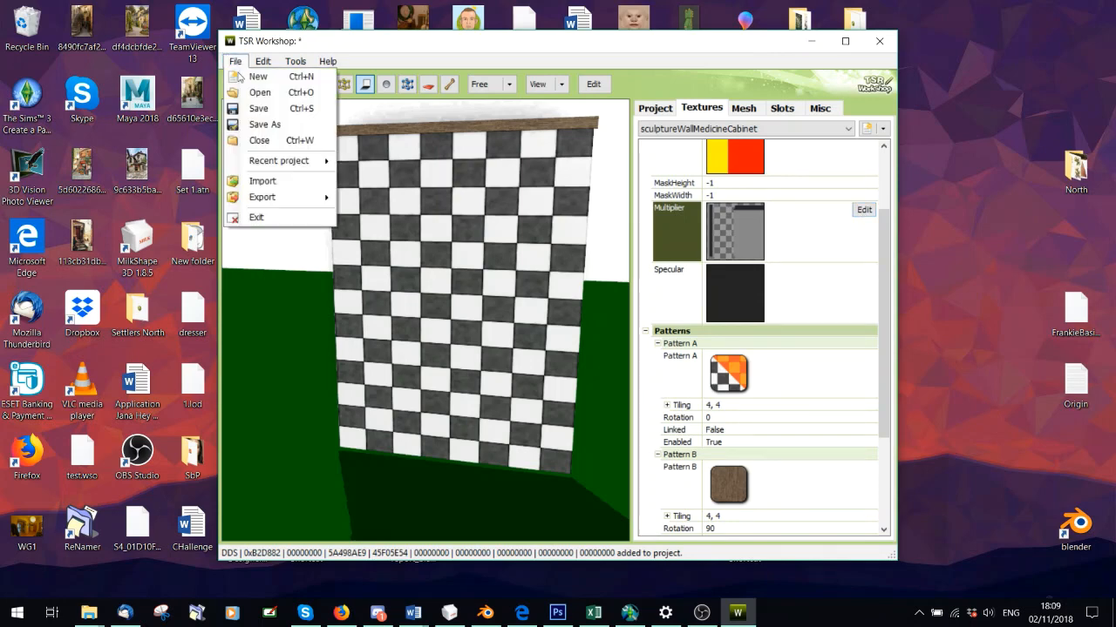
left_click(258, 77)
left_click(608, 356)
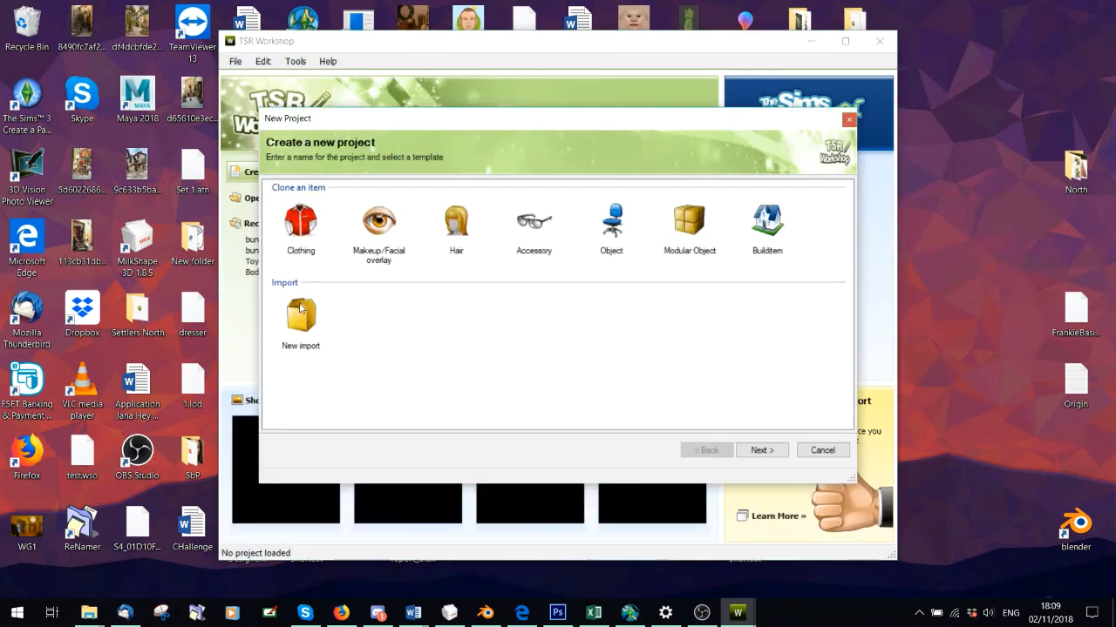
left_click(299, 312)
left_click(760, 450)
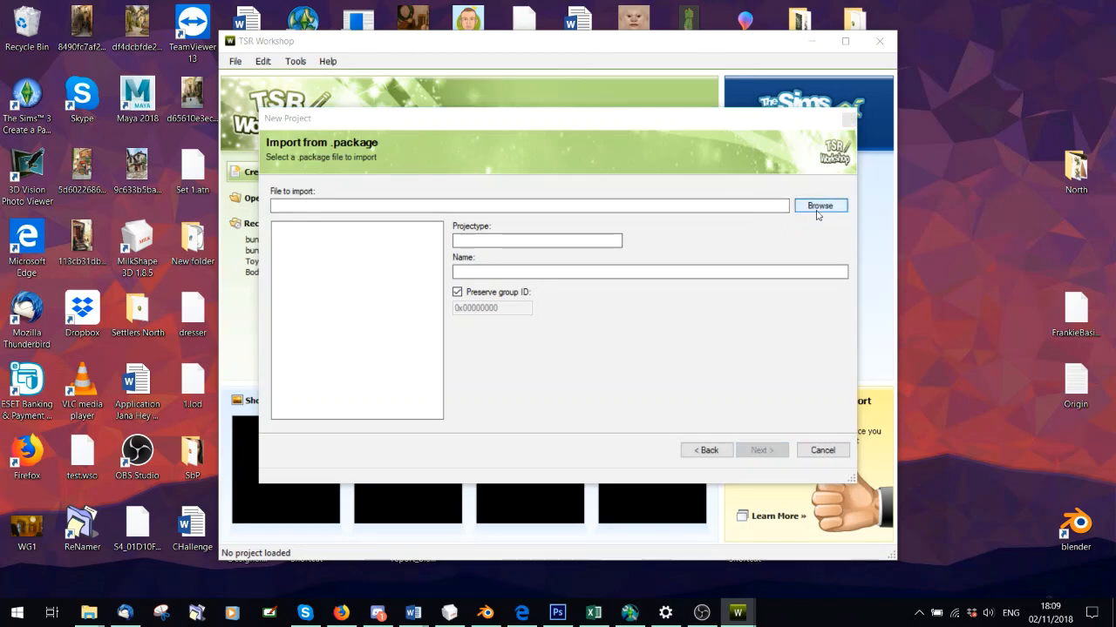
Import the Obj_kid_SIMPLYHideoutA package from the Bunk Bed folder under Objects into the new project.
left_click(817, 214)
left_click(730, 434)
left_click(689, 451)
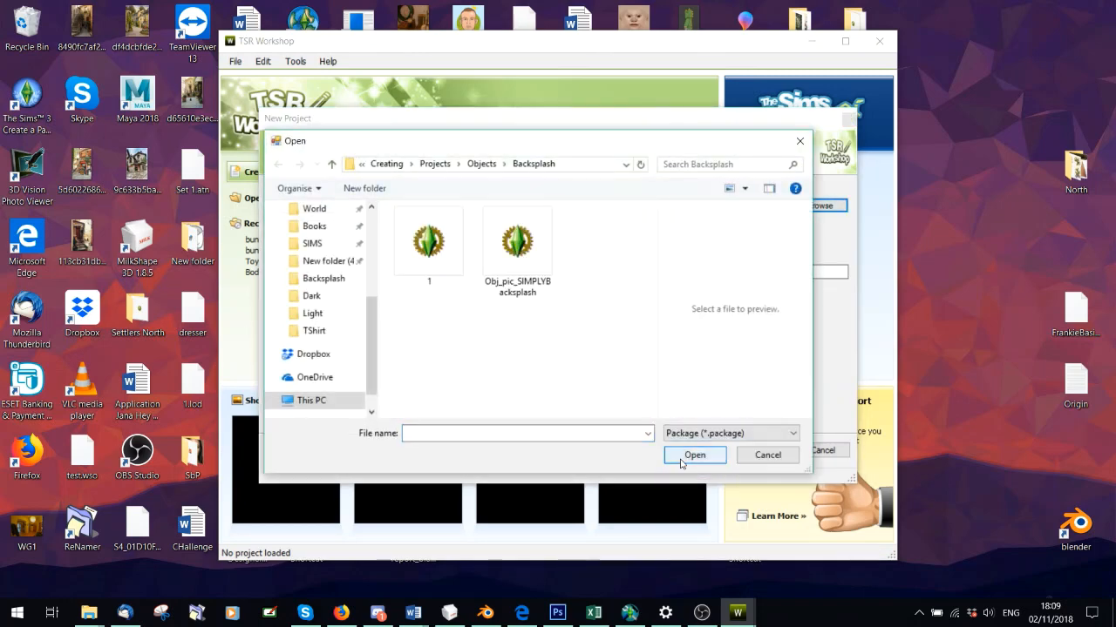
left_click(480, 164)
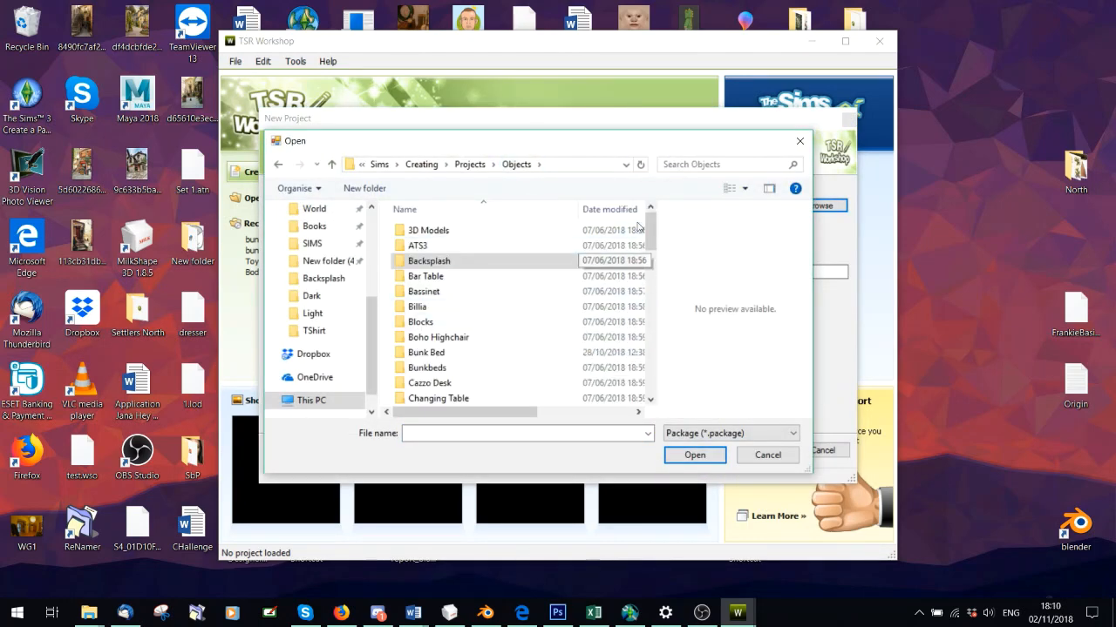
scroll(639, 239, "down", 7)
scroll(641, 261, "up", 4)
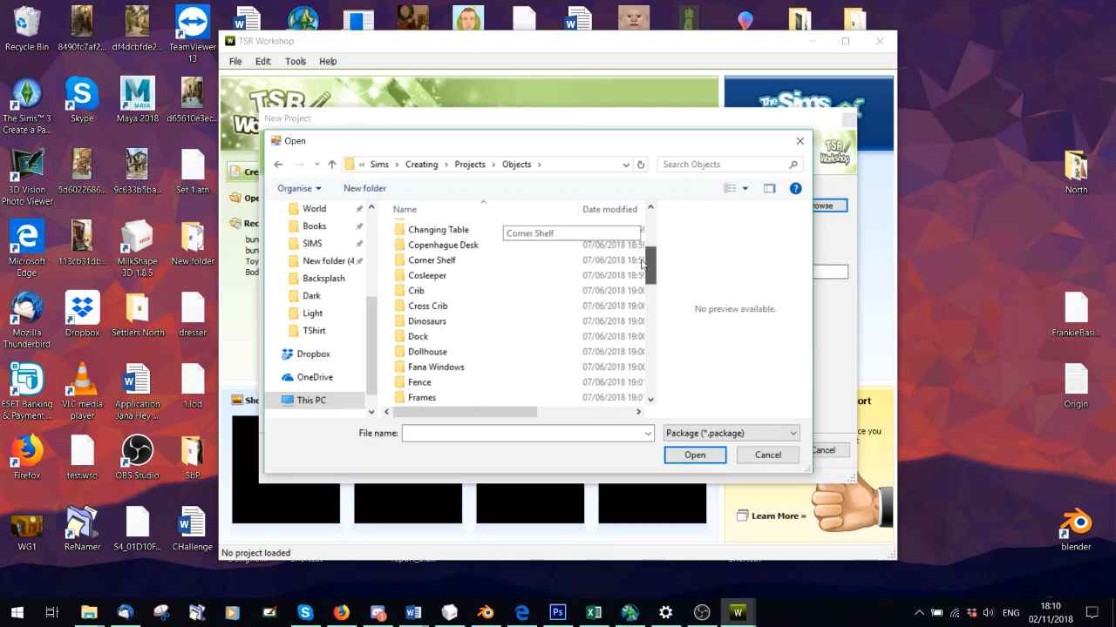
scroll(641, 261, "up", 2)
double_click(440, 271)
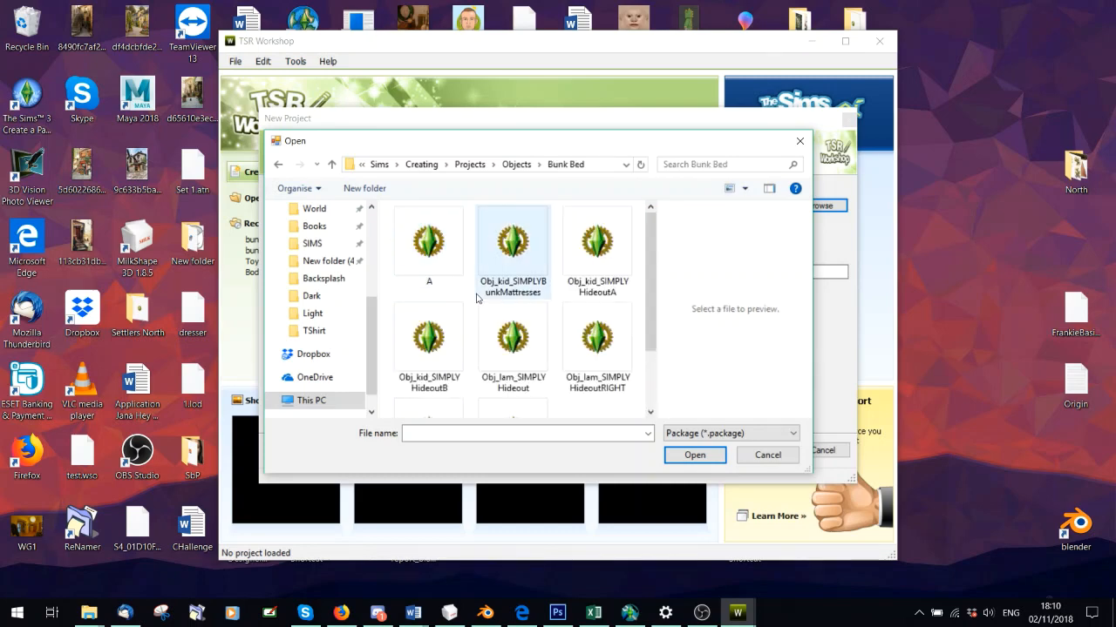
double_click(598, 244)
left_click(767, 453)
left_click(822, 450)
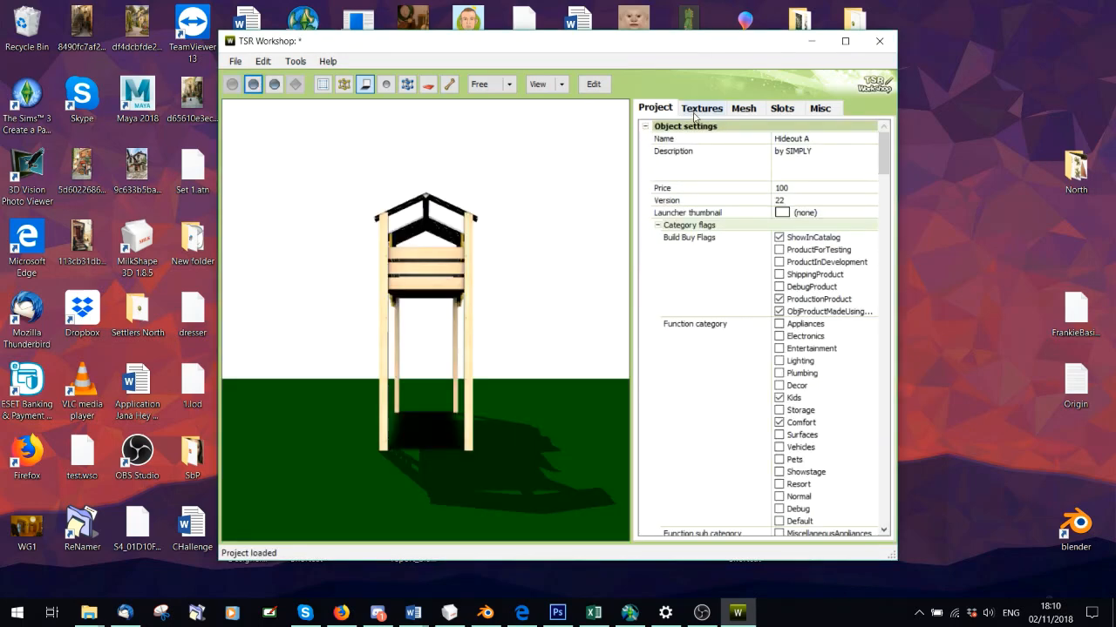
Examine the textures of the bunk bed and the wood grain direction on its planks and railings.
left_click(702, 109)
left_click_drag(521, 348, 693, 406)
scroll(526, 311, "down", 1)
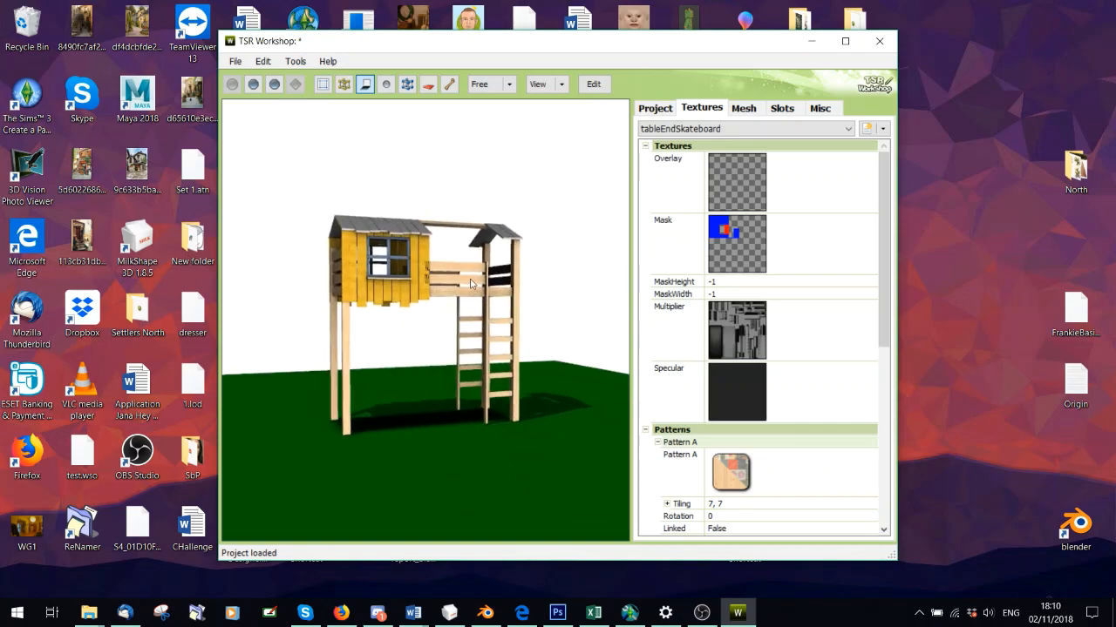
scroll(475, 282, "up", 3)
scroll(478, 285, "up", 5)
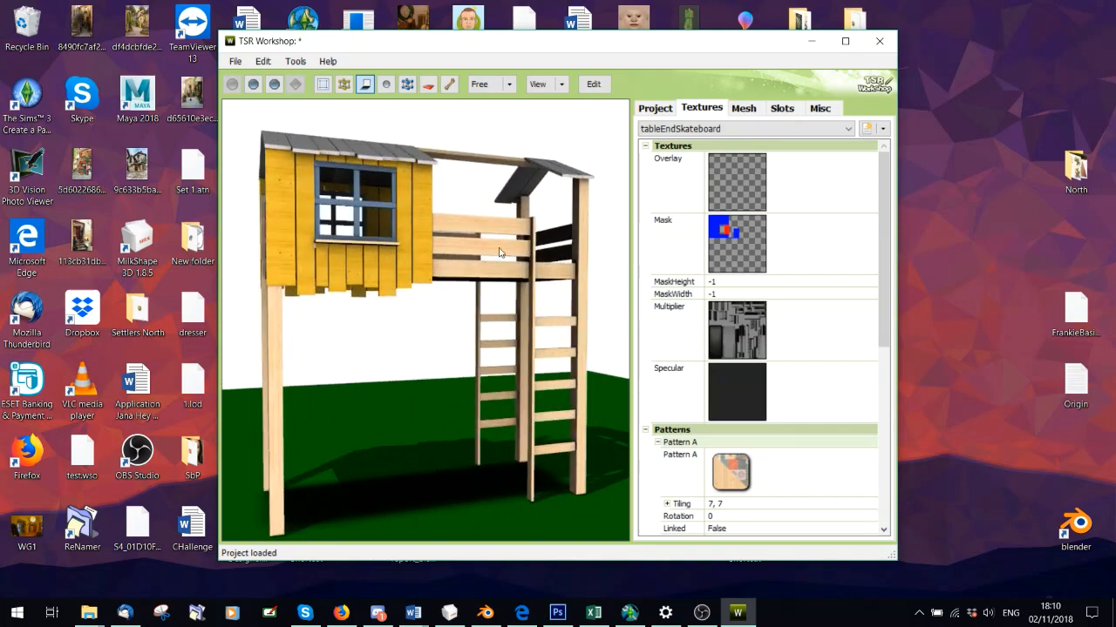
scroll(387, 319, "up", 5)
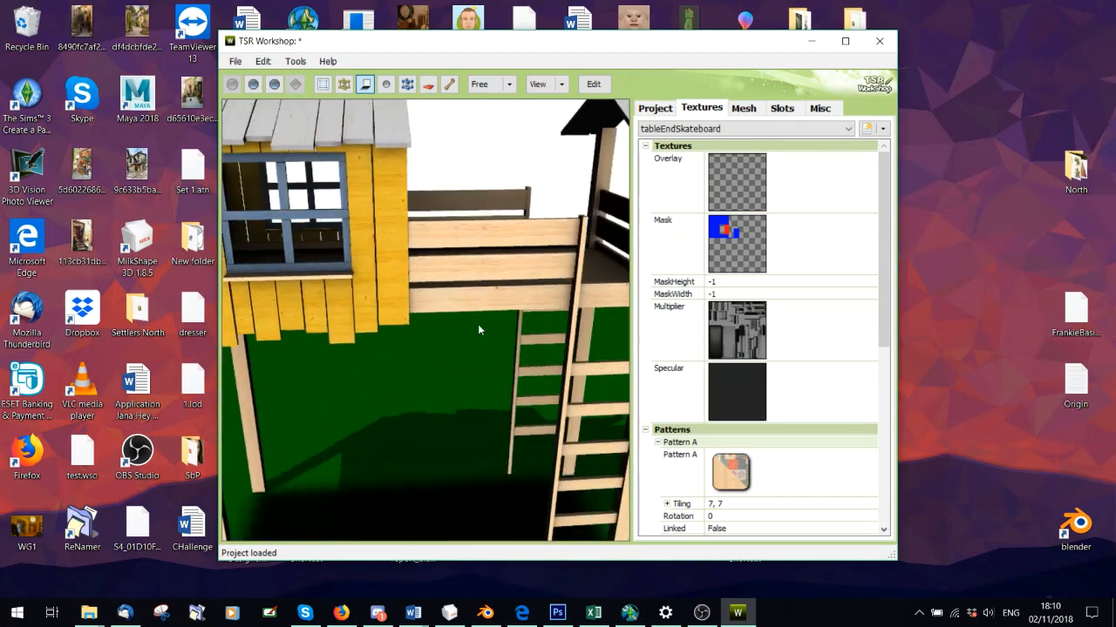
left_click_drag(445, 387, 441, 266)
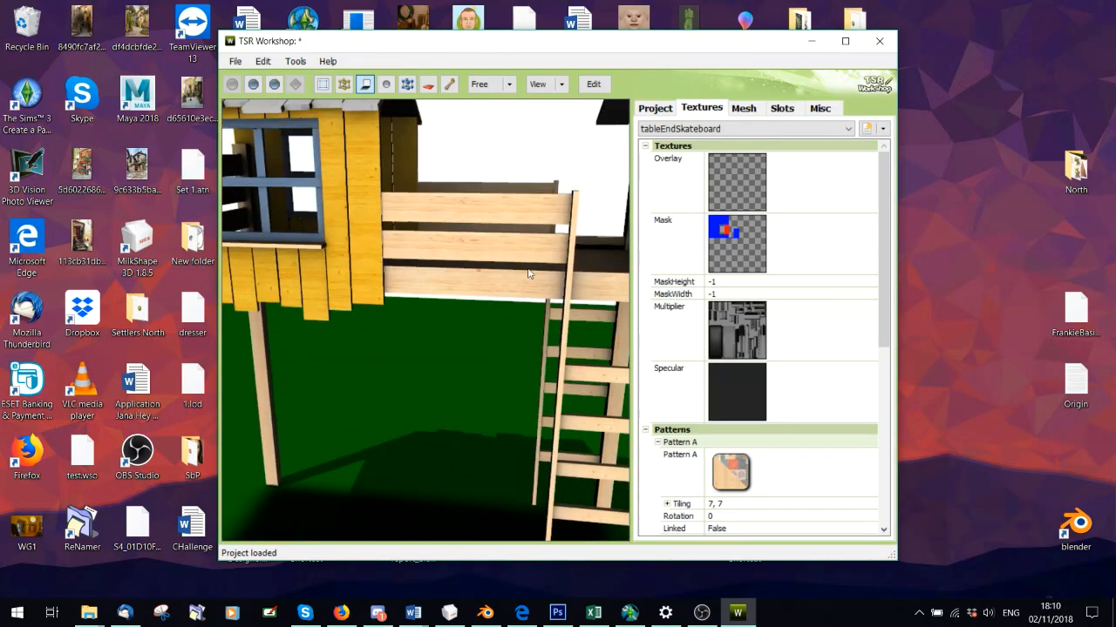
scroll(497, 402, "down", 1)
scroll(495, 395, "up", 2)
left_click_drag(352, 251, 374, 295)
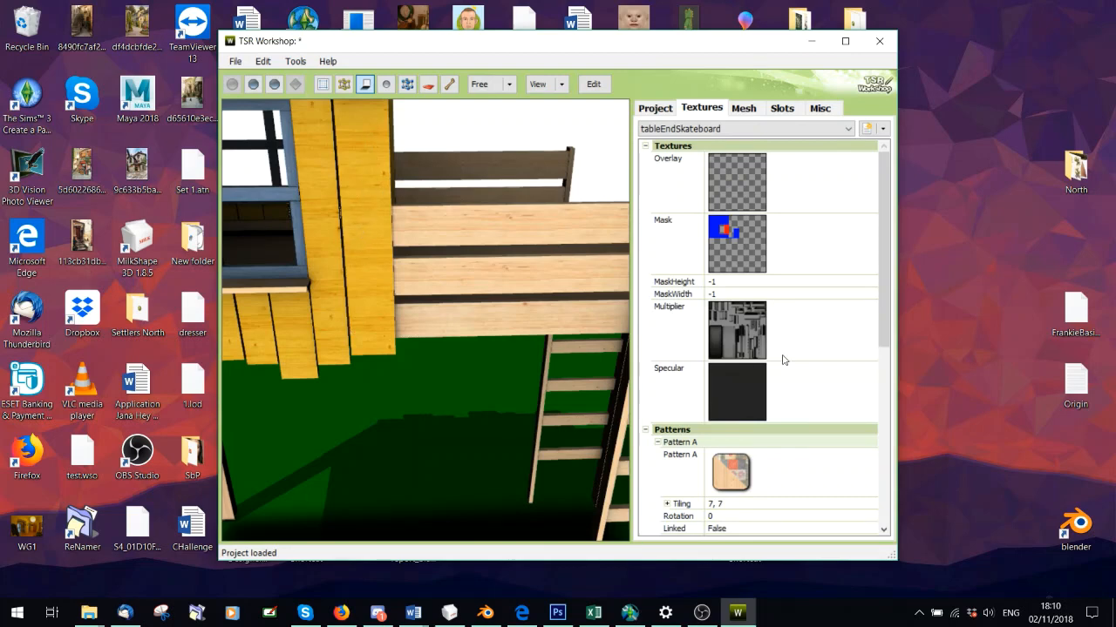
Review the tiling and rotation of Patterns A to D, comparing Pattern B's rotation with the yellow planks.
left_click_drag(880, 287, 853, 442)
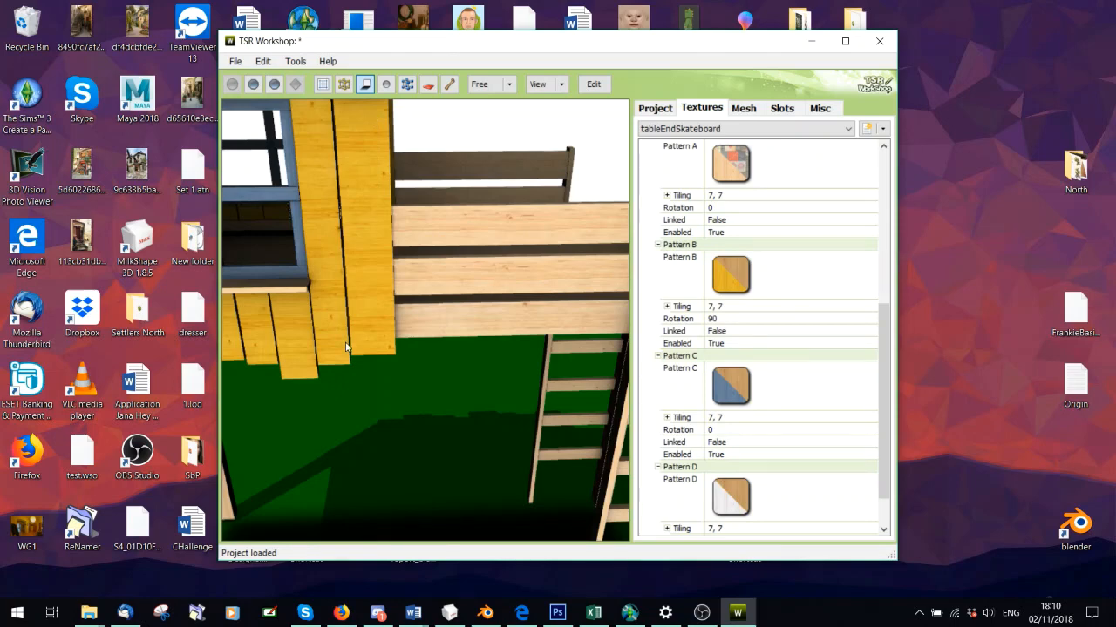
left_click_drag(362, 241, 355, 232)
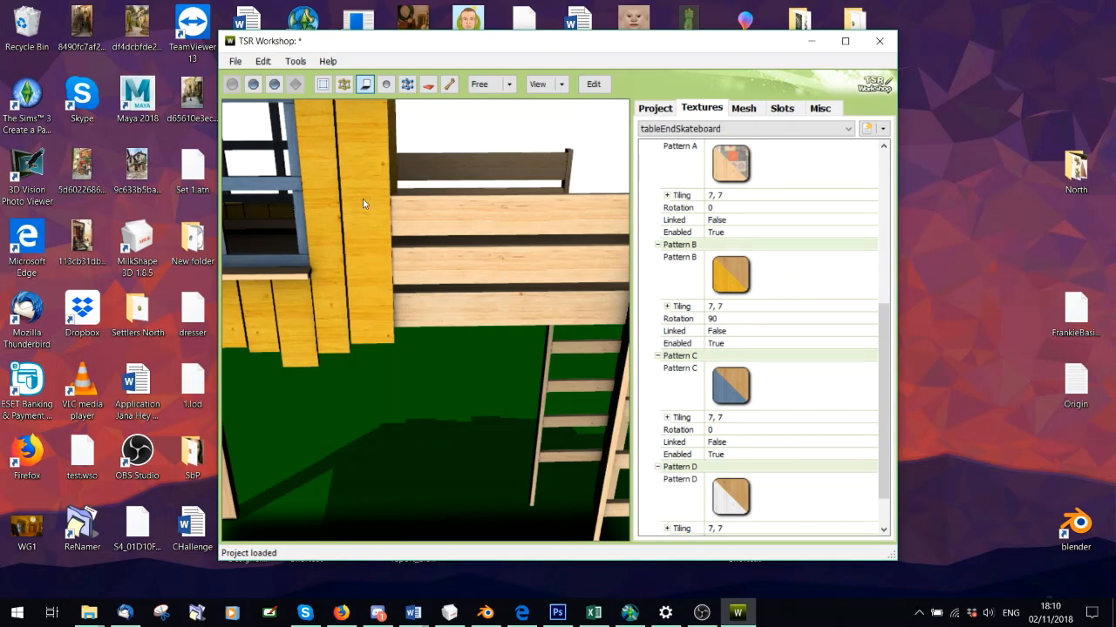
left_click(718, 320)
left_click_drag(720, 320, 693, 321)
left_click(730, 320)
scroll(394, 209, "down", 2)
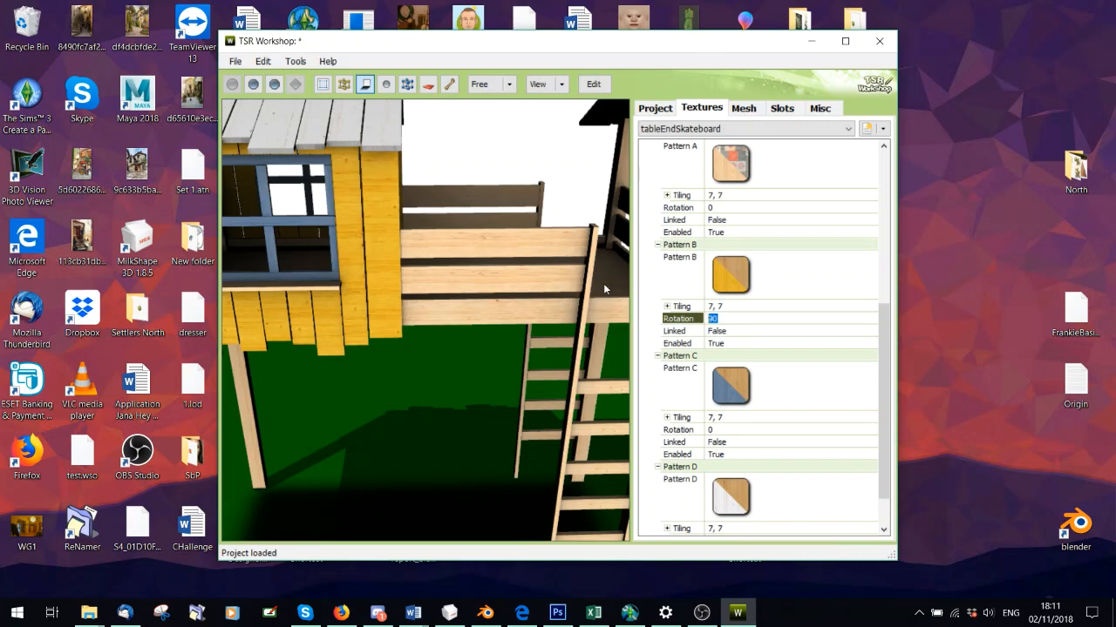
mouse_move(886, 357)
left_mouse_down()
mouse_move(887, 345)
mouse_move(886, 369)
left_mouse_up()
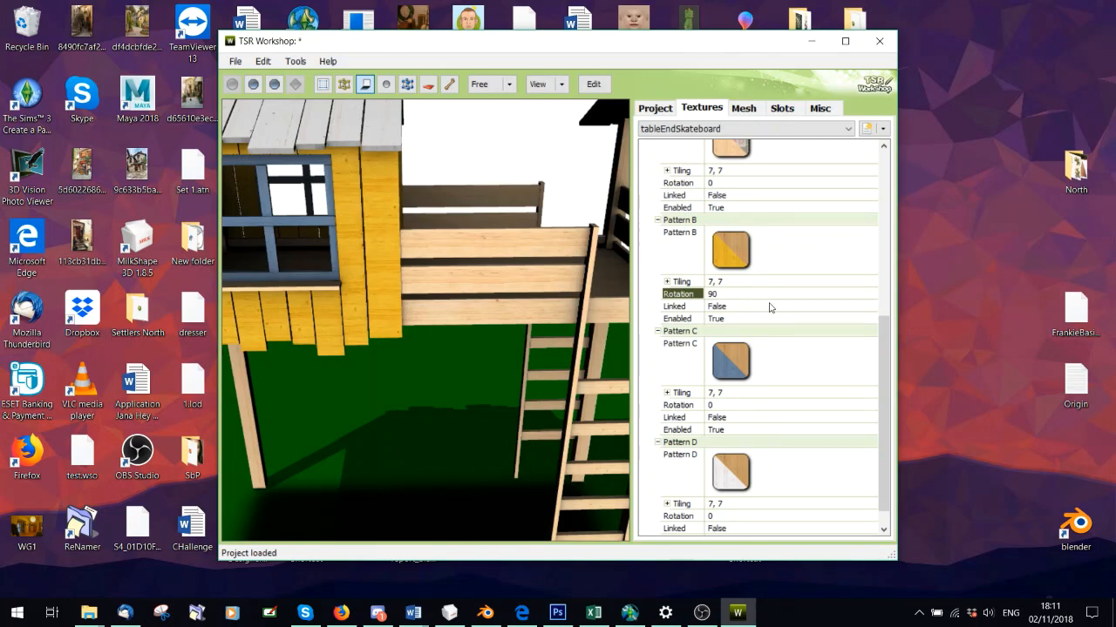
scroll(879, 366, "down", 1)
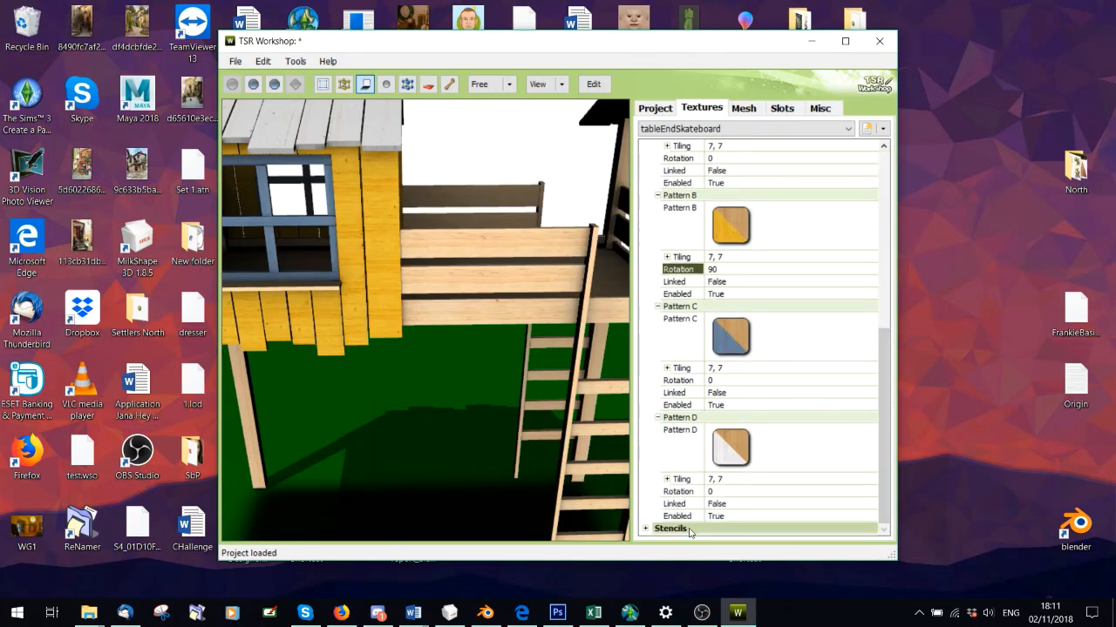
Check the texture variation list and the duplicate option, and view the bunk bed's colours as a whole.
left_click(707, 129)
left_click(707, 142)
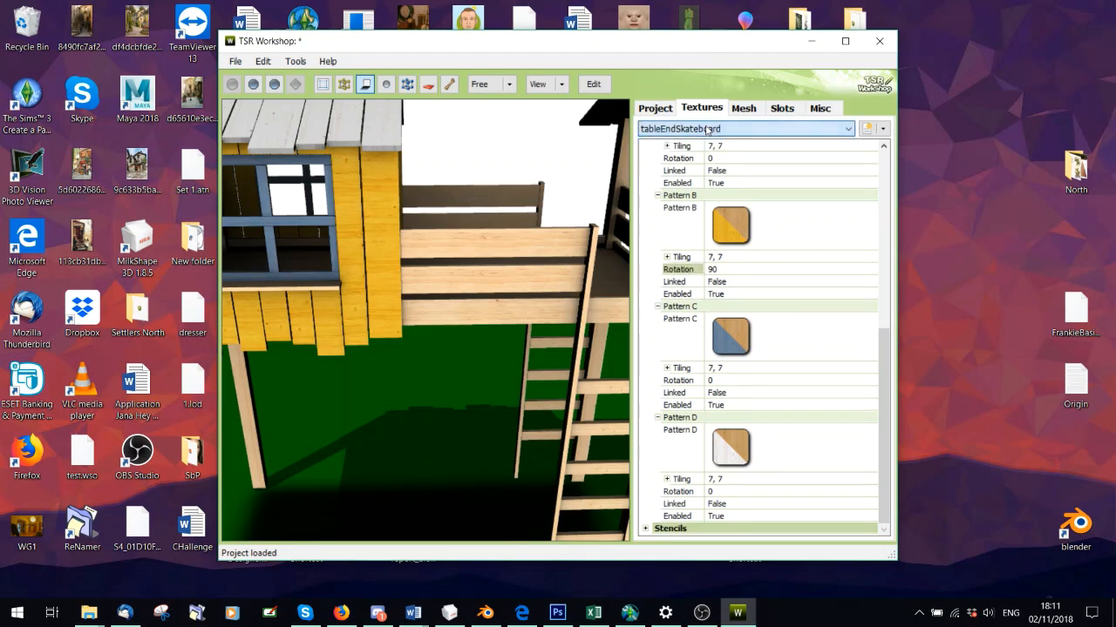
left_click(883, 128)
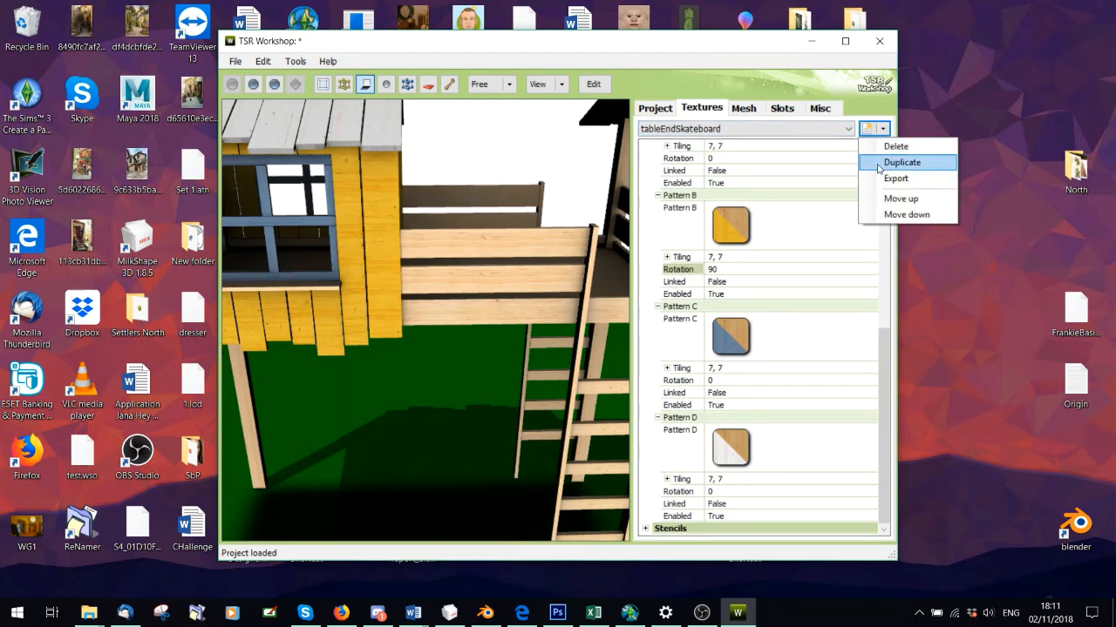
left_click_drag(535, 199, 475, 294)
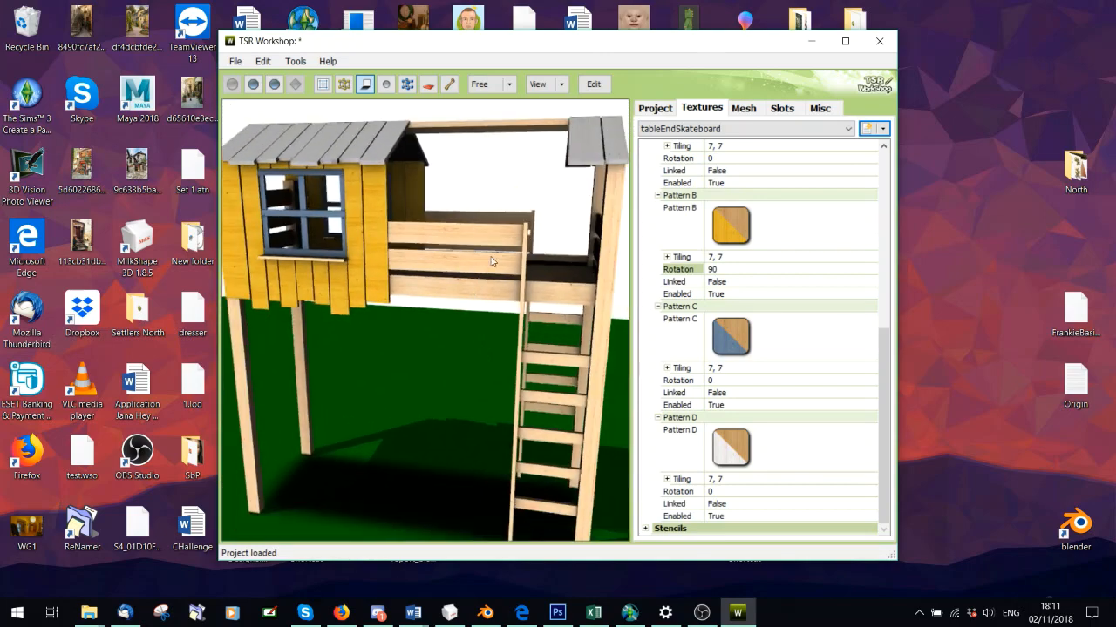
mouse_move(490, 260)
left_mouse_down()
mouse_move(380, 238)
mouse_move(478, 259)
left_mouse_up()
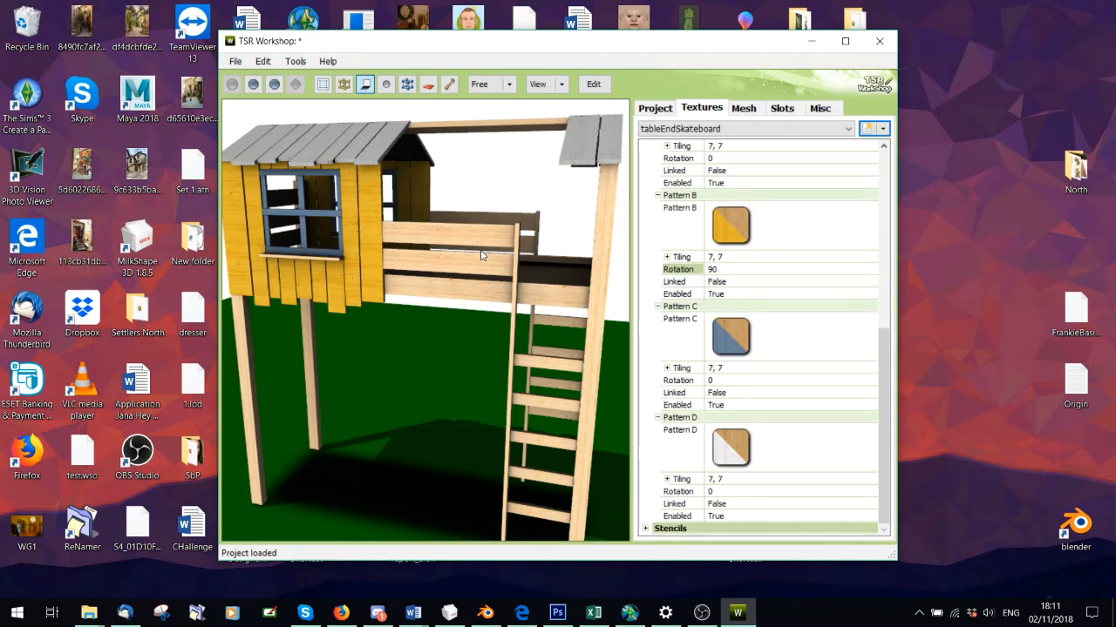
left_click_drag(882, 427, 897, 175)
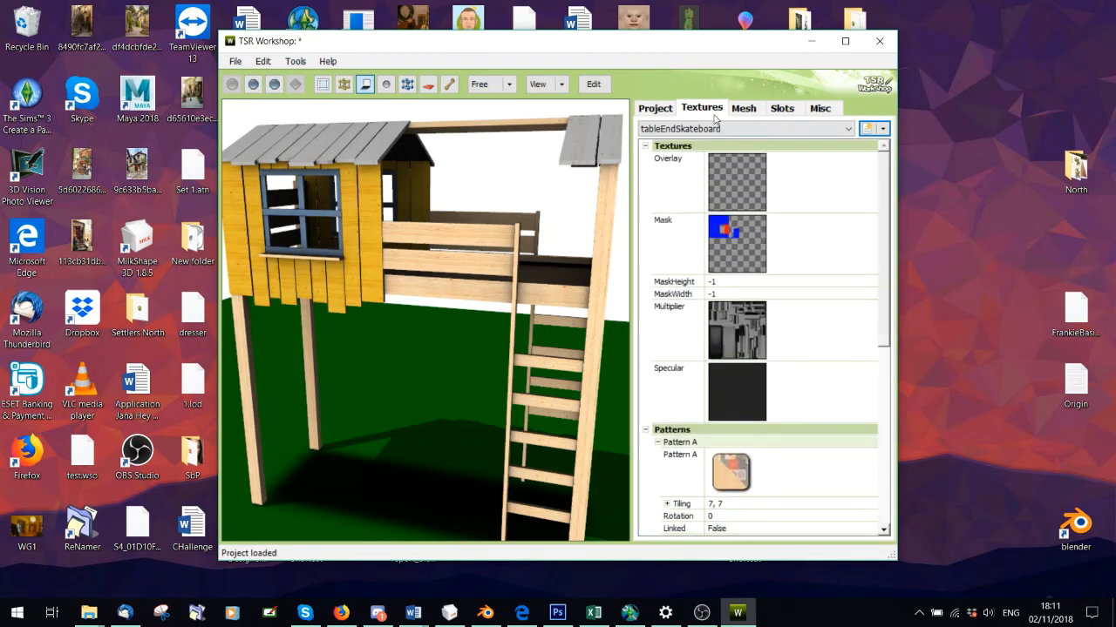
Duplicate the tableEndSkateboard texture variation and switch to the copy.
left_click(883, 128)
left_click(897, 162)
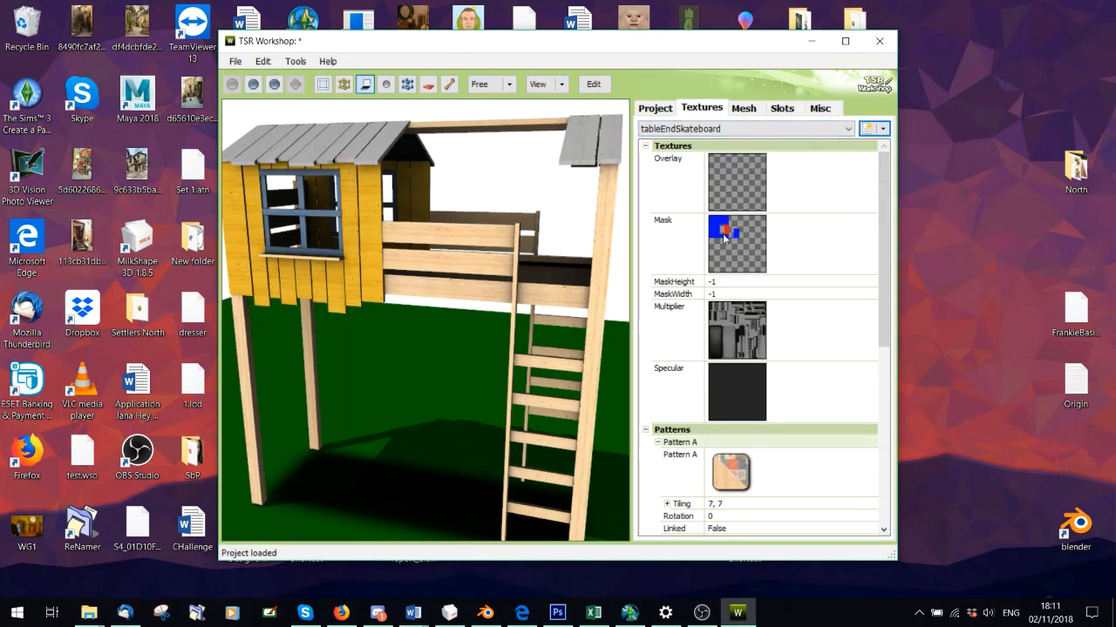
left_click(730, 128)
left_click(736, 154)
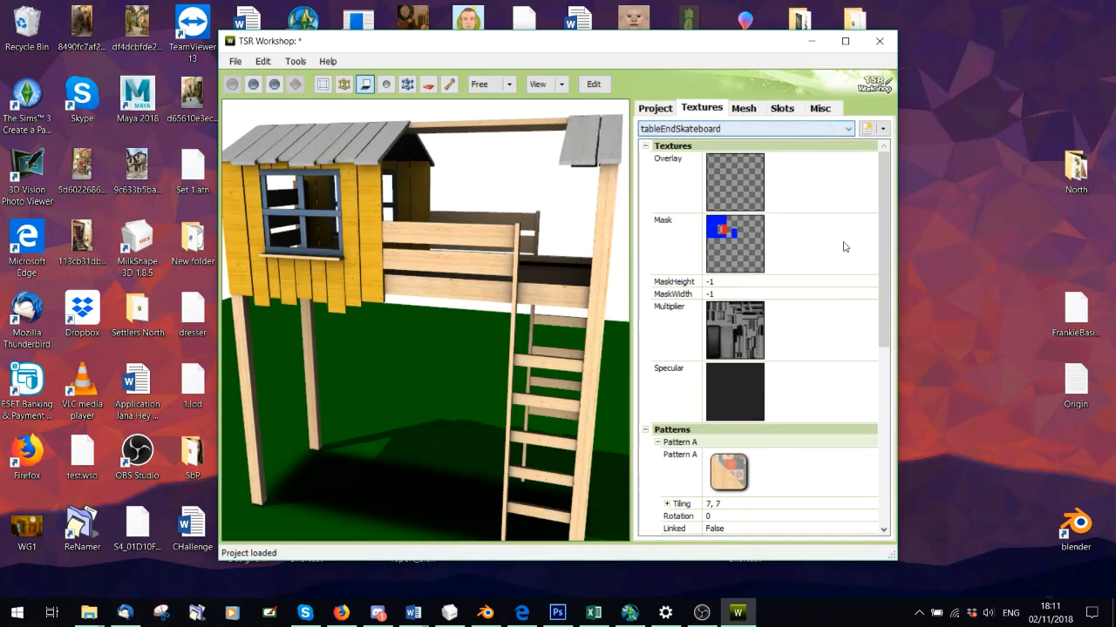
Make the Mask texture empty and update the mask width and height of the materials that use it.
left_click(863, 241)
left_click(867, 222)
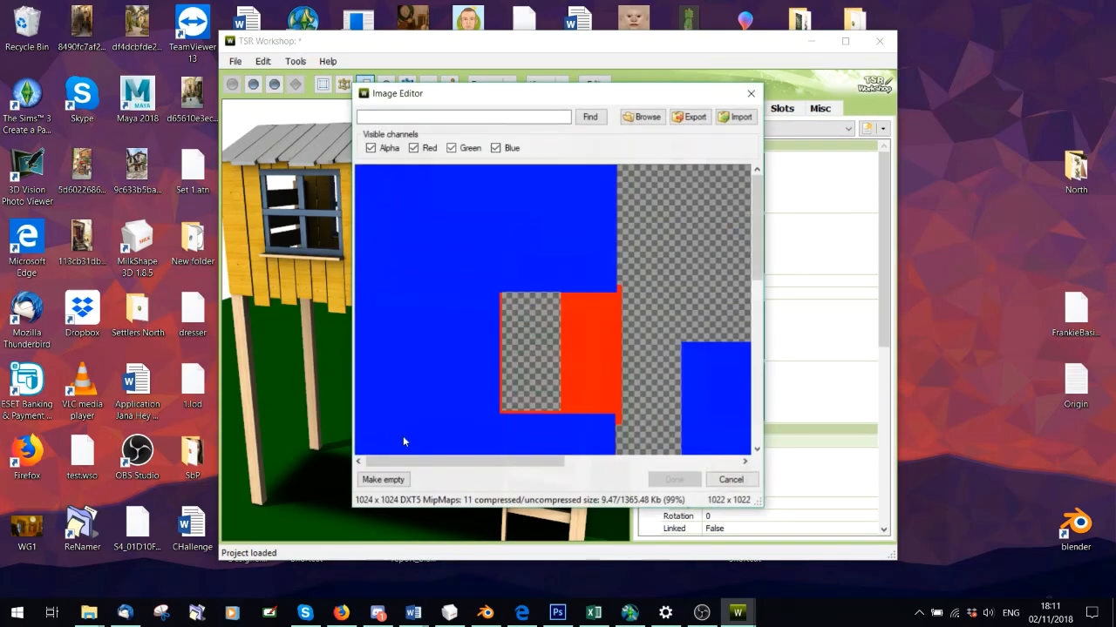
left_click(384, 479)
left_click(673, 485)
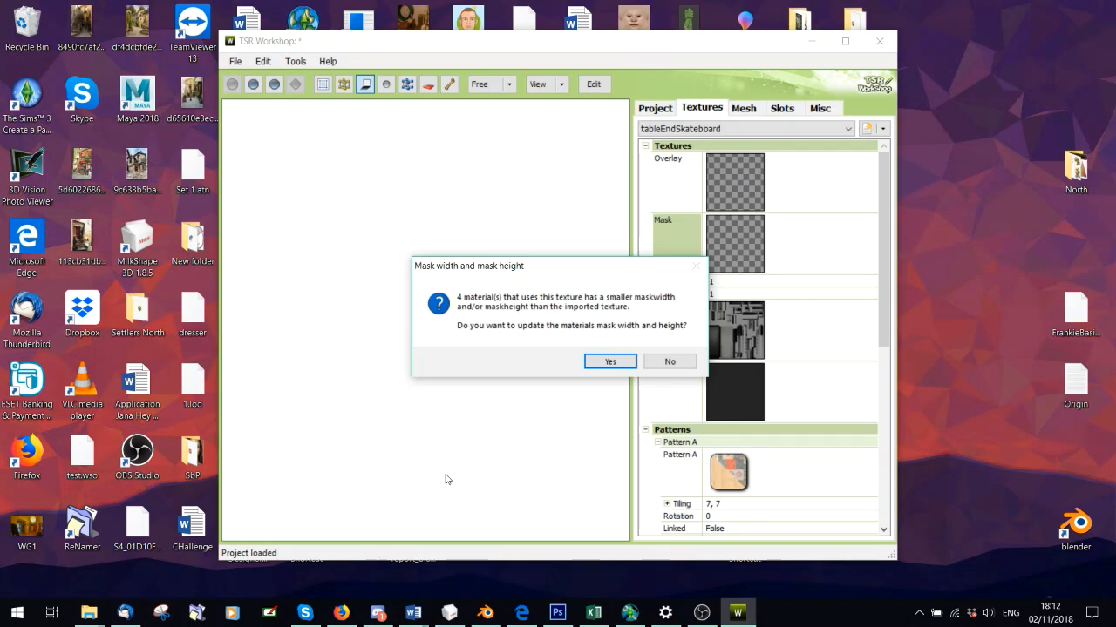
left_click(610, 362)
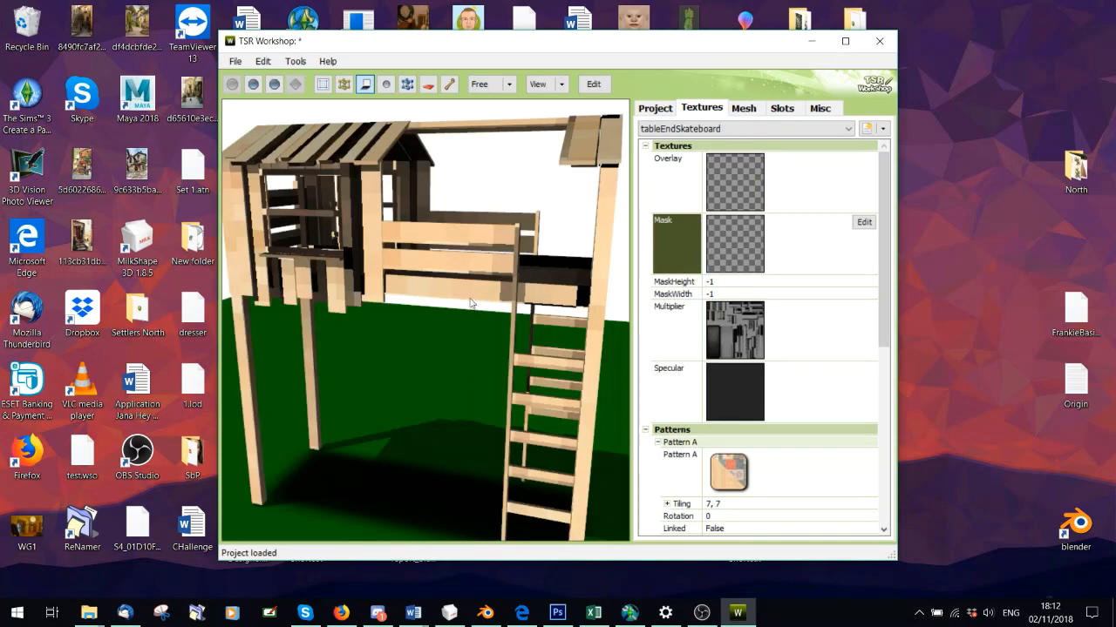
Examine the bunk bed's planks, roof and ladder from several angles with the empty mask applied.
scroll(517, 287, "down", 2)
scroll(514, 285, "up", 4)
left_click_drag(488, 267, 301, 338)
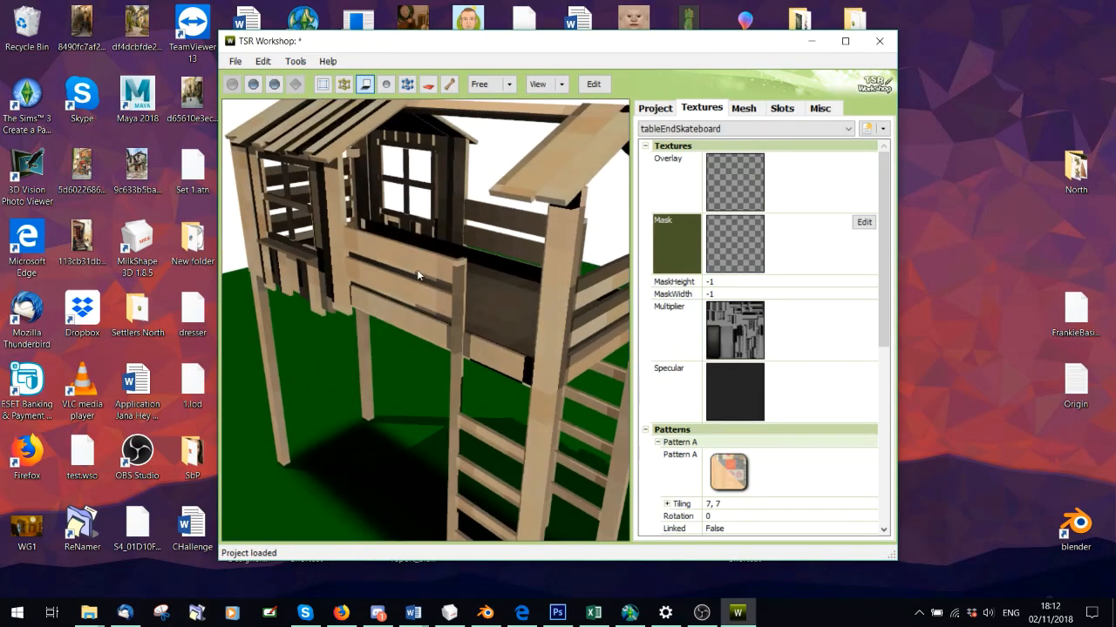
scroll(416, 269, "up", 4)
scroll(446, 304, "up", 3)
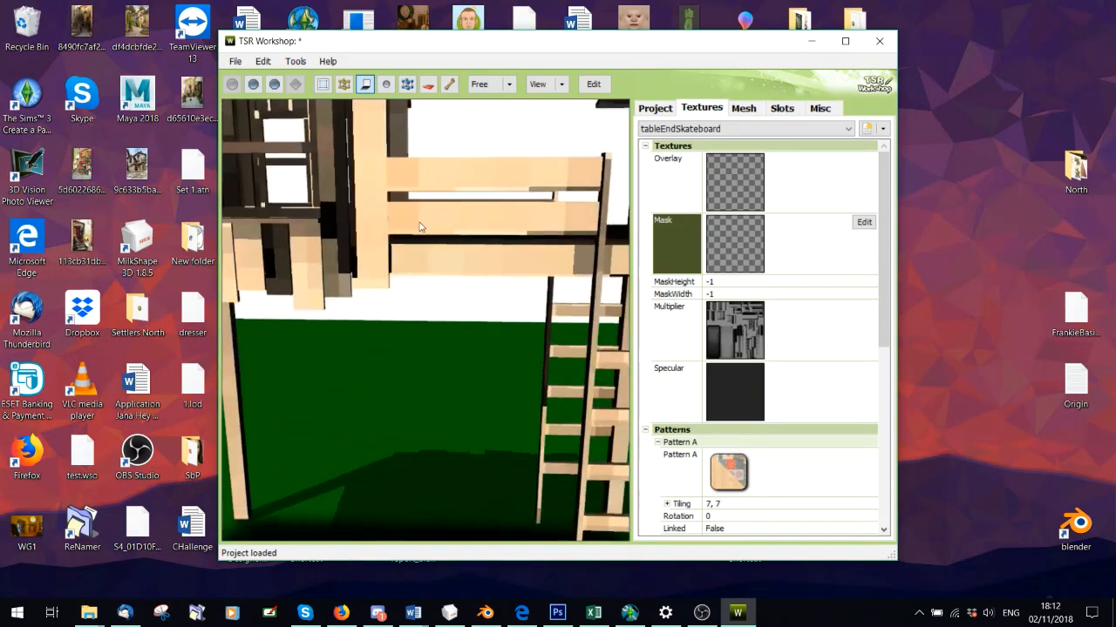
Preview the TopU mask file among the importable textures in the Bunk Bed folder without importing it.
left_click(864, 221)
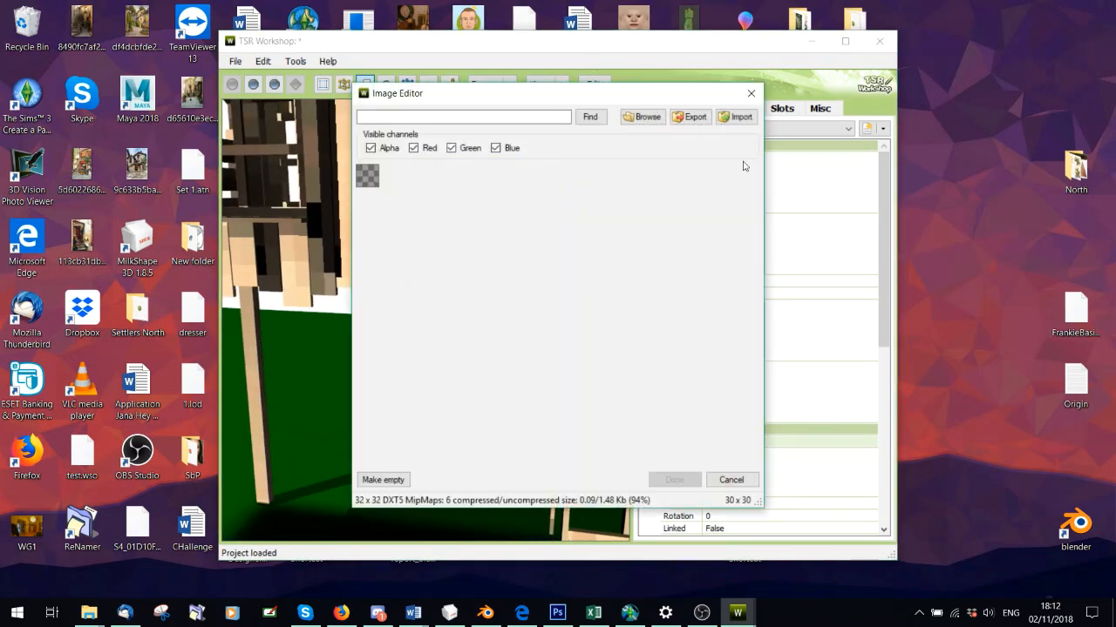
left_click(735, 116)
scroll(567, 330, "down", 1)
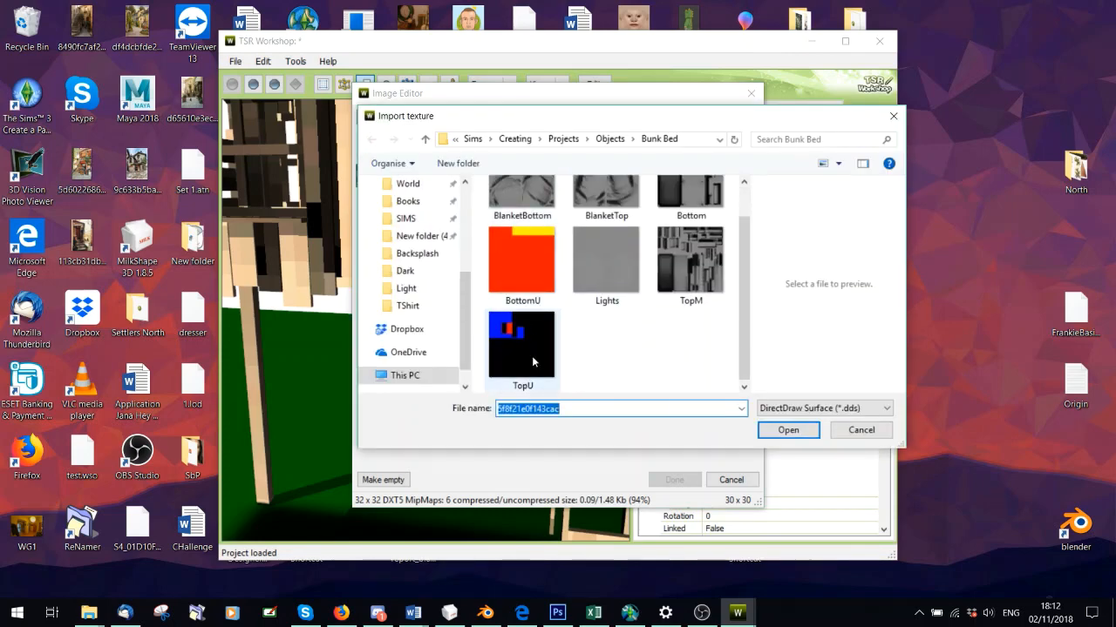
left_click(860, 430)
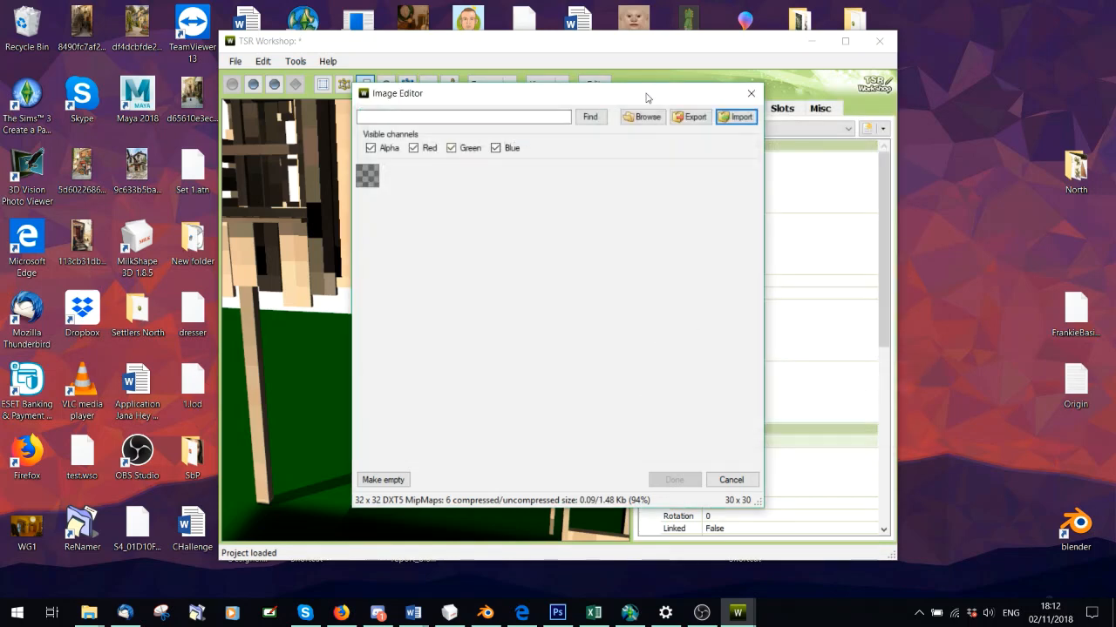
left_click(739, 117)
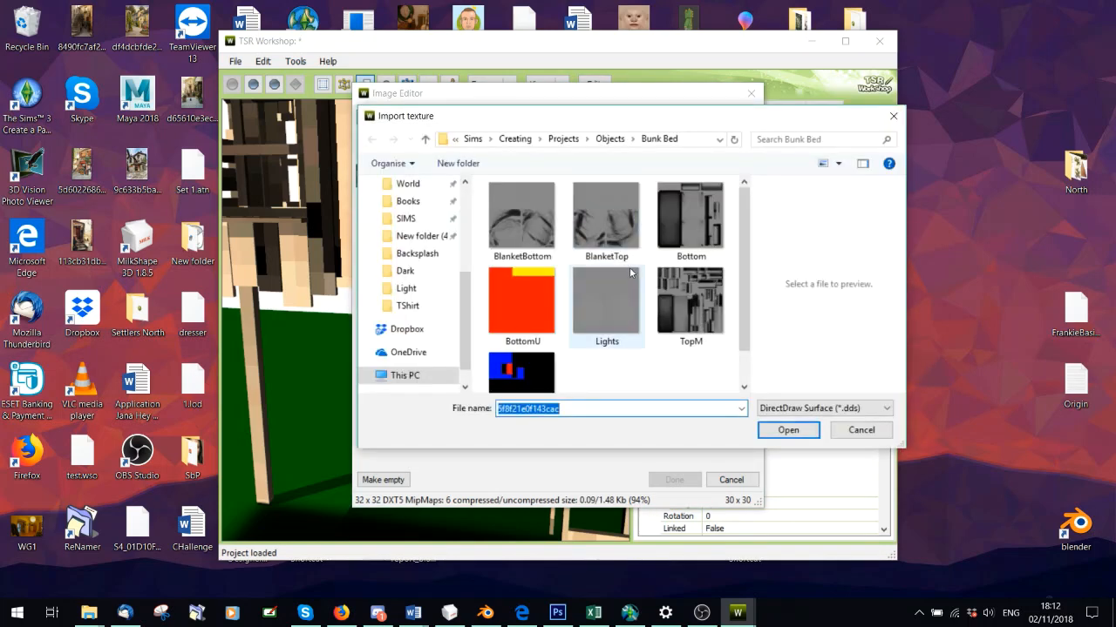
scroll(629, 267, "down", 1)
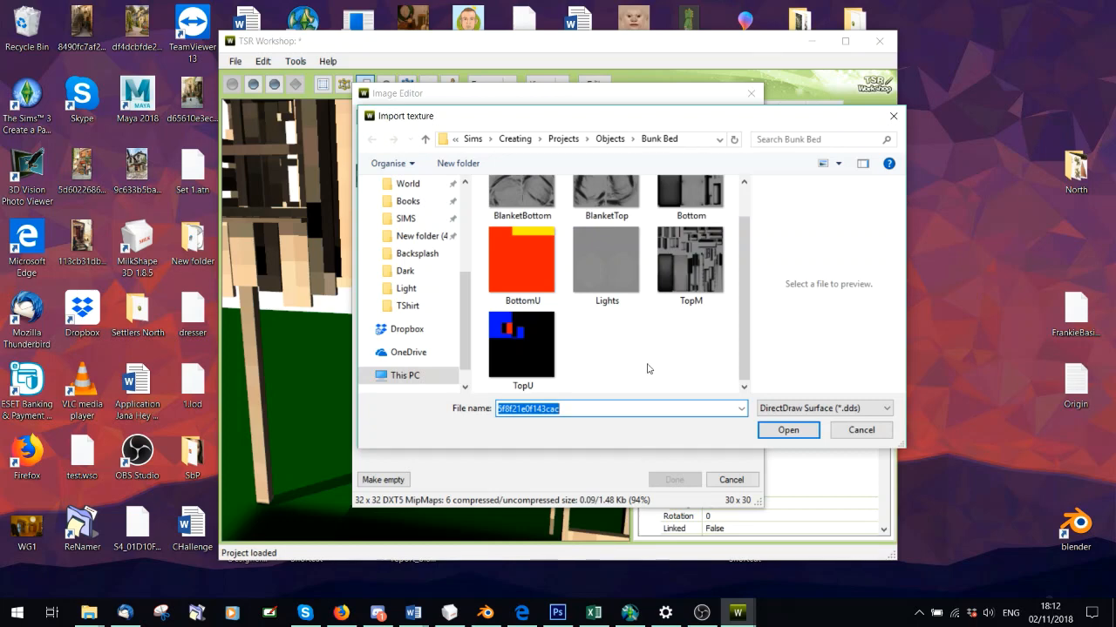
left_click(528, 339)
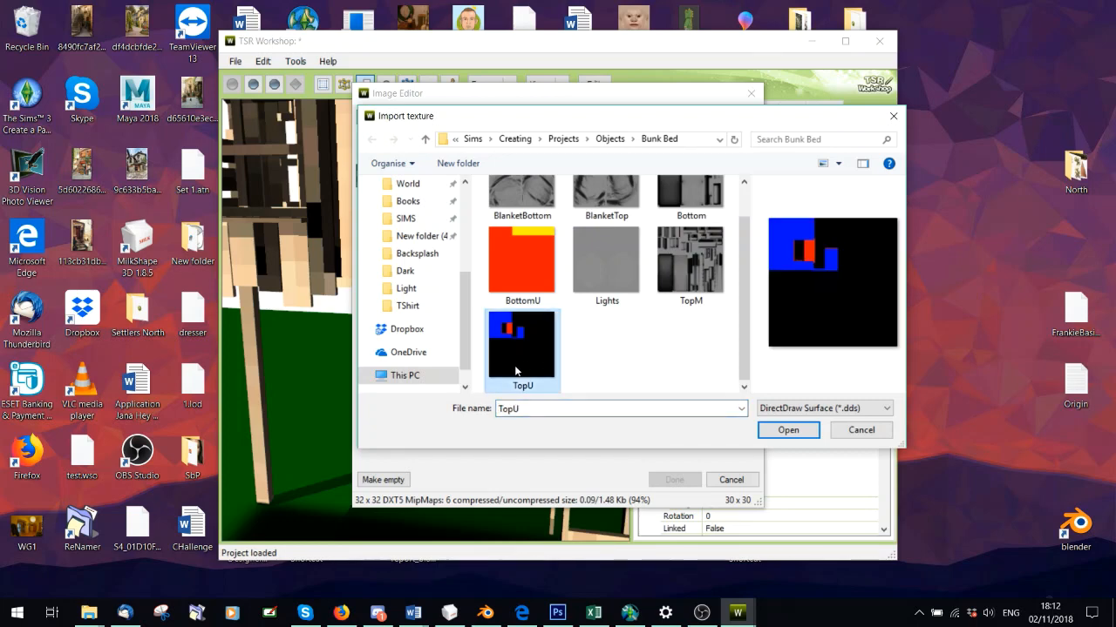
left_click(845, 430)
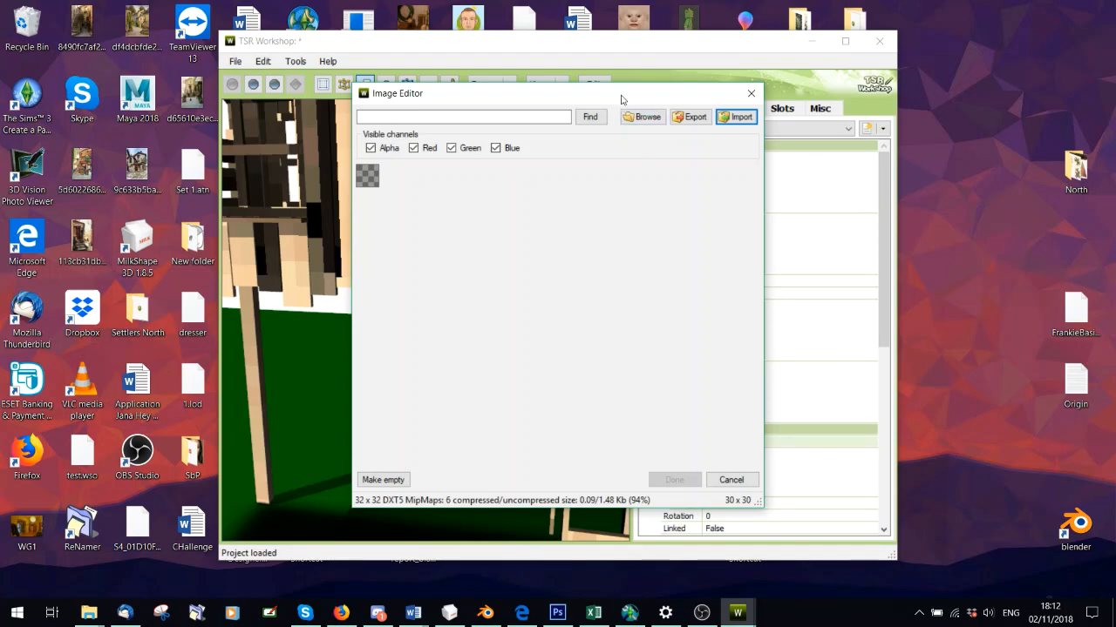
Browse the project contents for the Mask texture and preview each of the DDS images already stored there.
left_click_drag(621, 99, 622, 109)
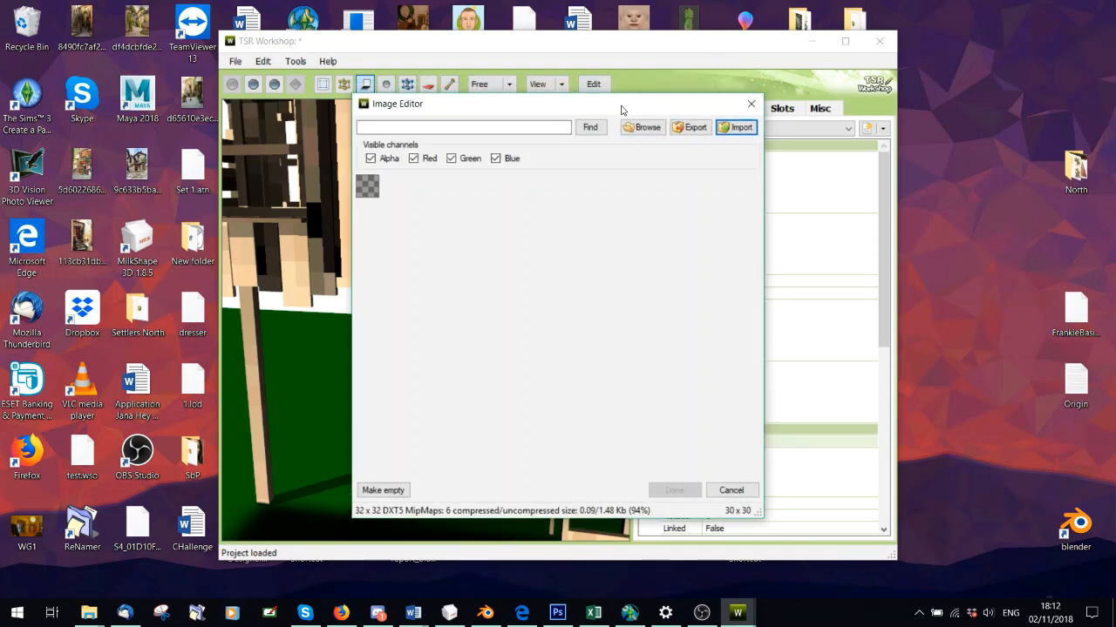
left_click(640, 130)
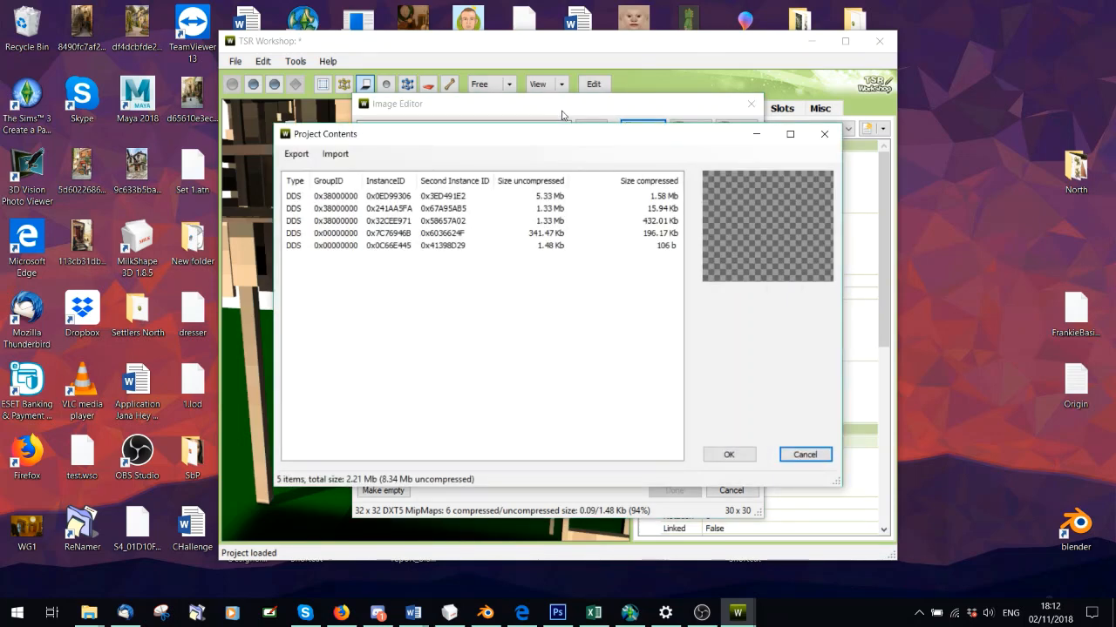
left_click(550, 245)
left_click(550, 234)
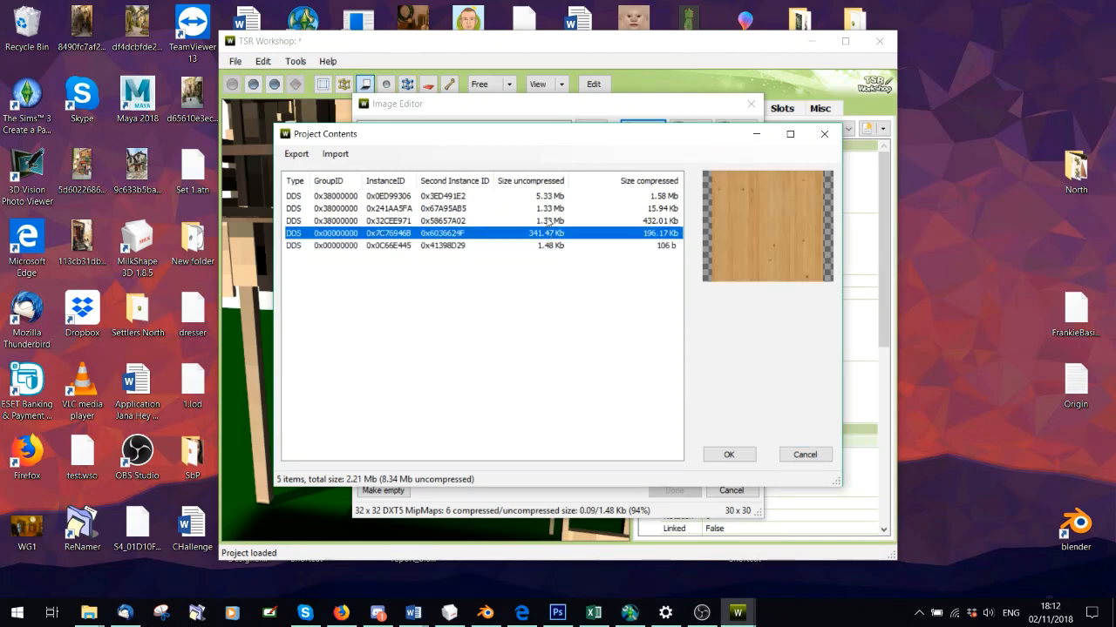
left_click(547, 221)
left_click(547, 196)
left_click(547, 209)
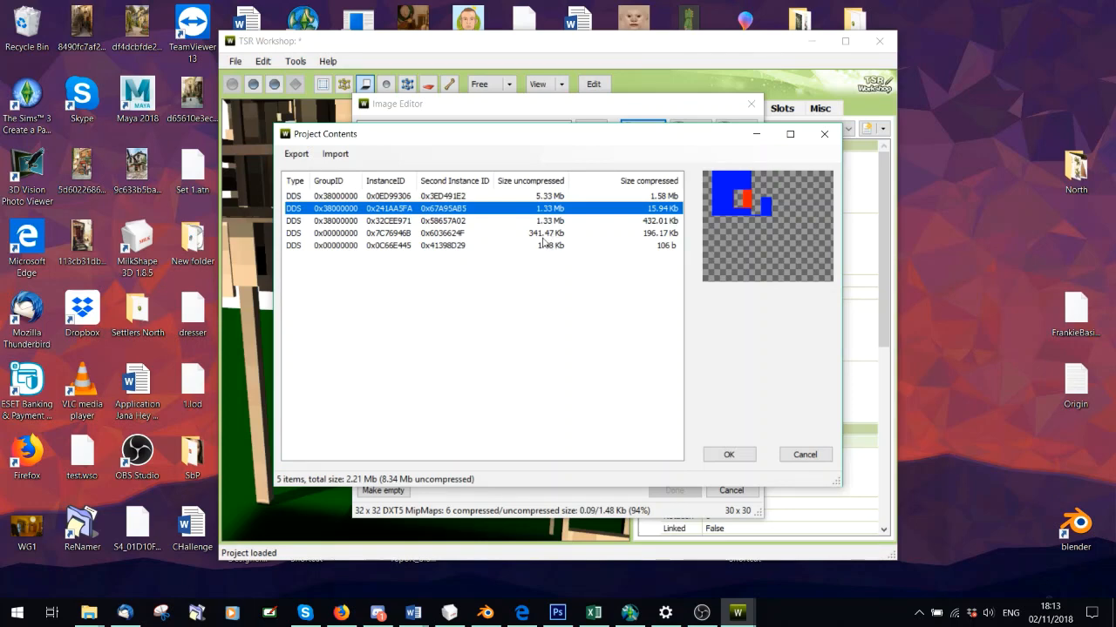
left_click(533, 196)
left_click(560, 210)
left_click(555, 223)
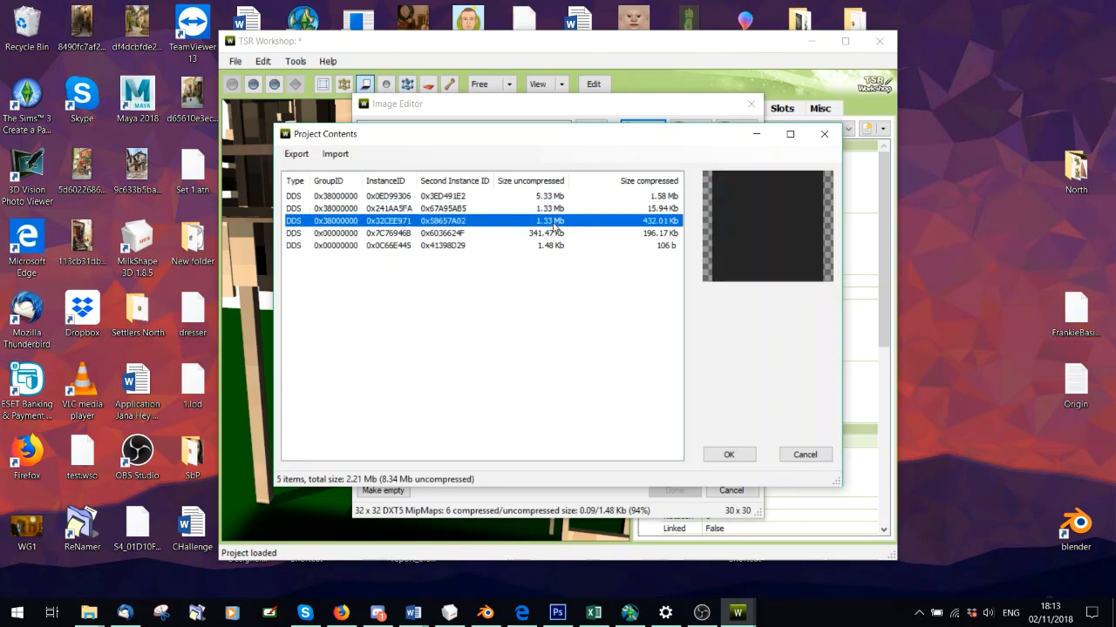
left_click(557, 234)
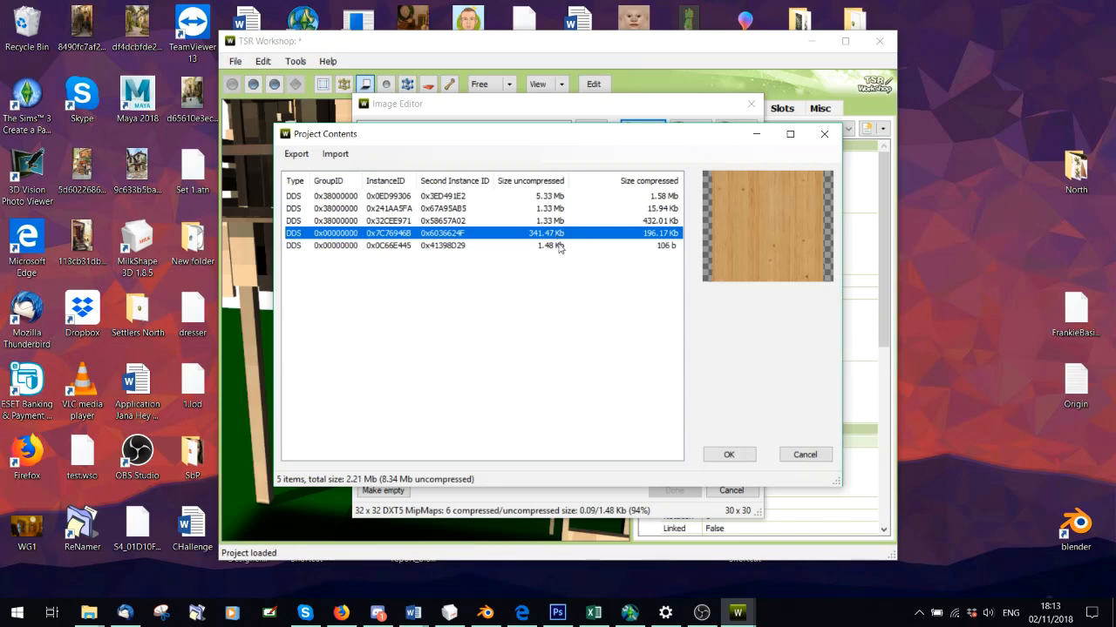
left_click(558, 246)
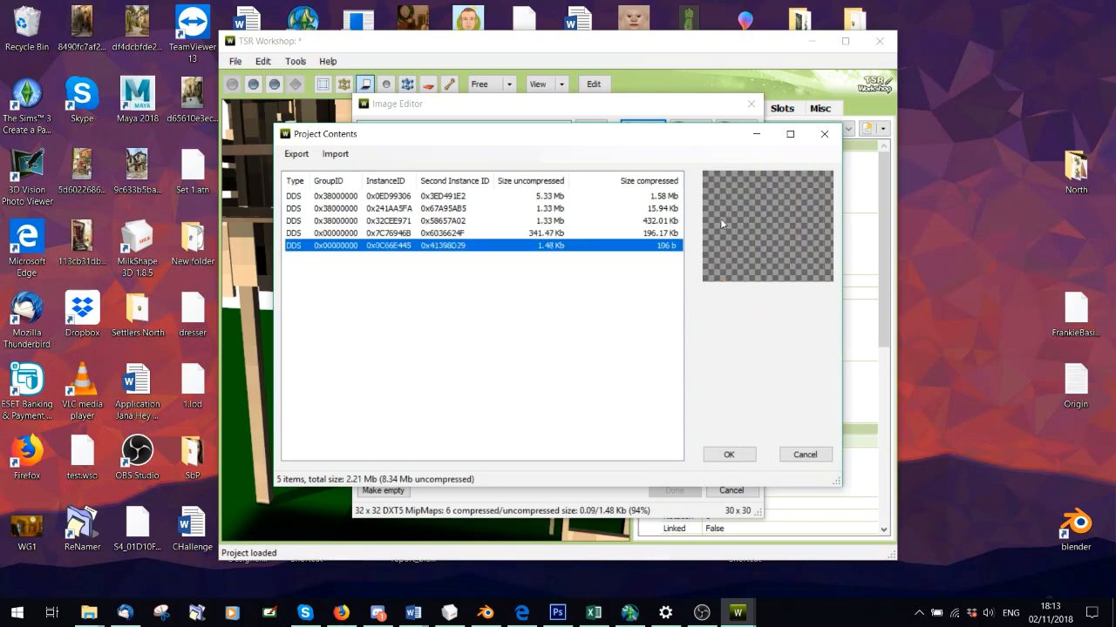
Assign the project's existing blue and red mask image, instance 0x241AA5FA, to the Mask texture.
left_click(552, 197)
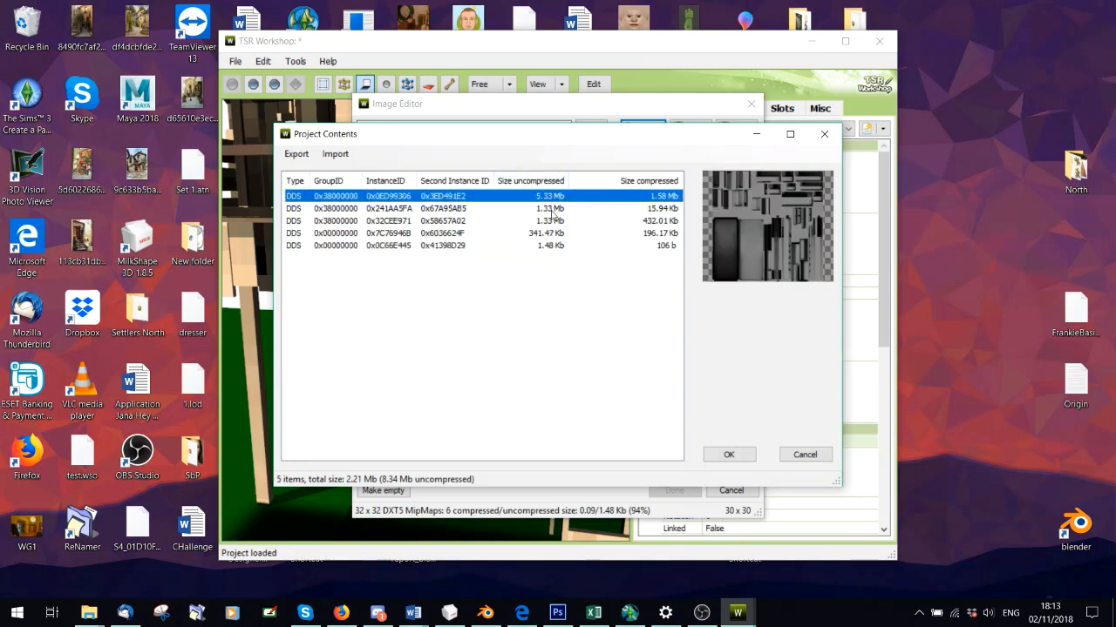
left_click(551, 209)
left_click(730, 458)
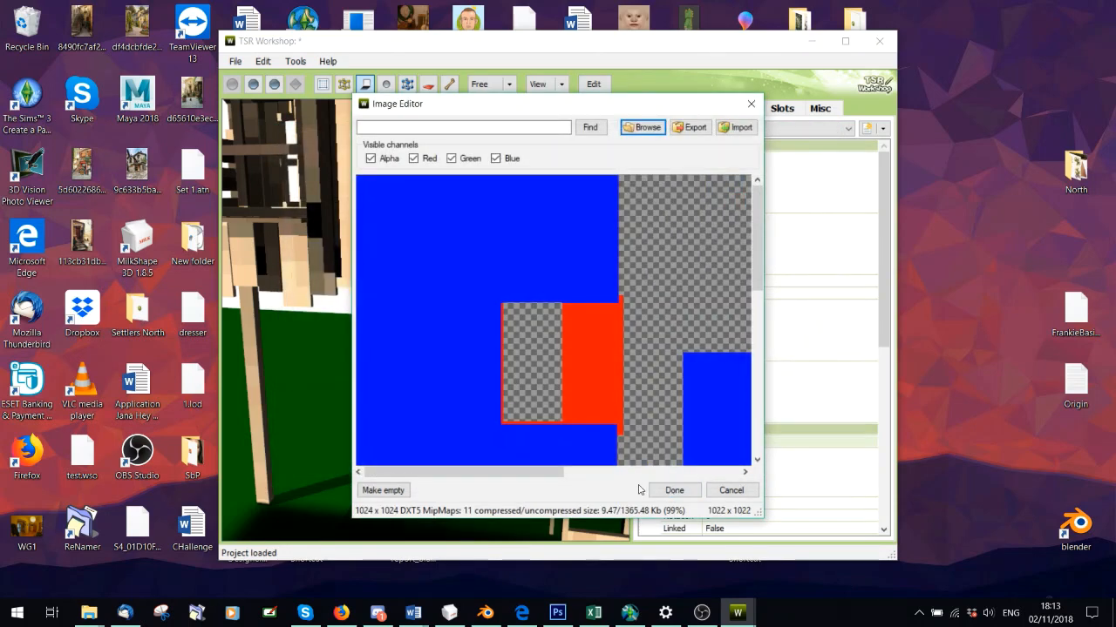
left_click(673, 490)
left_click(598, 361)
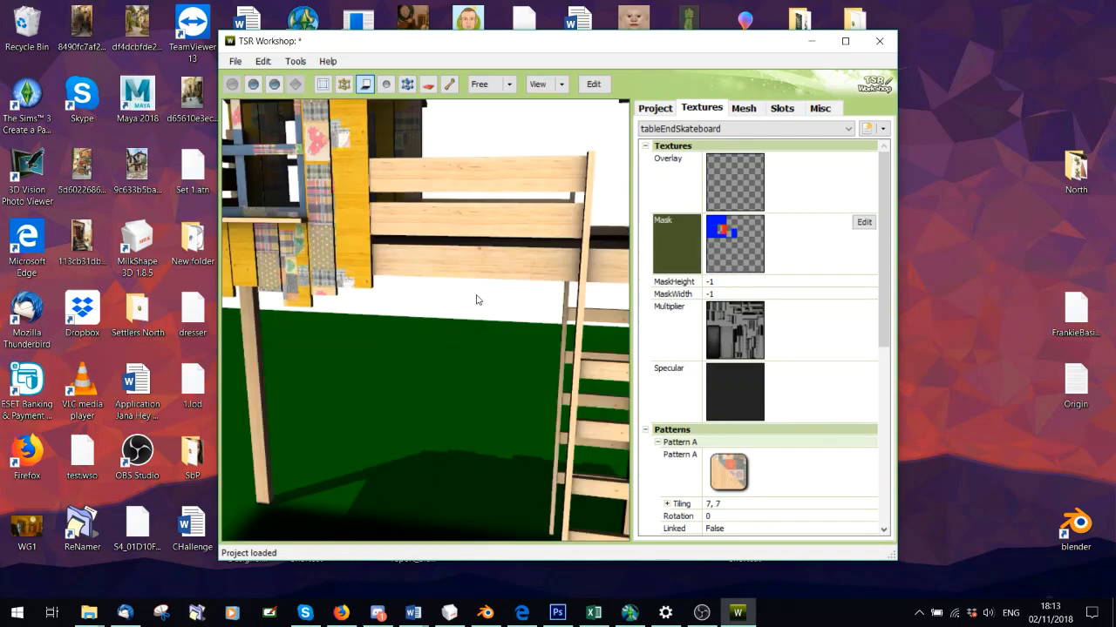
Examine the bunk bed with the restored mask and review the tiling and rotation of Patterns A to D.
left_click_drag(499, 237, 431, 221)
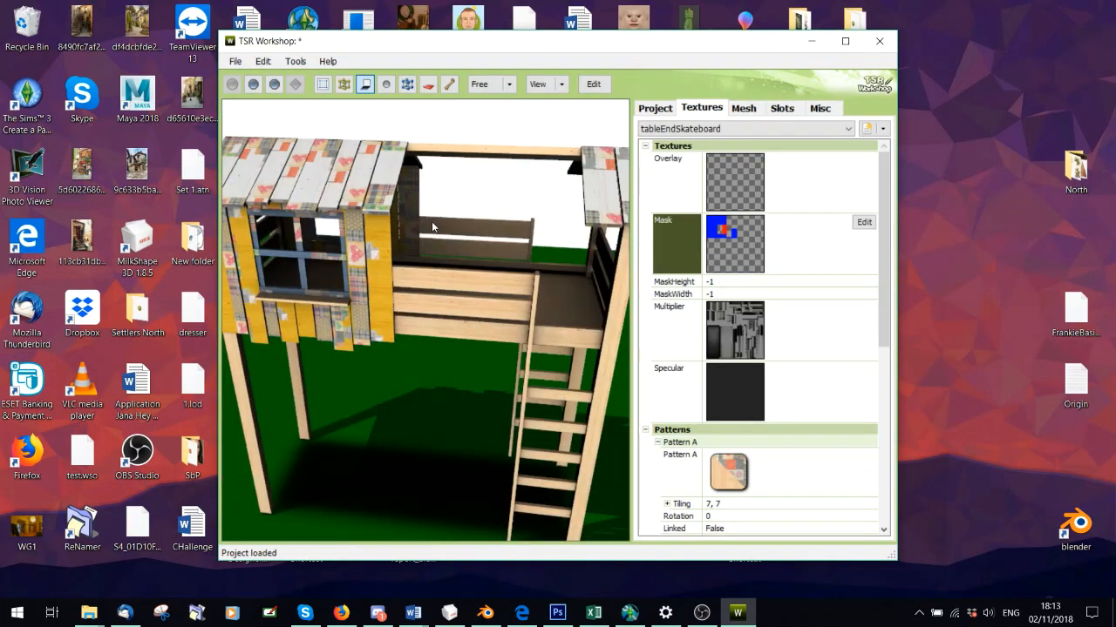
scroll(819, 334, "down", 3)
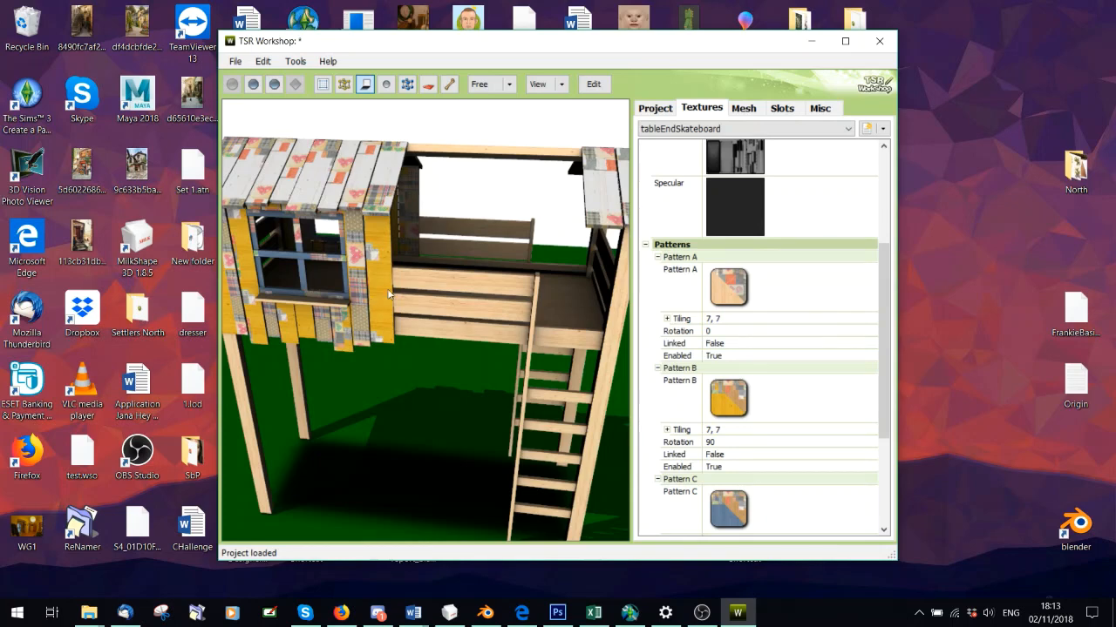
left_click_drag(391, 295, 499, 271)
scroll(810, 331, "down", 1)
scroll(810, 330, "down", 3)
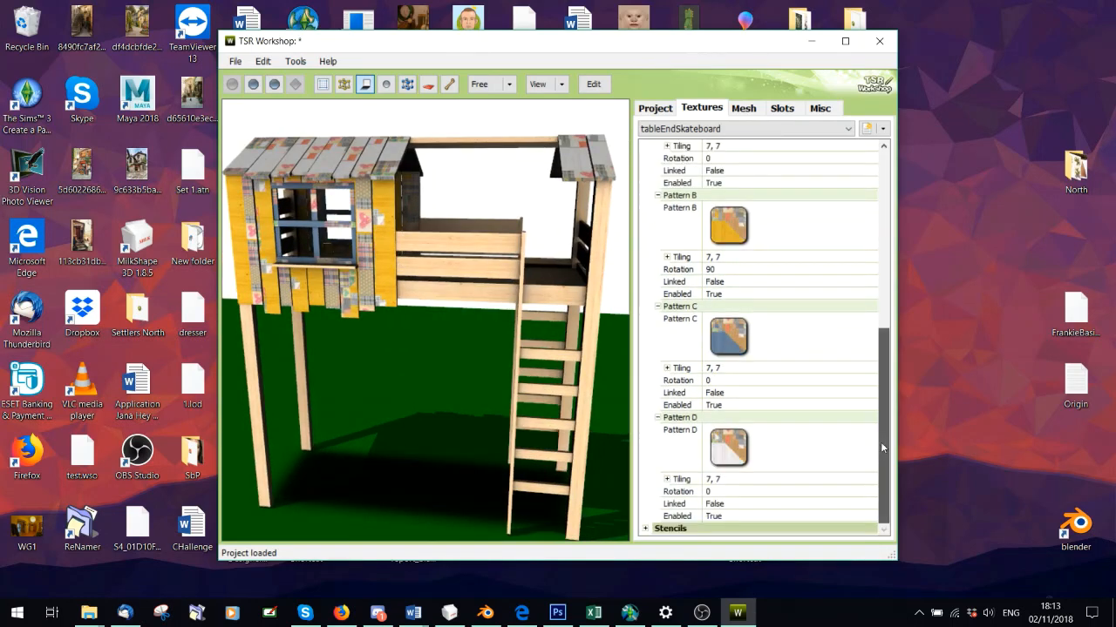
left_click_drag(881, 442, 880, 253)
left_click_drag(434, 220, 452, 254)
scroll(451, 254, "up", 5)
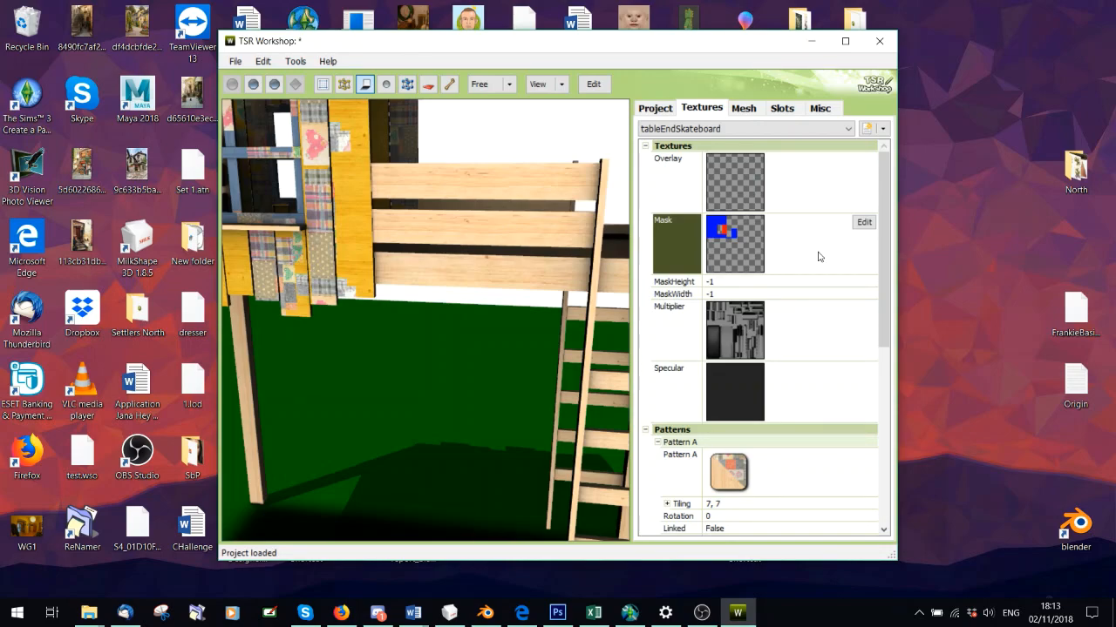
Check the remove option for the unused empty texture in the project contents and preview the other stored images, leaving everything as is.
left_click(864, 221)
left_click(647, 117)
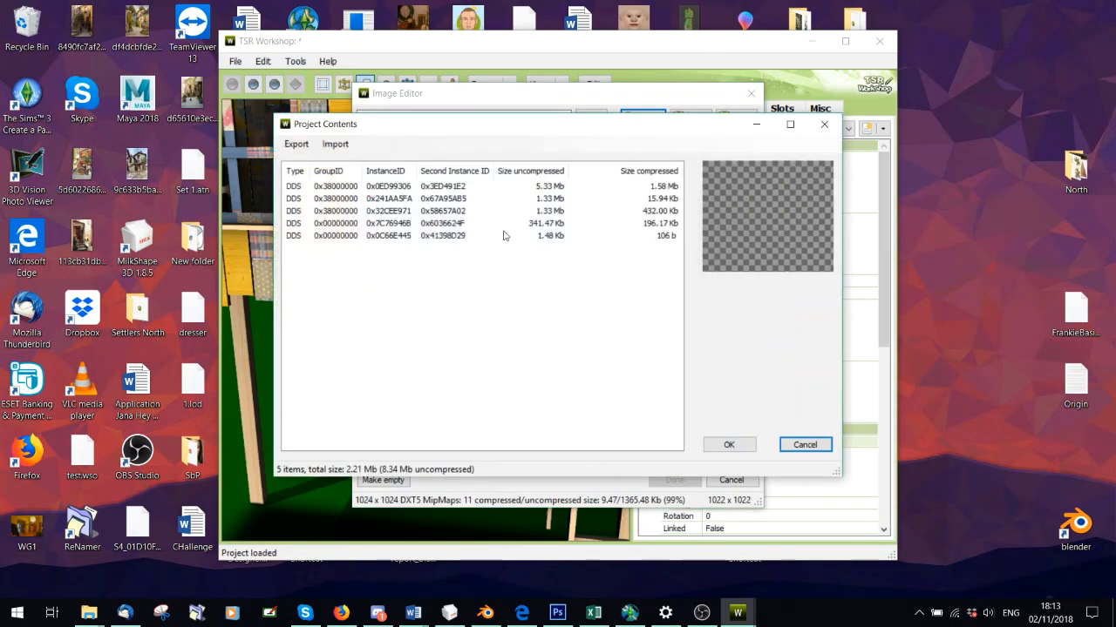
left_click(549, 236)
right_click(549, 238)
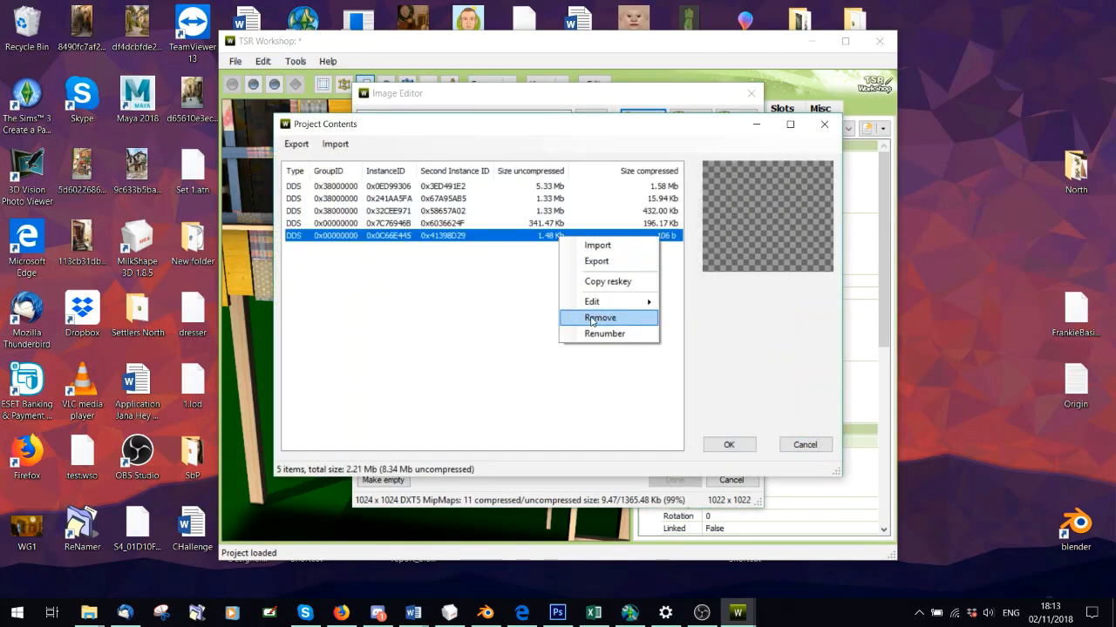
left_click(442, 237)
left_click(438, 210)
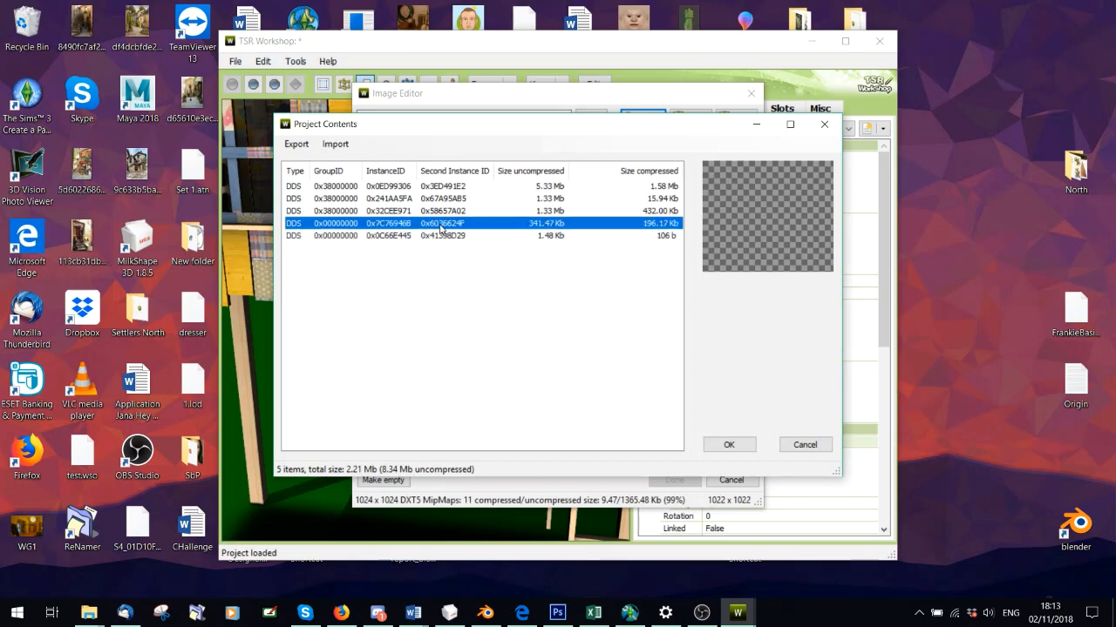
left_click(438, 199)
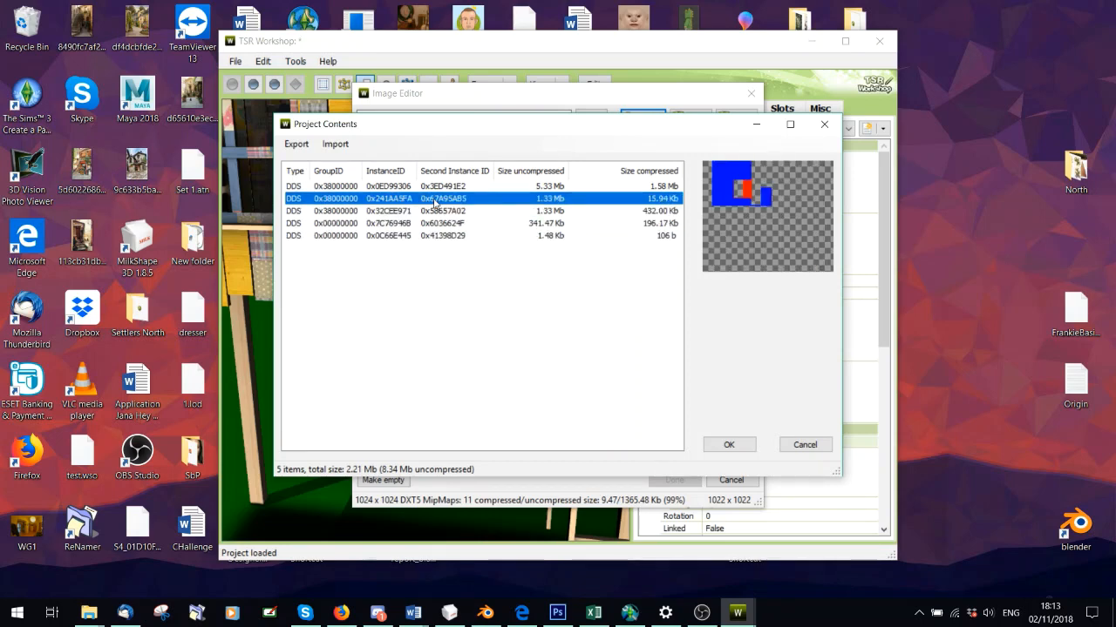
left_click(435, 187)
left_click(804, 445)
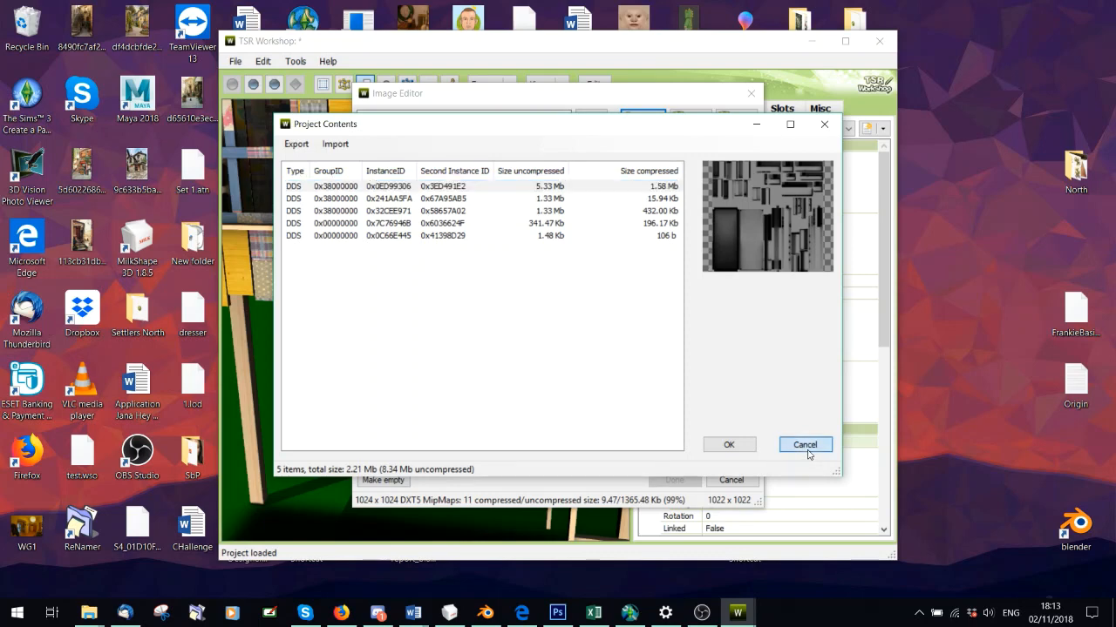
left_click(731, 480)
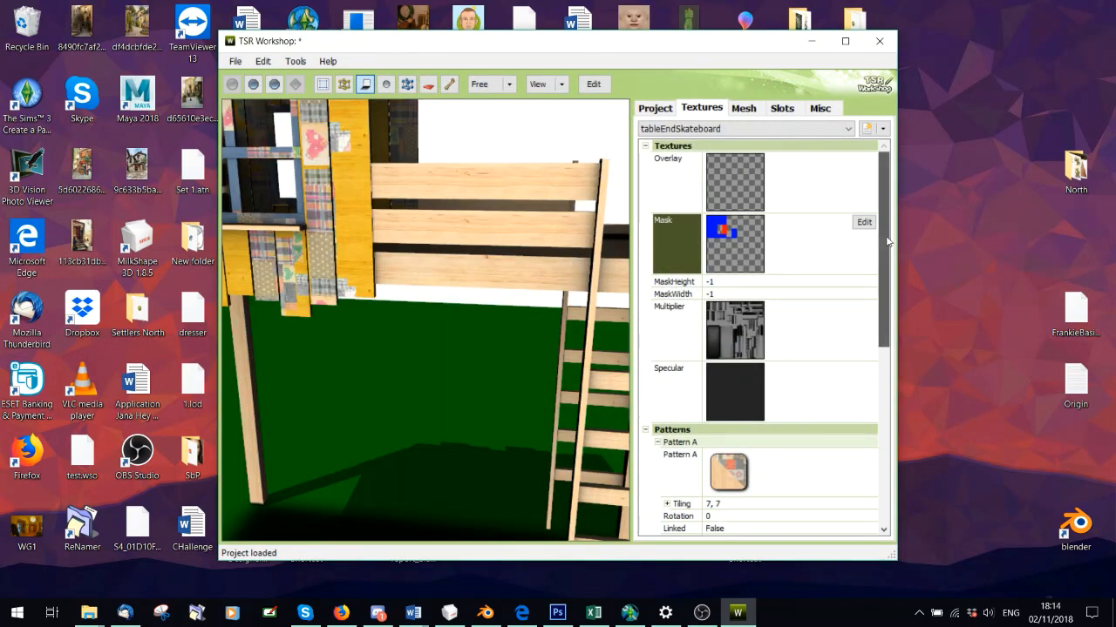
Compare the settings of Patterns A to D with the patterns on the whole bunk bed.
left_click_drag(884, 246, 878, 438)
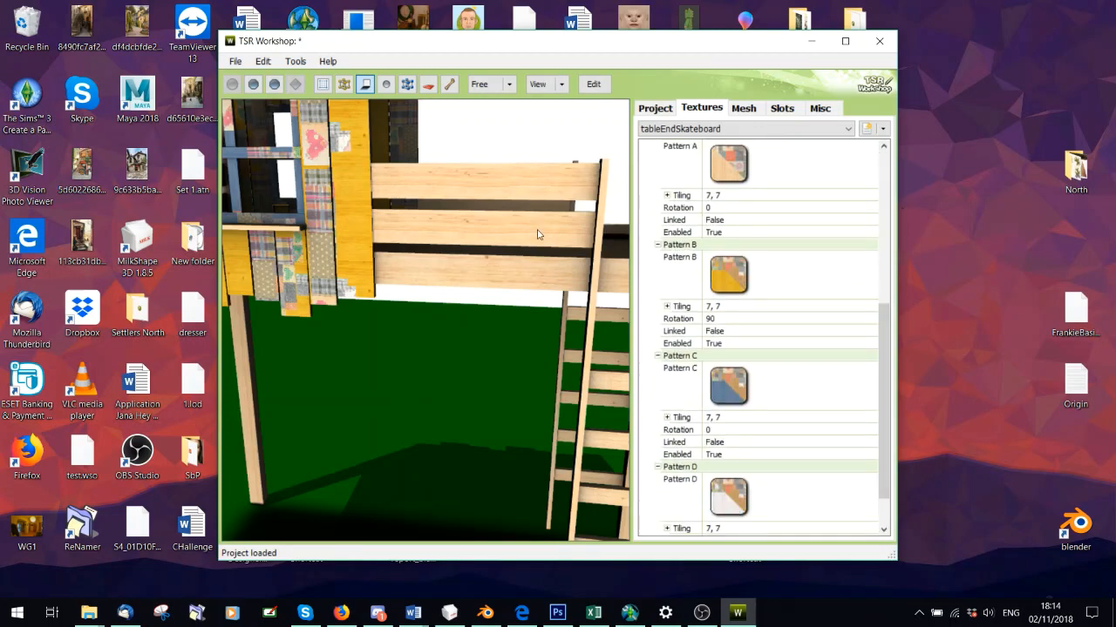
scroll(535, 236, "down", 5)
left_click_drag(585, 401, 589, 291)
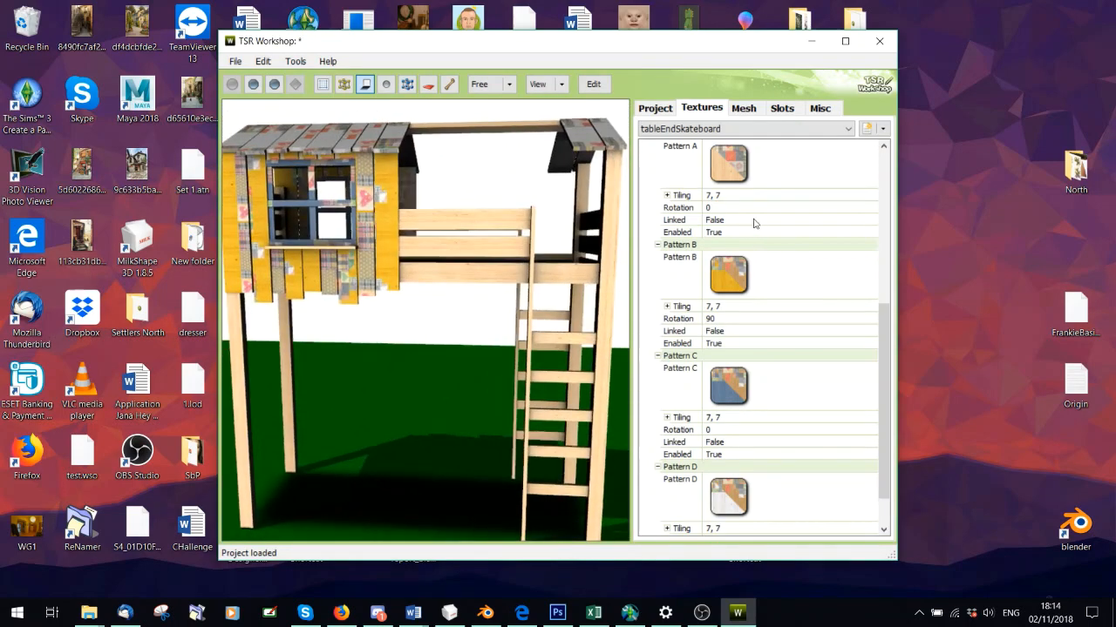
scroll(870, 327, "up", 5)
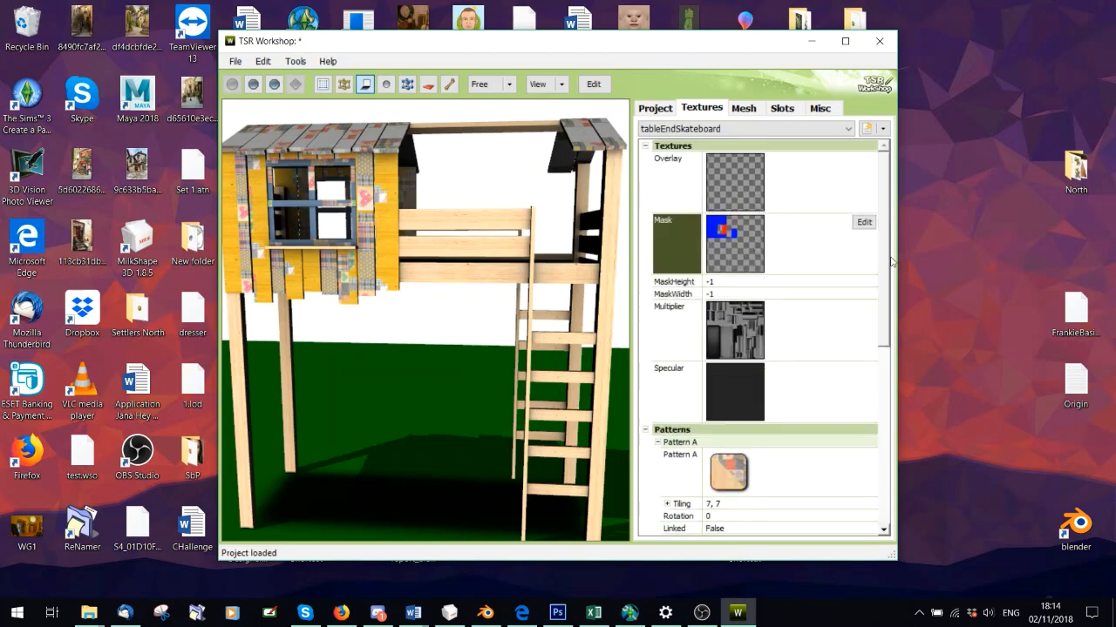
Open the Multiplier texture for editing and examine its shaded plank areas.
left_click(832, 338)
left_click(864, 309)
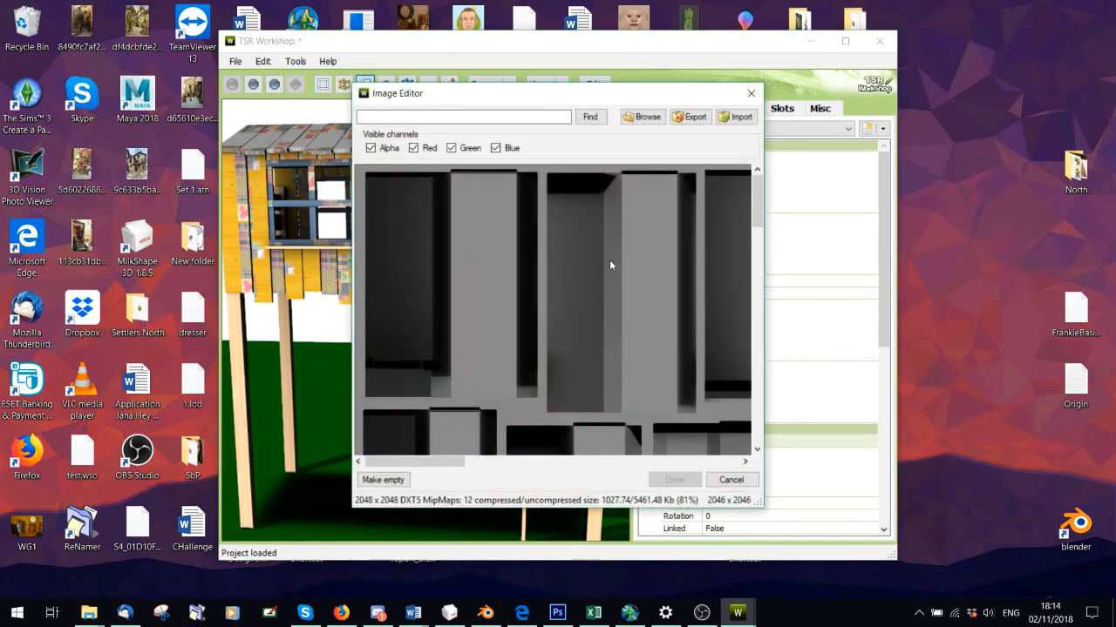
scroll(610, 259, "down", 3)
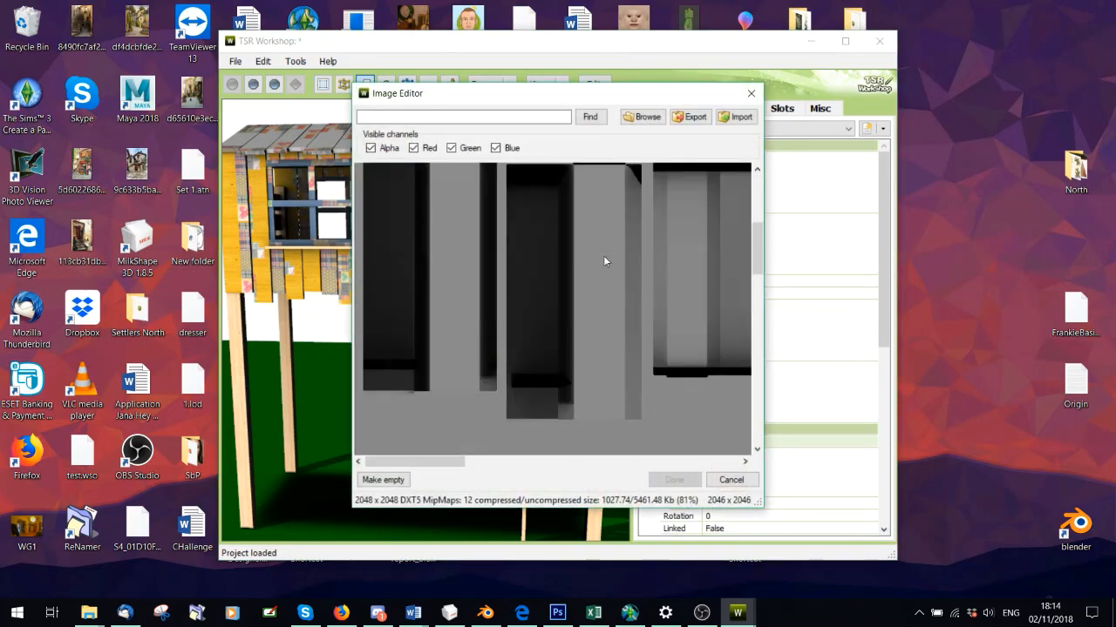
scroll(621, 363, "up", 3)
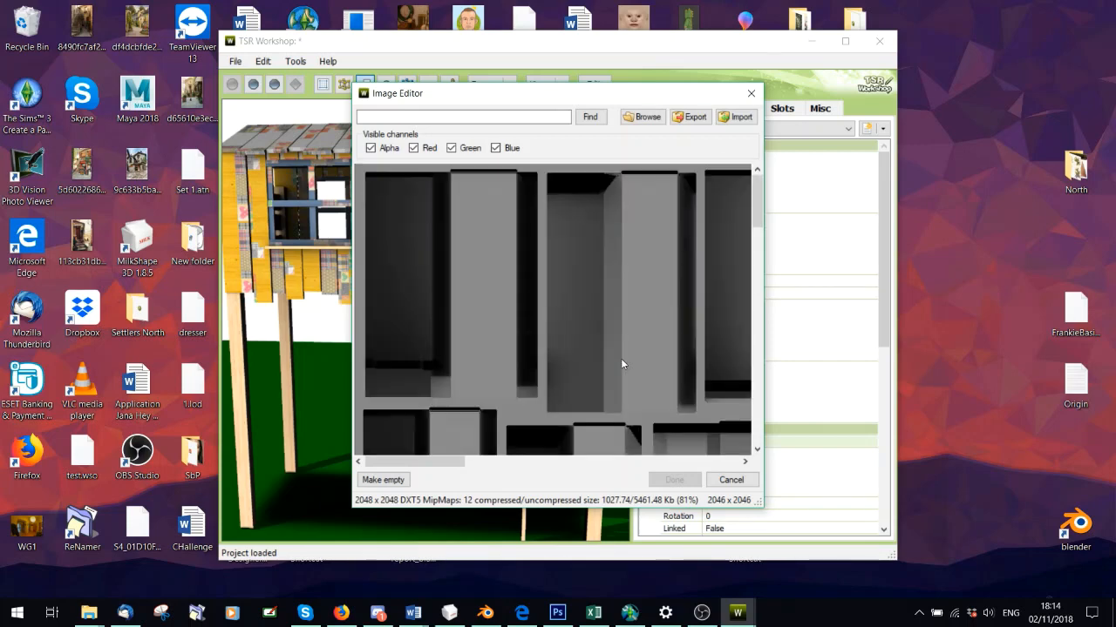
Leave the Multiplier unchanged and apply the Geometric pattern checker01XSml_2 to the bunk bed's Pattern A.
left_click(750, 93)
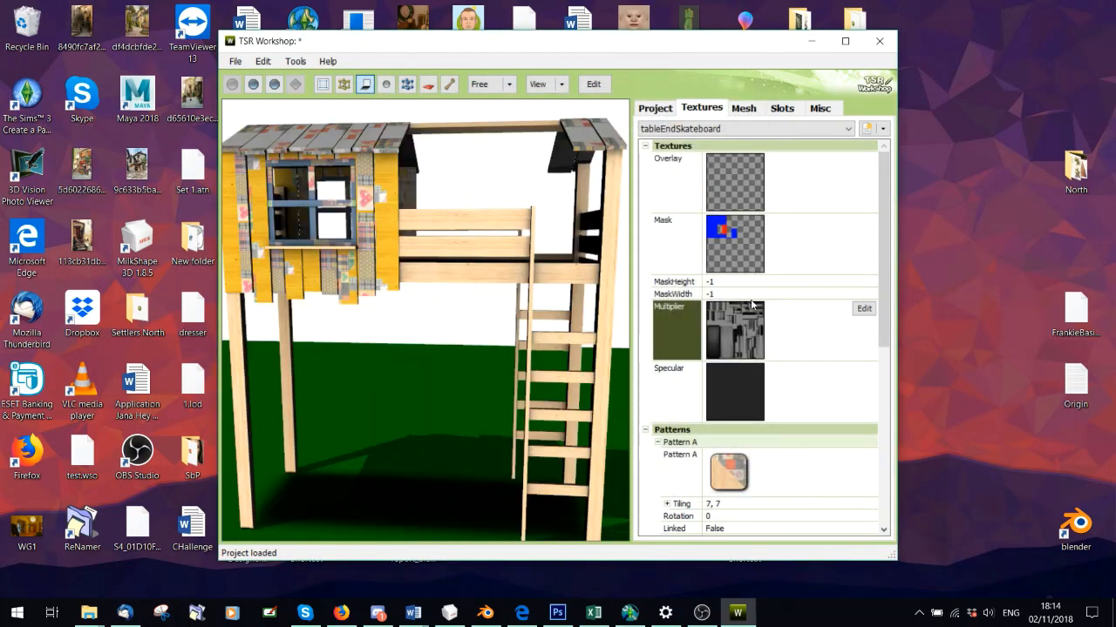
scroll(871, 336, "down", 3)
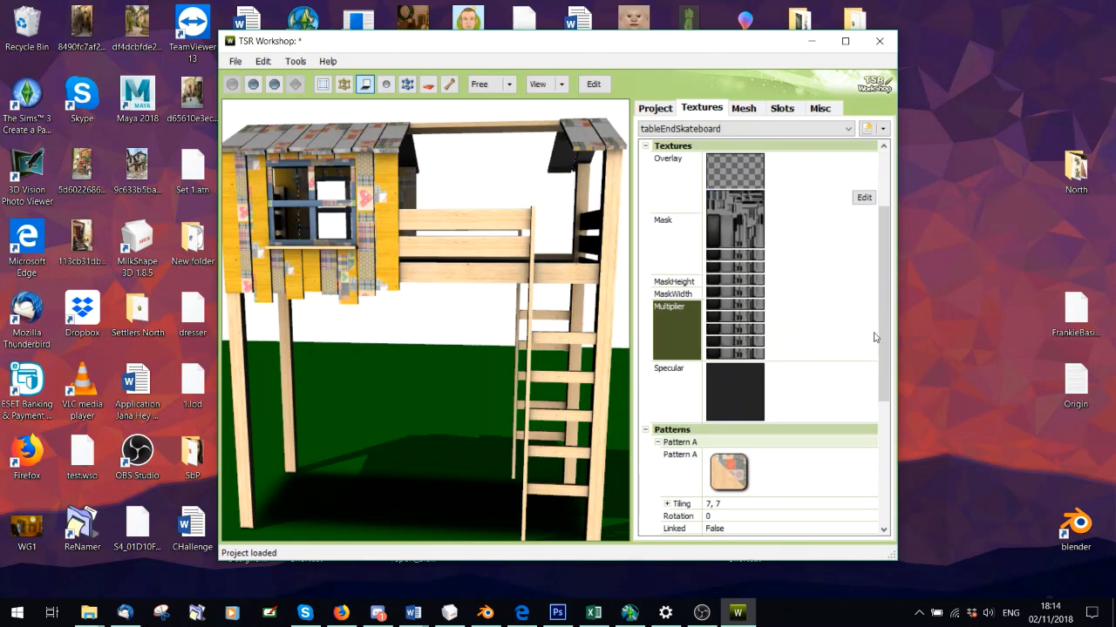
scroll(879, 375, "down", 2)
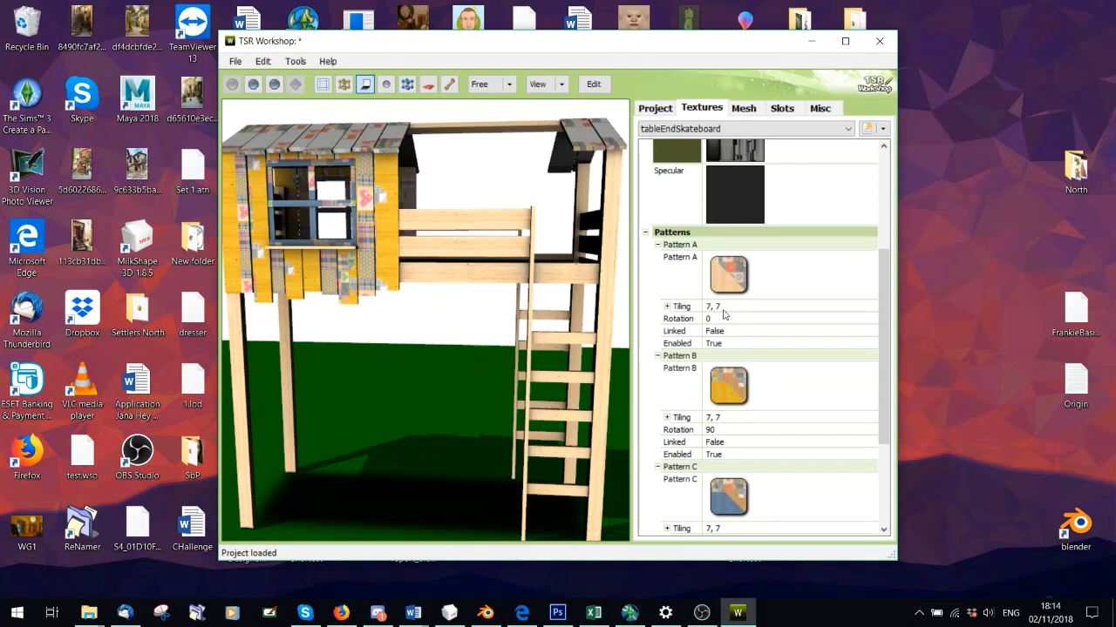
left_click(858, 265)
left_click(861, 261)
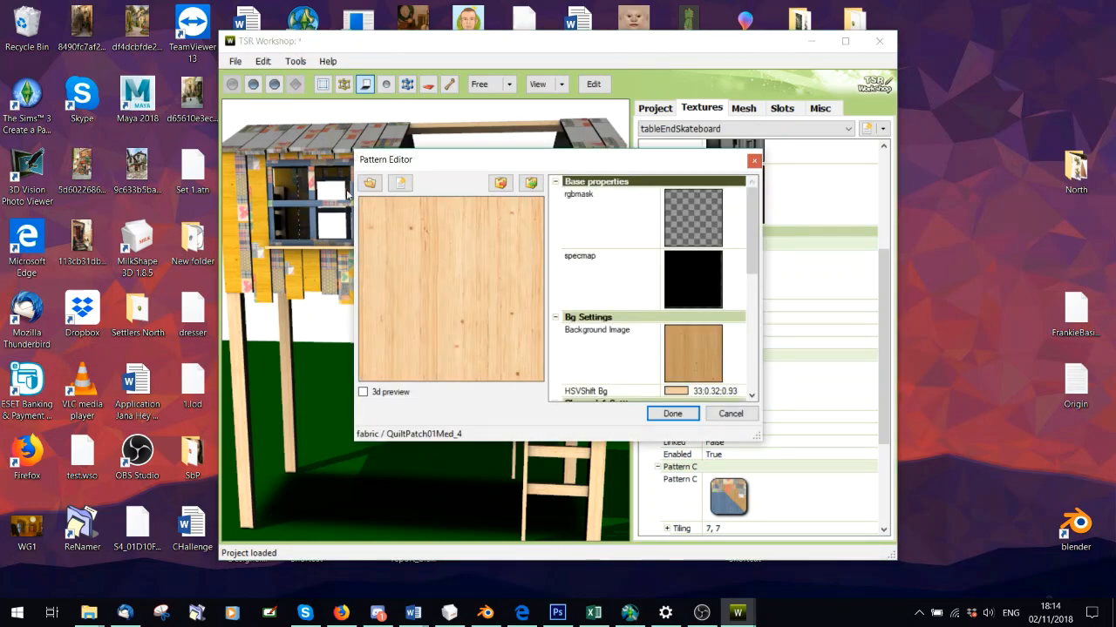
left_click(371, 184)
left_click(453, 129)
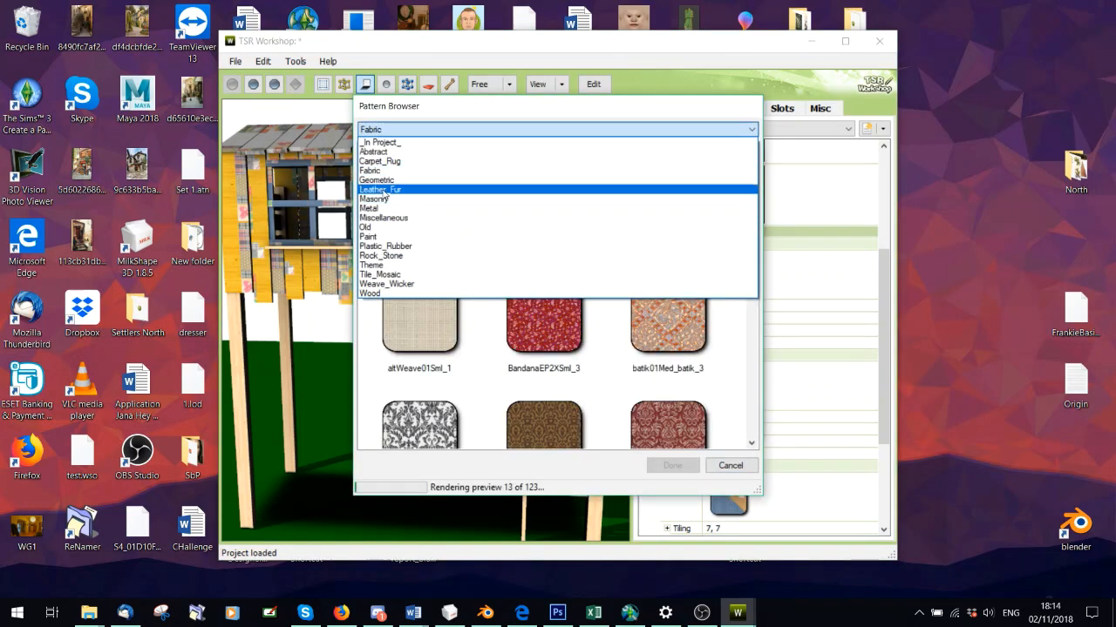
left_click(523, 195)
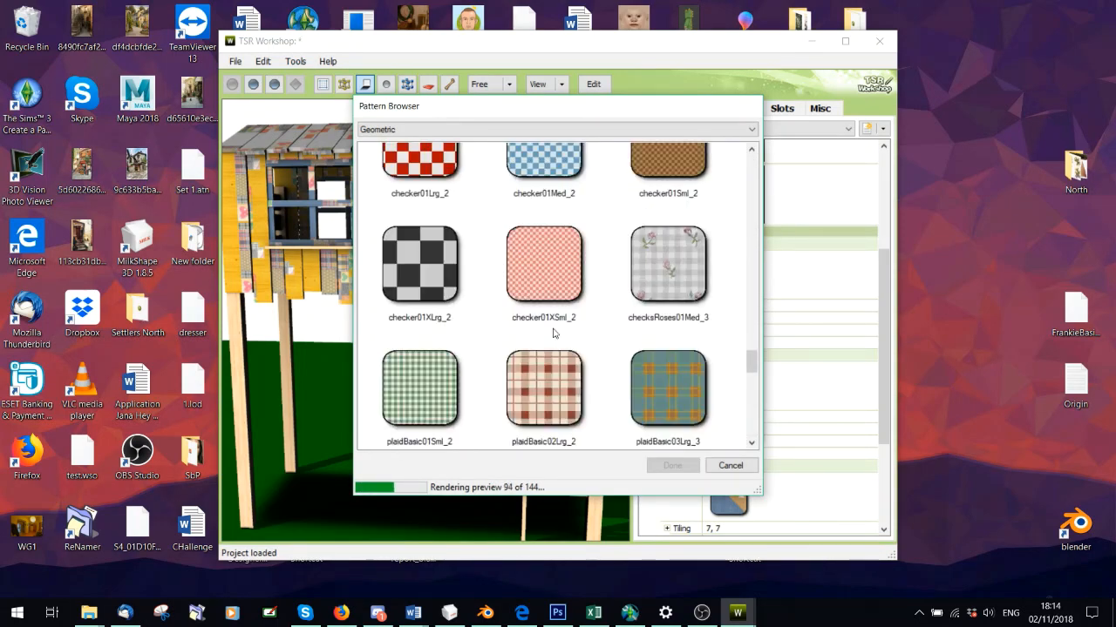
left_click(545, 268)
left_click(672, 466)
left_click(665, 413)
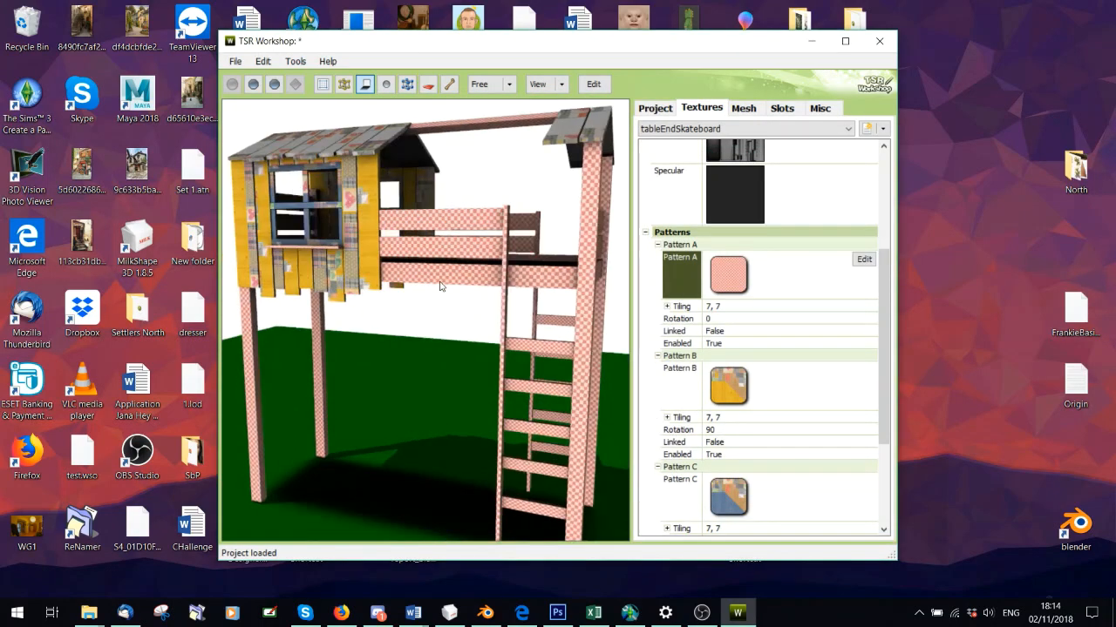
Examine the checker pattern on the bunk bed's frame and ladder alongside the settings of Patterns B to D.
scroll(481, 321, "up", 3)
left_click_drag(513, 337, 494, 335)
scroll(775, 453, "down", 5)
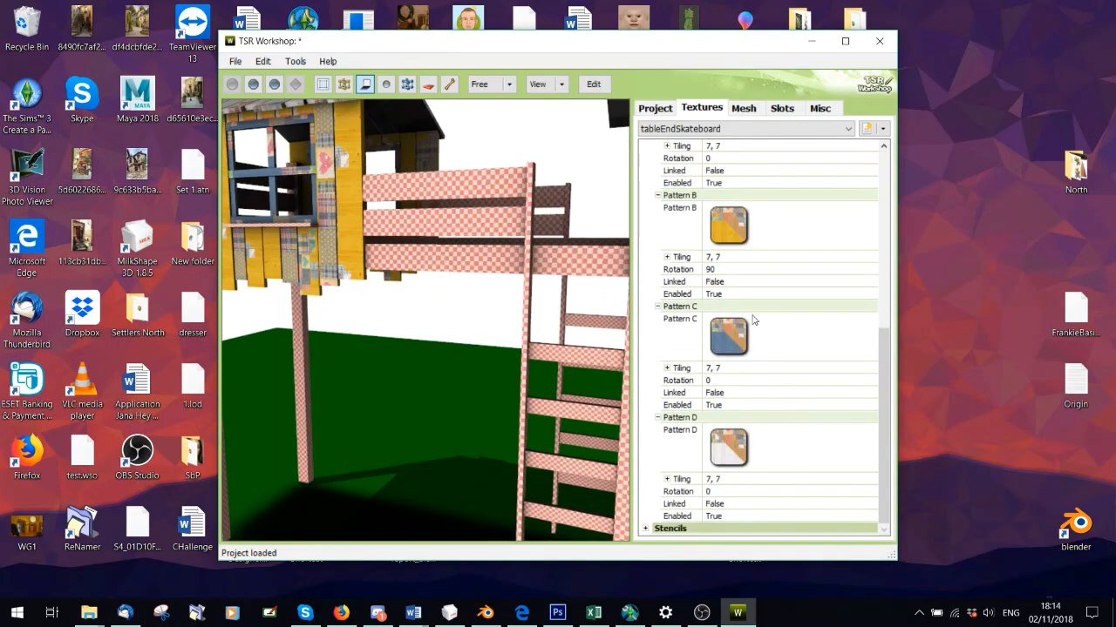
scroll(487, 265, "up", 3)
mouse_move(486, 264)
left_mouse_down()
mouse_move(427, 240)
mouse_move(488, 247)
left_mouse_up()
Try to choose a replacement for Pattern A from the Miscellaneous patterns.
left_click_drag(885, 374, 892, 301)
left_click(863, 247)
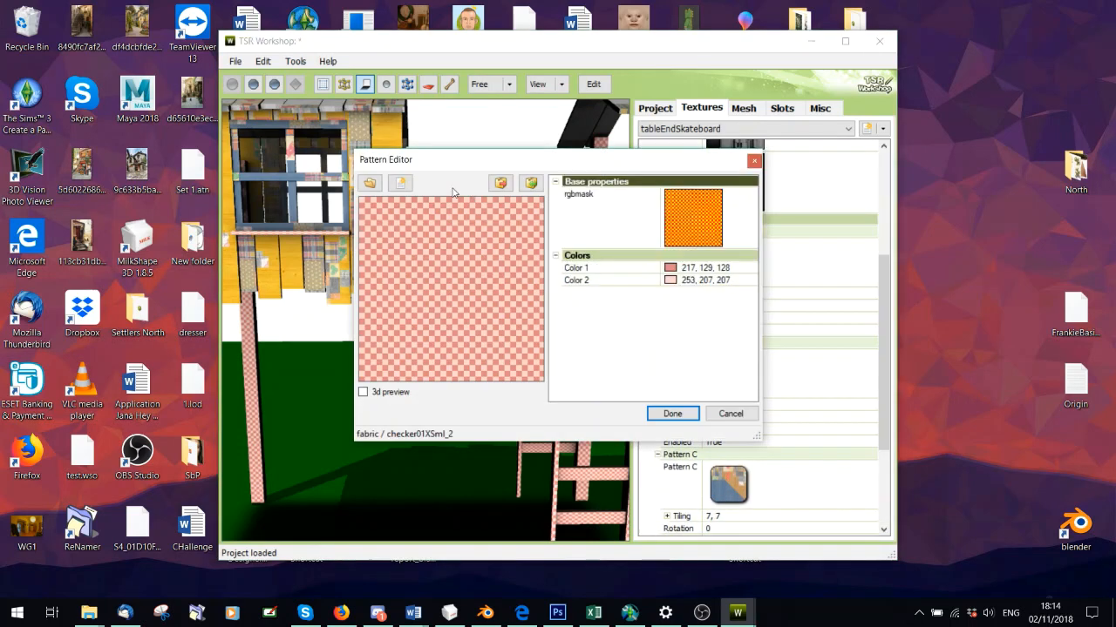
left_click(368, 183)
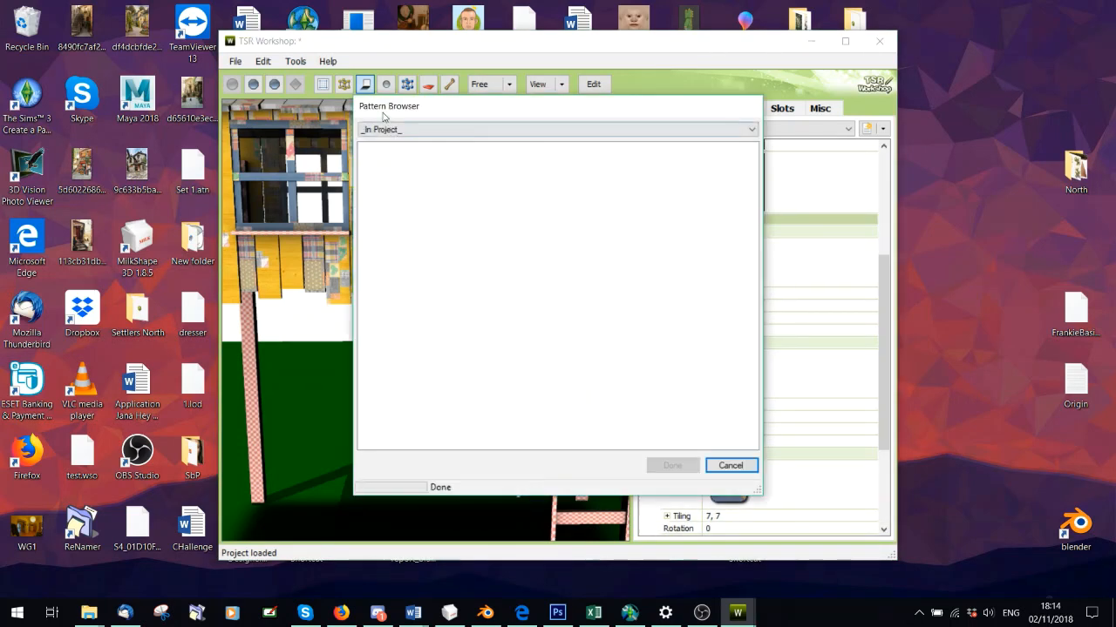
left_click(401, 129)
left_click(397, 220)
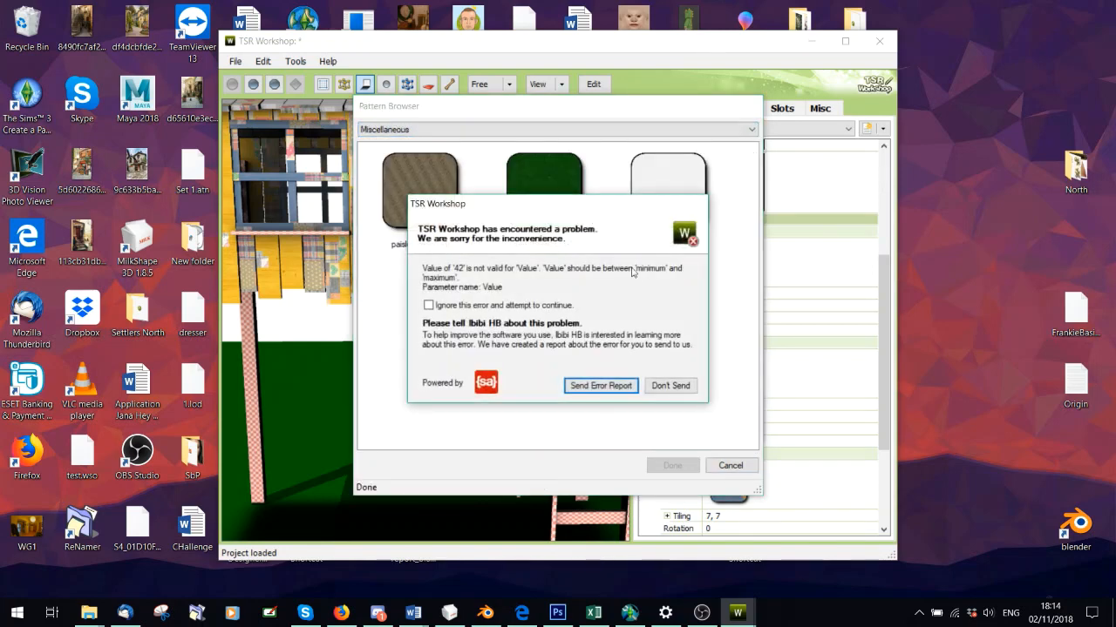
left_click(671, 386)
left_click(669, 359)
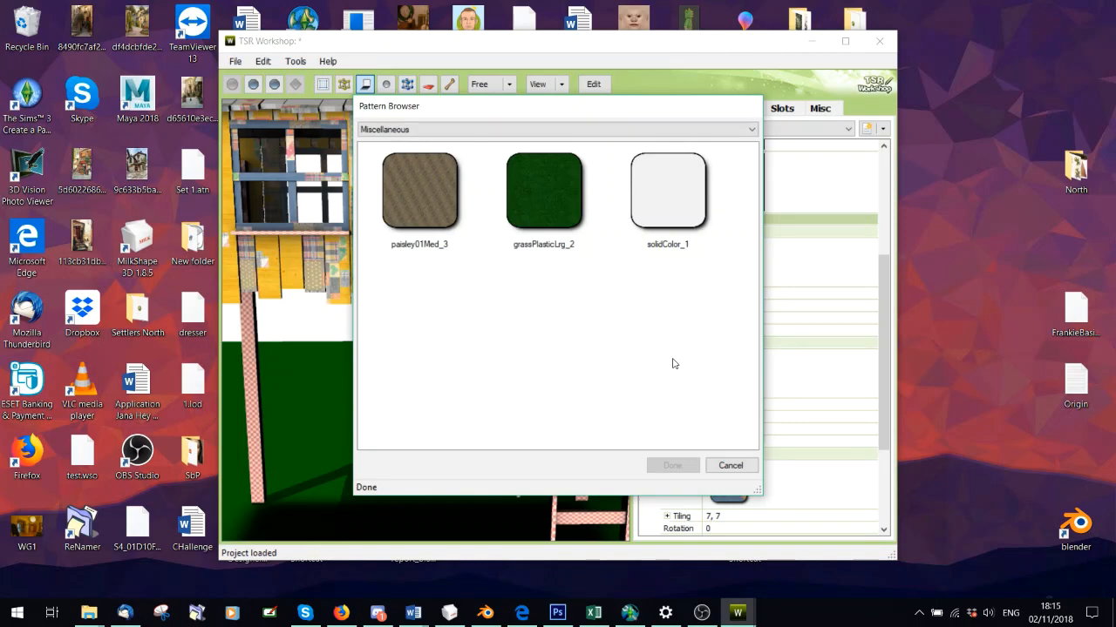
left_click(737, 464)
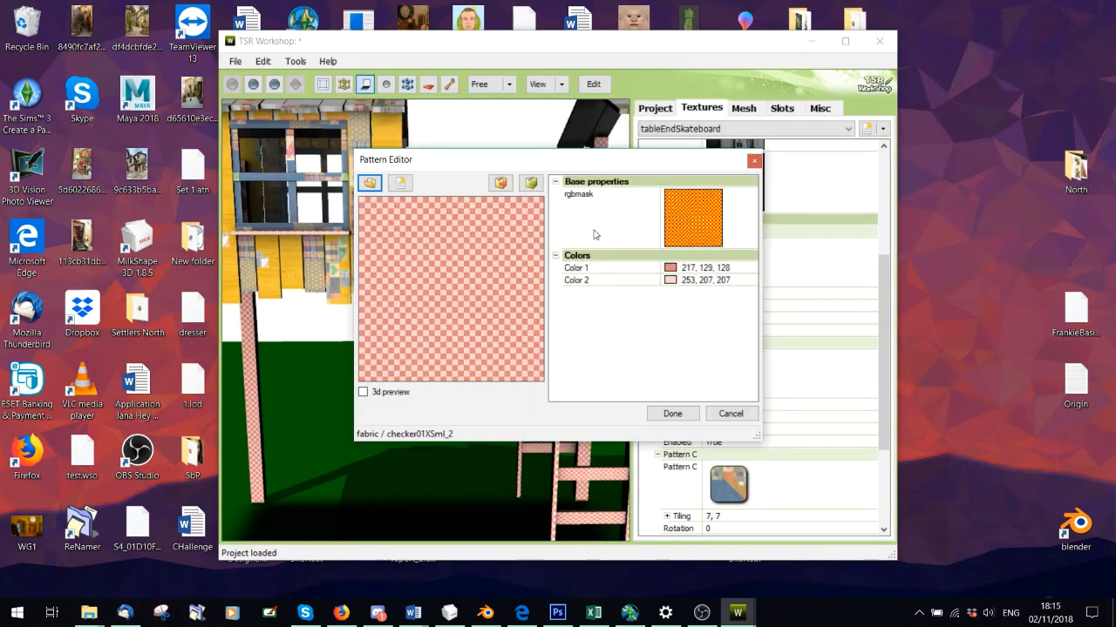
left_click(729, 413)
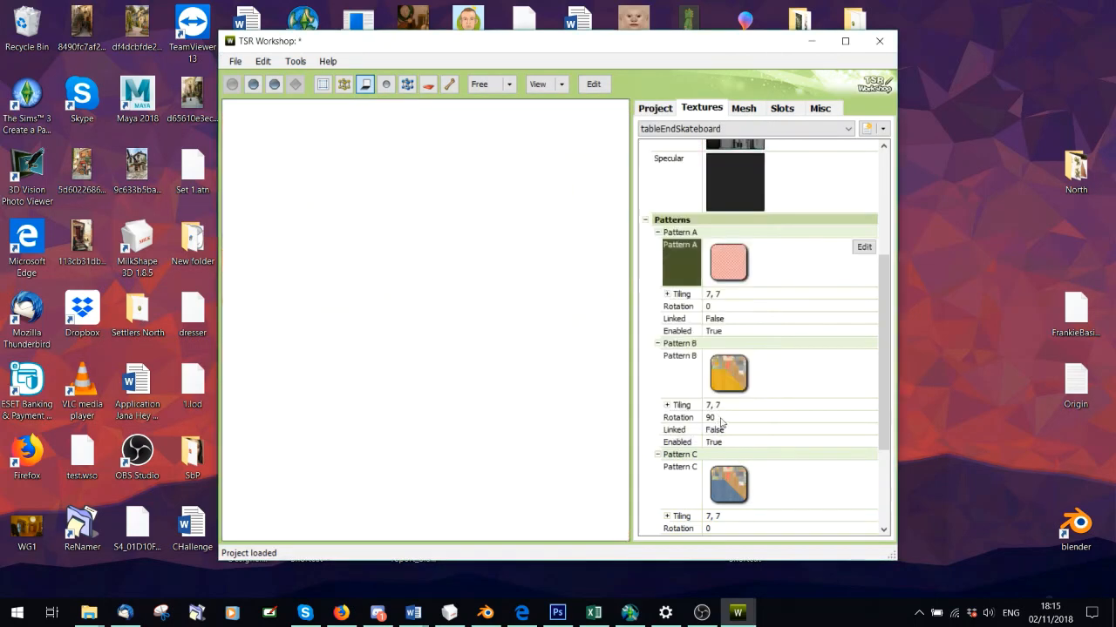
left_click(234, 63)
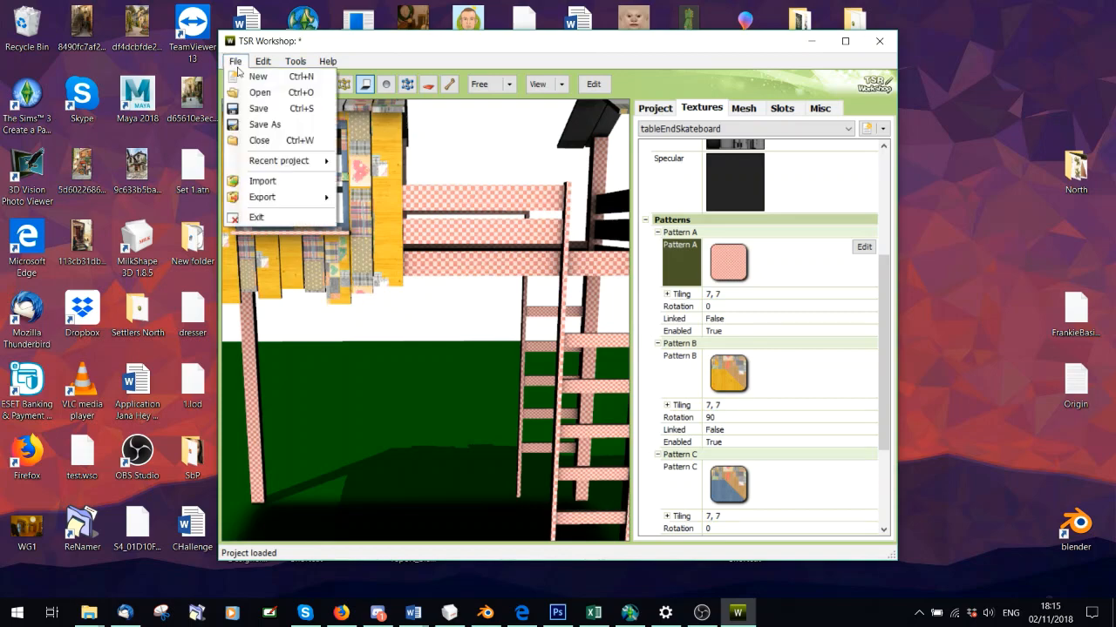
mouse_move(278, 197)
left_click(376, 207)
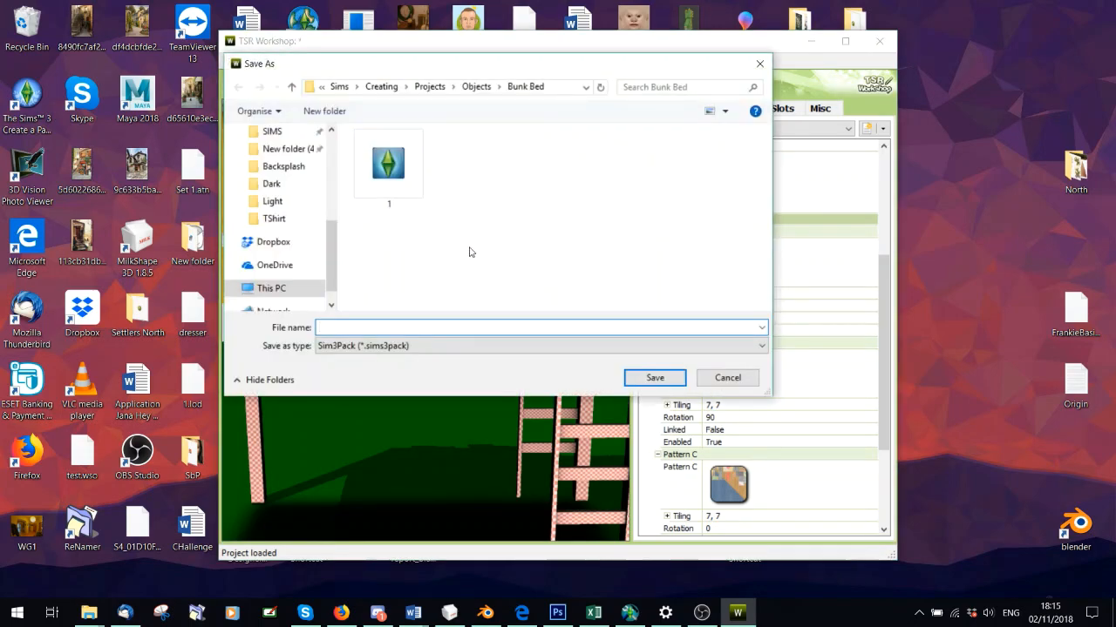
left_click(729, 383)
left_click(234, 63)
left_click(253, 100)
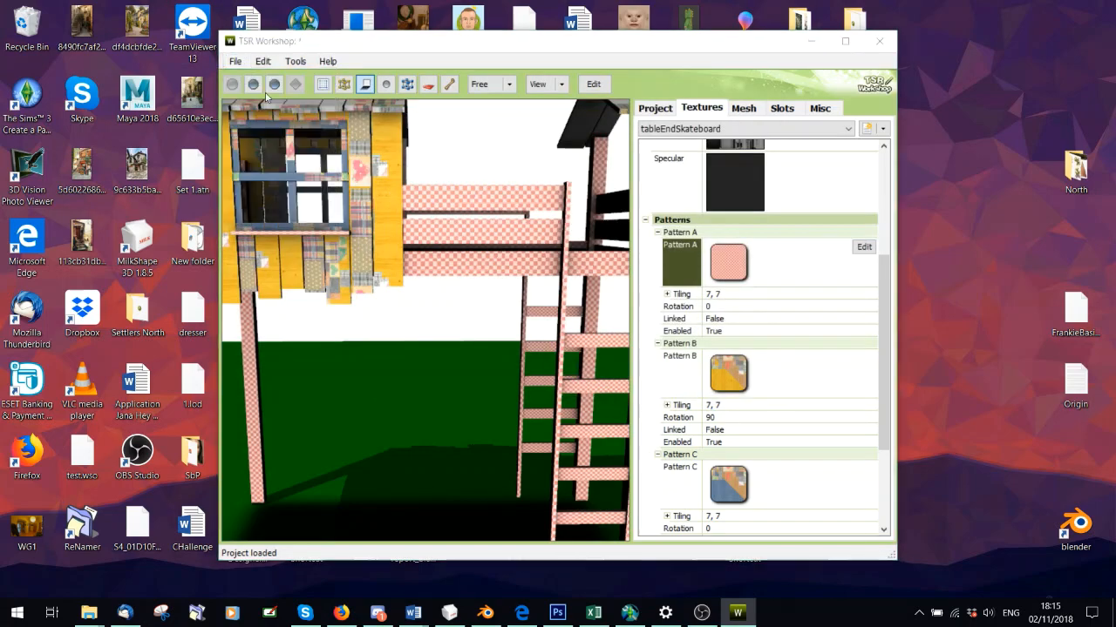
left_click(666, 355)
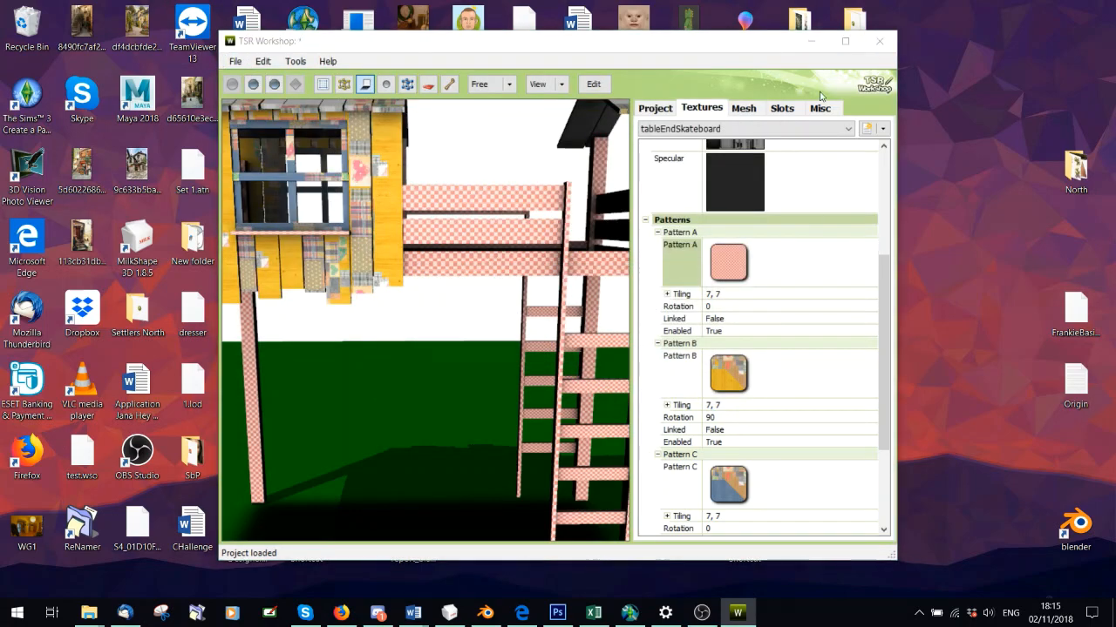
Close the current bunk bed project without saving and restart TSR Workshop.
left_click(880, 41)
left_click(607, 354)
double_click(303, 523)
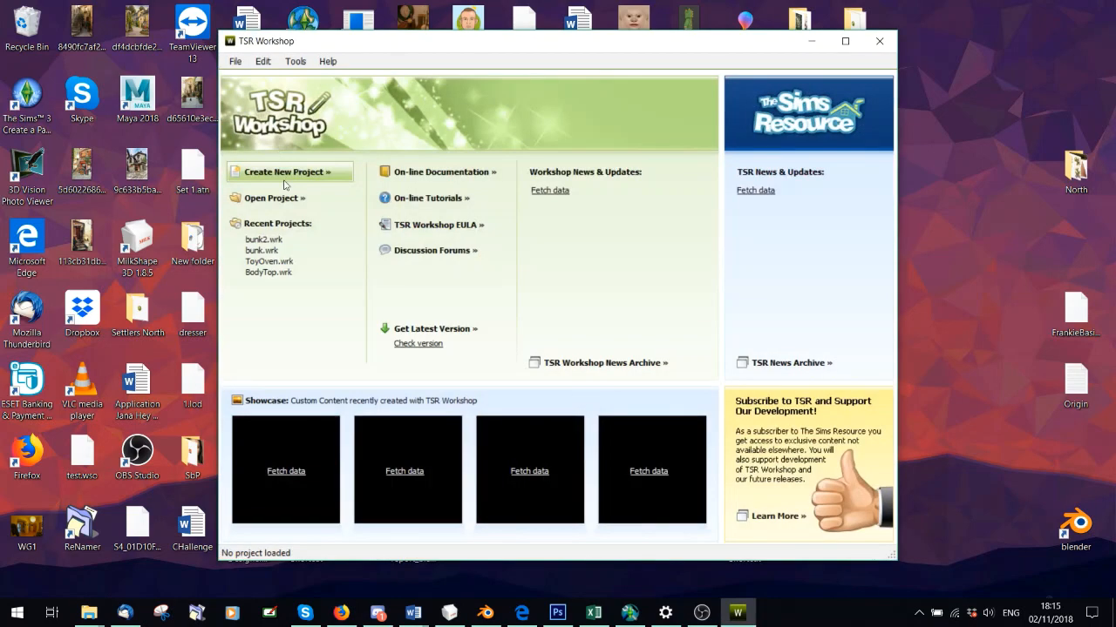
Create a new project by importing the bedBunkCheapBase_Clone package from the Bunk Bed folder.
left_click(283, 174)
left_click(756, 453)
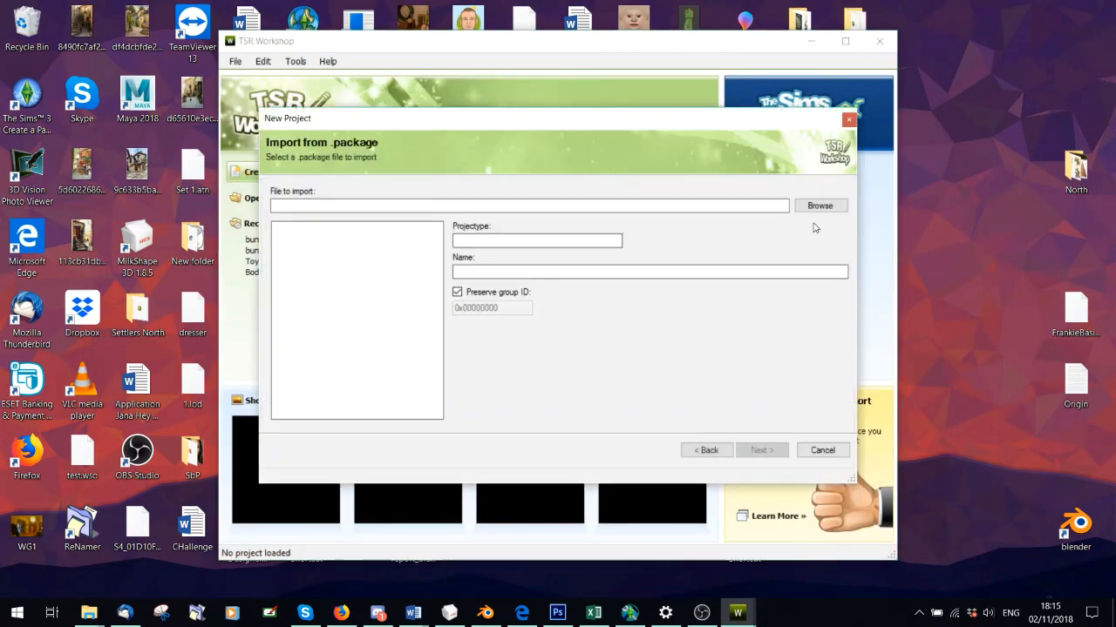
left_click(697, 433)
left_click(692, 450)
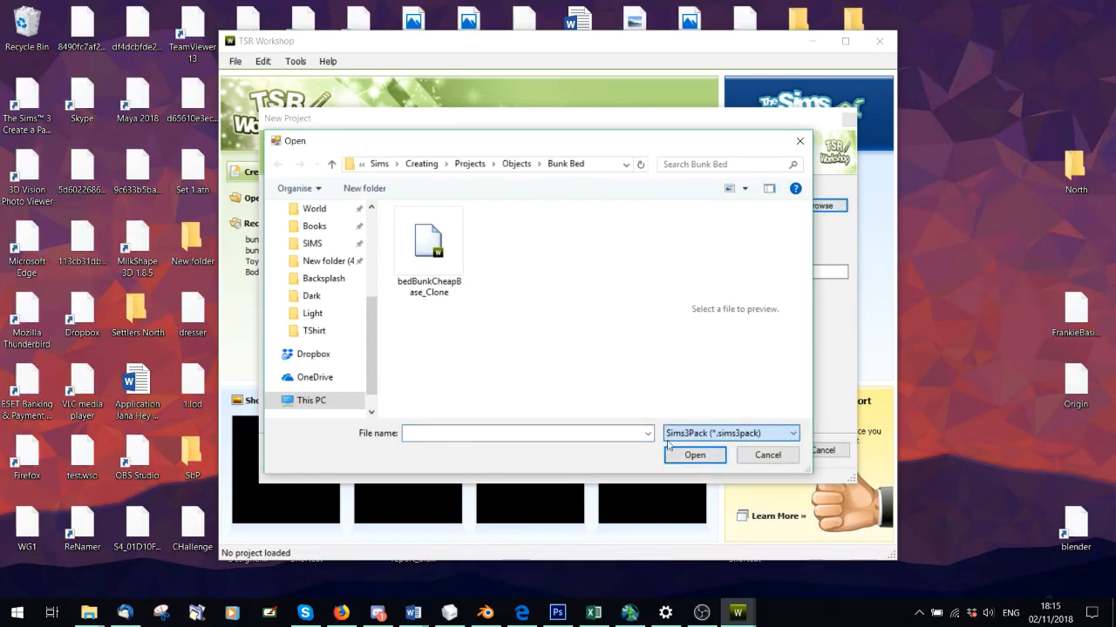
double_click(428, 244)
left_click(761, 450)
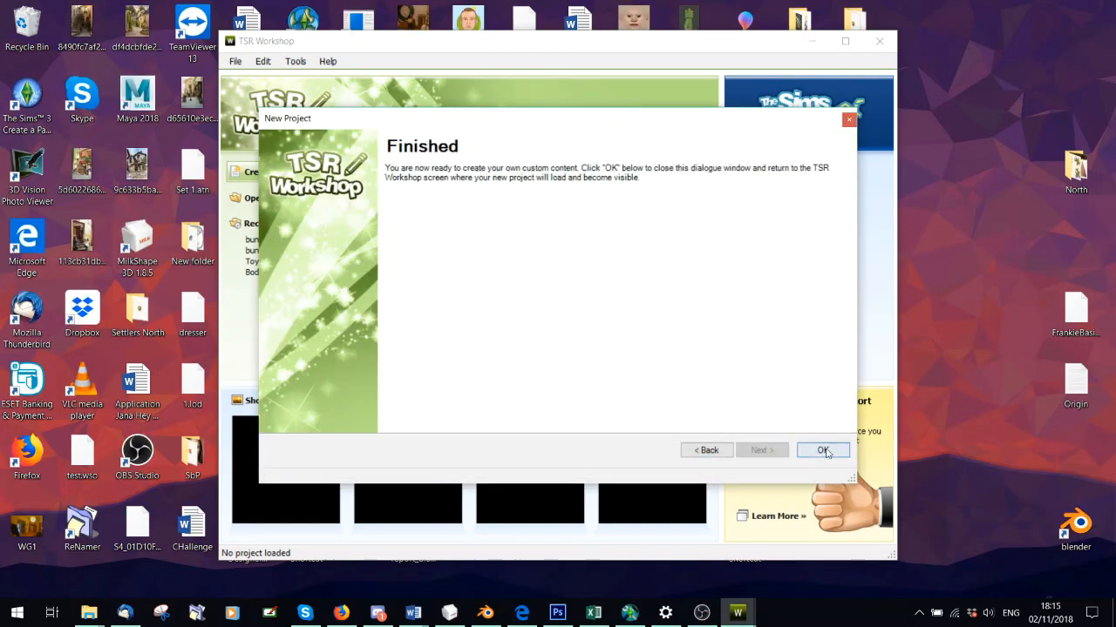
left_click(822, 450)
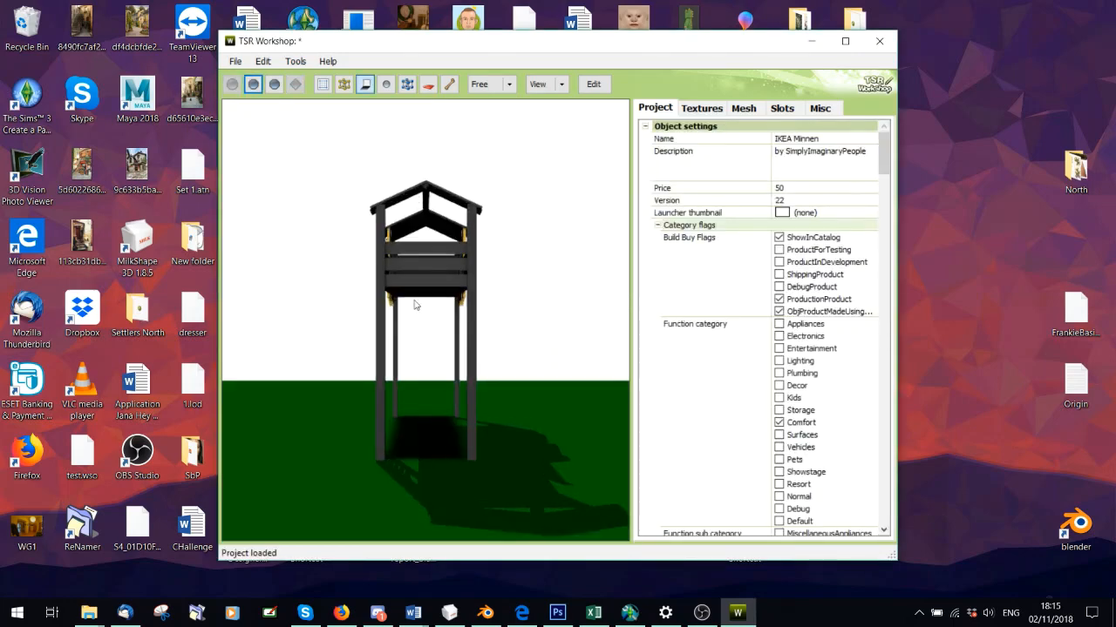
Export the imported bunk bed's solid orange Pattern B as a TSR Workshop pattern file named 1.
left_click_drag(595, 374, 548, 348)
scroll(548, 349, "up", 5)
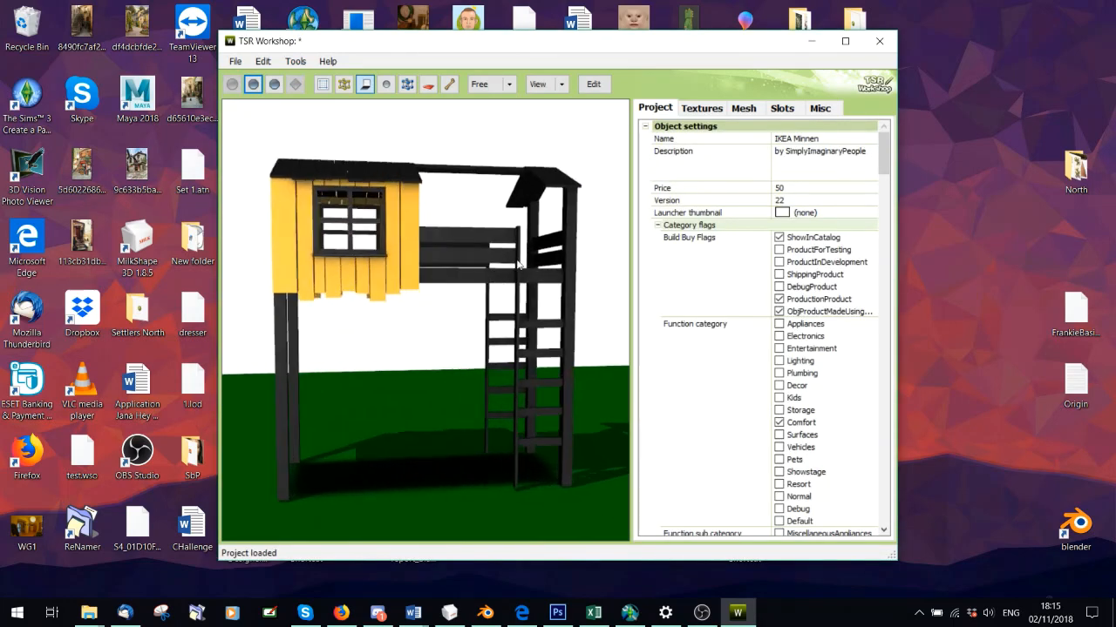
left_click_drag(383, 292, 494, 245)
left_click(700, 108)
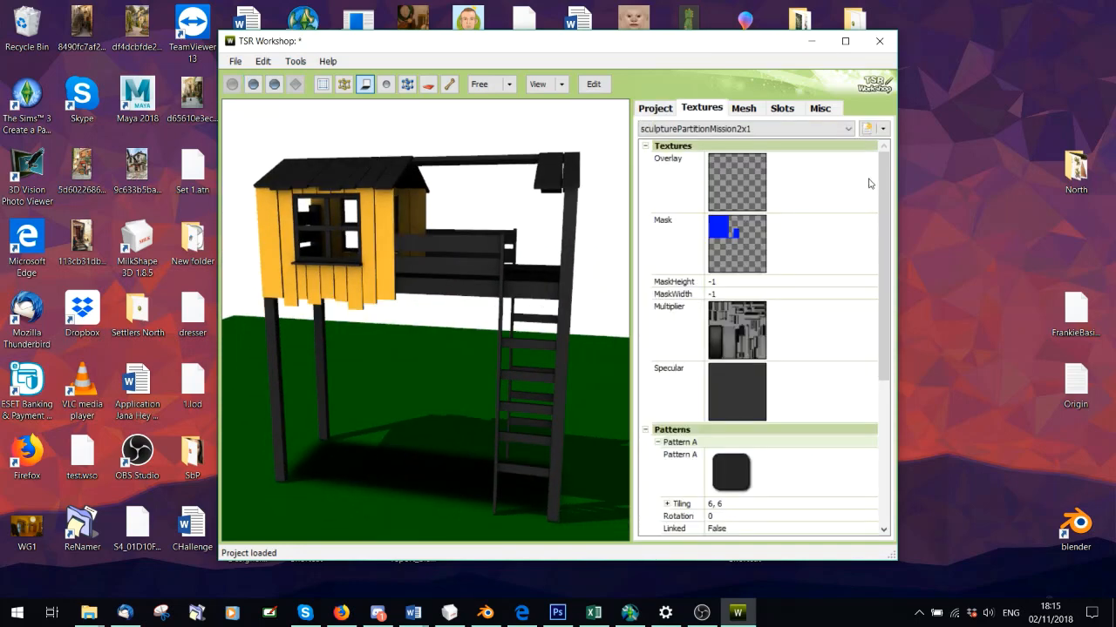
scroll(784, 349, "down", 5)
left_click(850, 335)
left_click(864, 321)
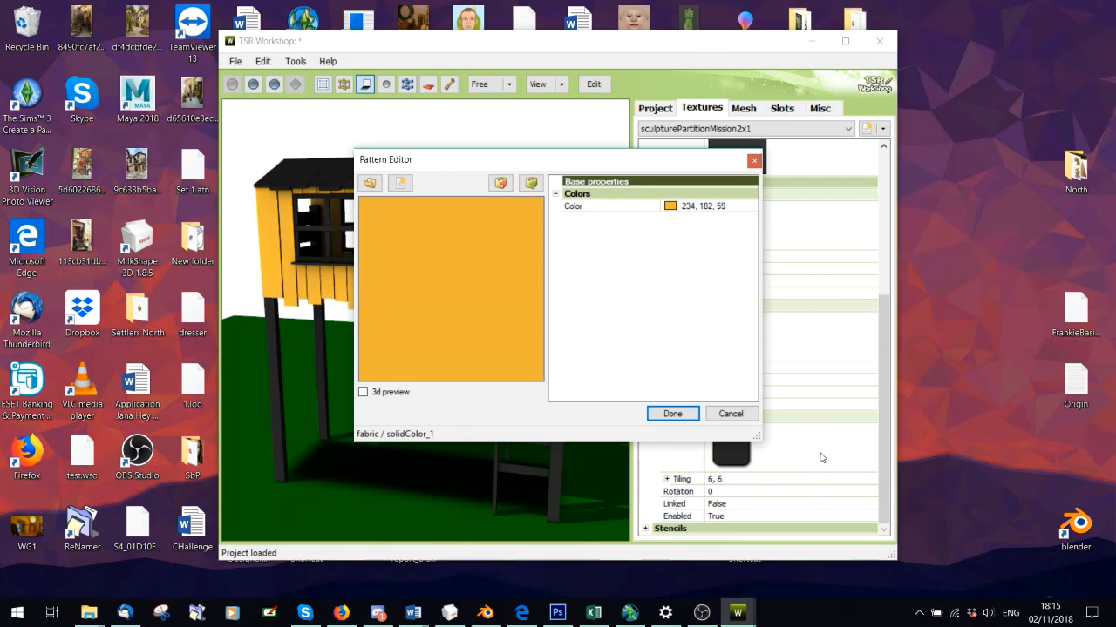
left_click(500, 182)
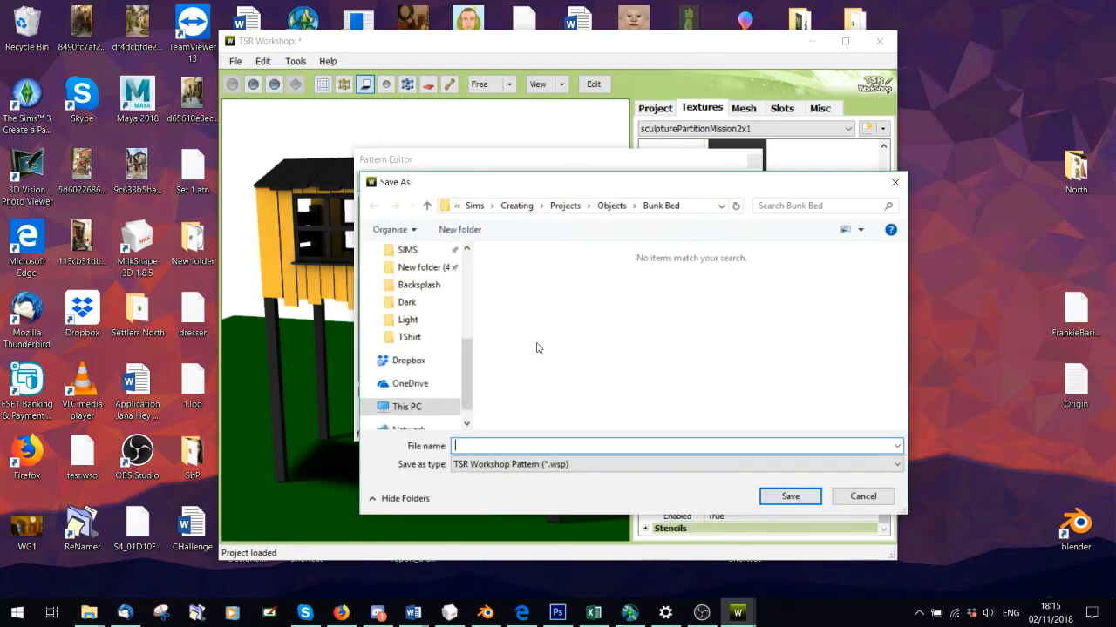
type("1")
left_click(813, 504)
left_click(678, 420)
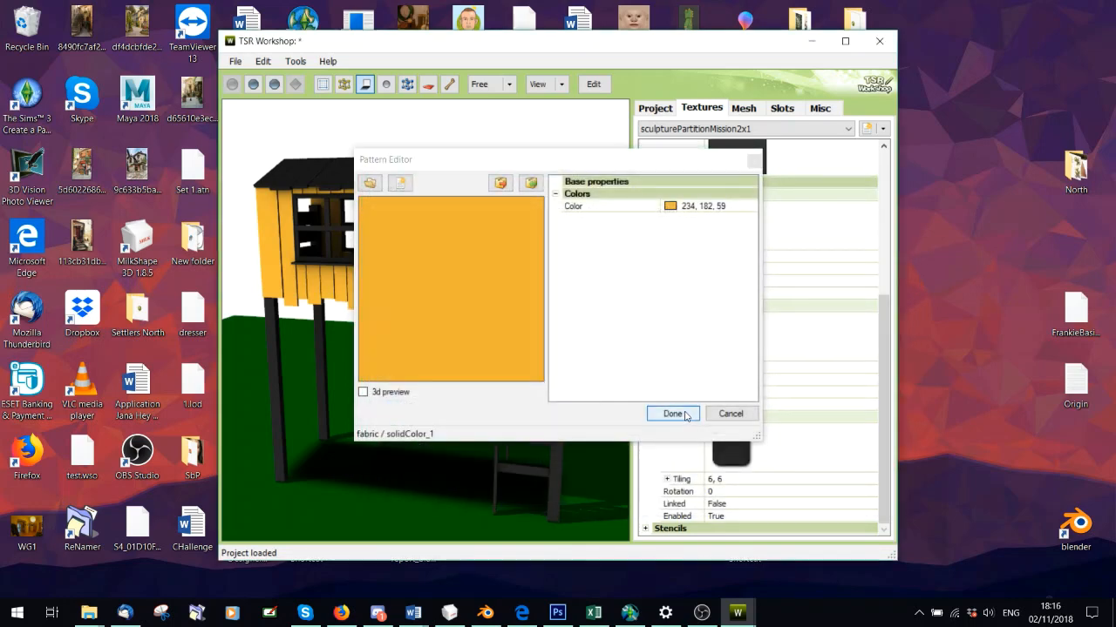
Import the saved pattern file 1 into Pattern C and check it on the bunk bed's roof and ladder.
left_click(855, 462)
left_click(863, 430)
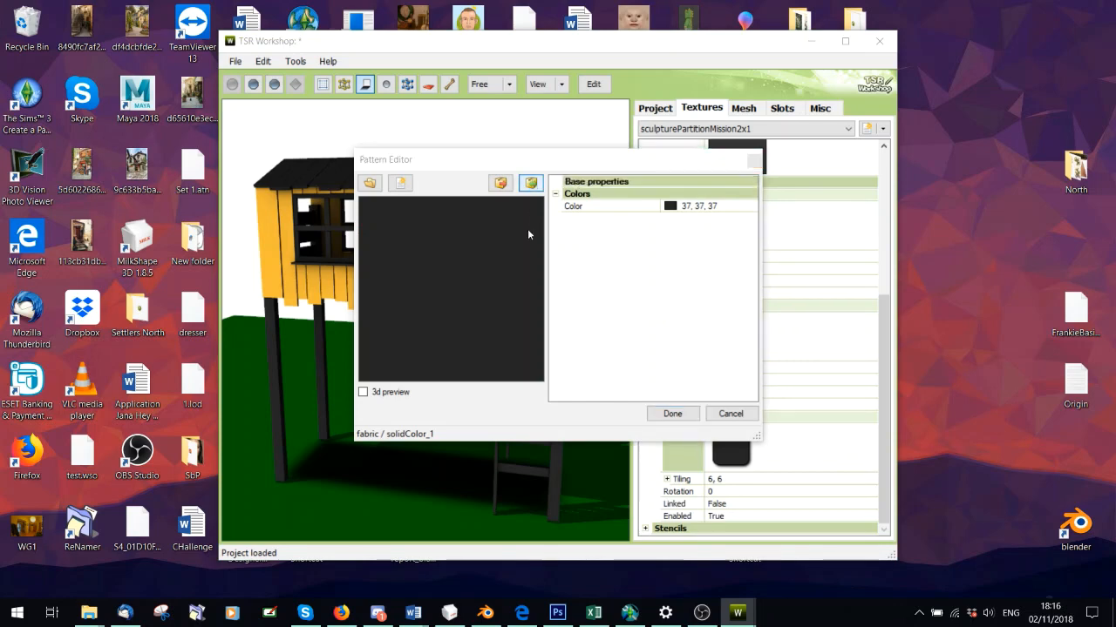
left_click(531, 184)
double_click(515, 286)
left_click(655, 418)
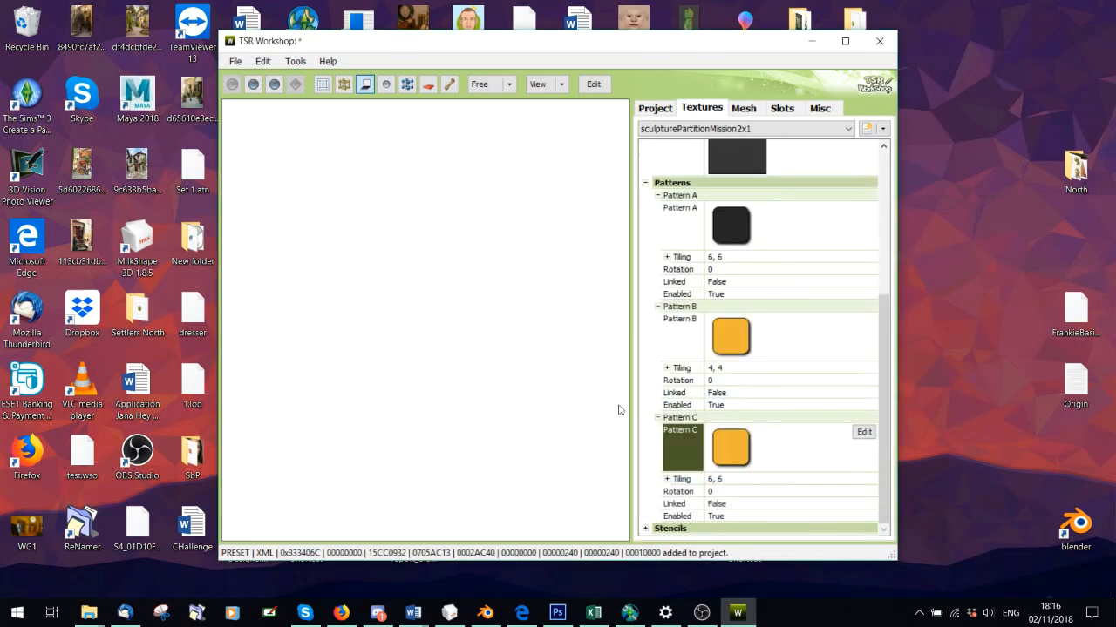
left_click_drag(399, 301, 375, 301)
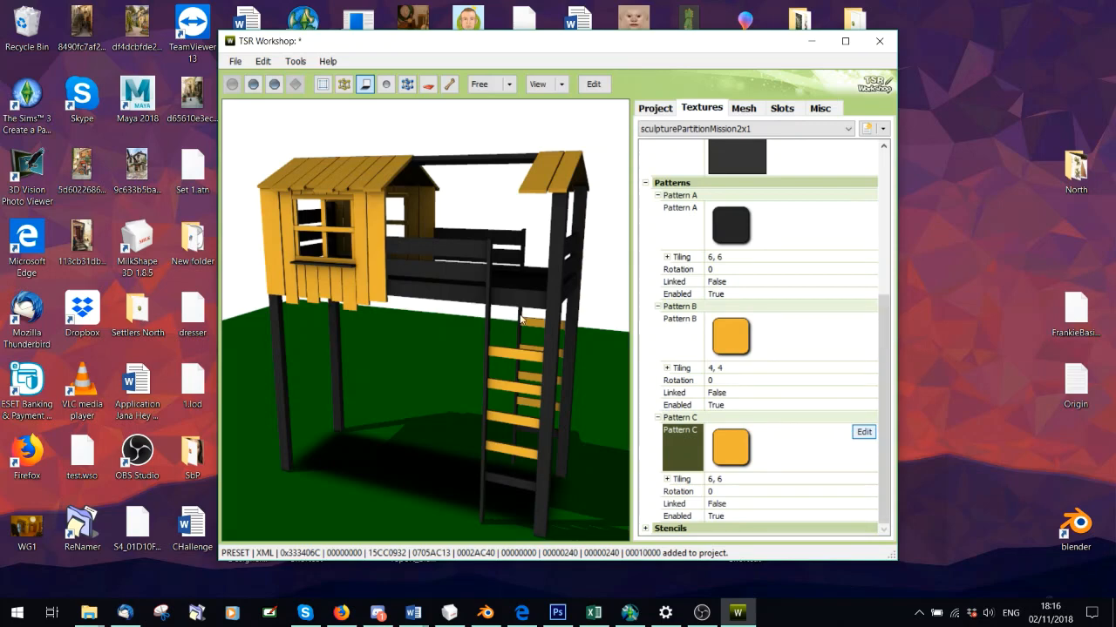
scroll(514, 321, "up", 2)
Replace Pattern A with the checker01XSml_2 pattern from the Geometric category.
left_click(842, 245)
left_click(863, 210)
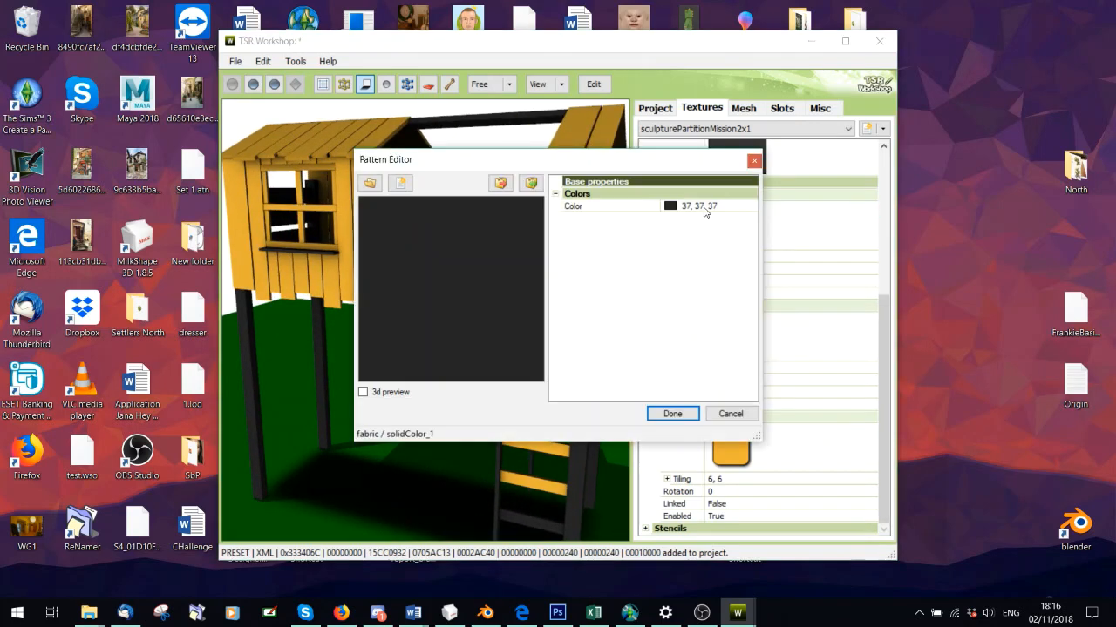
left_click(369, 183)
left_click(387, 129)
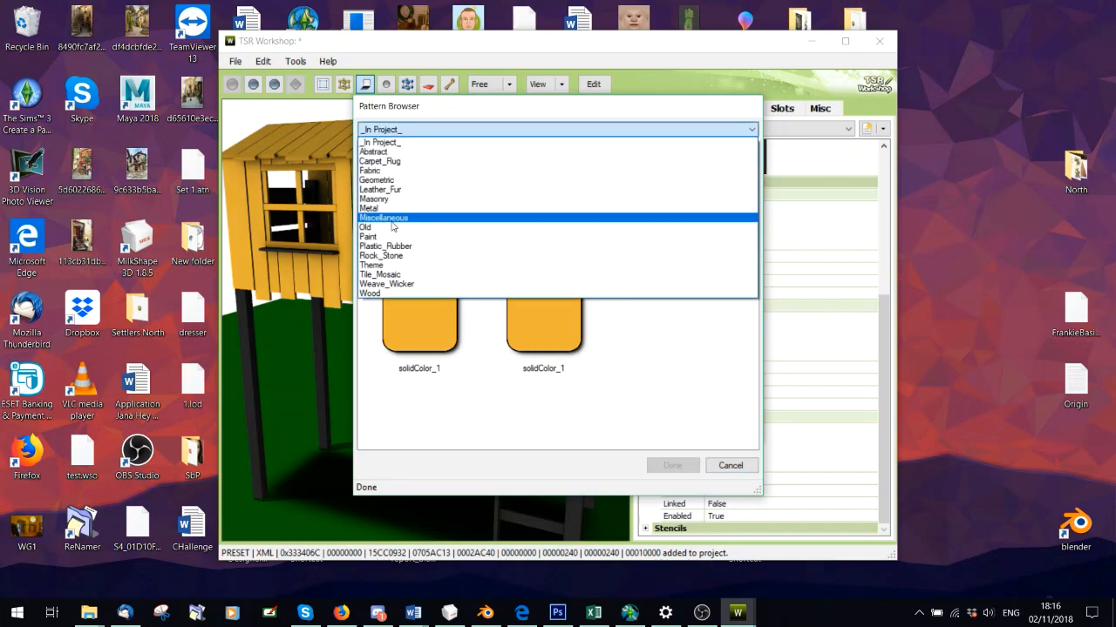
left_click(394, 182)
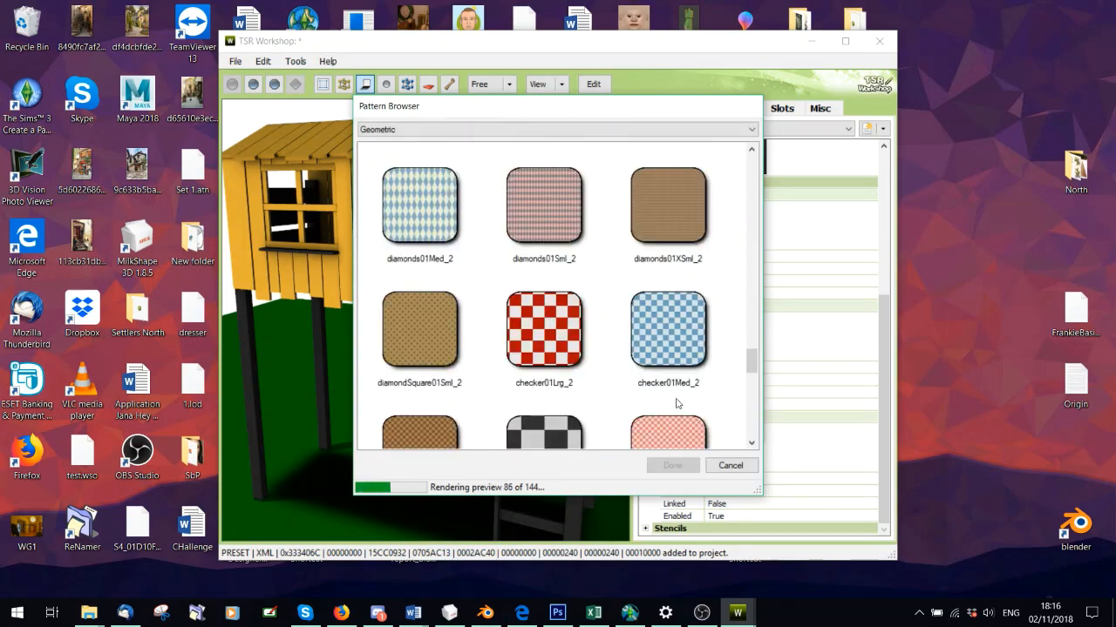
left_click(666, 270)
left_click(672, 465)
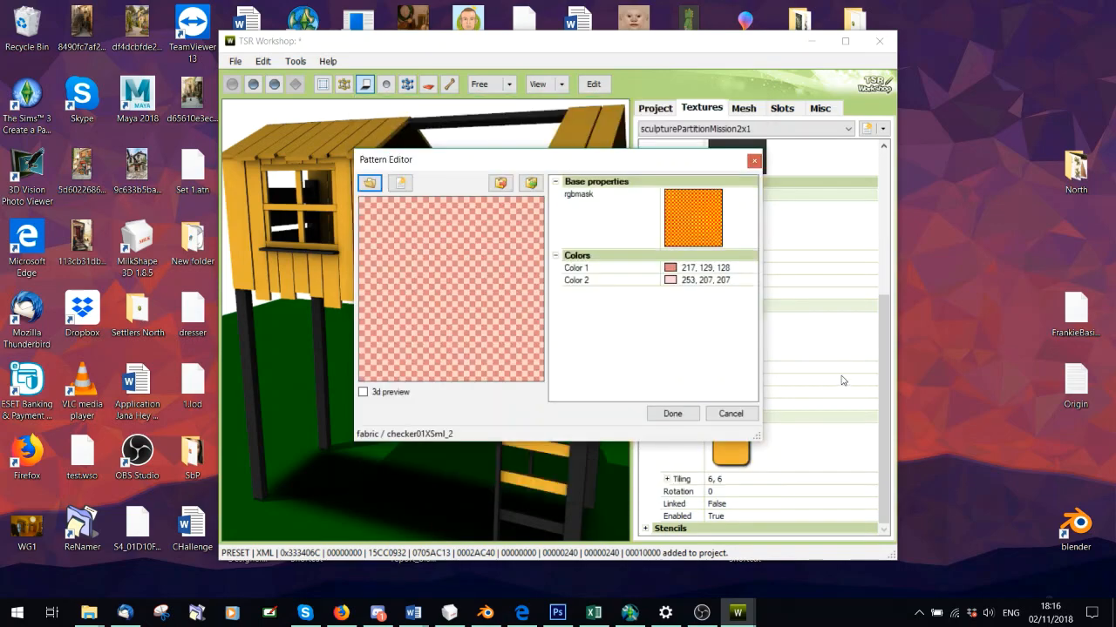
left_click(674, 413)
Replace Pattern B with the Geometric category's checker01XSml_2 pattern.
left_click(863, 340)
left_click(864, 320)
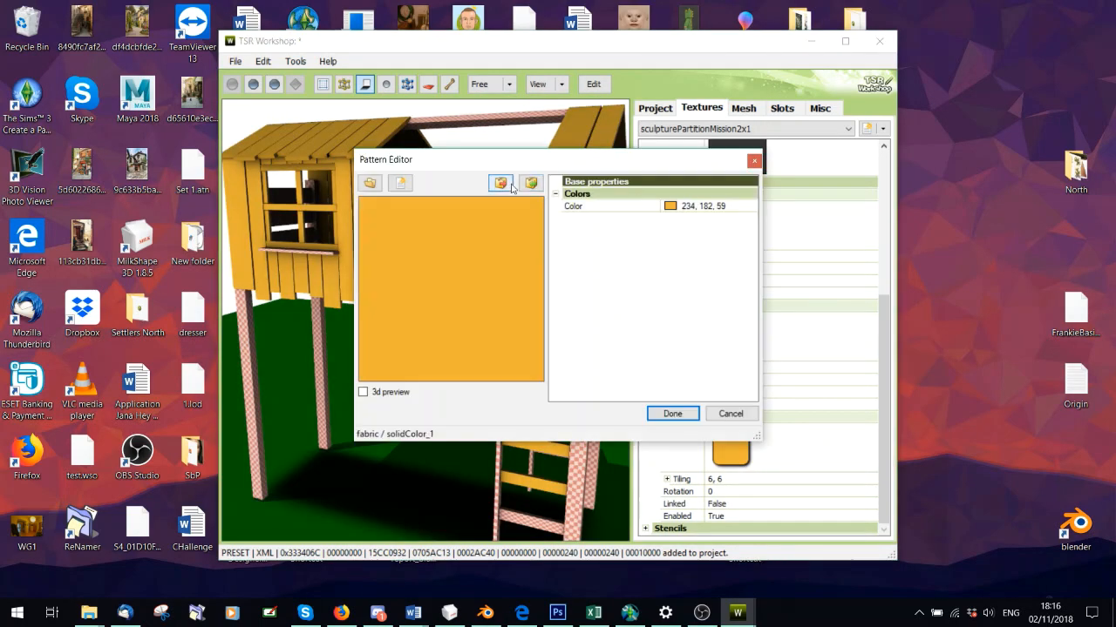
left_click(370, 182)
left_click(424, 129)
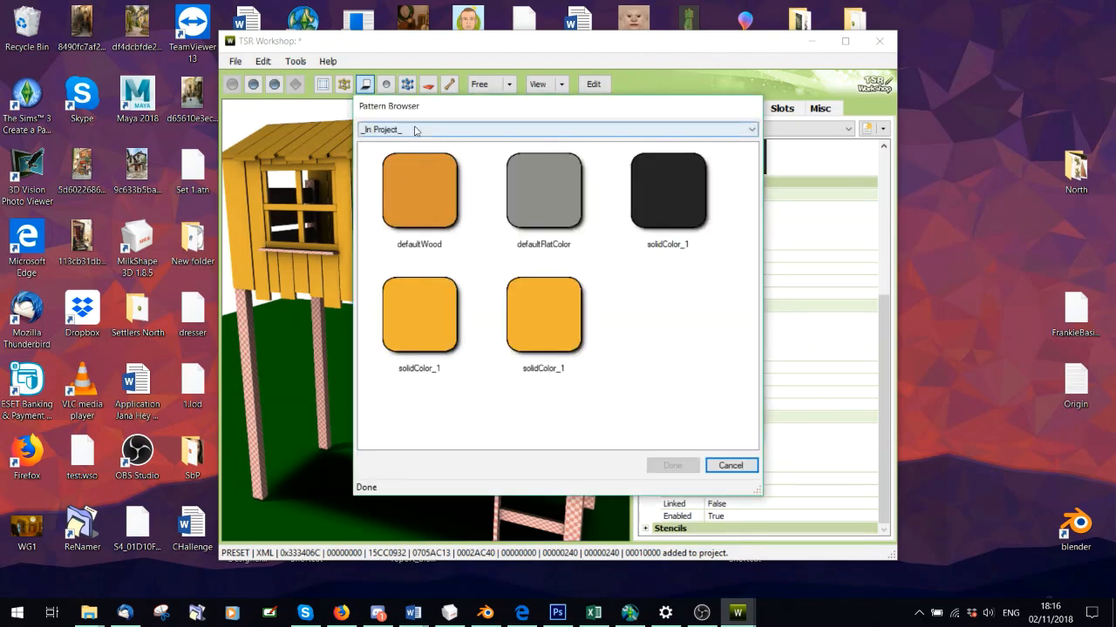
left_click(375, 171)
left_click(380, 130)
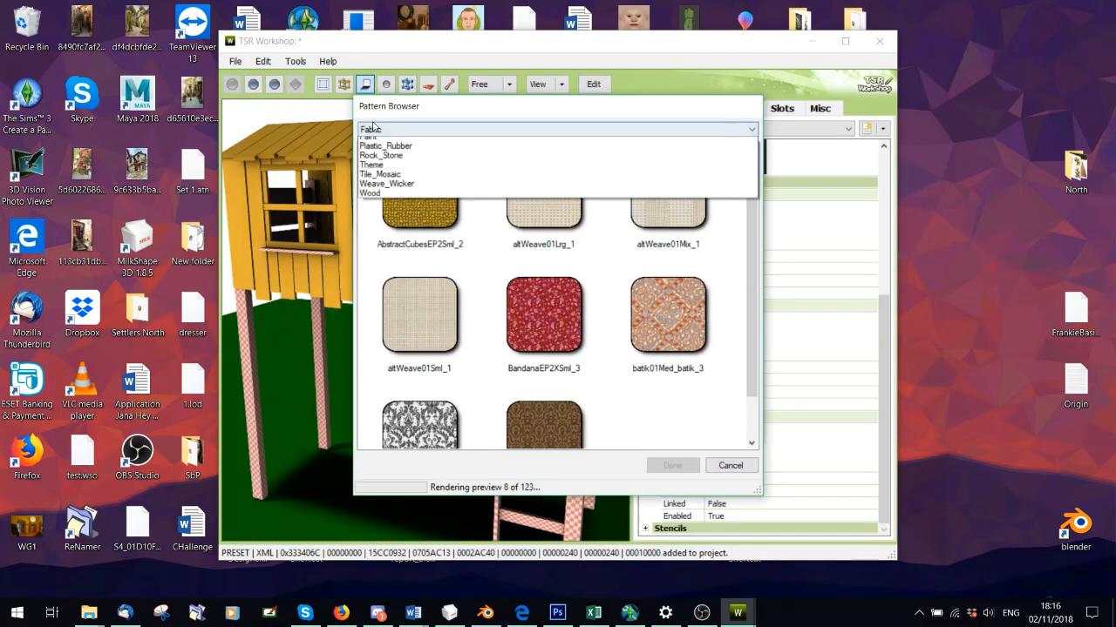
left_click(377, 179)
scroll(592, 279, "down", 10)
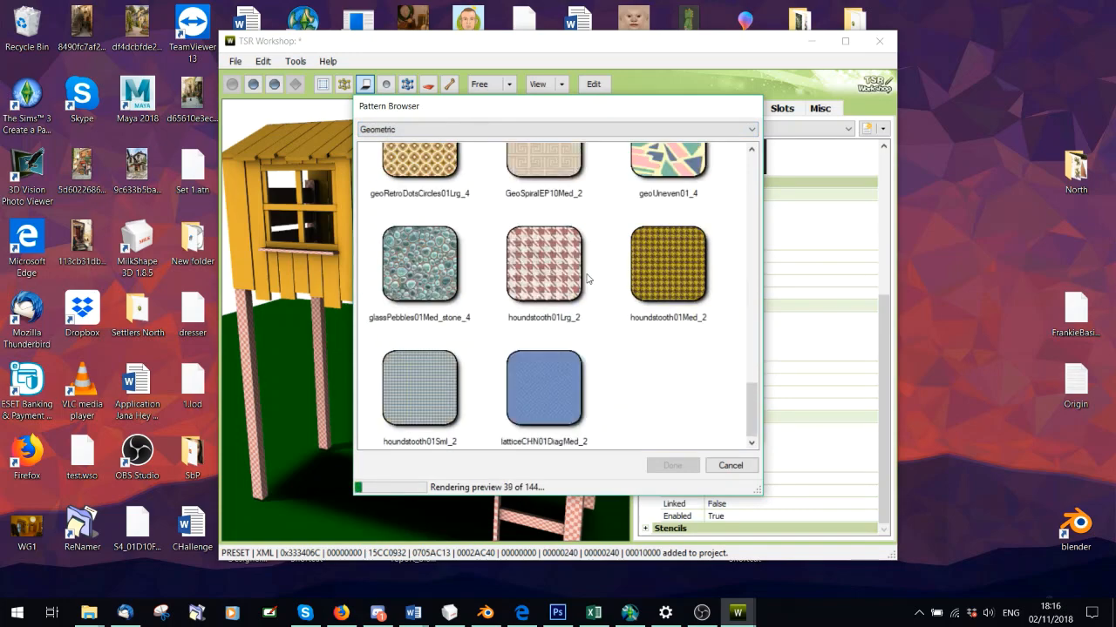
scroll(580, 276, "up", 5)
double_click(545, 332)
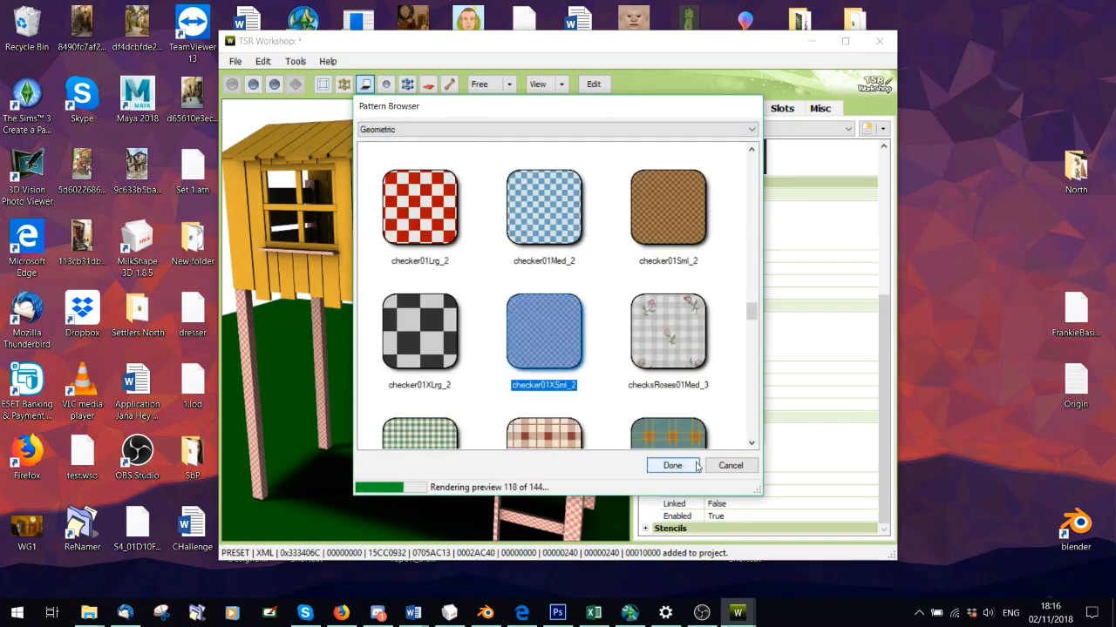
left_click(667, 413)
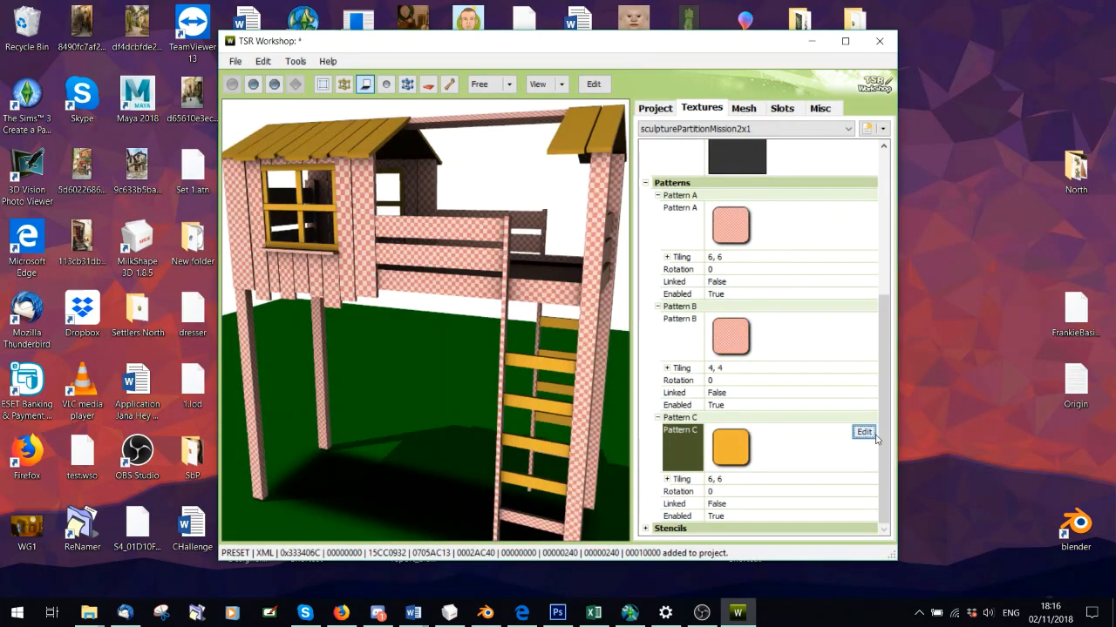
Export Pattern B's pink checker pattern, overwriting the previously saved pattern file.
left_click(863, 321)
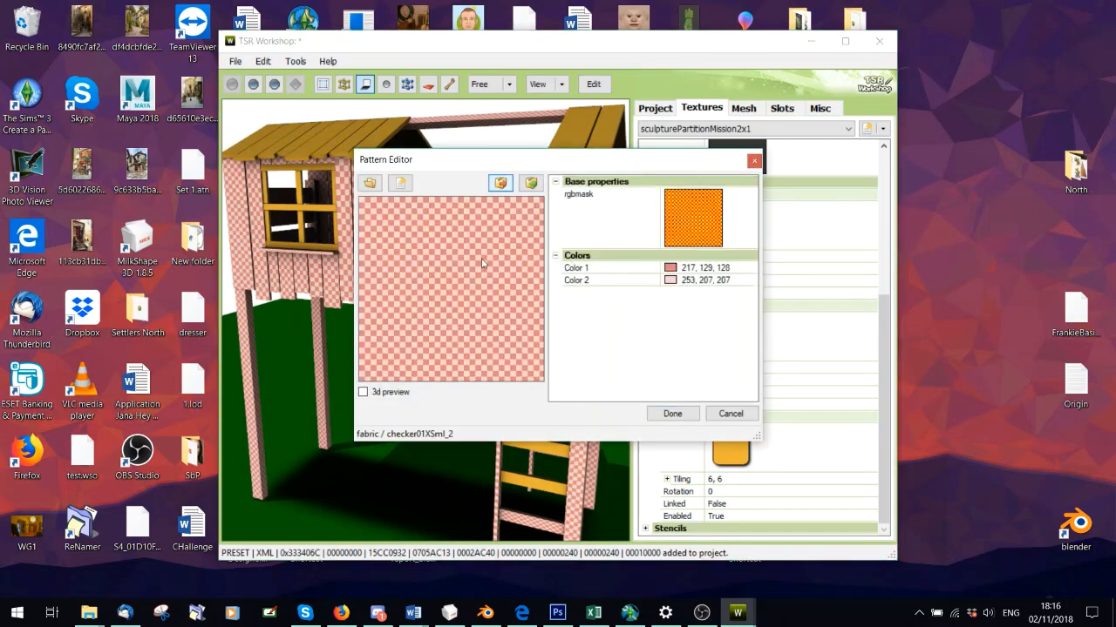
left_click(501, 184)
double_click(535, 270)
left_click(601, 309)
left_click(669, 413)
Import the exported checker pattern file into Pattern C.
left_click(863, 431)
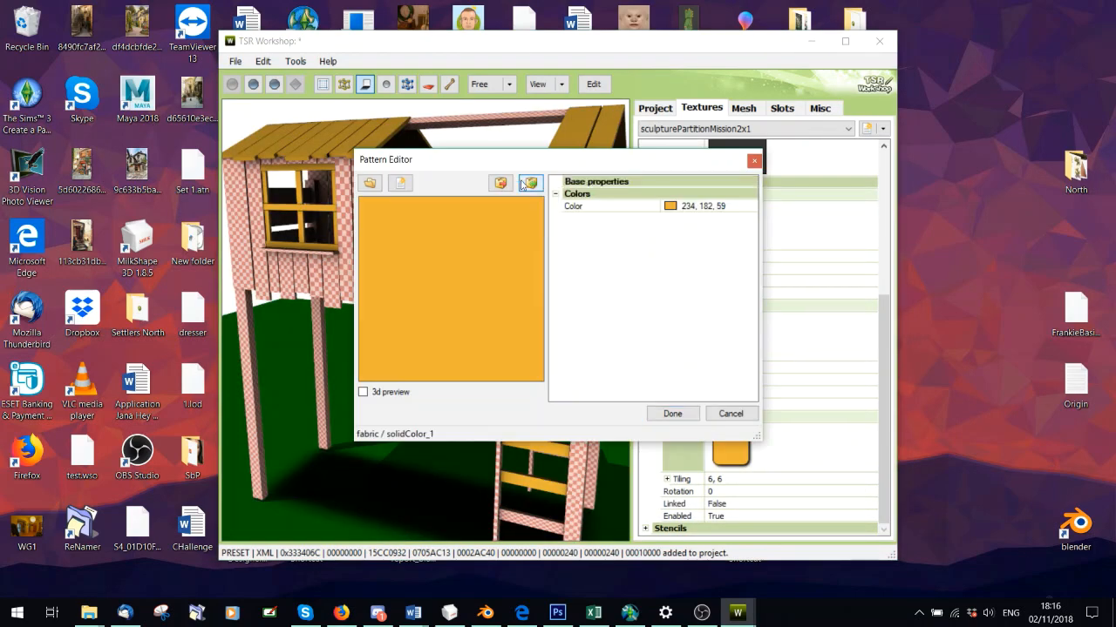
left_click(526, 184)
double_click(528, 279)
left_click(670, 413)
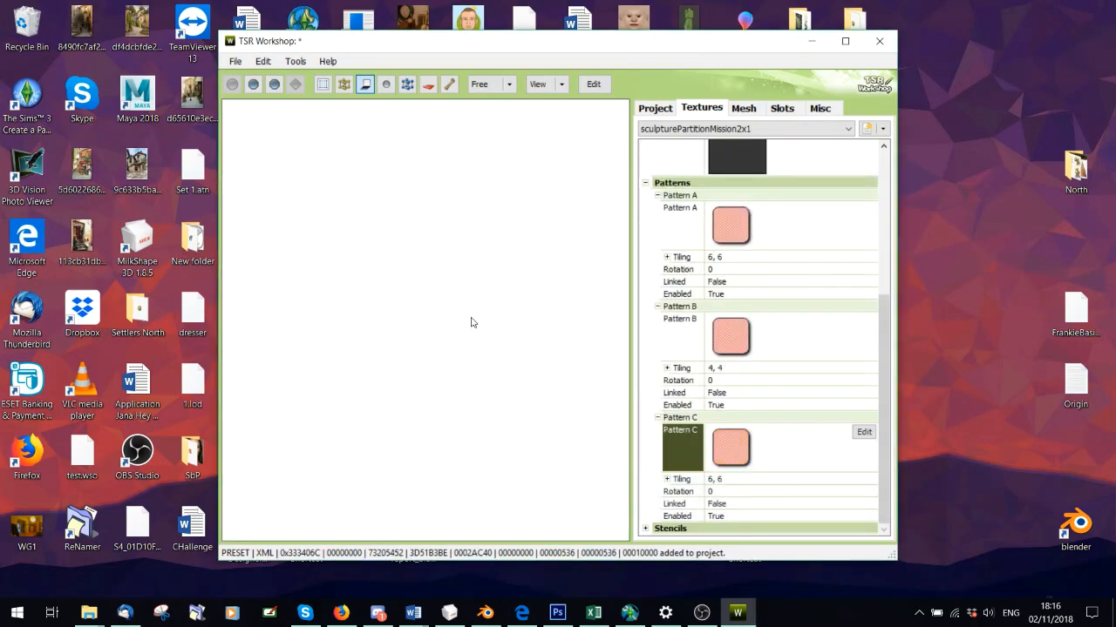
Compare the checker sizes on the bunk bed's boards and set Pattern B's tiling to 5, 5.
left_click_drag(434, 308, 479, 263)
scroll(477, 262, "up", 5)
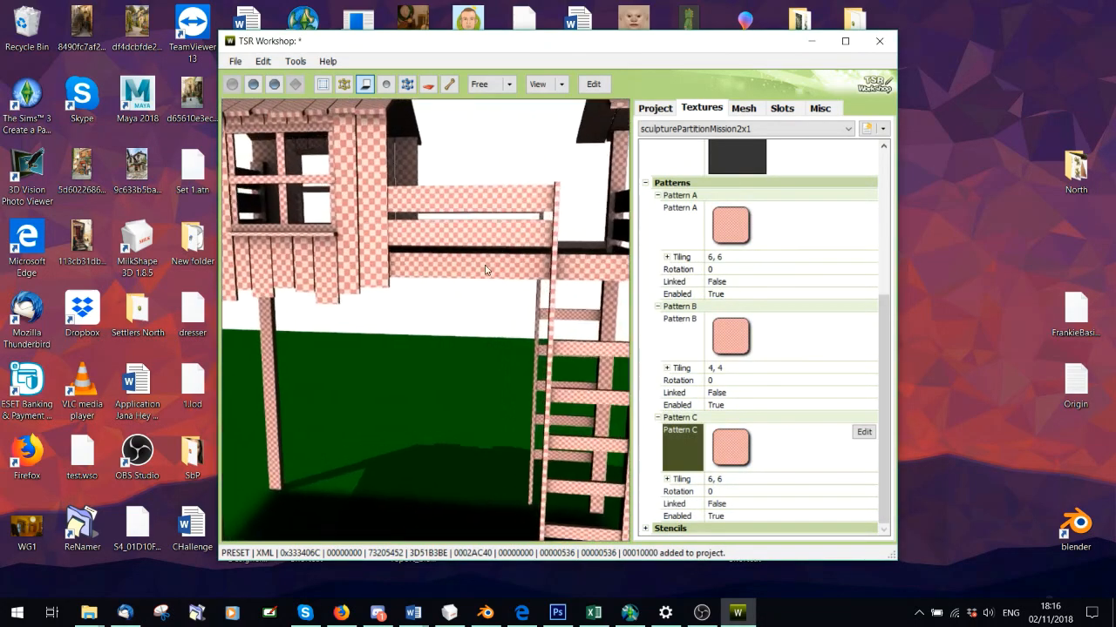
scroll(478, 257, "up", 1)
left_click_drag(462, 213, 331, 194)
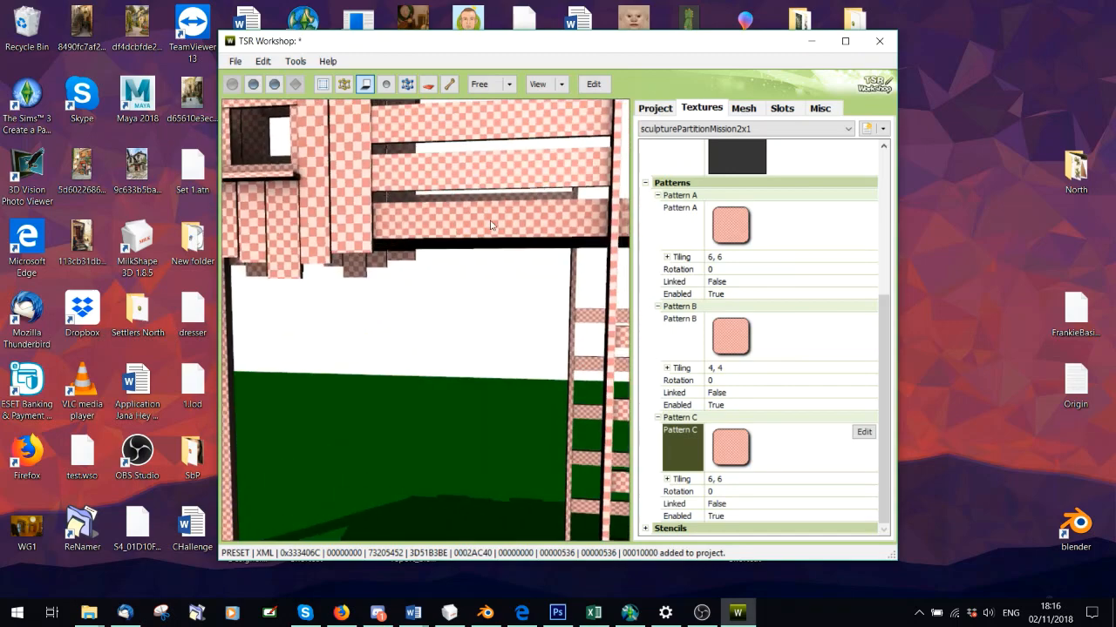
scroll(329, 192, "down", 3)
left_click_drag(404, 197, 433, 216)
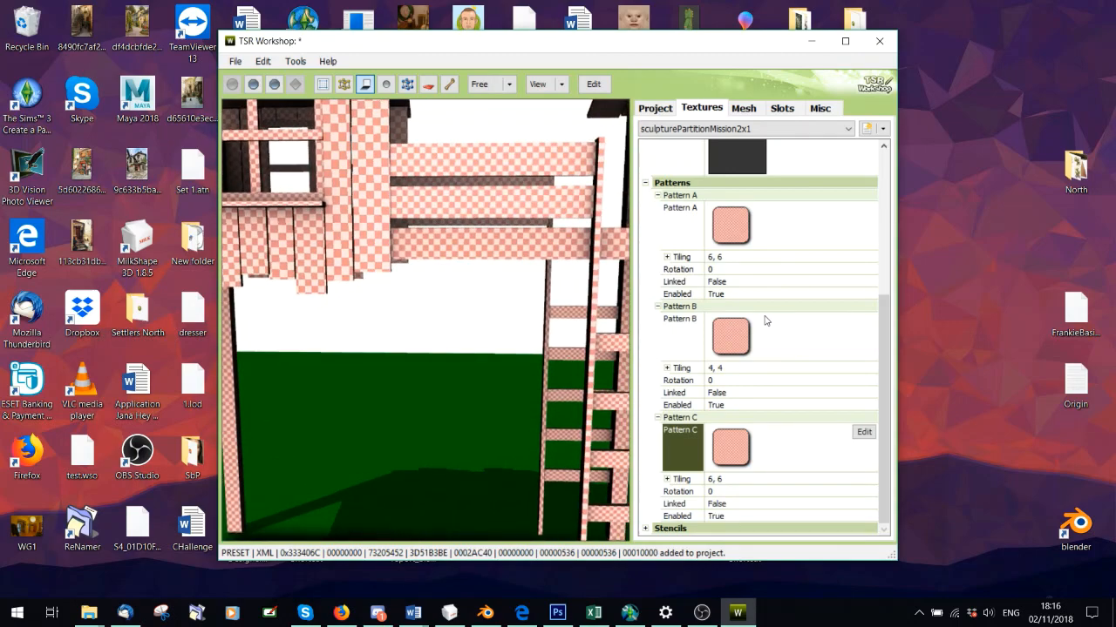
left_click(726, 371)
type("5")
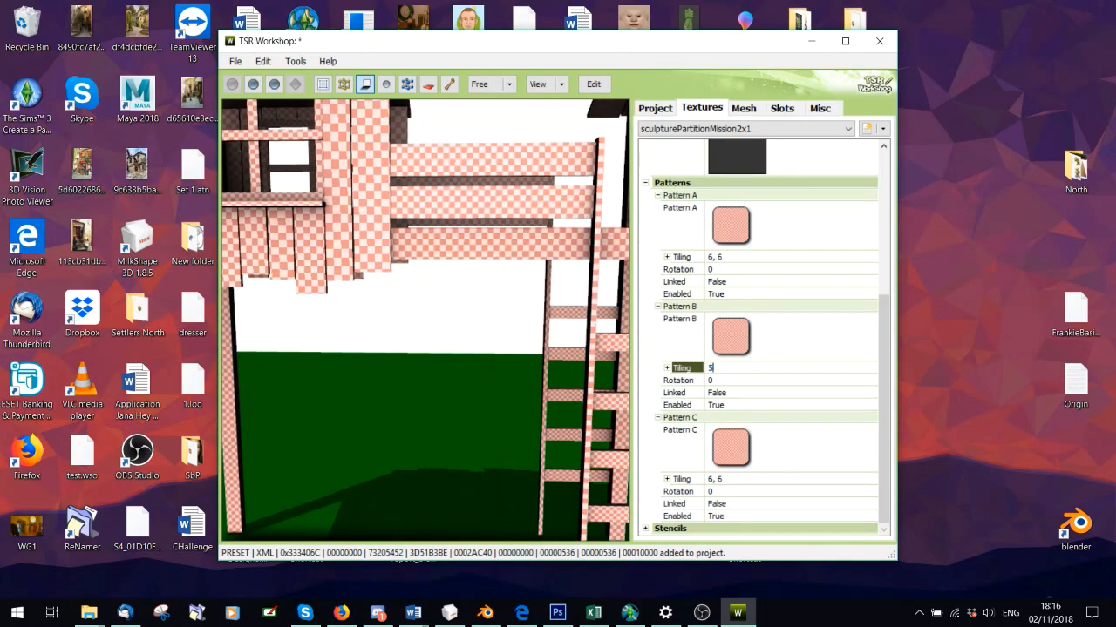
type(", 5")
key("Return")
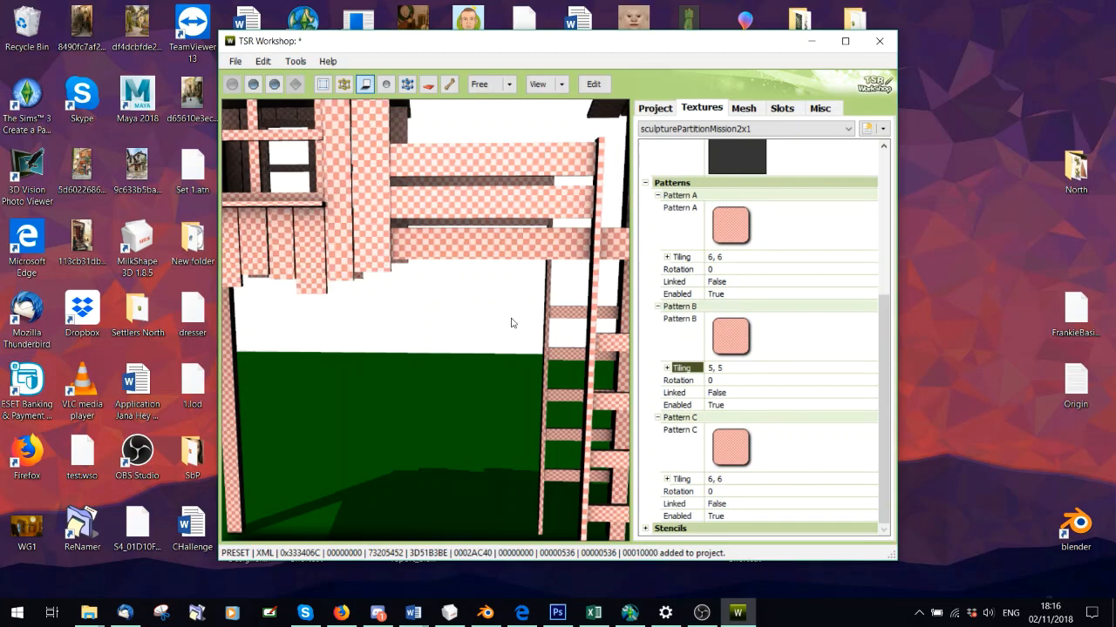
left_click_drag(388, 204, 397, 205)
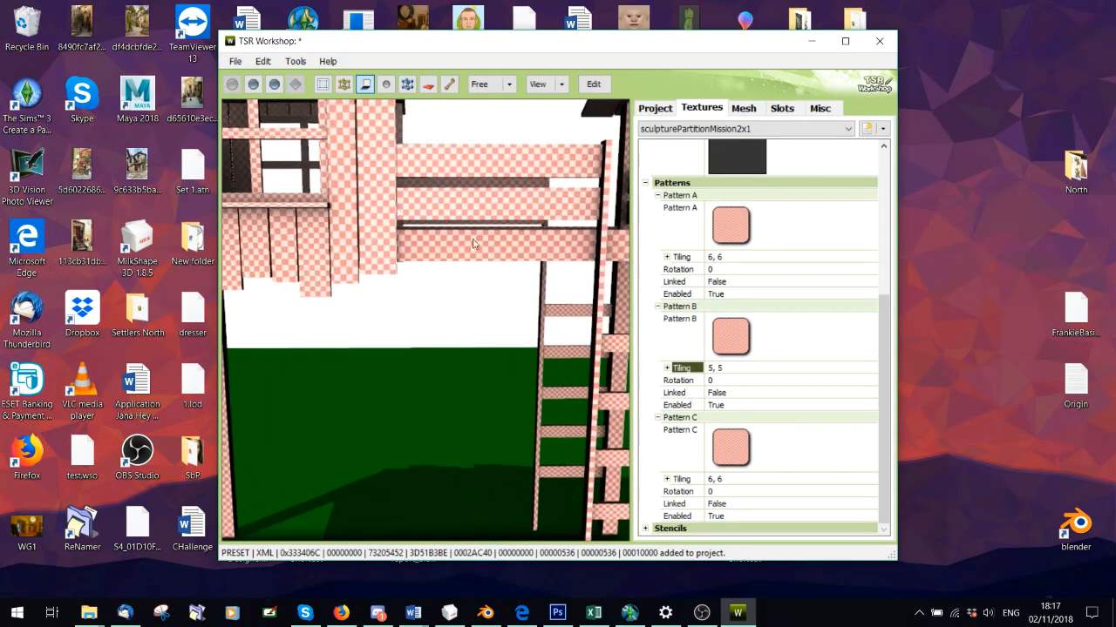
Set Pattern B's tiling to 6, 6 and check the checker size across the whole bunk bed.
left_click(725, 368)
type("6")
key("Return")
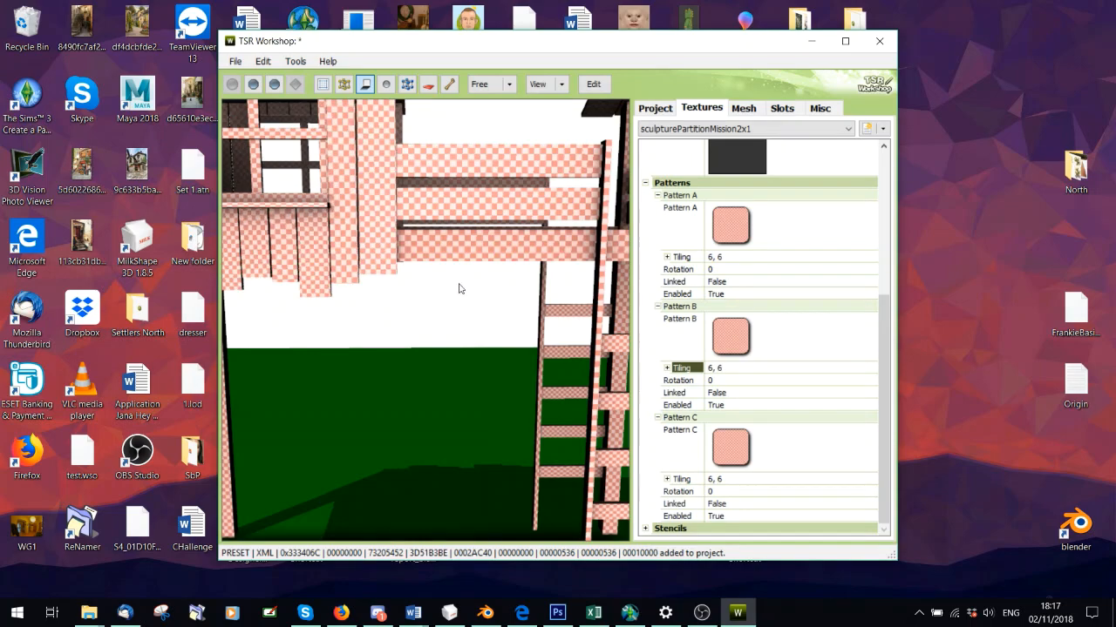
scroll(495, 283, "down", 2)
left_click_drag(492, 269, 578, 350)
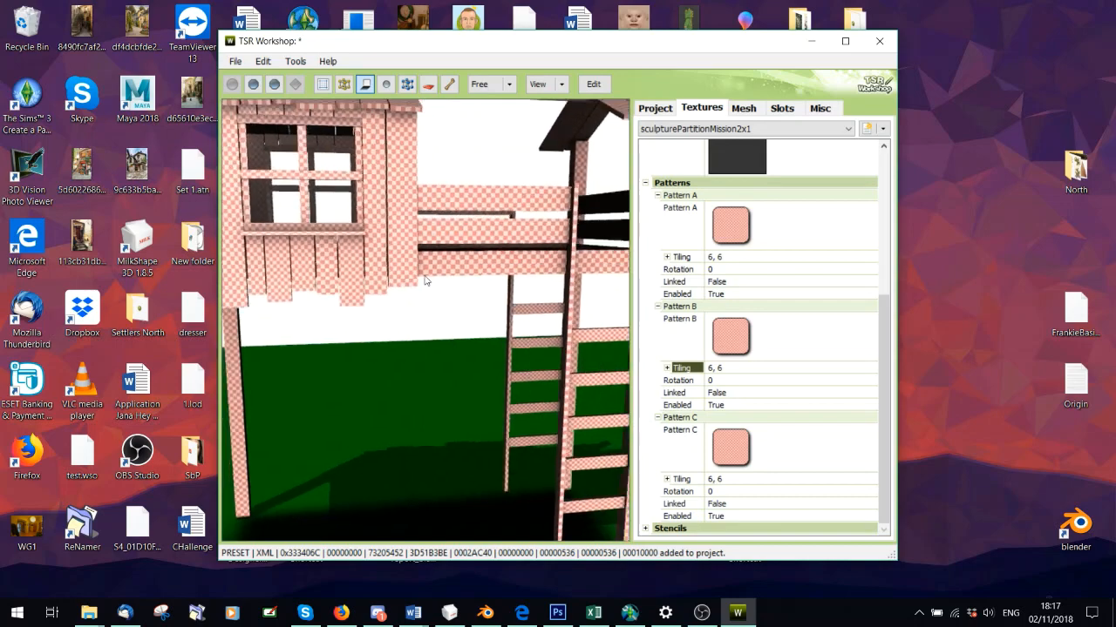
scroll(453, 275, "down", 3)
left_click_drag(452, 275, 366, 253)
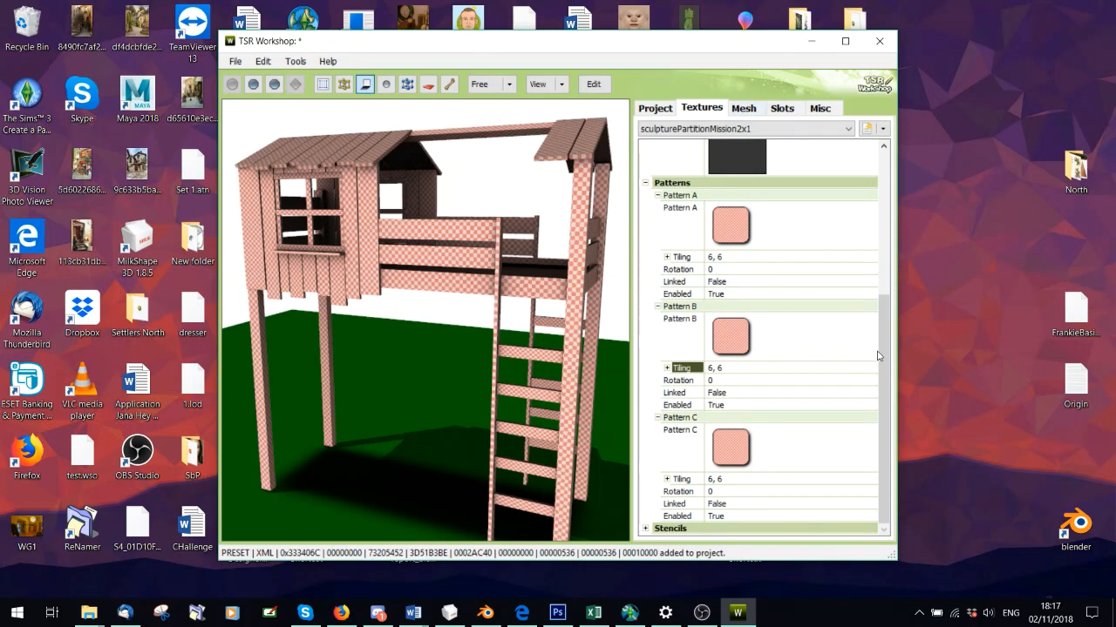
Review the bunk bed's texture maps and pattern settings, and view its mesh groups at high level of detail.
left_click_drag(880, 357, 892, 162)
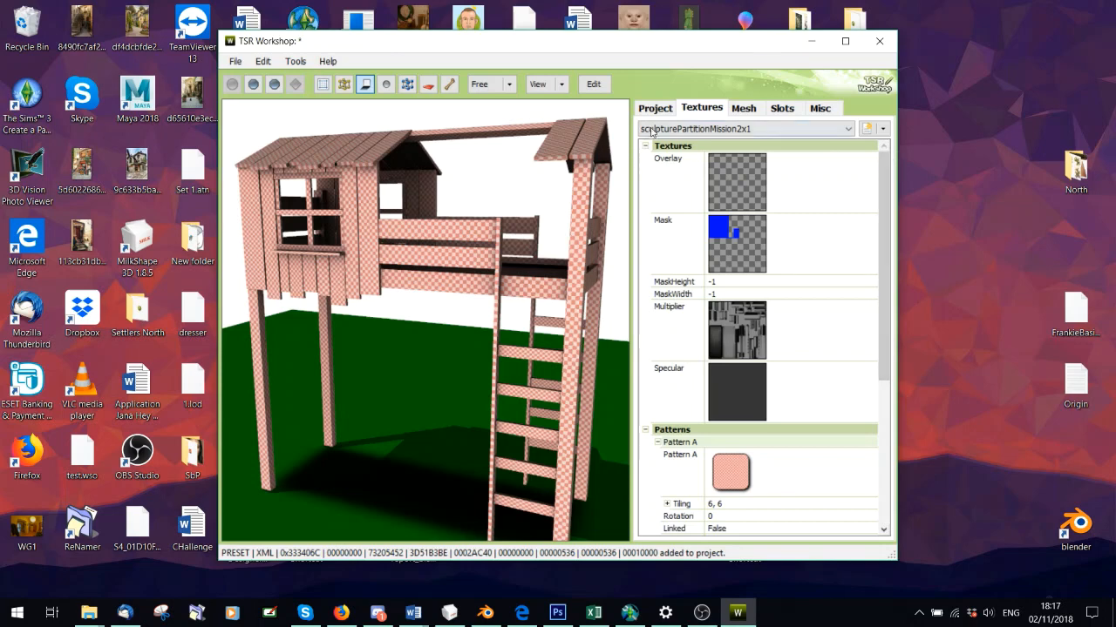
scroll(864, 422, "down", 5)
scroll(865, 423, "down", 1)
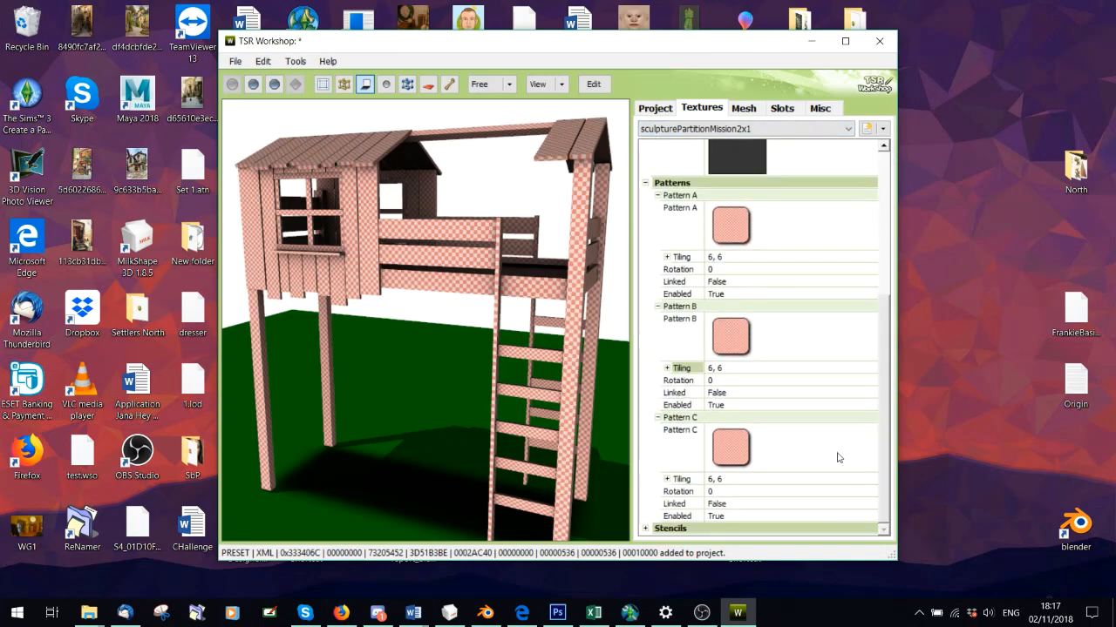
left_click(741, 108)
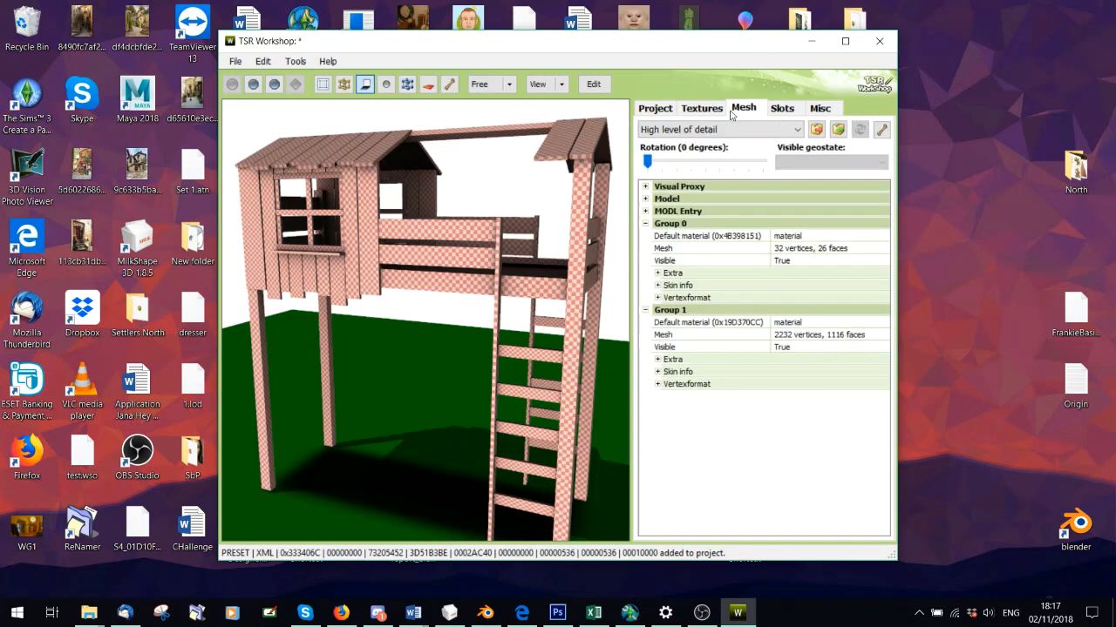
left_click_drag(460, 212, 435, 204)
left_click(720, 129)
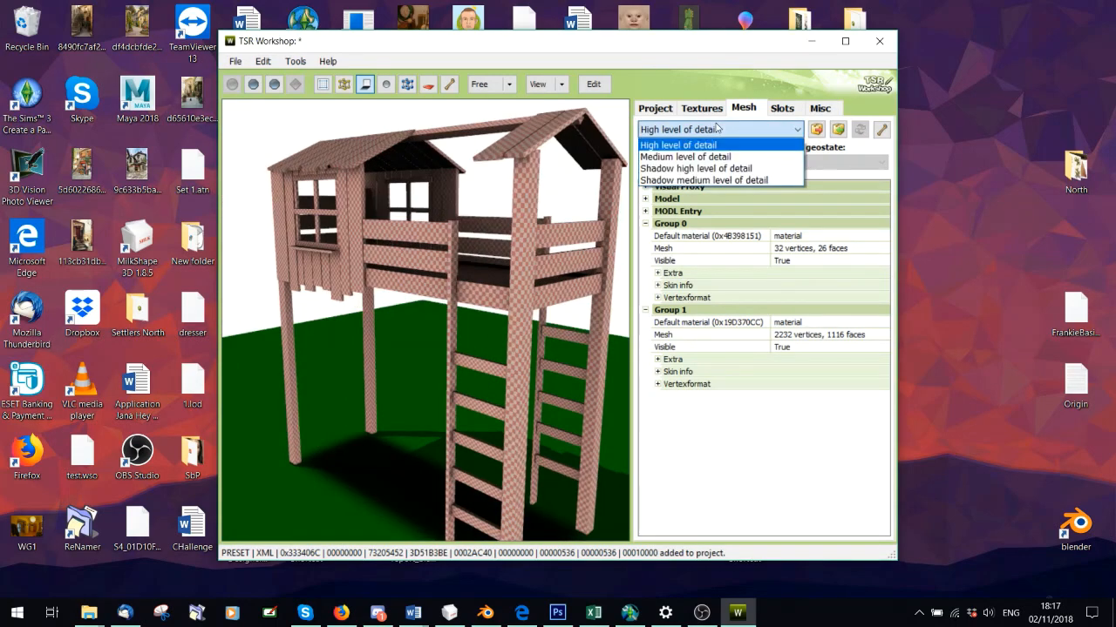
left_click(713, 142)
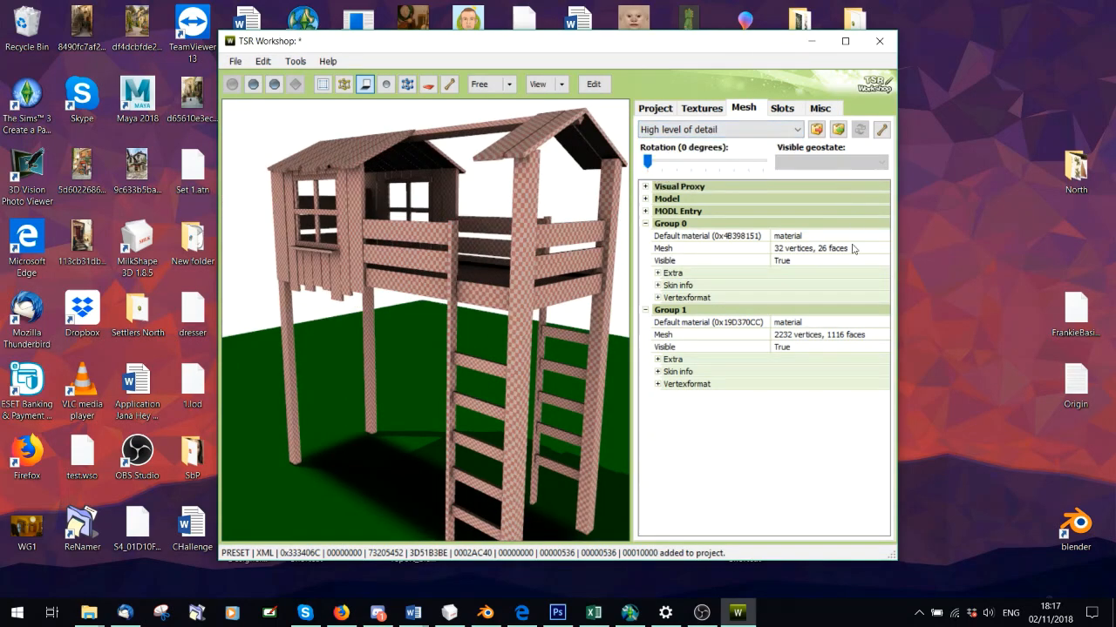
Examine the shader and parameters of Group 0's default material, and close it without changes.
left_click_drag(510, 201, 922, 232)
left_click(880, 237)
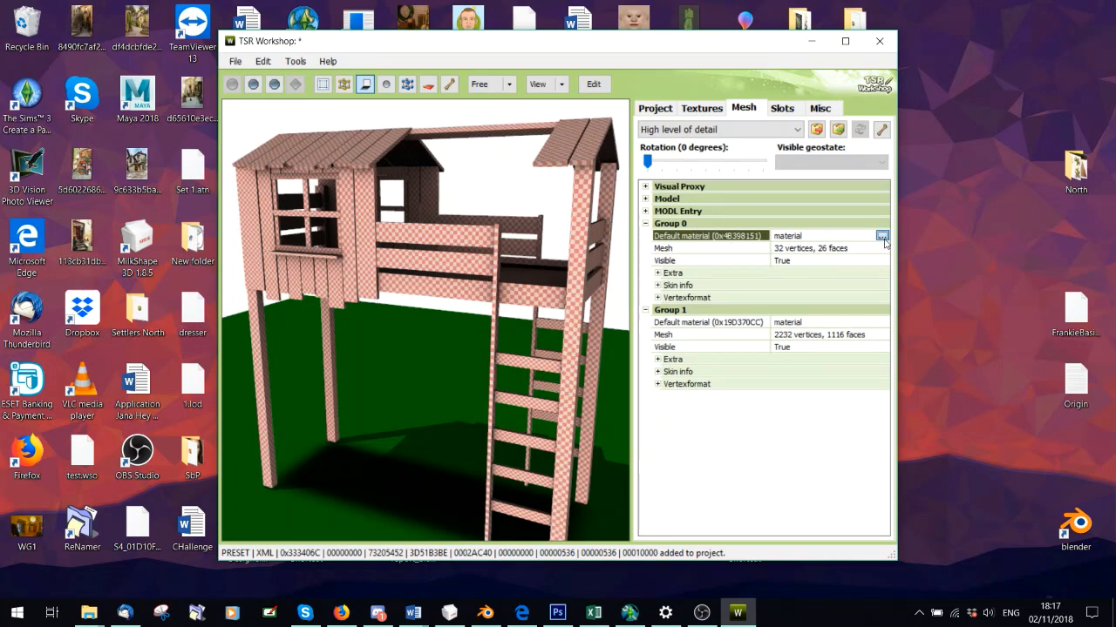
left_click(882, 236)
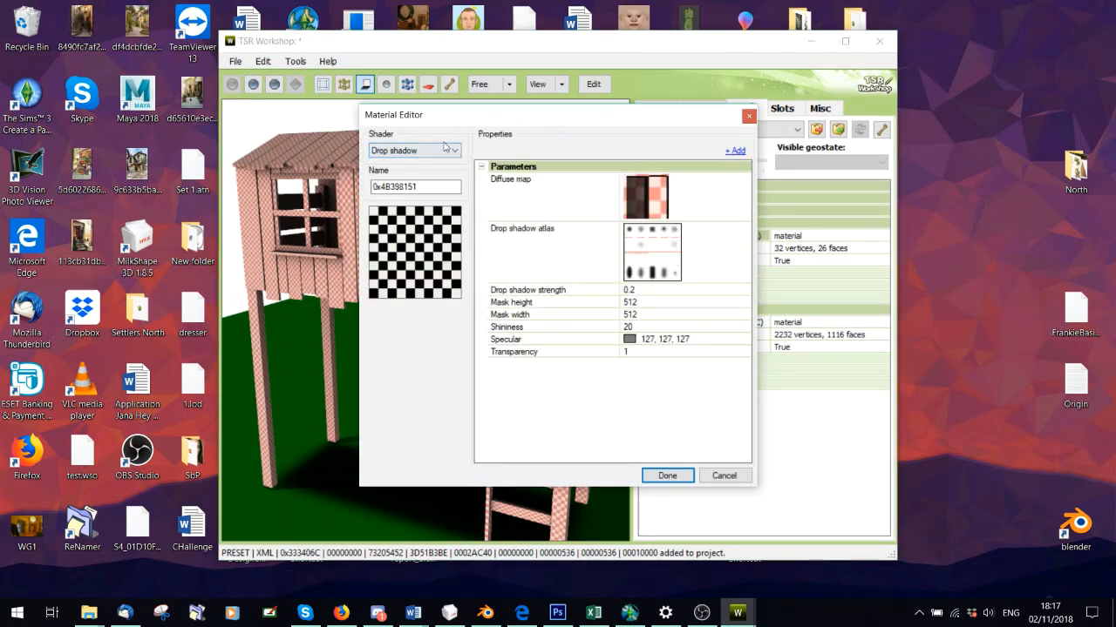
left_click(404, 151)
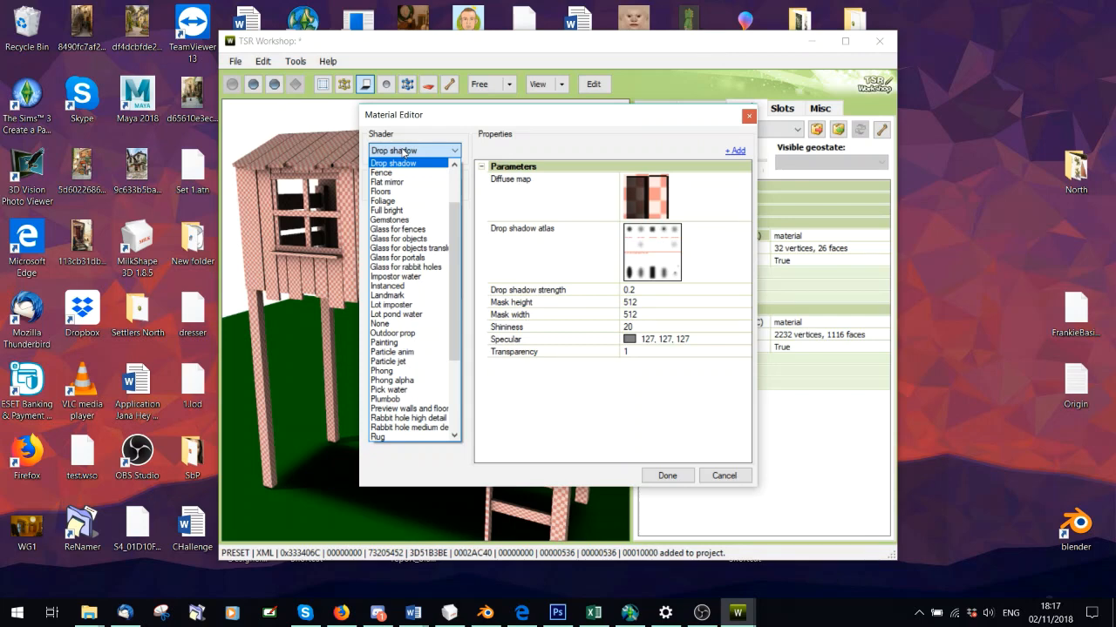
left_click(403, 151)
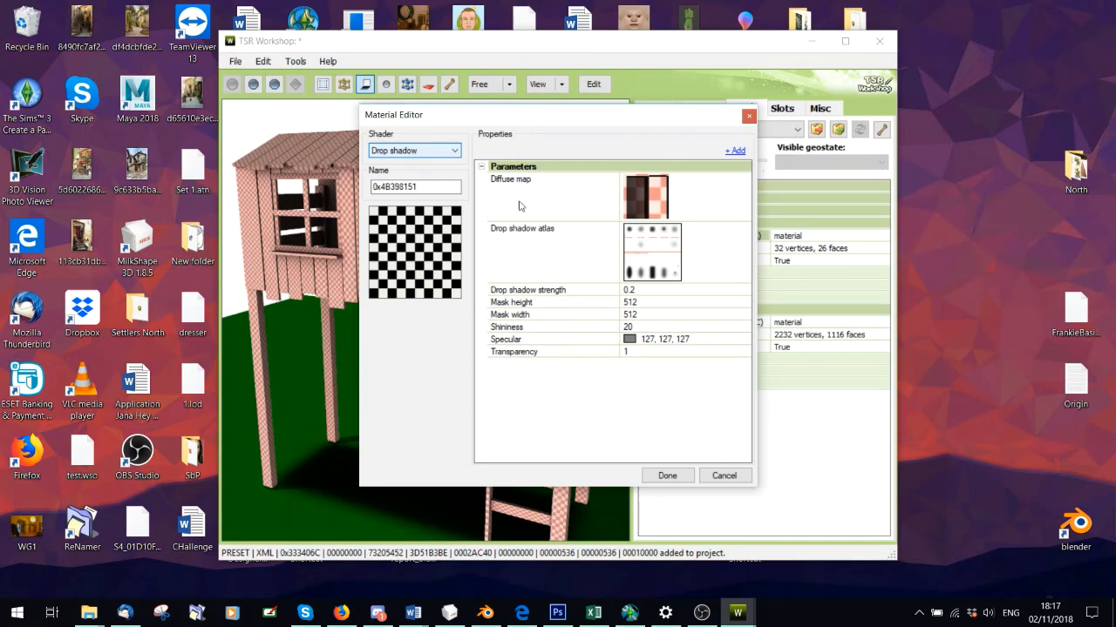
left_click_drag(626, 122, 440, 181)
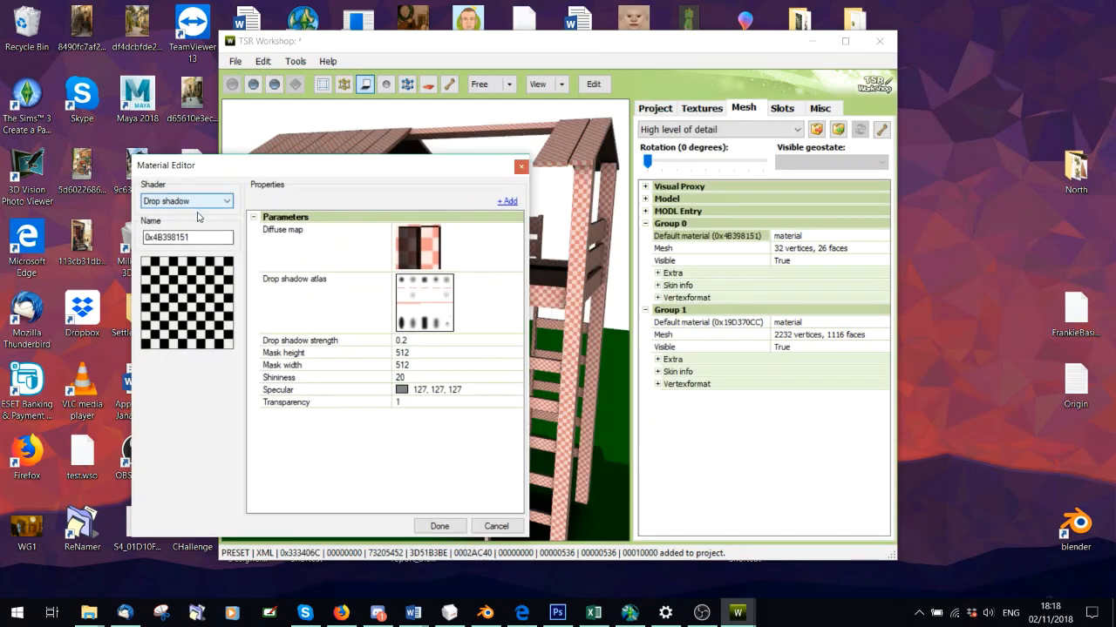
left_click(521, 166)
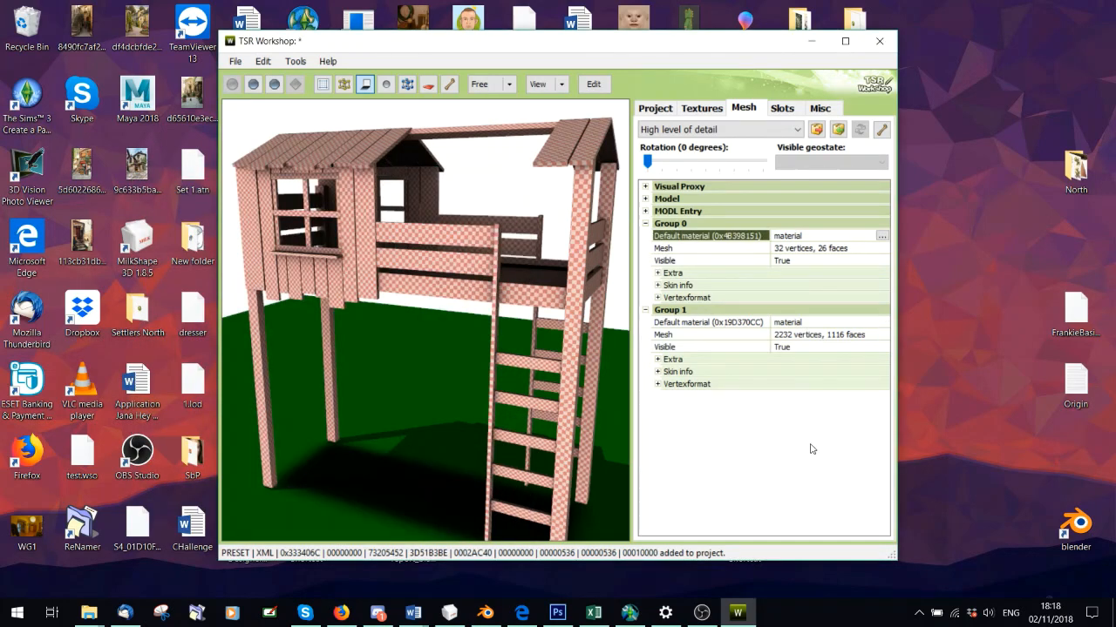
Check the shader options for Group 1's default material, and close the material without changes.
left_click(878, 324)
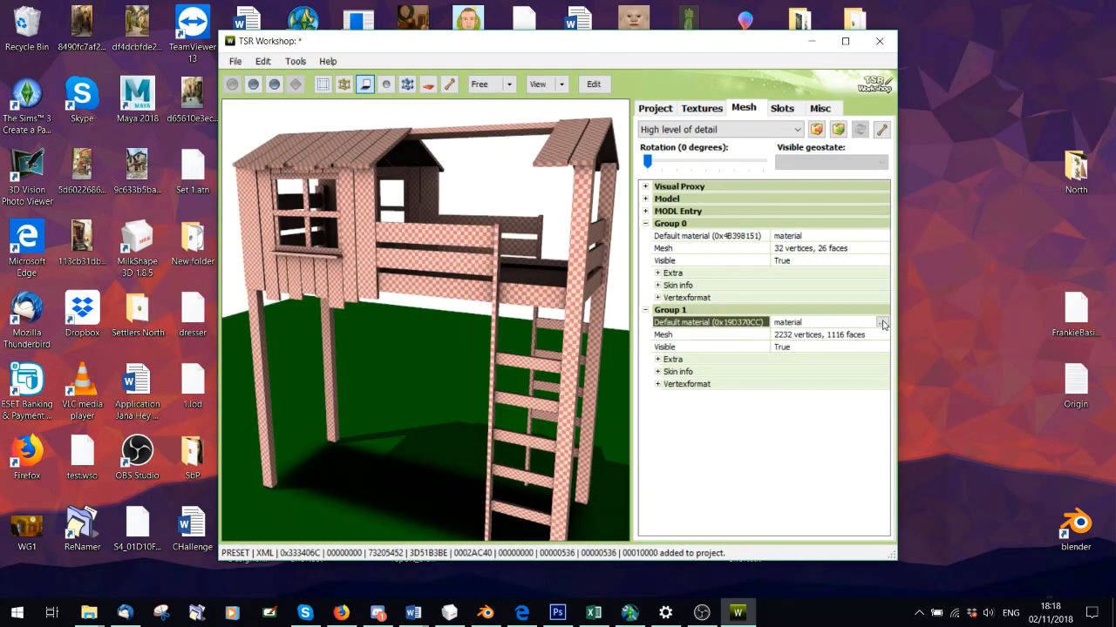
left_click(882, 323)
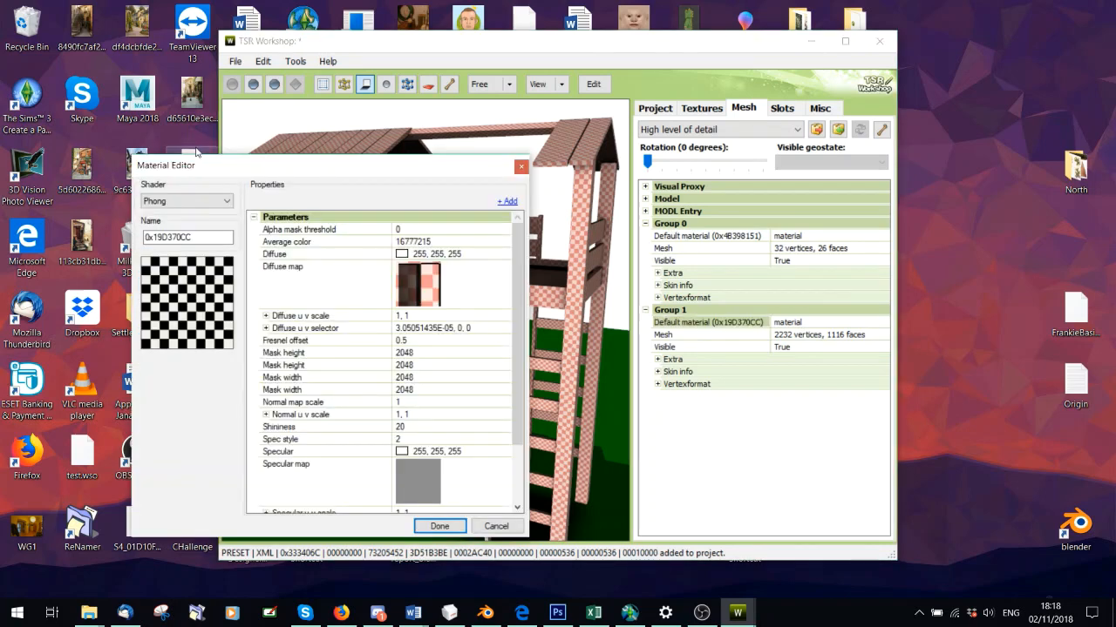
left_click(192, 206)
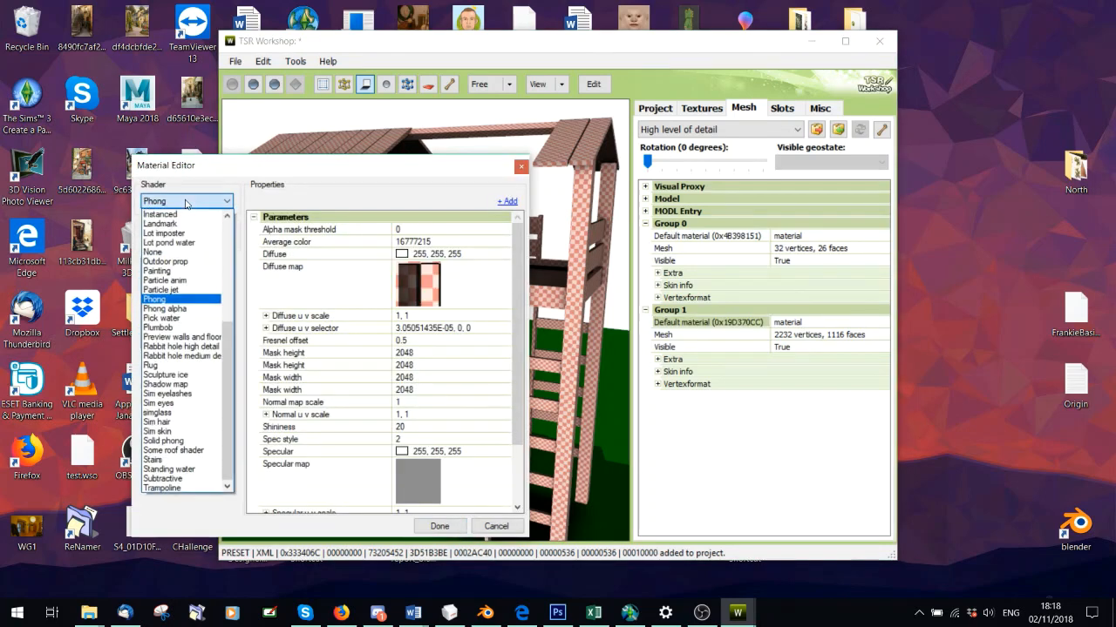
left_click(191, 207)
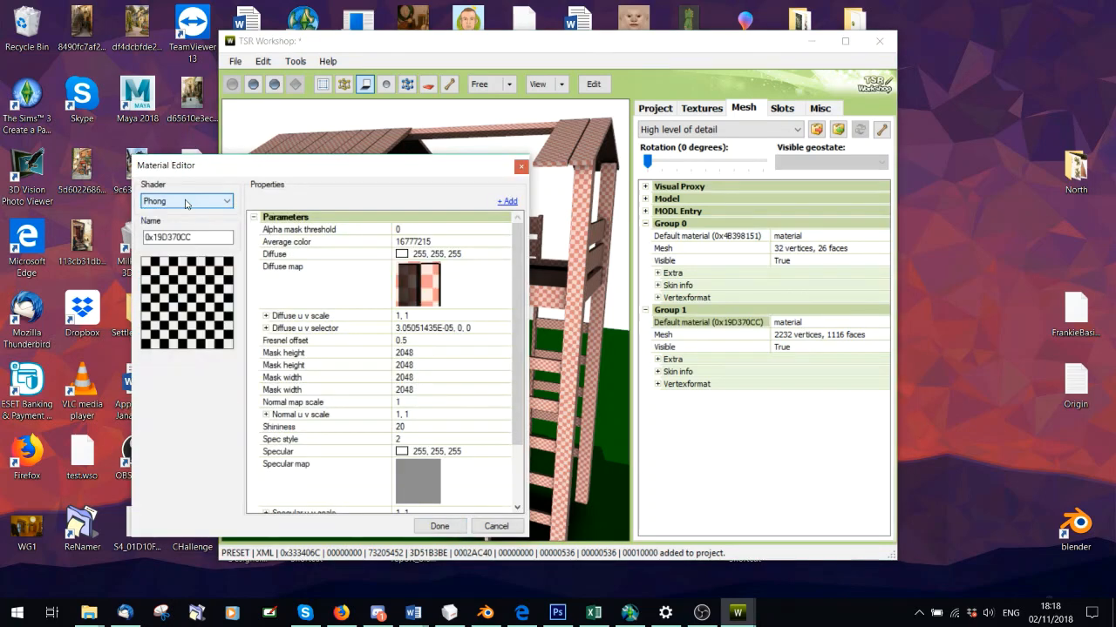
left_click(518, 167)
Remove Group 0 from the bunk bed's high level of detail mesh.
left_click_drag(579, 293, 506, 344)
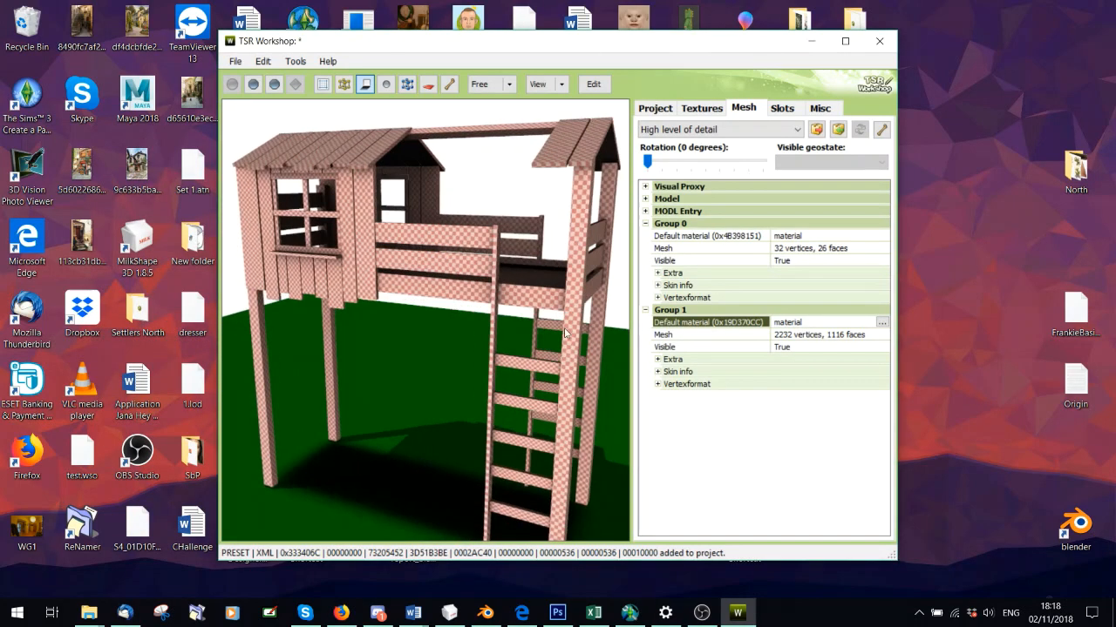
scroll(505, 343, "down", 2)
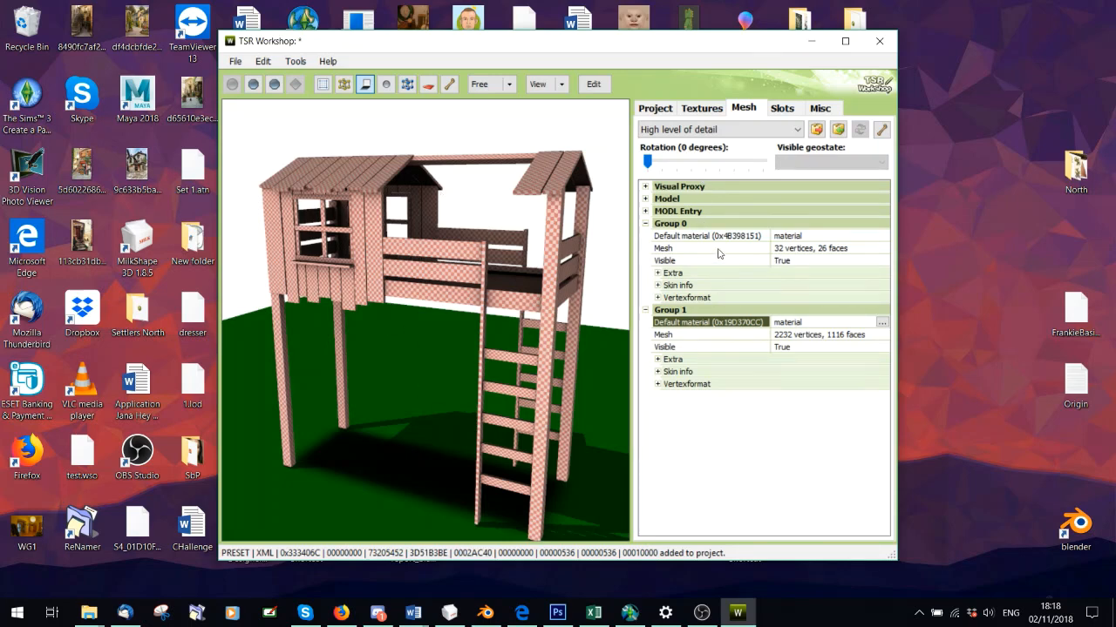
right_click(678, 228)
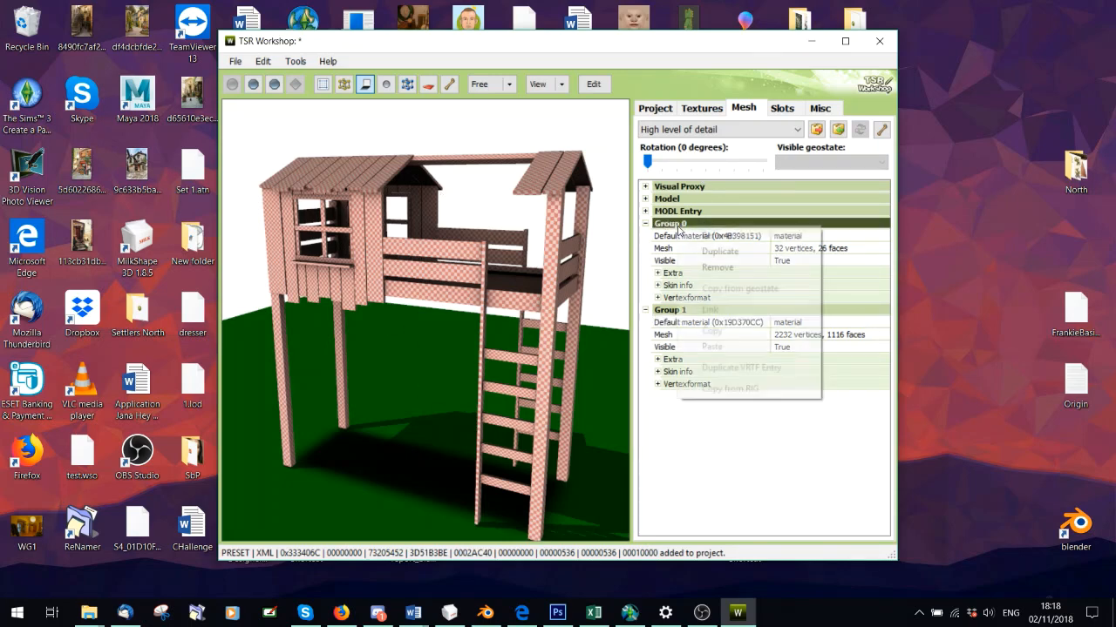
left_click(723, 267)
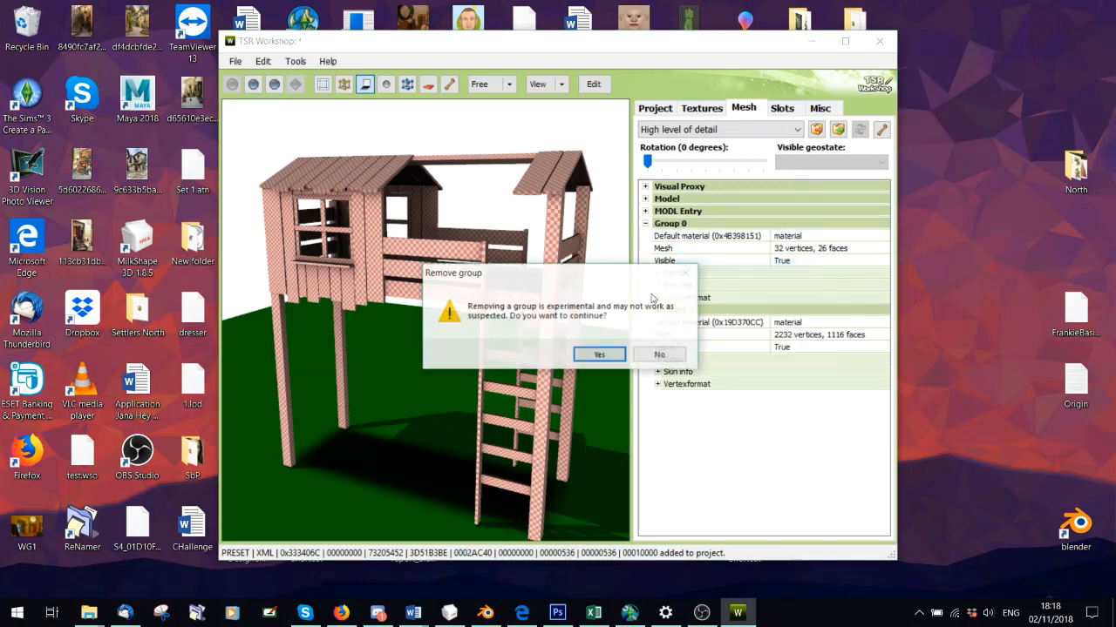
left_click(599, 354)
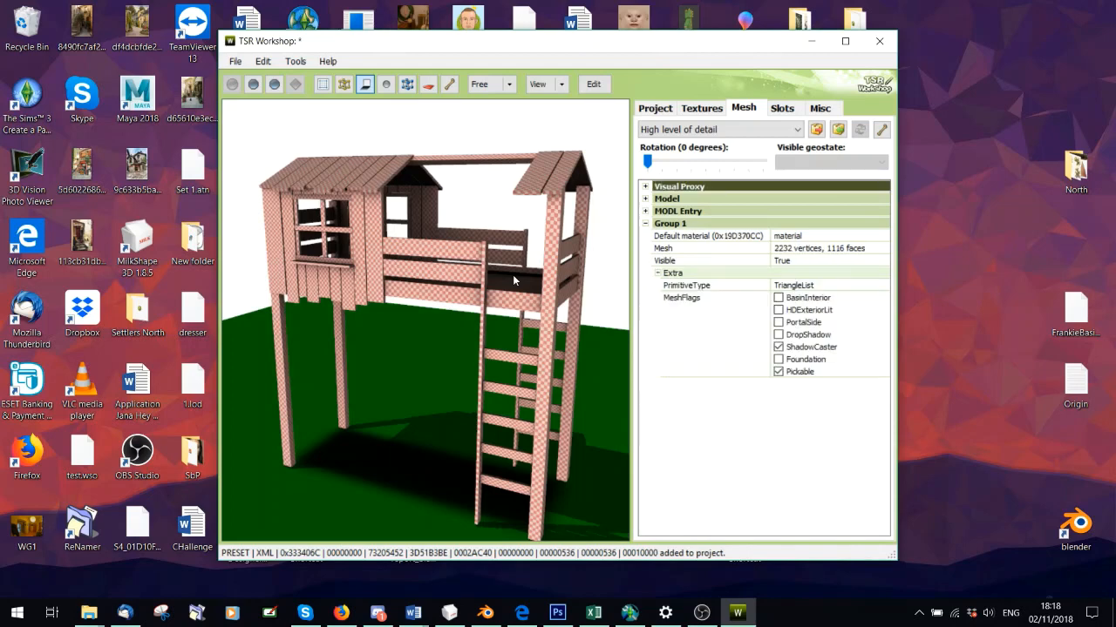
Duplicate Group 1 of the bunk bed's mesh.
right_click(679, 224)
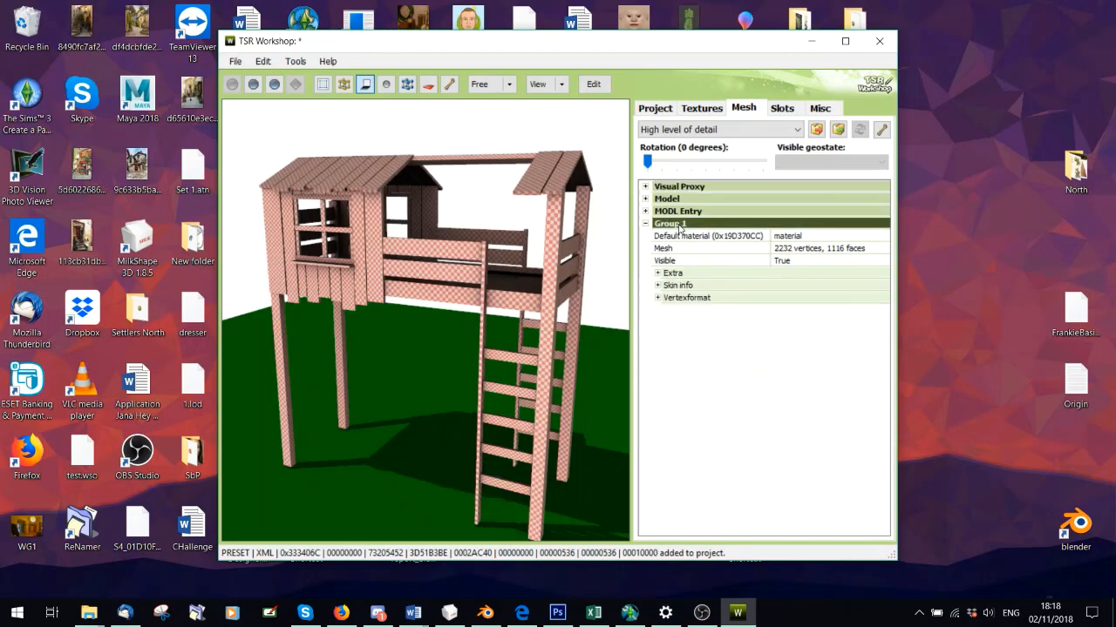
left_click(706, 252)
left_click(599, 353)
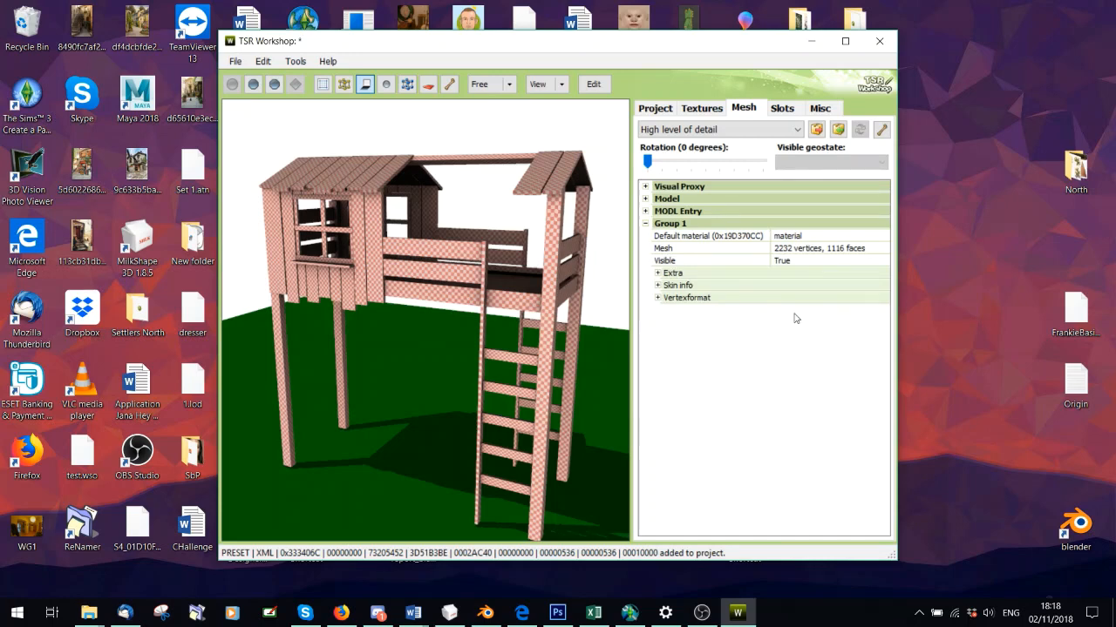
Change the second Group 1's default material to the Phong alpha shader, without filling in that shader's common values.
left_click(883, 322)
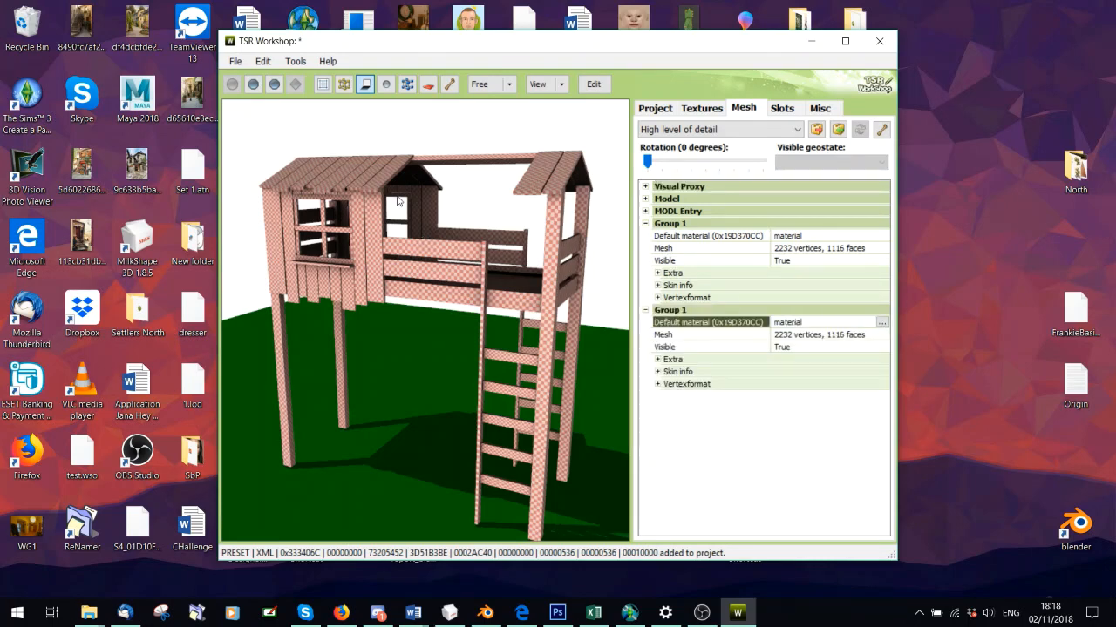
left_click(882, 322)
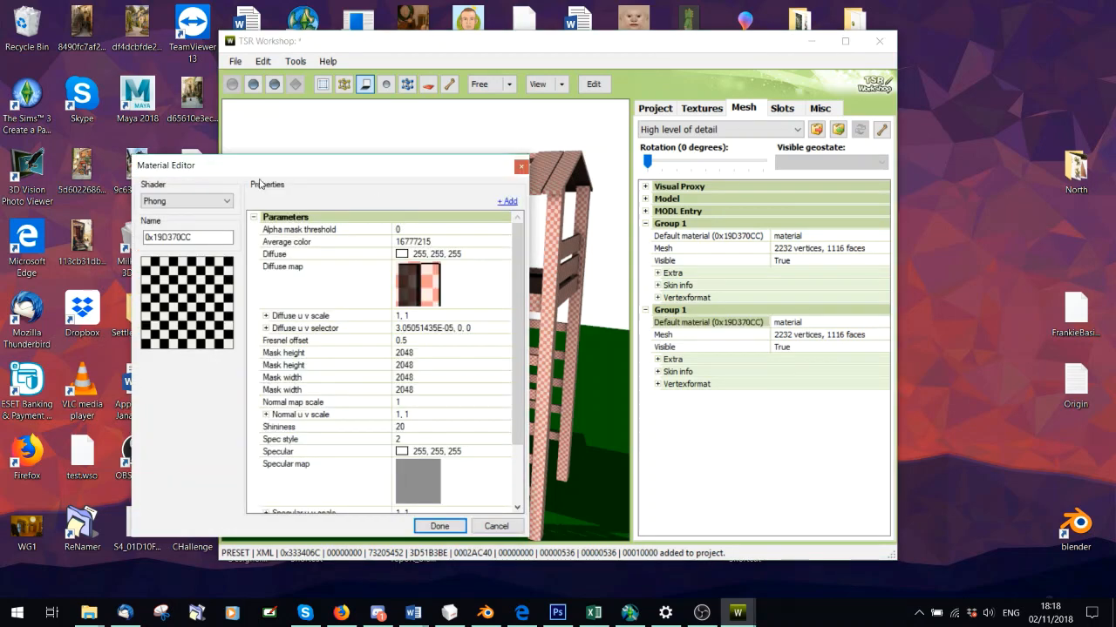
left_click(201, 201)
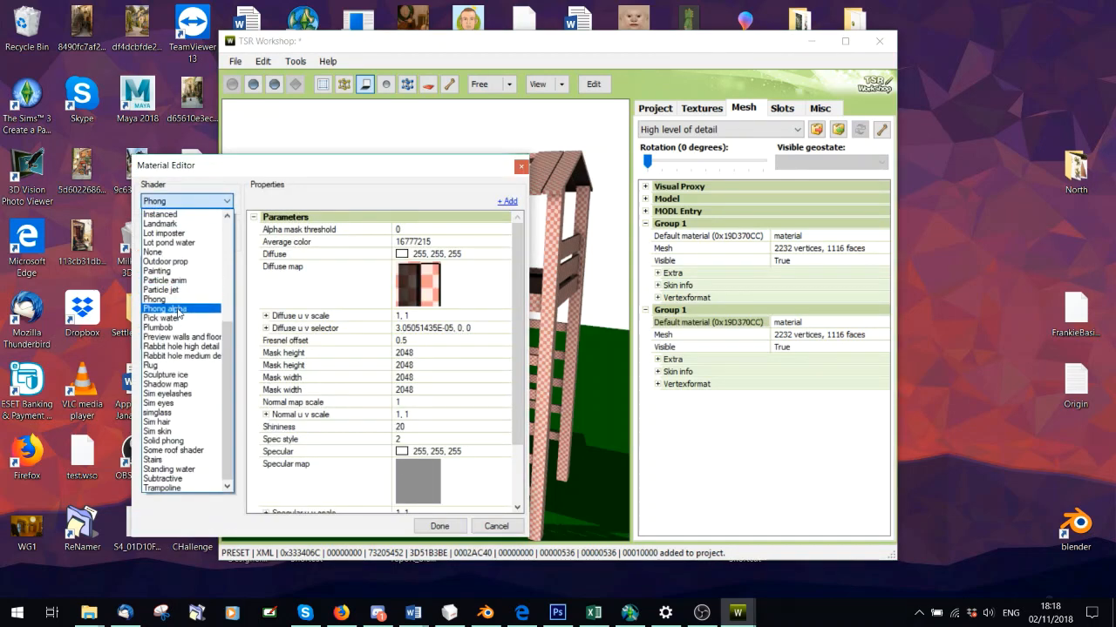
left_click(178, 311)
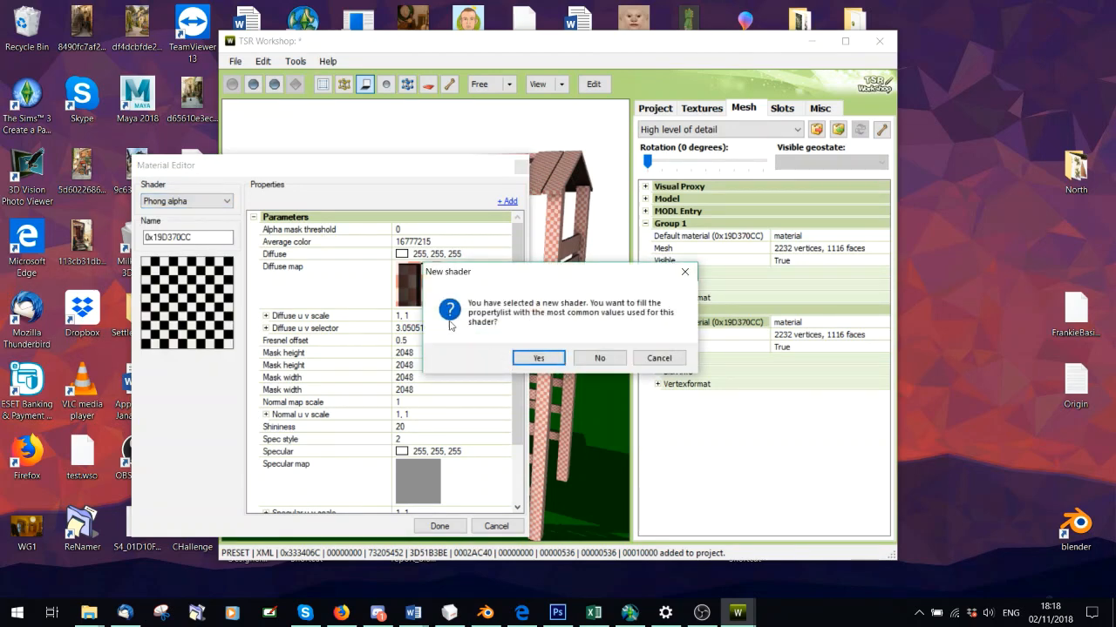
left_click(579, 359)
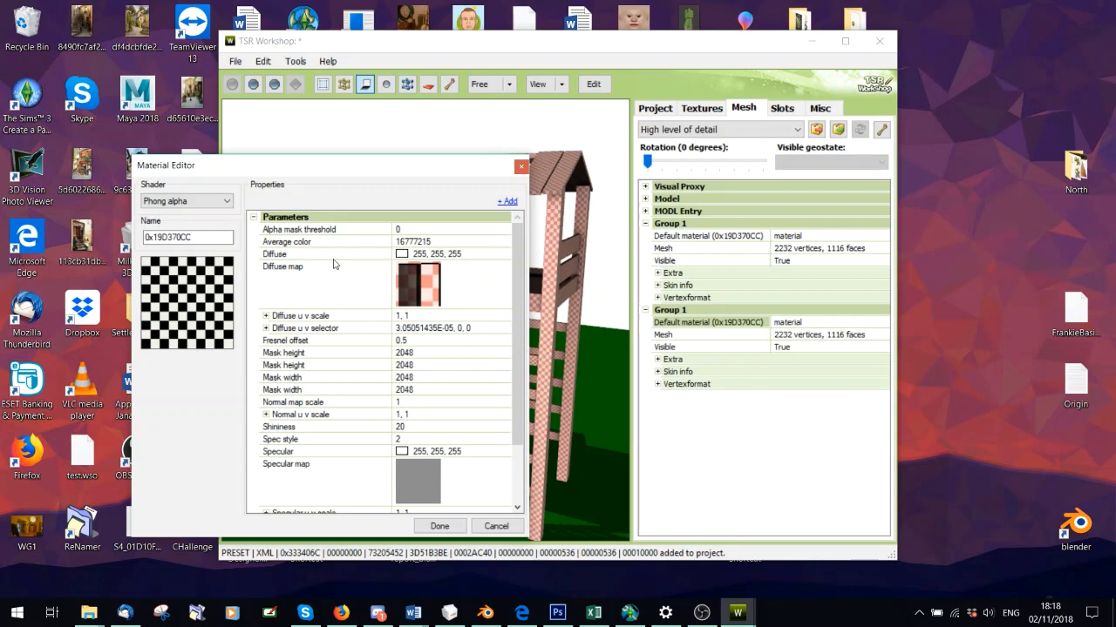
Examine the material's alpha mask threshold and the image and fabric layers that make up its specular and diffuse maps.
left_click(405, 230)
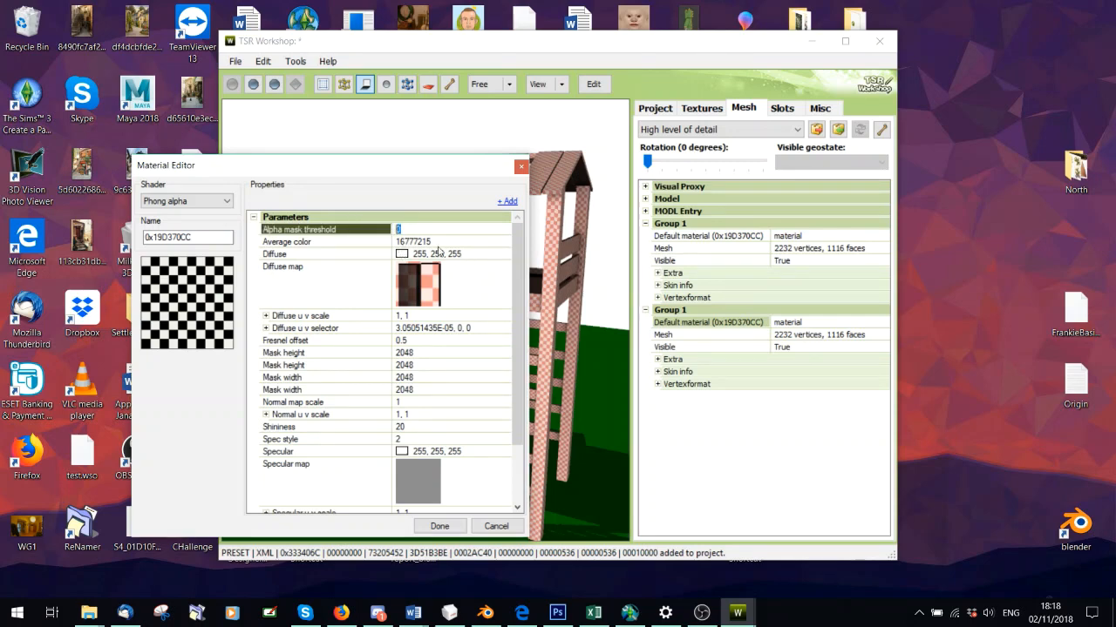
left_click(490, 281)
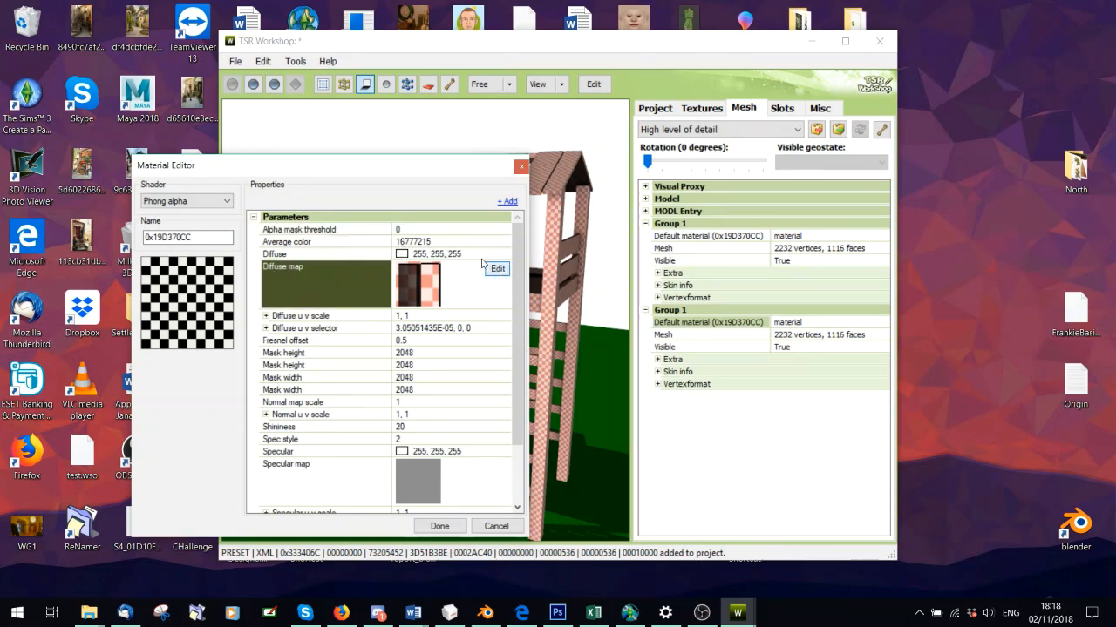
left_click(475, 476)
left_click(497, 466)
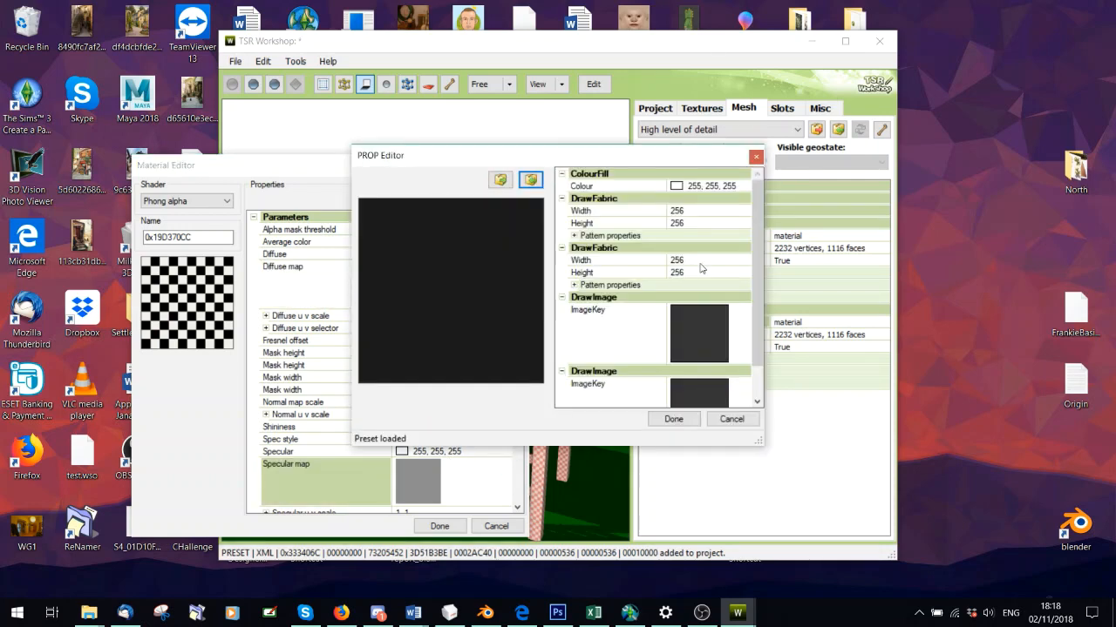
scroll(702, 269, "down", 2)
left_click(756, 158)
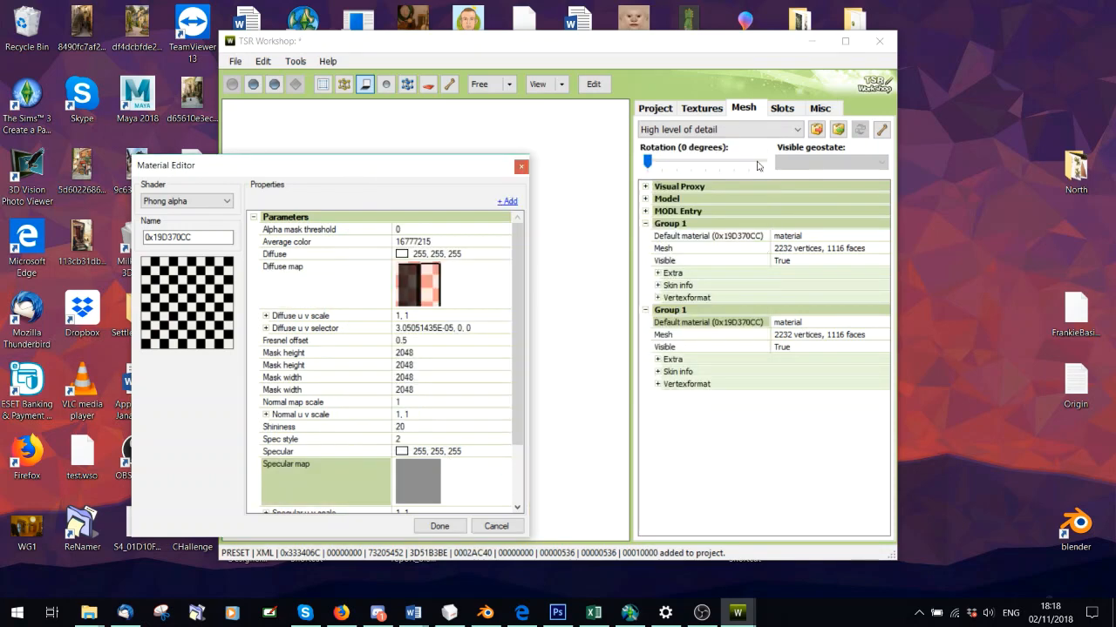
left_click(471, 288)
left_click(498, 271)
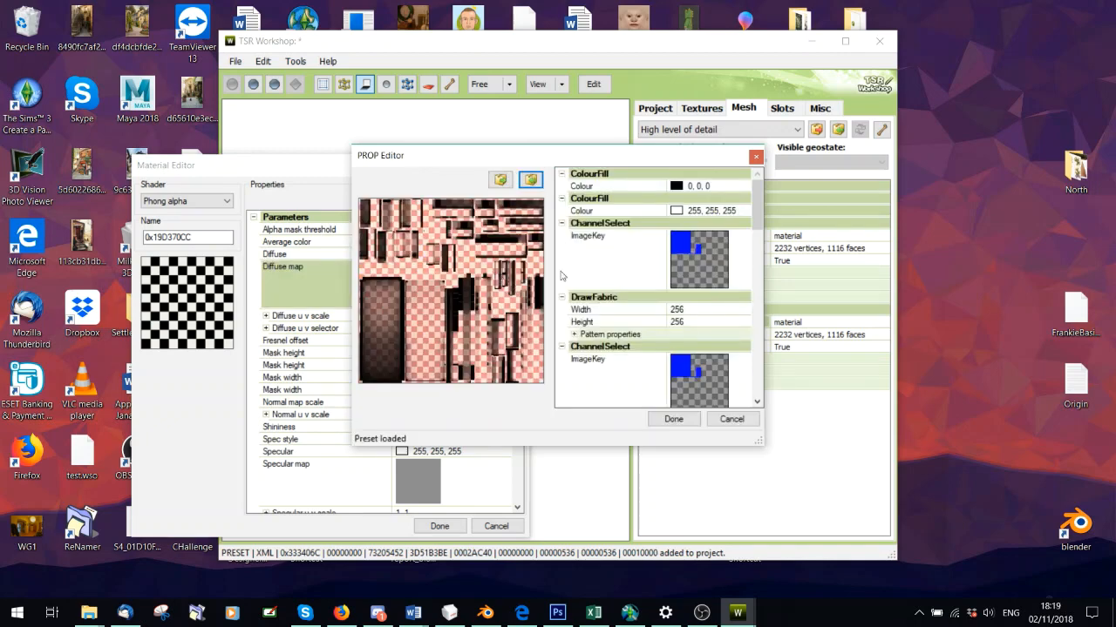
scroll(729, 383, "down", 5)
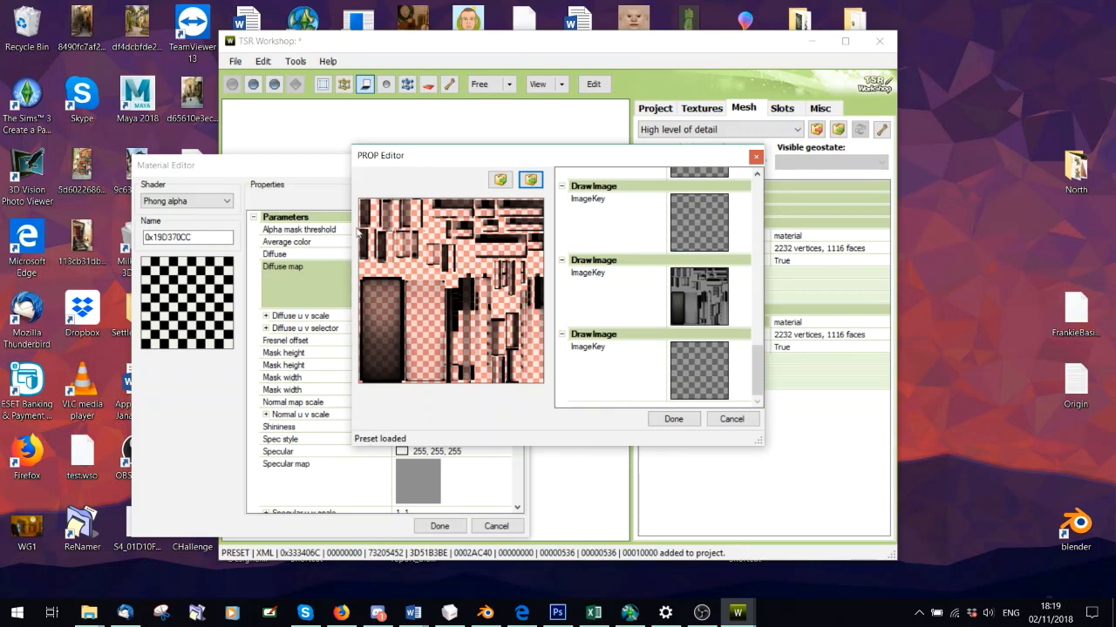
left_click(755, 157)
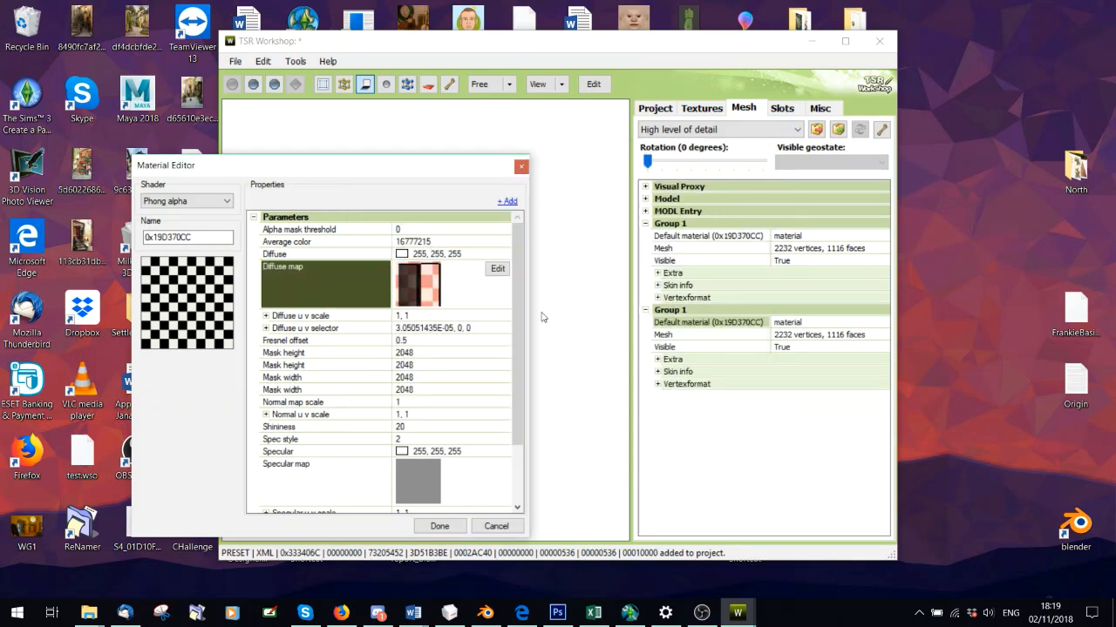
Review the remaining material parameters and the options available for the specular map, and close the material.
left_click_drag(521, 334, 501, 399)
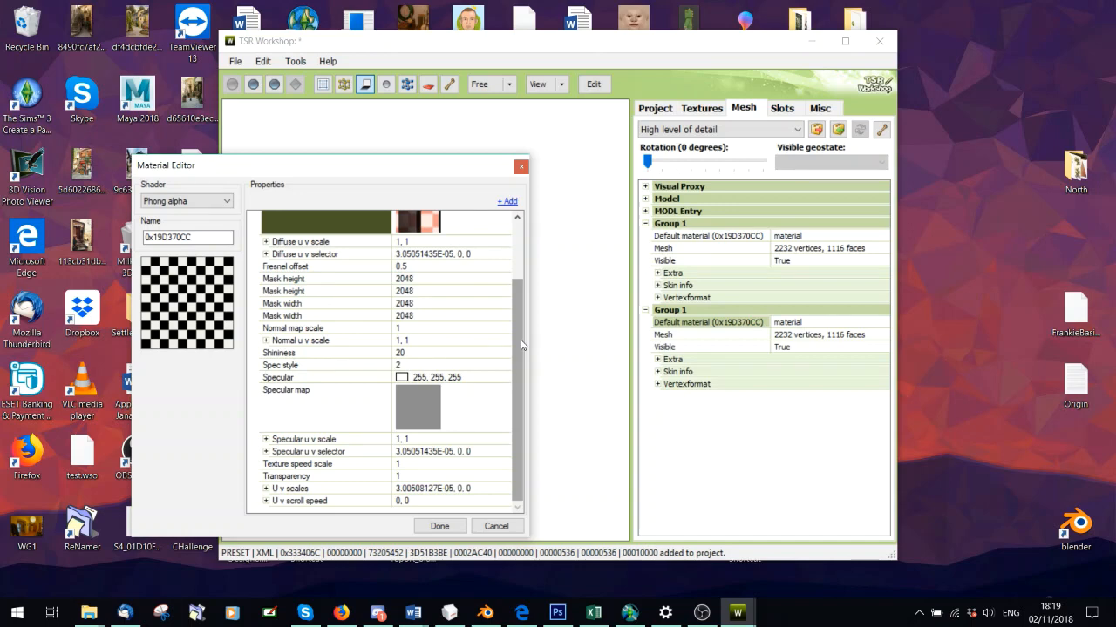
right_click(303, 400)
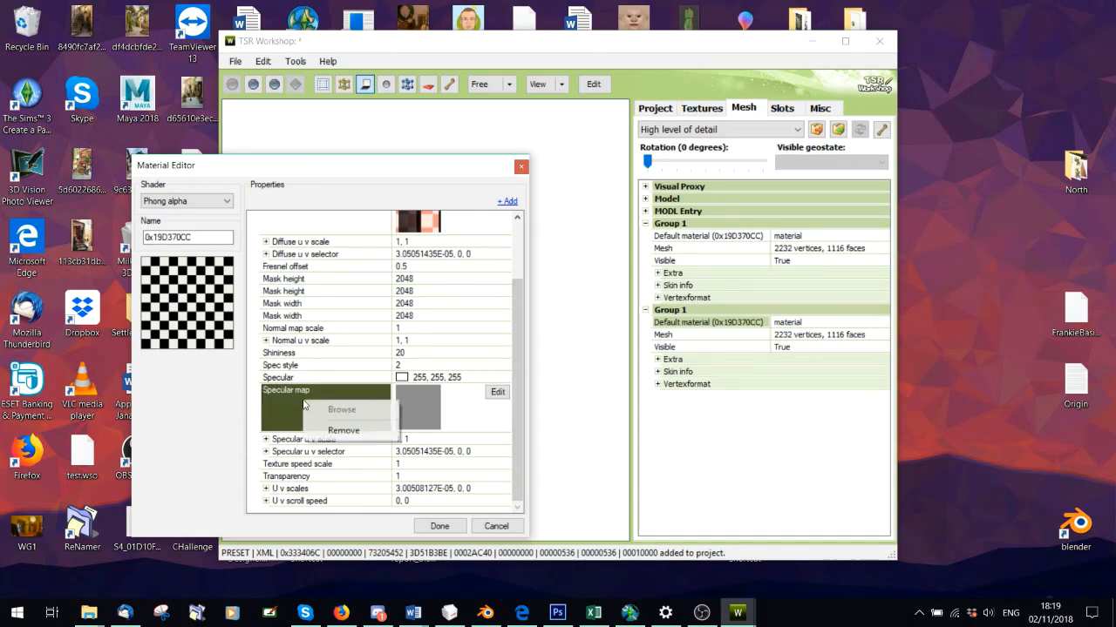
left_click(513, 354)
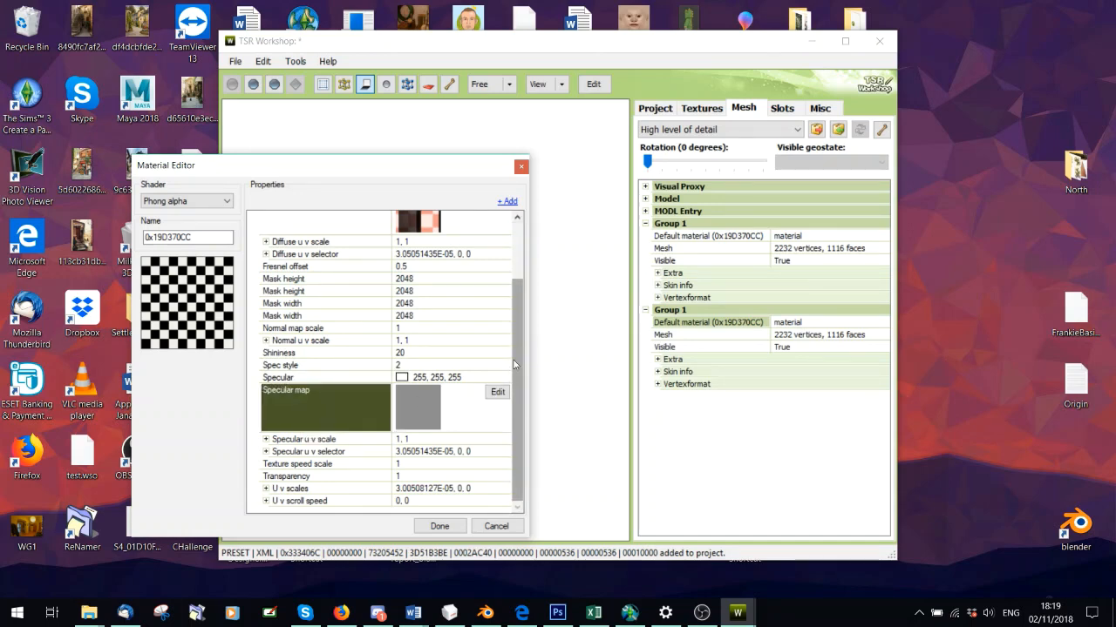
left_click_drag(512, 429, 514, 364)
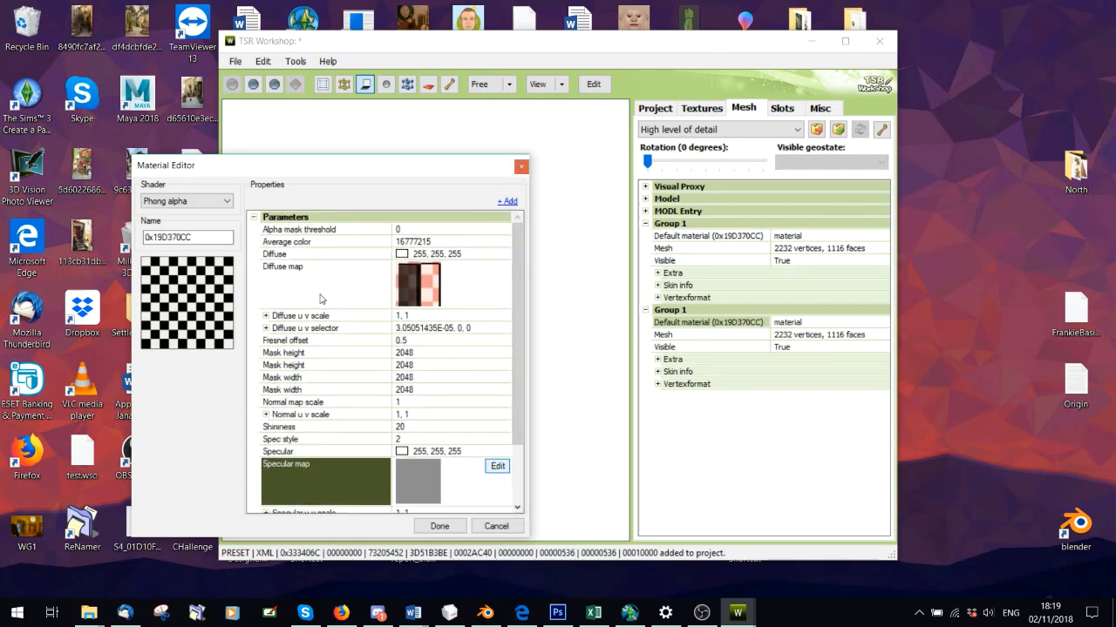
left_click(521, 169)
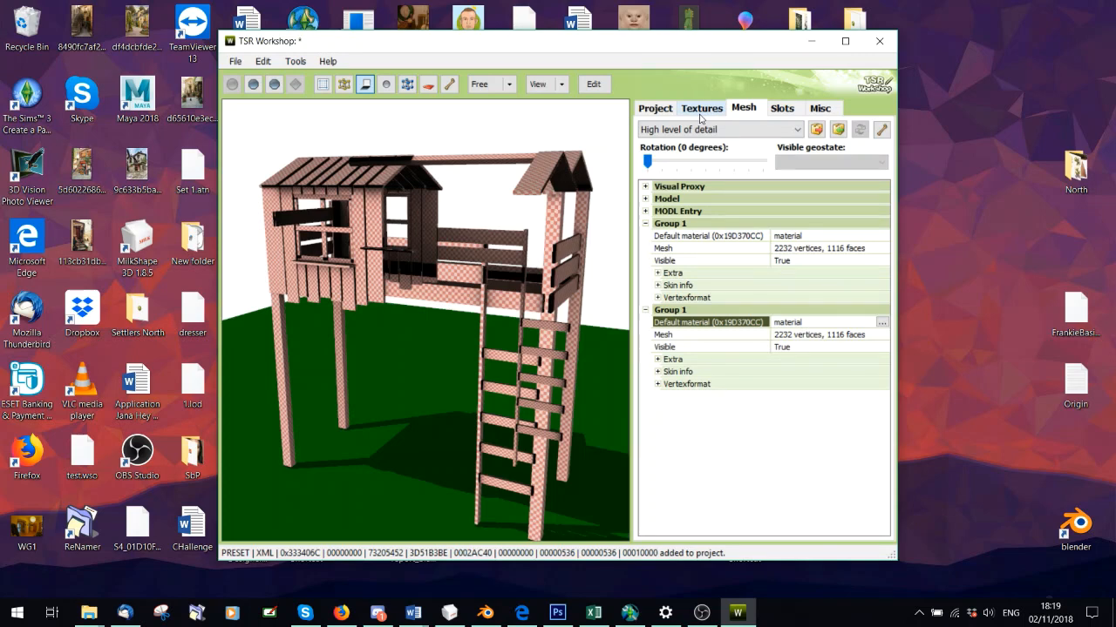
View the bunk bed's footprint slot entry and inspect the shading of its boards from several angles.
left_click(783, 109)
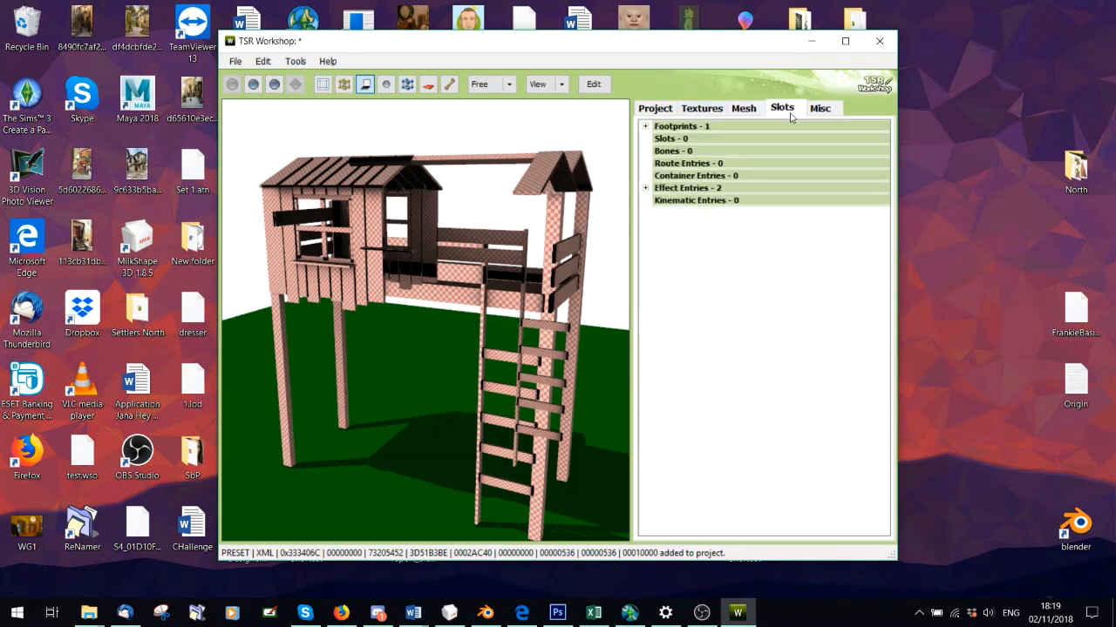
left_click(645, 127)
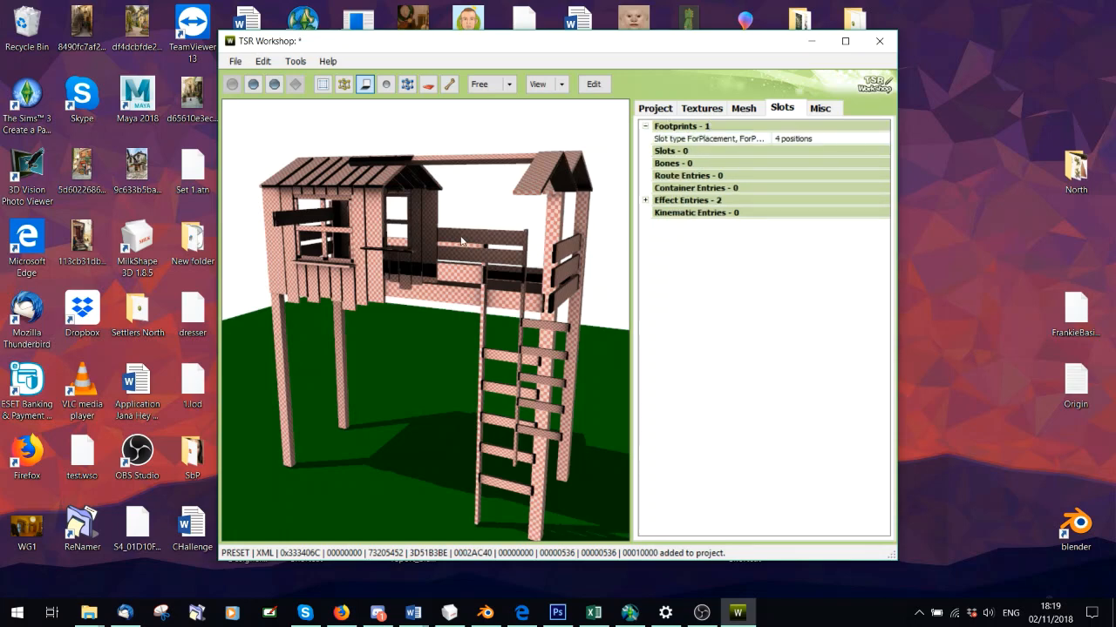
scroll(462, 242, "down", 1)
left_click_drag(462, 241, 494, 282)
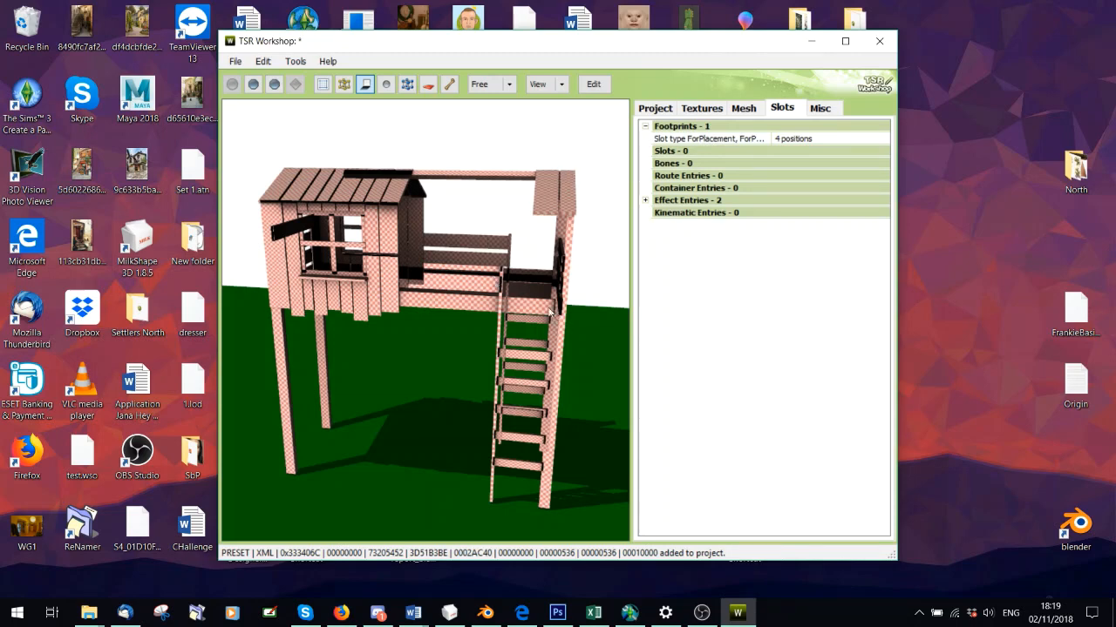
left_click_drag(482, 237, 470, 299)
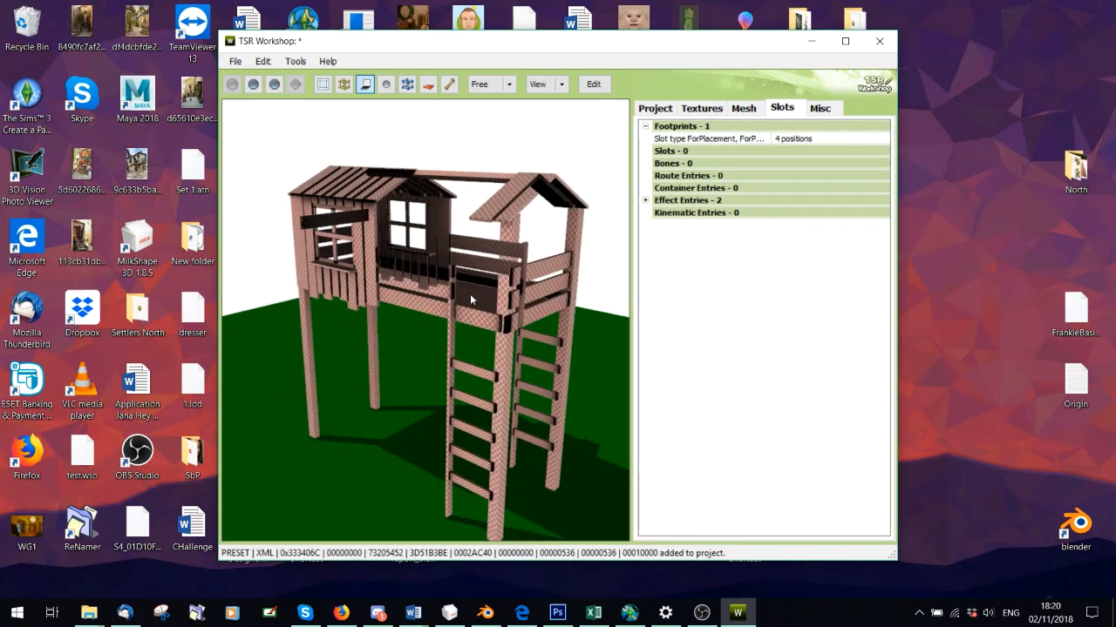
Change the second Group 1's material to the Phong shader without its common values, duplicate it for this group only, and update all LODs.
left_click(750, 108)
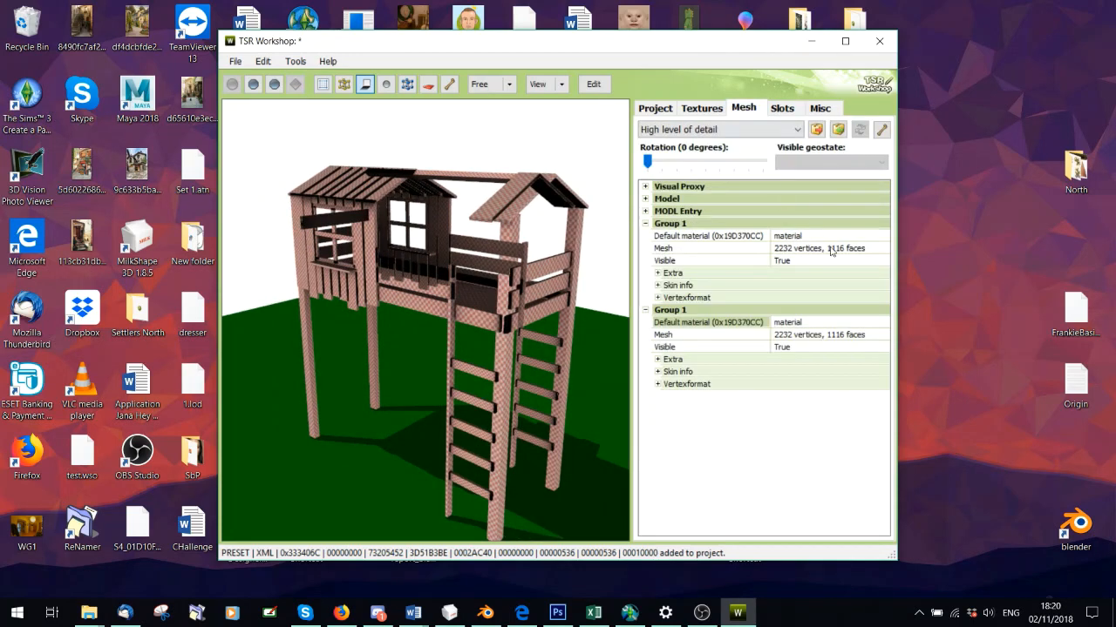
left_click(877, 323)
left_click(882, 323)
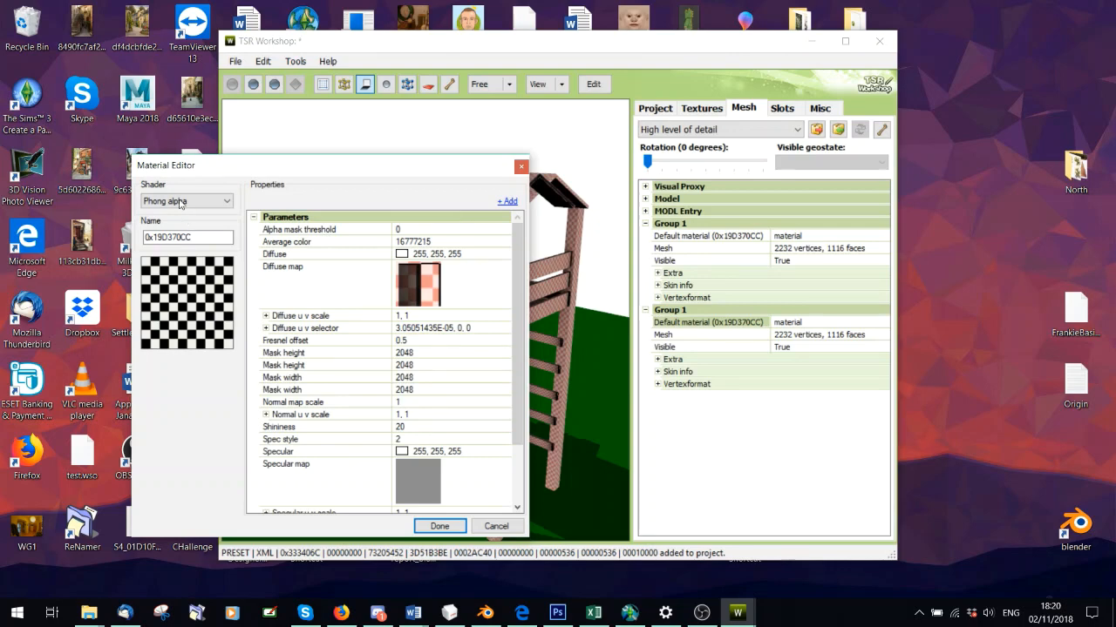
left_click(183, 202)
left_click(178, 299)
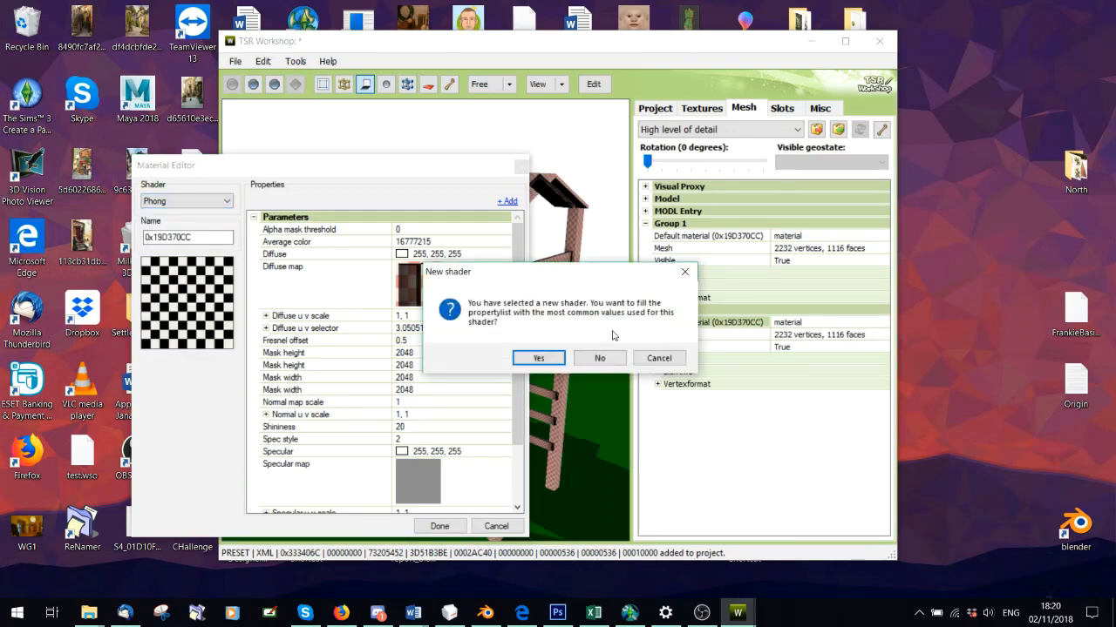
left_click(601, 356)
left_click(440, 525)
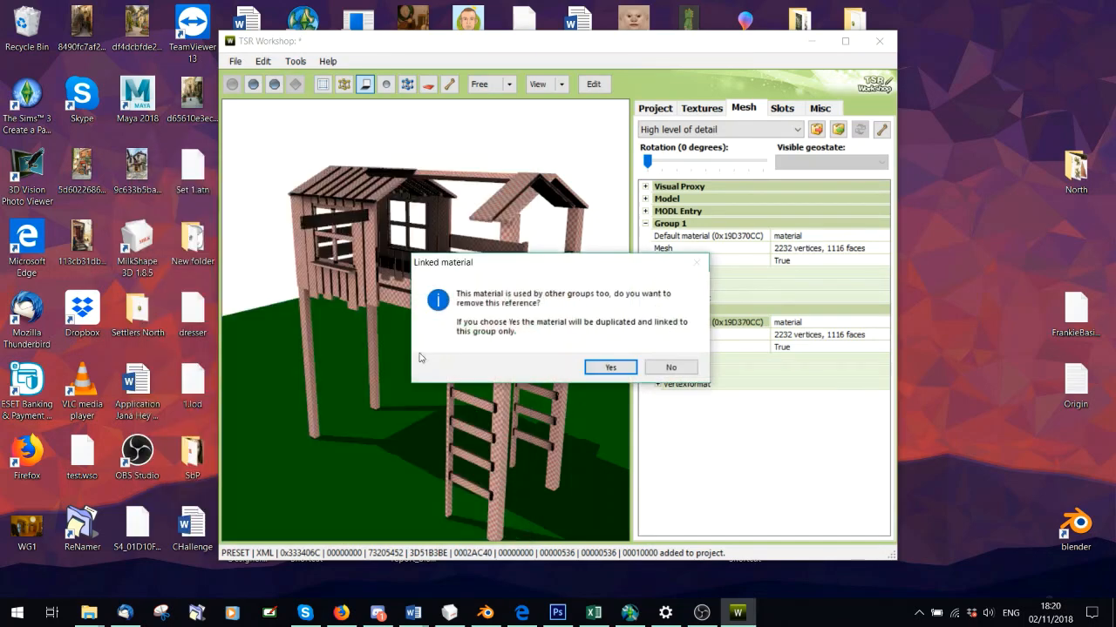
left_click(602, 366)
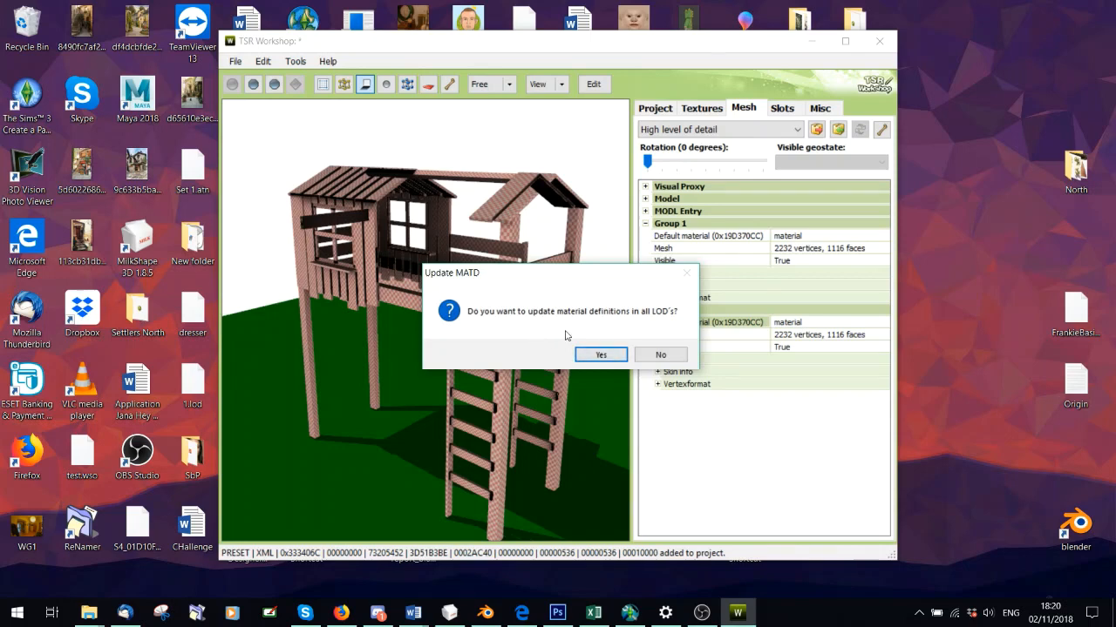
left_click(601, 354)
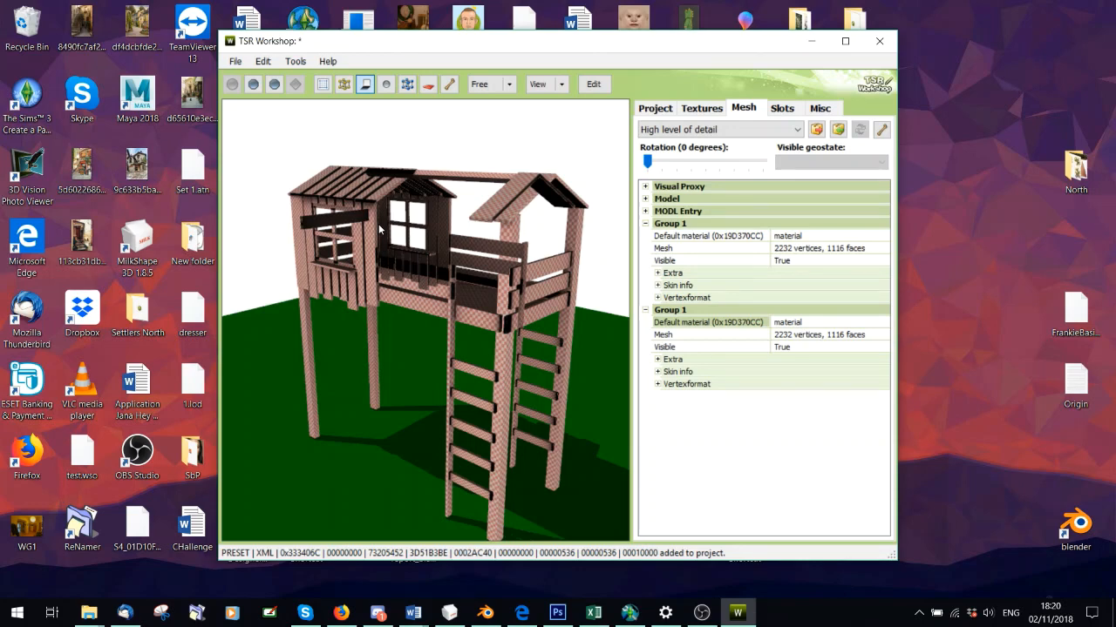
Display the bunk bed's footprint outline and inspect it from several angles.
left_click(782, 108)
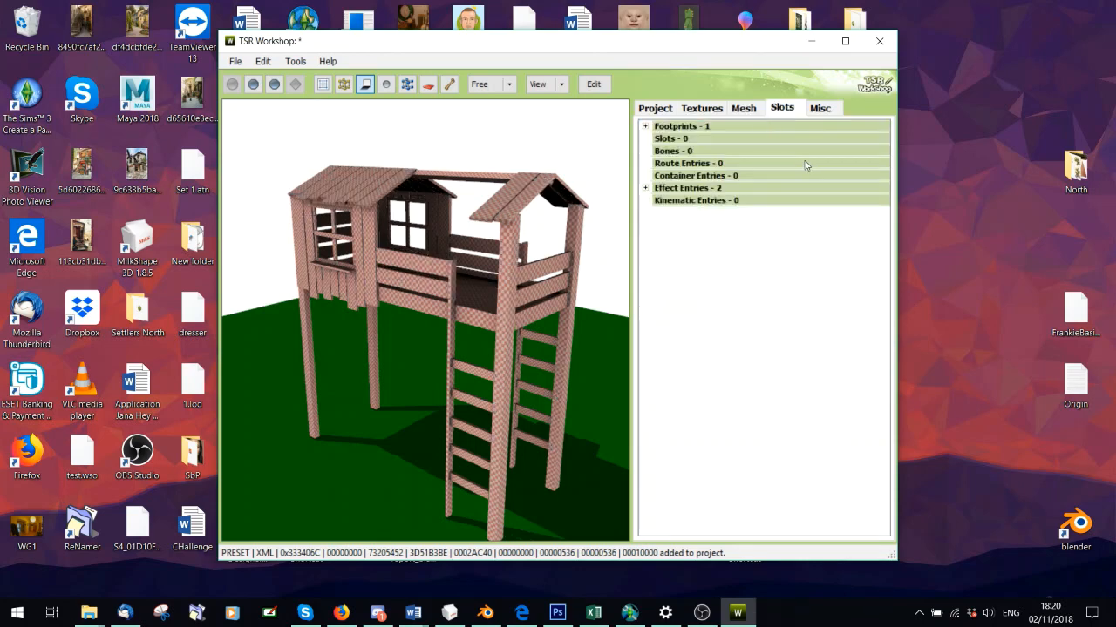
left_click(645, 126)
left_click_drag(436, 288, 490, 280)
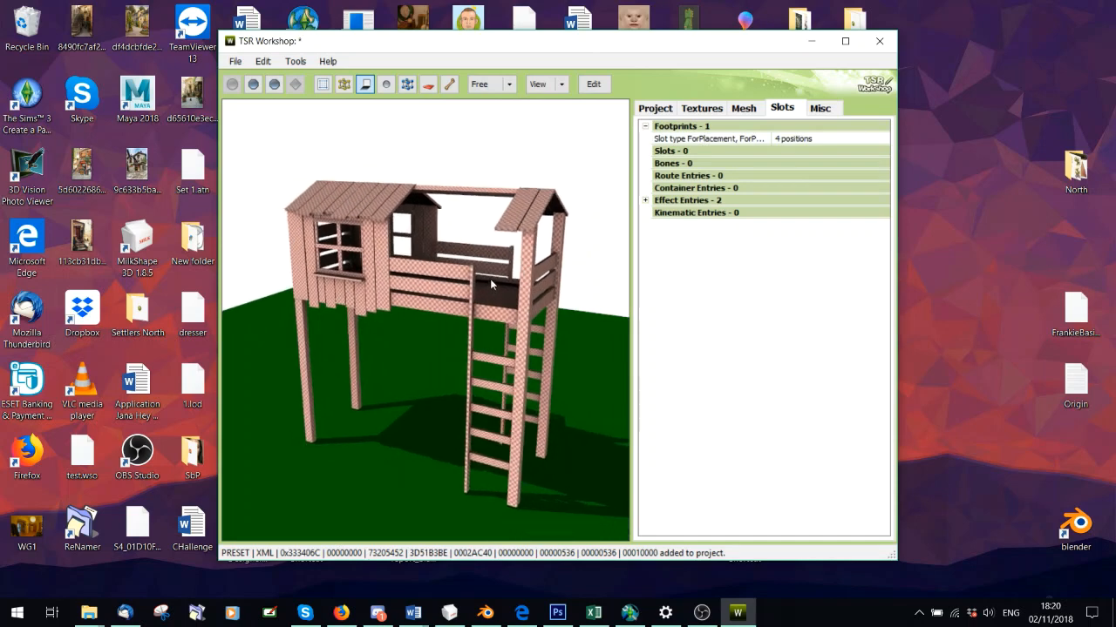
left_click(876, 143)
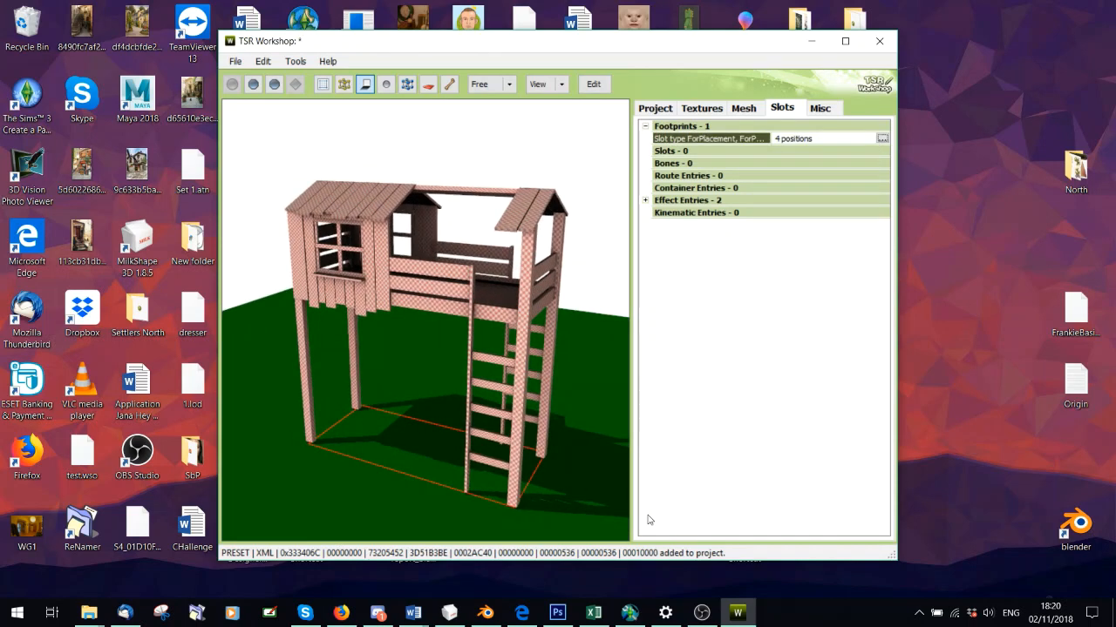
left_click_drag(545, 392, 233, 307)
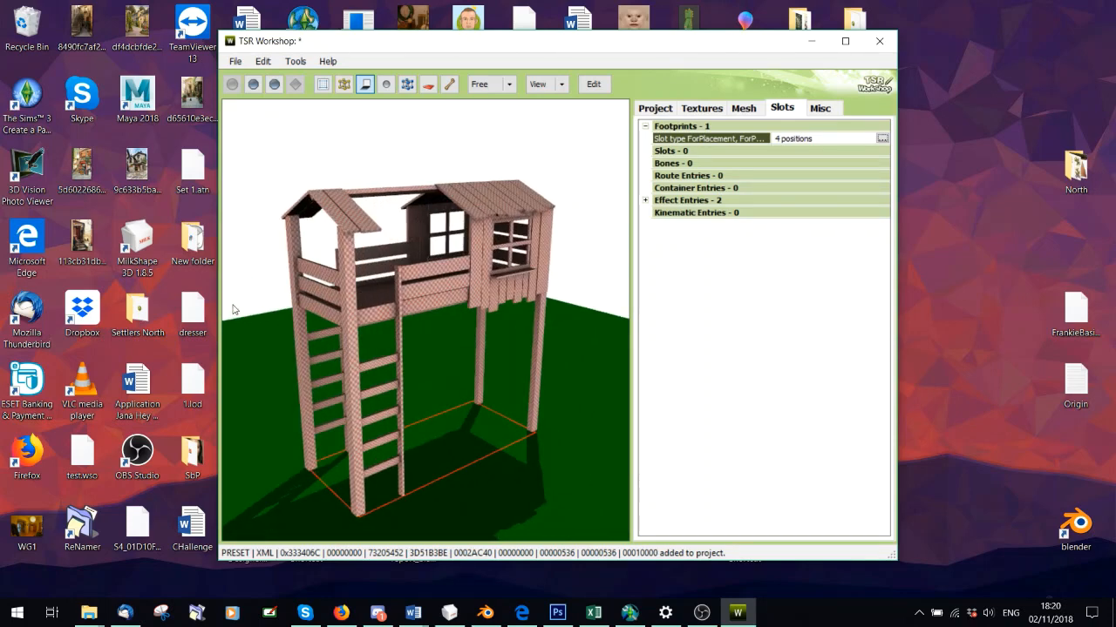
left_click_drag(232, 308, 309, 306)
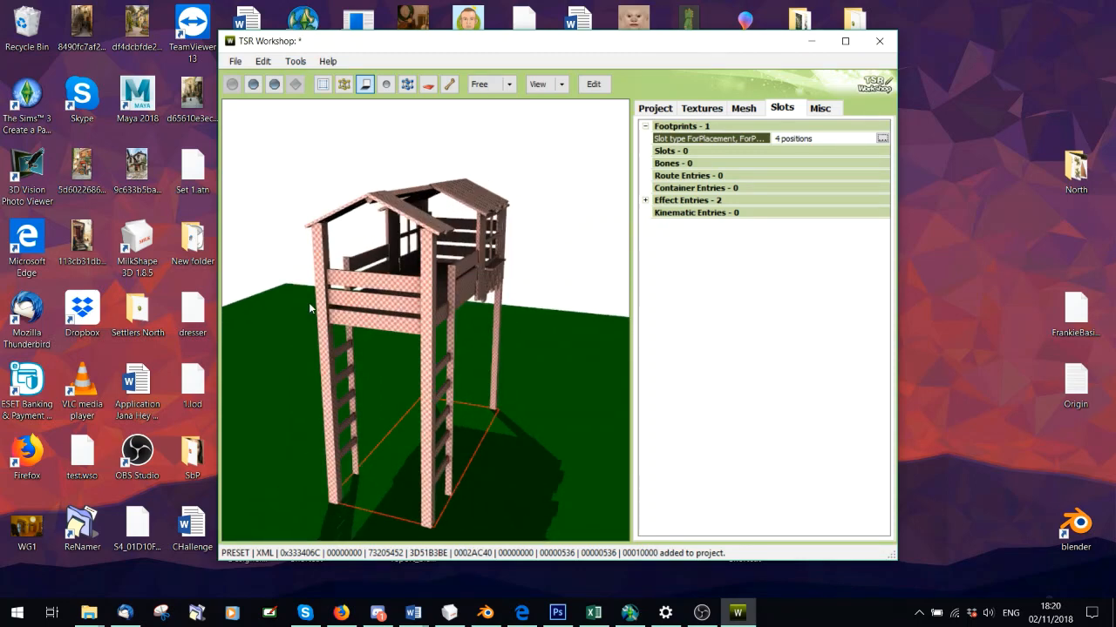
left_click_drag(309, 302, 547, 346)
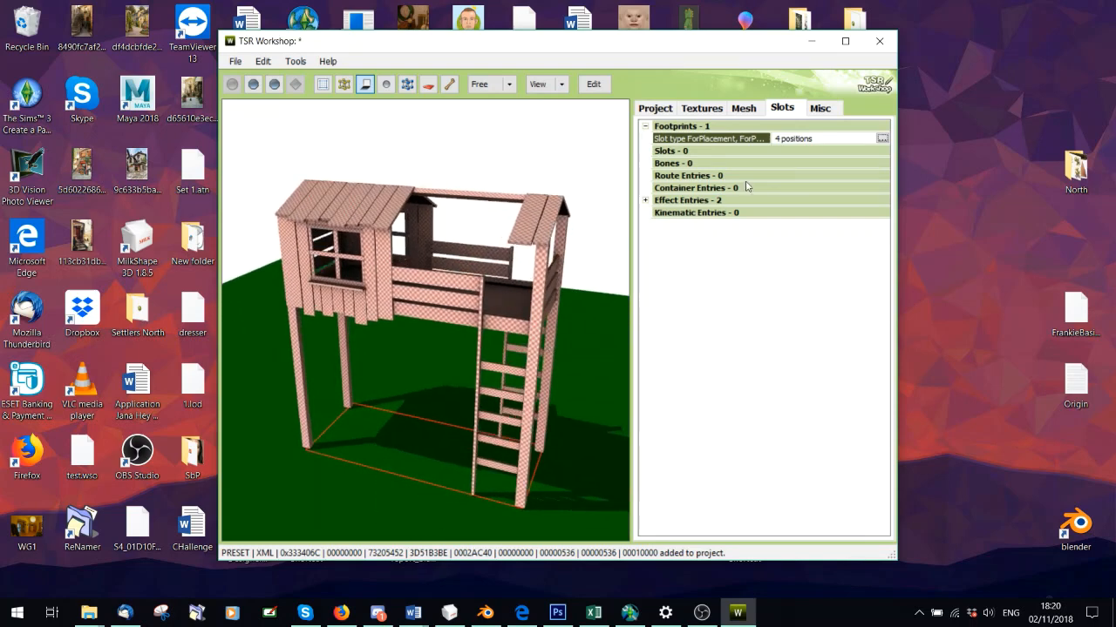
Recalculate the bunk bed's footprint from the first mesh with 2232 vertices and 1116 faces, and apply it.
left_click(882, 139)
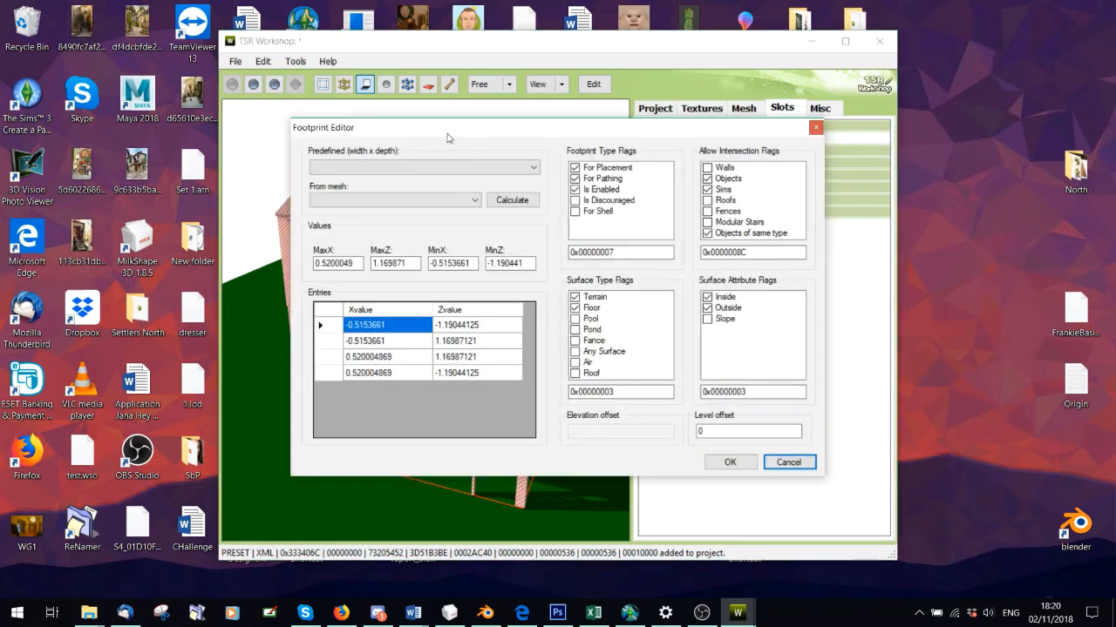
left_click_drag(447, 138, 516, 95)
left_click(424, 155)
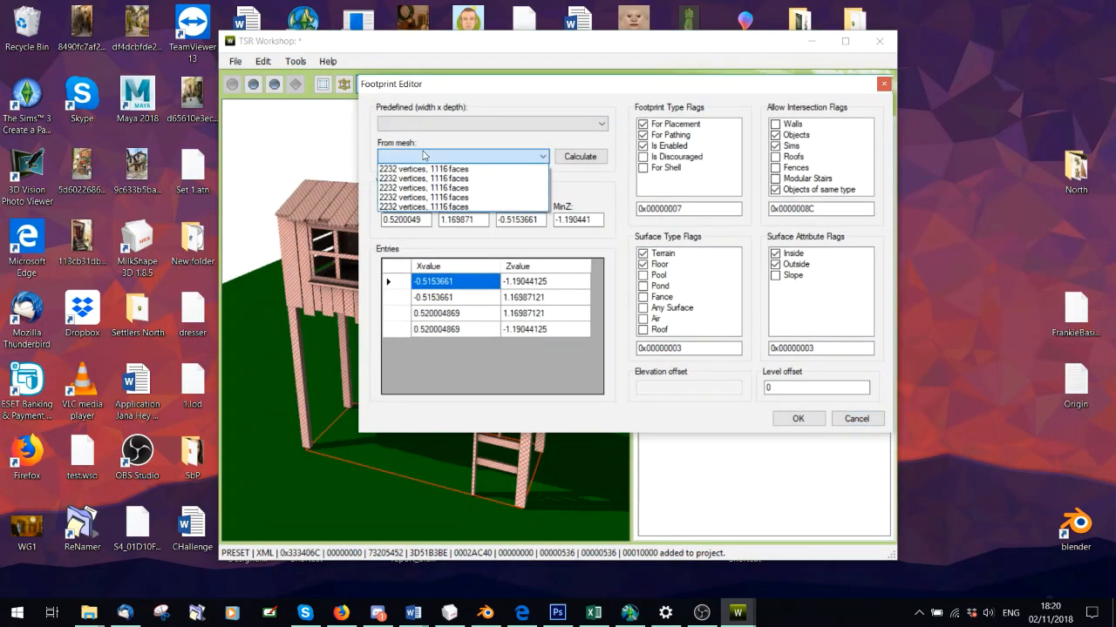
left_click(406, 171)
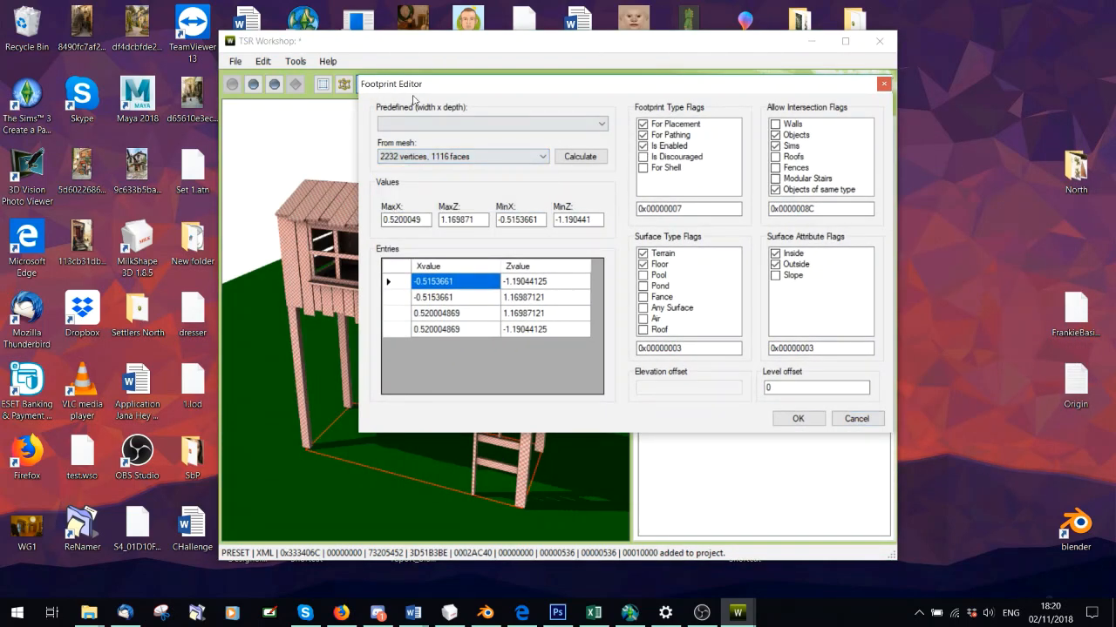
left_click_drag(416, 91, 591, 170)
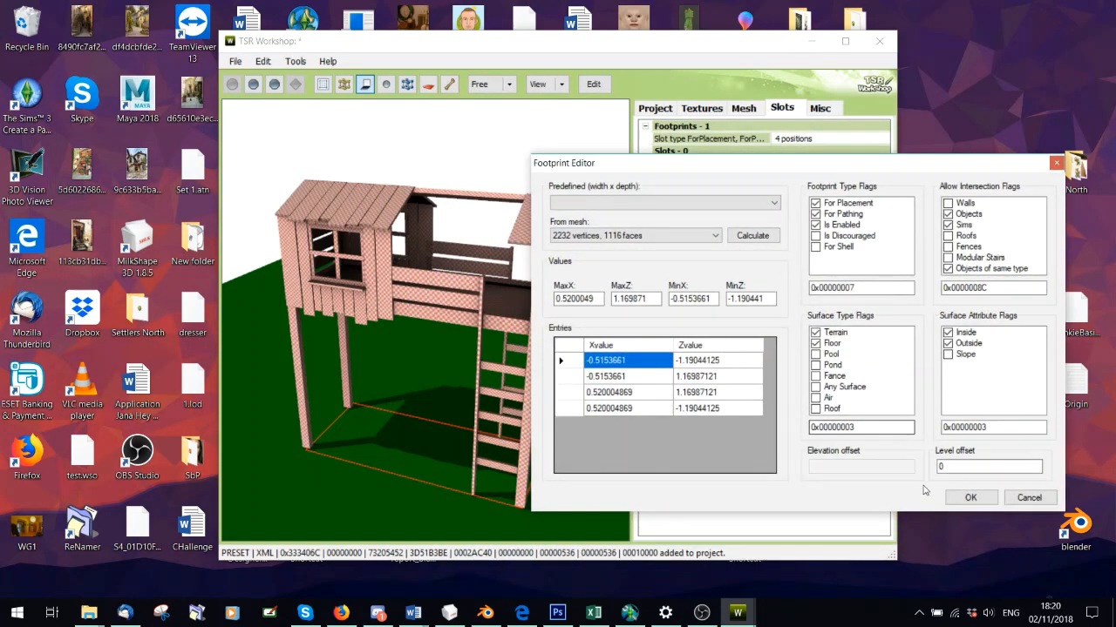
left_click(753, 237)
left_click(967, 498)
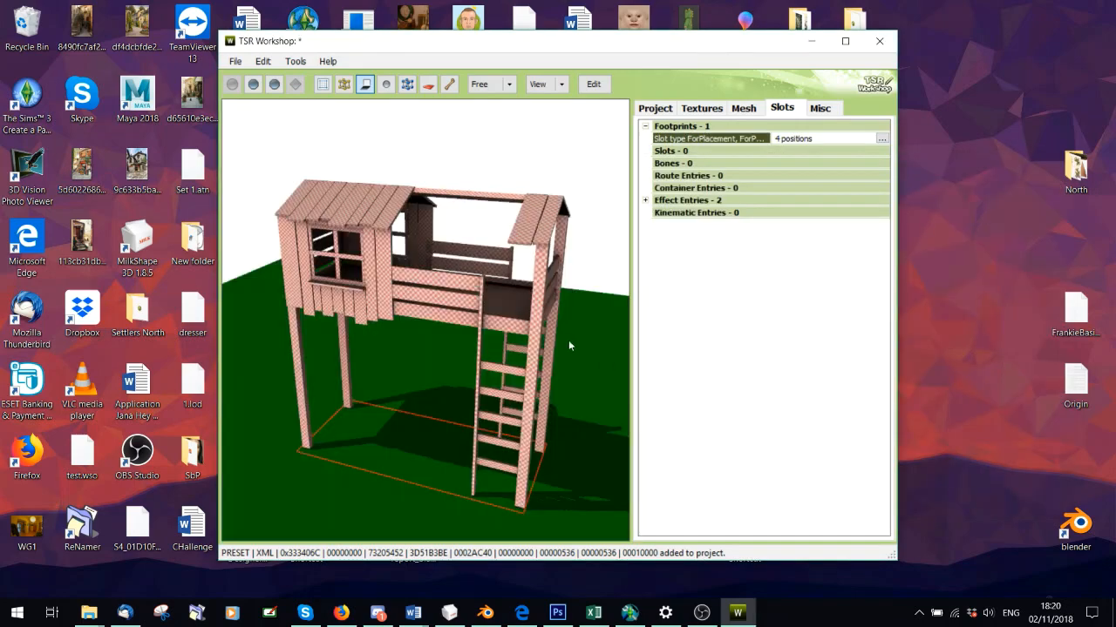
Inspect the recalculated footprint outline around the bed's legs and review its coordinates and flags in the Footprint Editor.
left_click_drag(376, 389, 424, 551)
left_click_drag(486, 379, 586, 439)
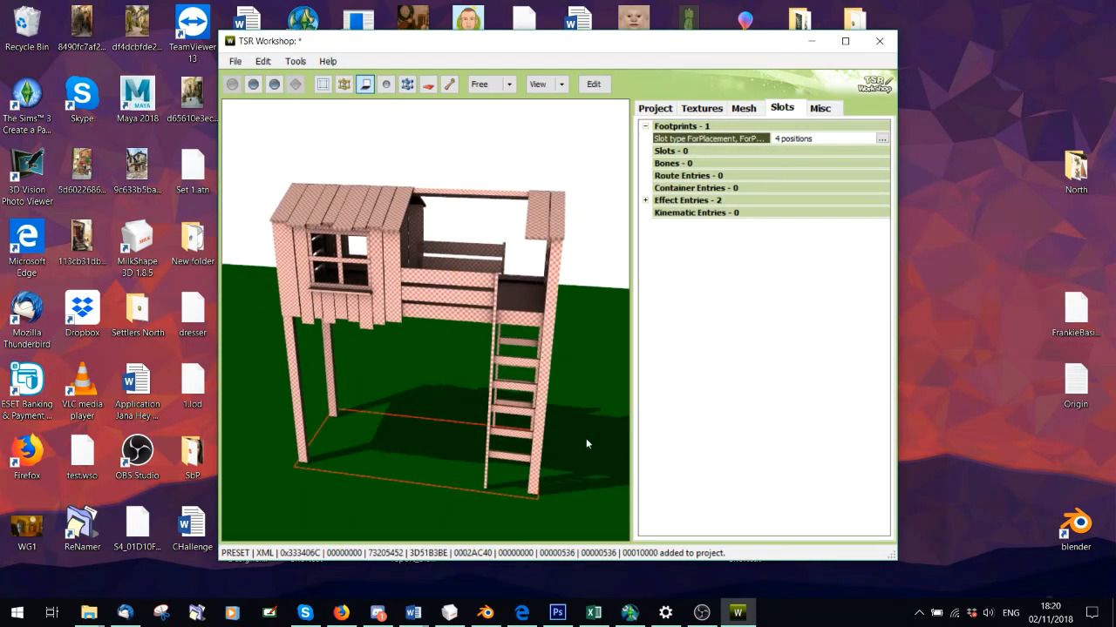
left_click_drag(388, 368, 388, 383)
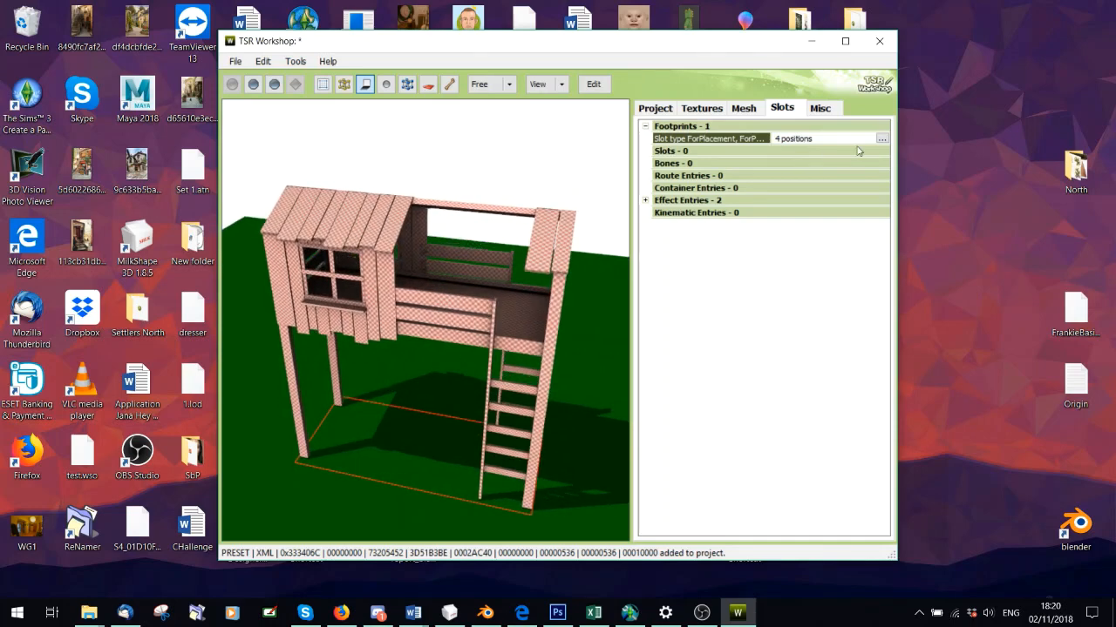
left_click(882, 138)
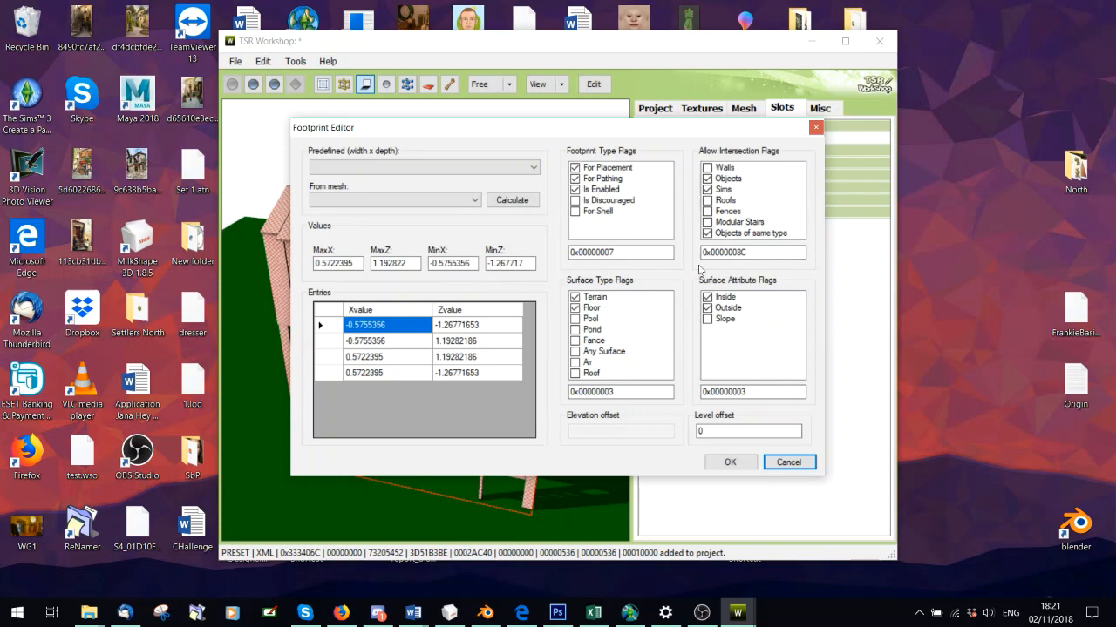
left_click_drag(403, 132, 787, 210)
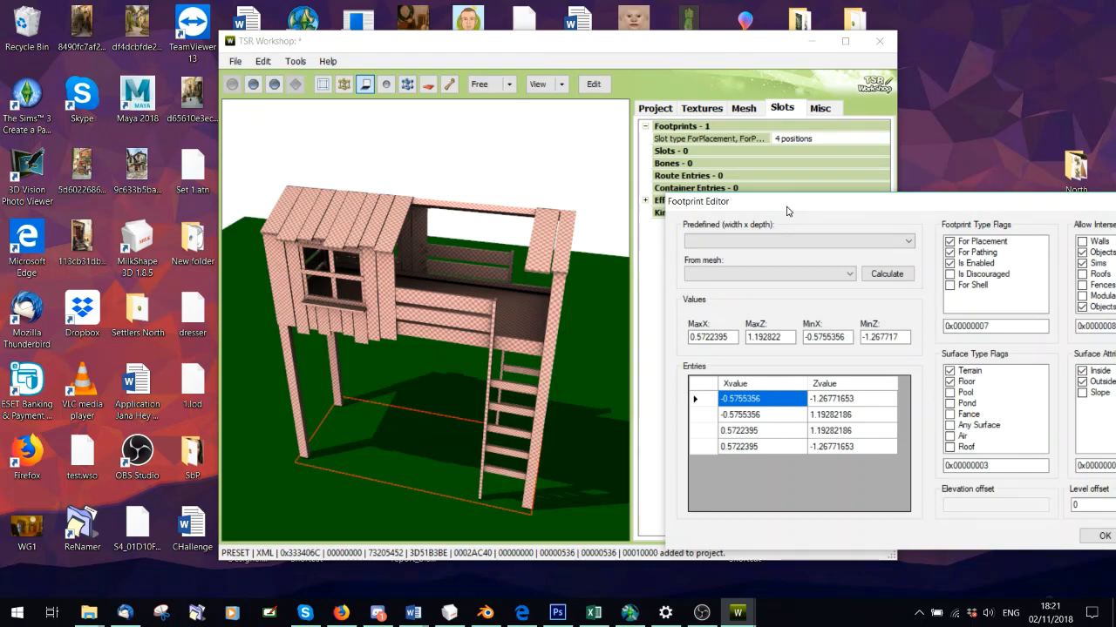
left_click_drag(787, 210, 432, 155)
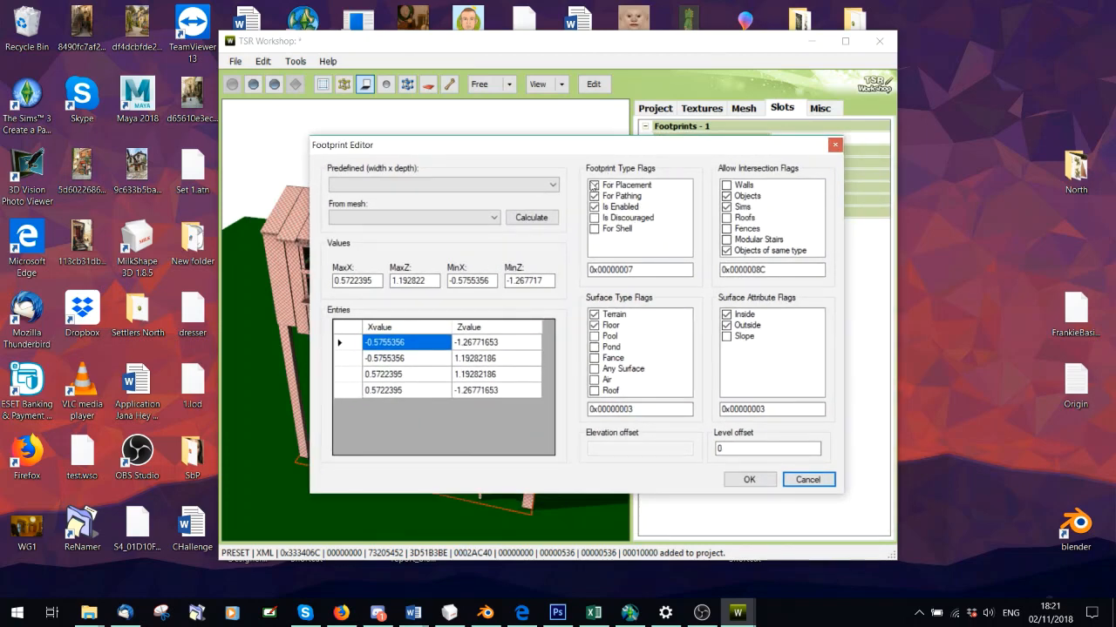
left_click_drag(572, 148, 754, 152)
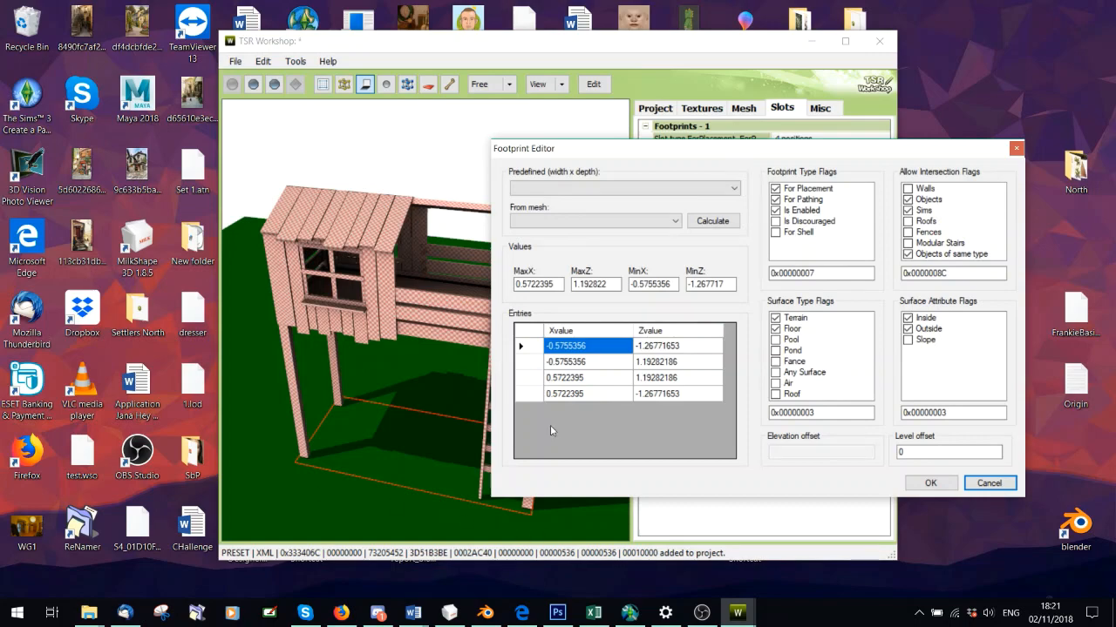
left_click_drag(664, 152, 579, 117)
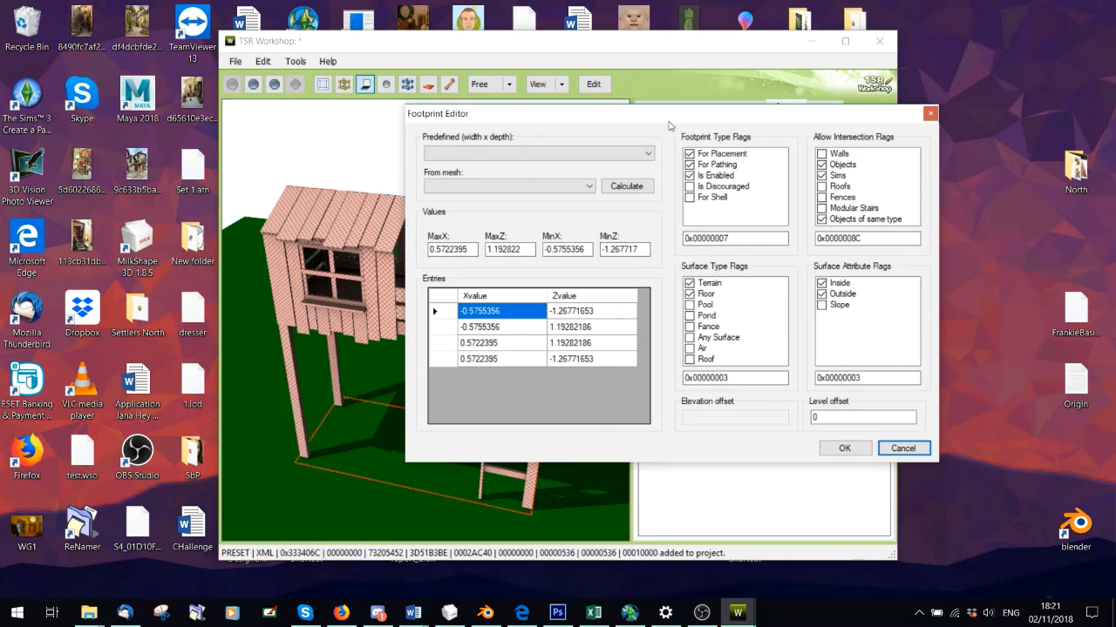
Try turning off the footprint's For Pathing flag, review the intersection and surface flags, and discard the edit.
left_click(689, 164)
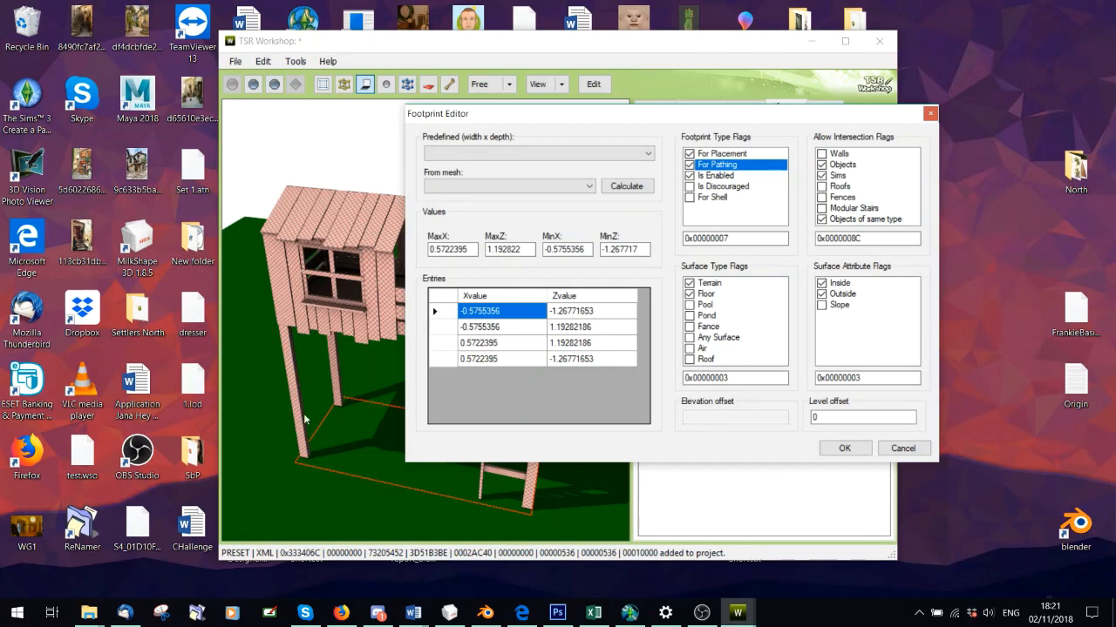
left_click(689, 164)
left_click_drag(660, 120, 570, 124)
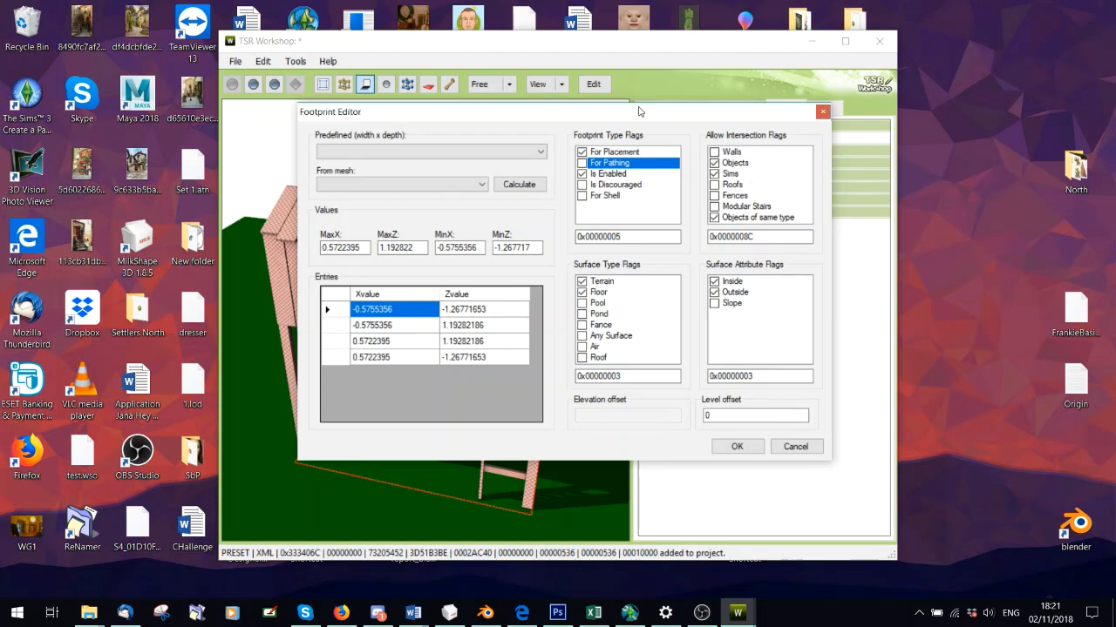
left_click_drag(645, 112, 704, 128)
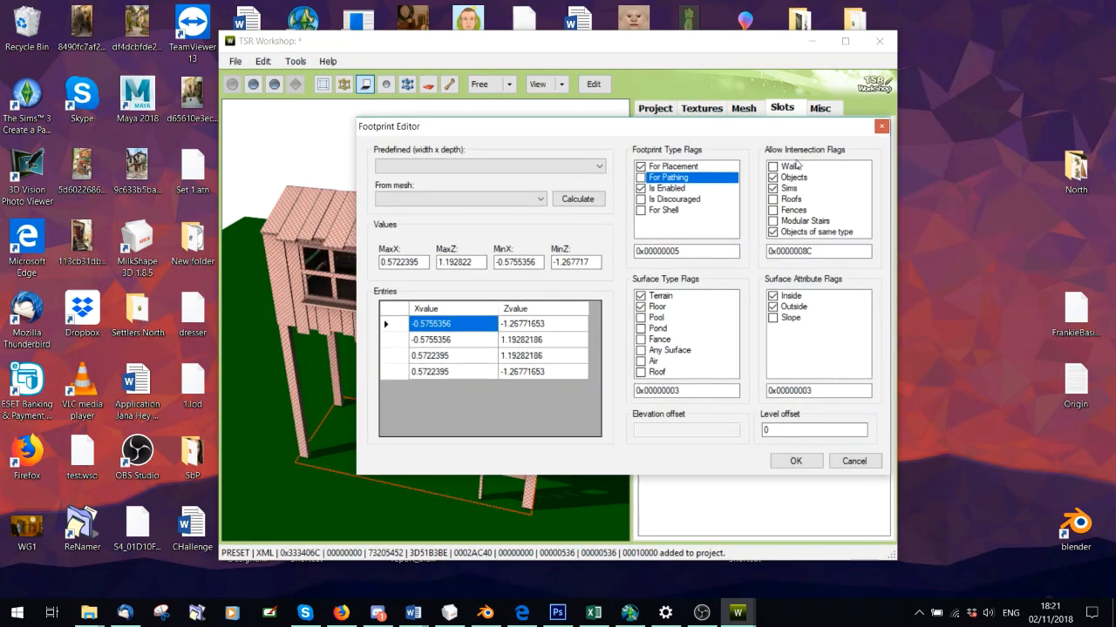
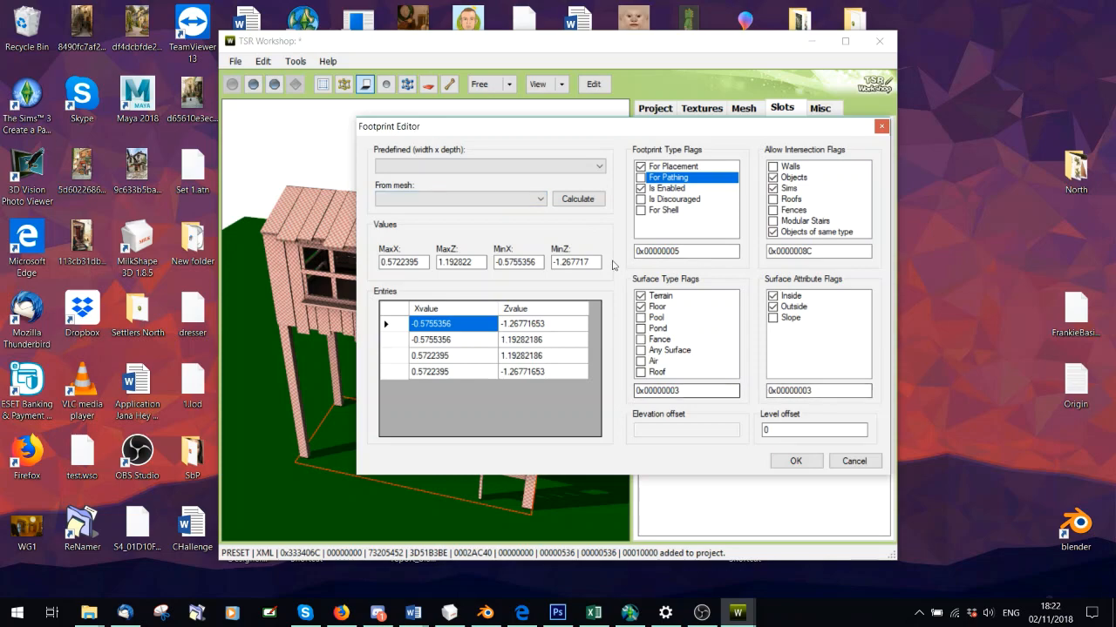
mouse_move(439, 131)
left_mouse_down()
mouse_move(659, 464)
mouse_move(430, 112)
left_mouse_up()
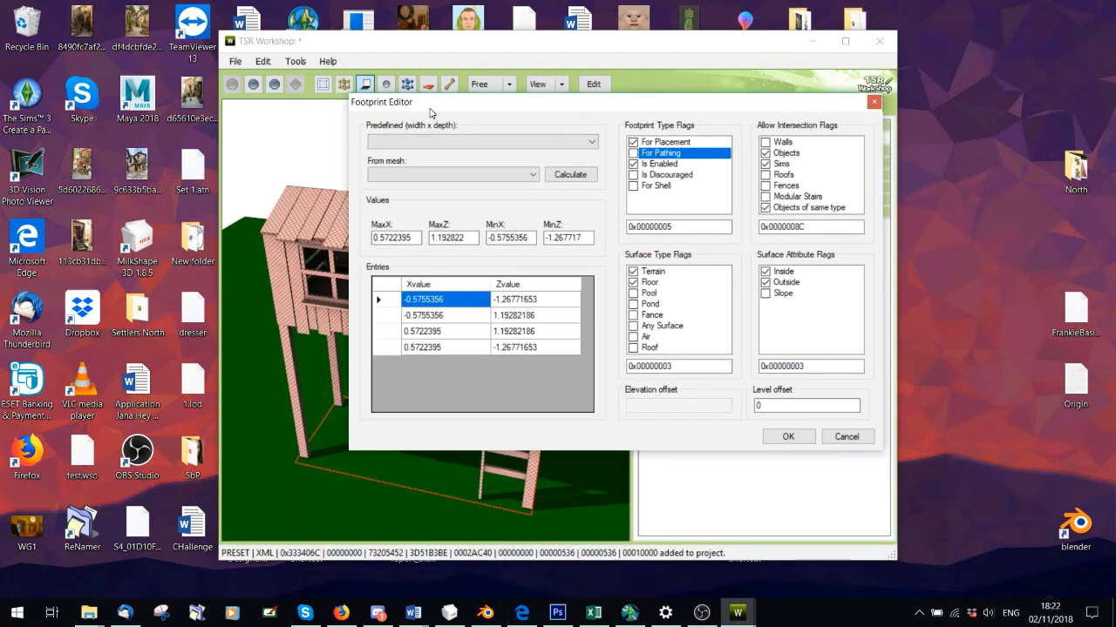
left_click_drag(429, 112, 432, 112)
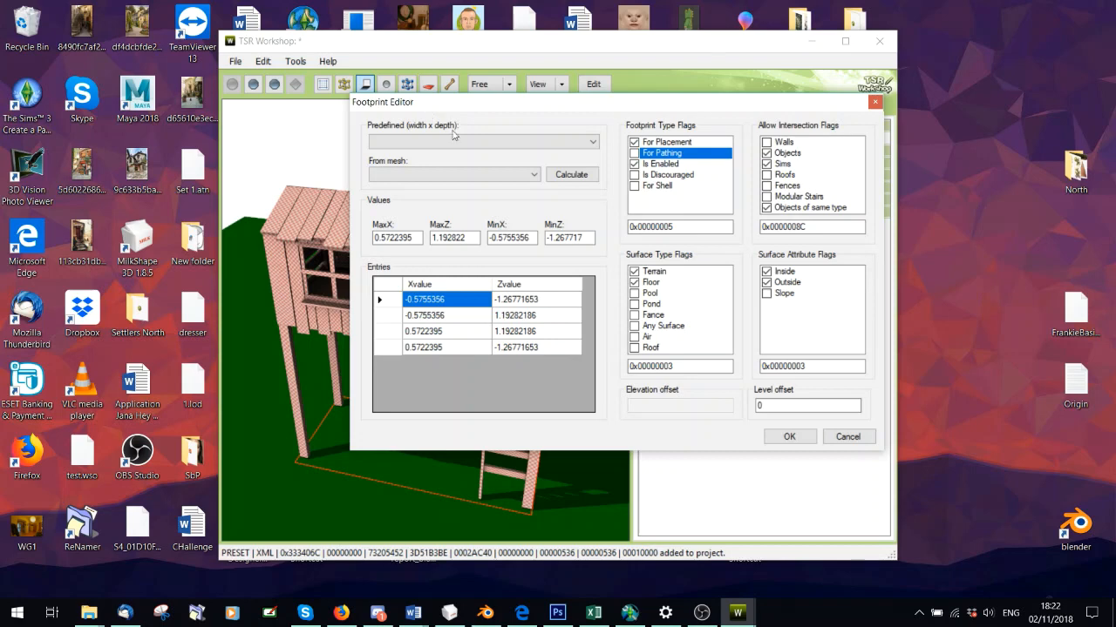
left_click(843, 440)
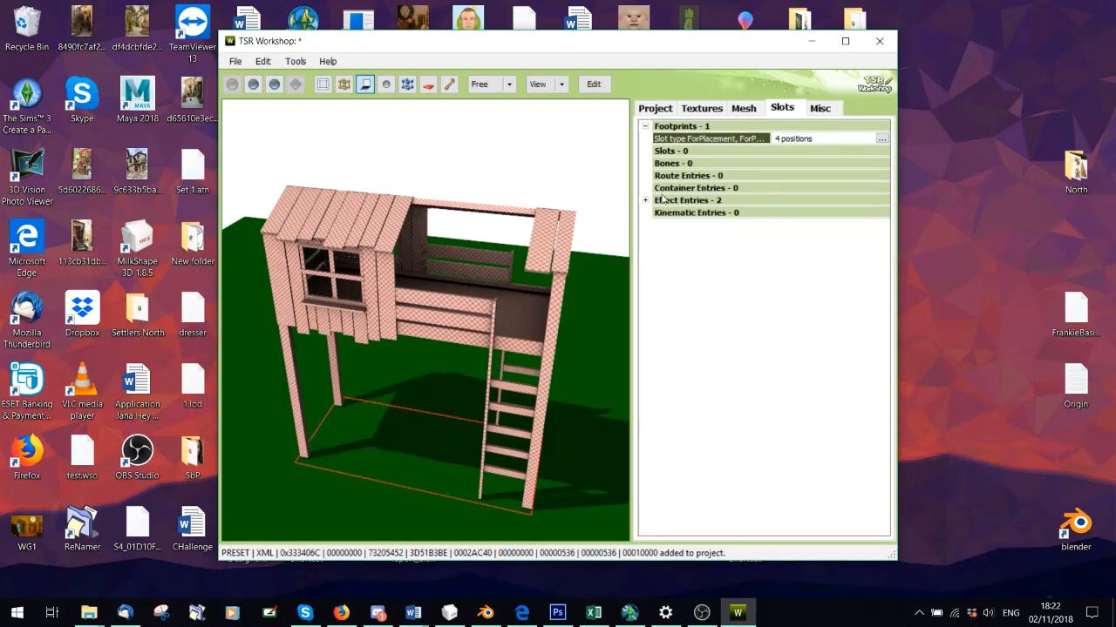
Start a new project, discarding the bunk bed's unsaved changes.
left_click(237, 62)
left_click(253, 76)
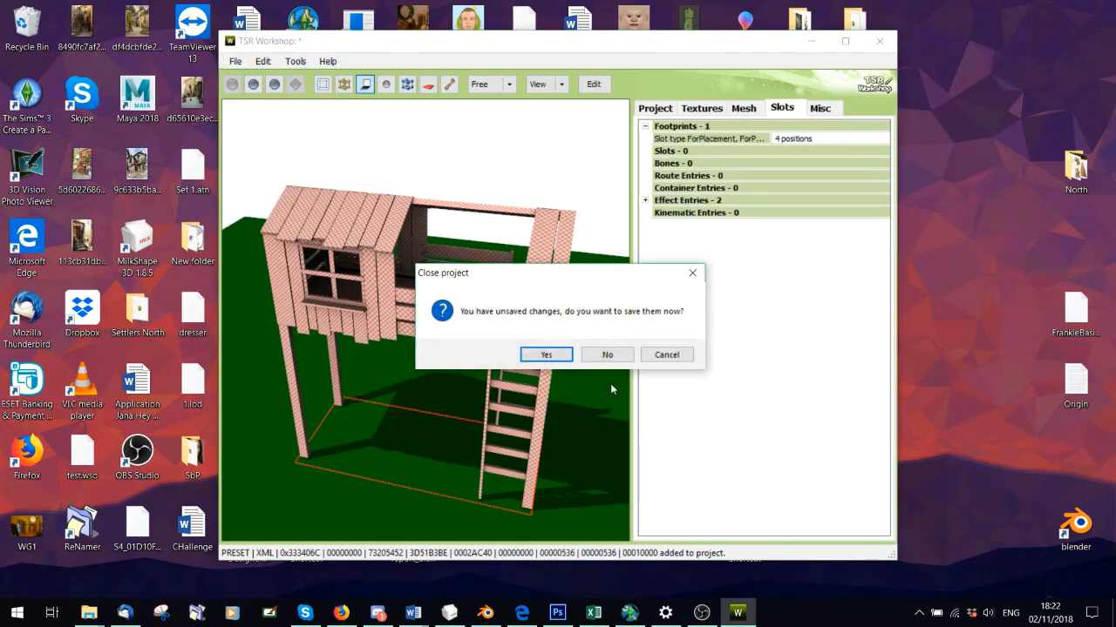
left_click(601, 355)
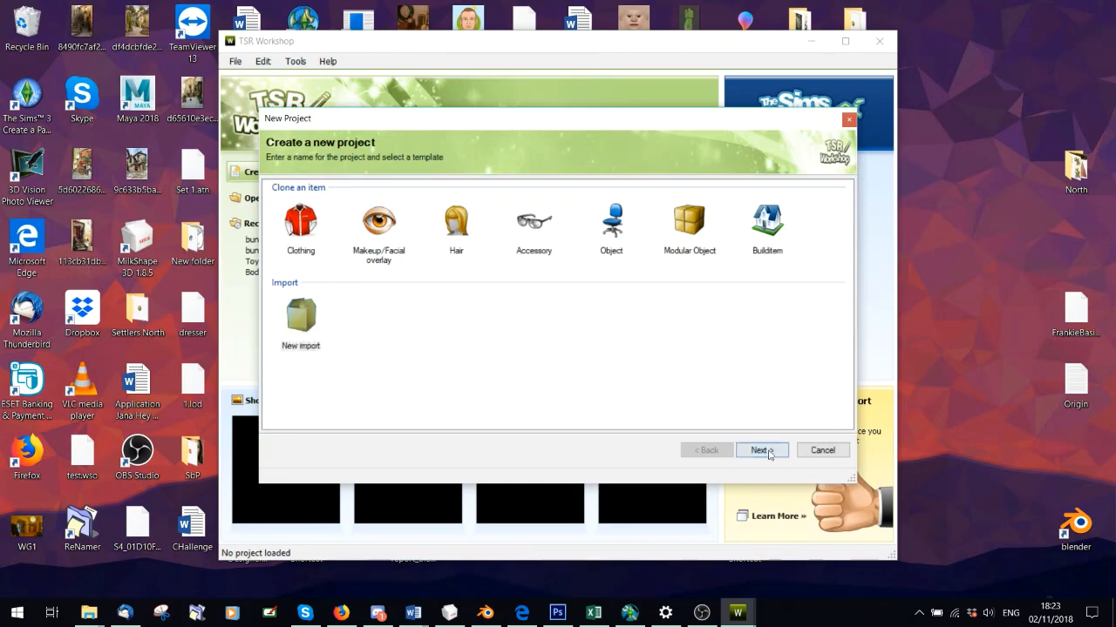
Import the Obj_pic_SIMPLYBacksplash package from the Backsplash folder, keeping the default project details.
left_click(761, 450)
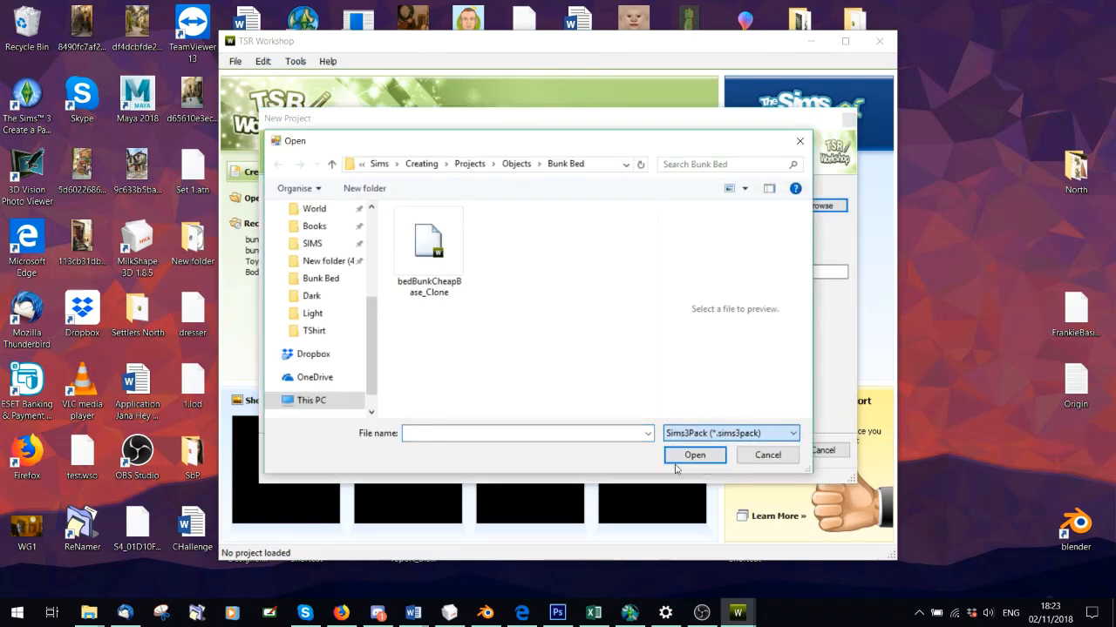
left_click(730, 433)
left_click(706, 453)
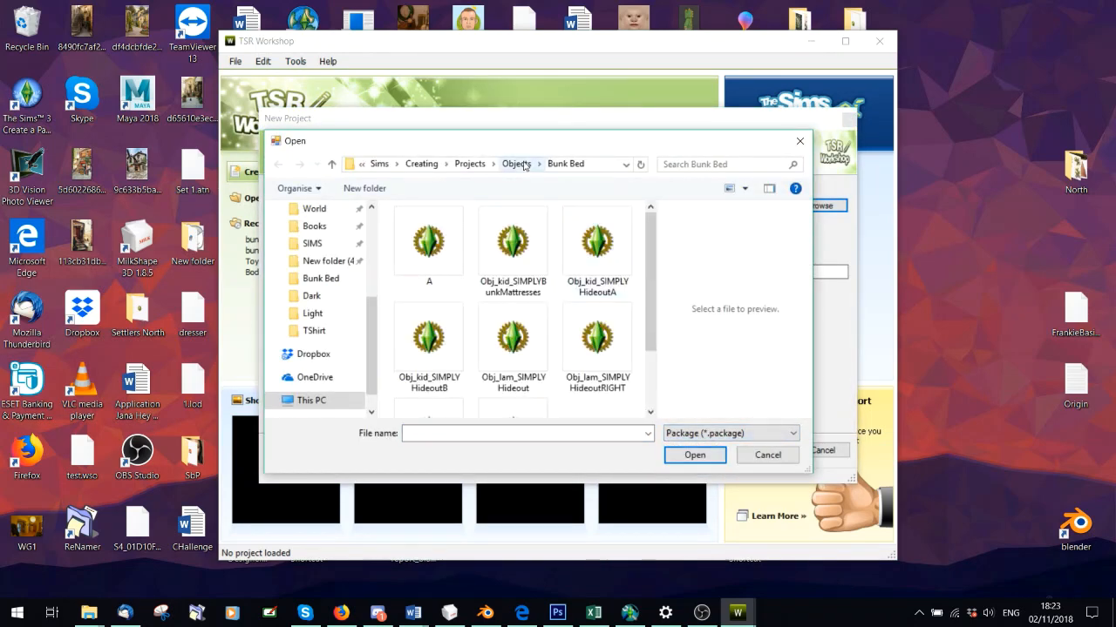
left_click(524, 166)
double_click(441, 256)
left_click(521, 254)
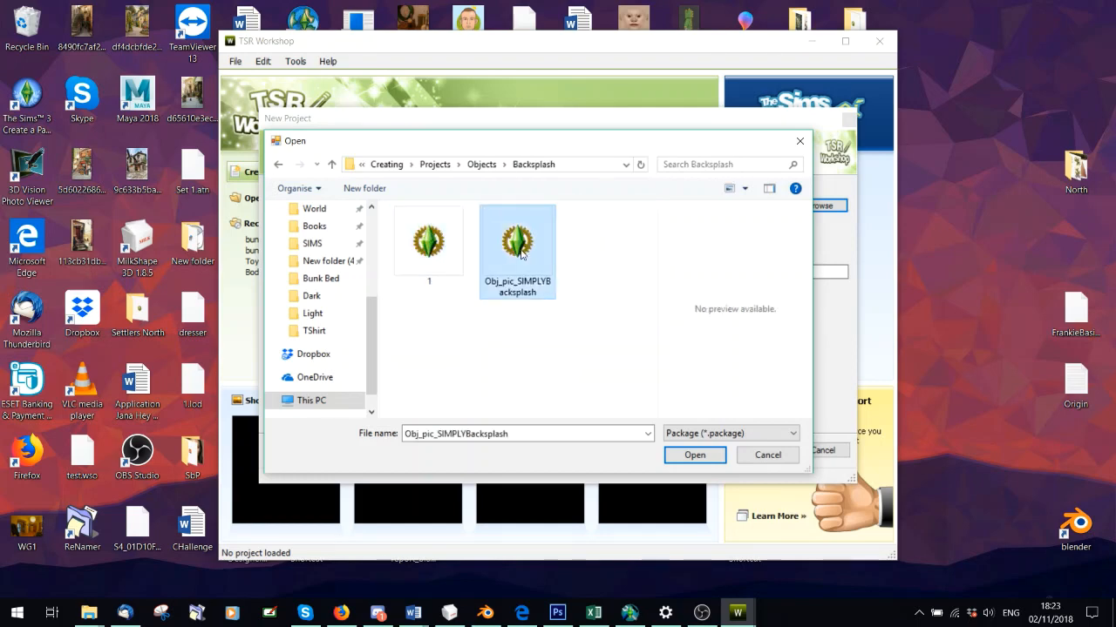
double_click(520, 253)
left_click(770, 450)
left_click(770, 451)
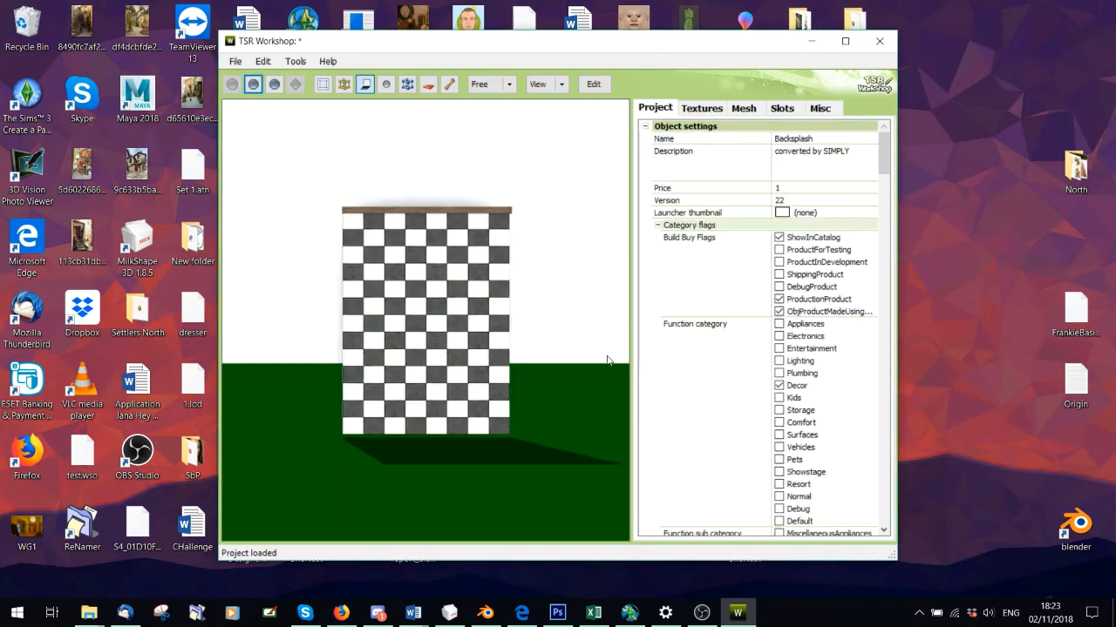
Inspect the backsplash model, its mesh groups and its slot categories, expanding the effect entries.
scroll(501, 314, "up", 3)
left_click_drag(462, 261, 449, 380)
scroll(448, 379, "up", 1)
left_click(744, 108)
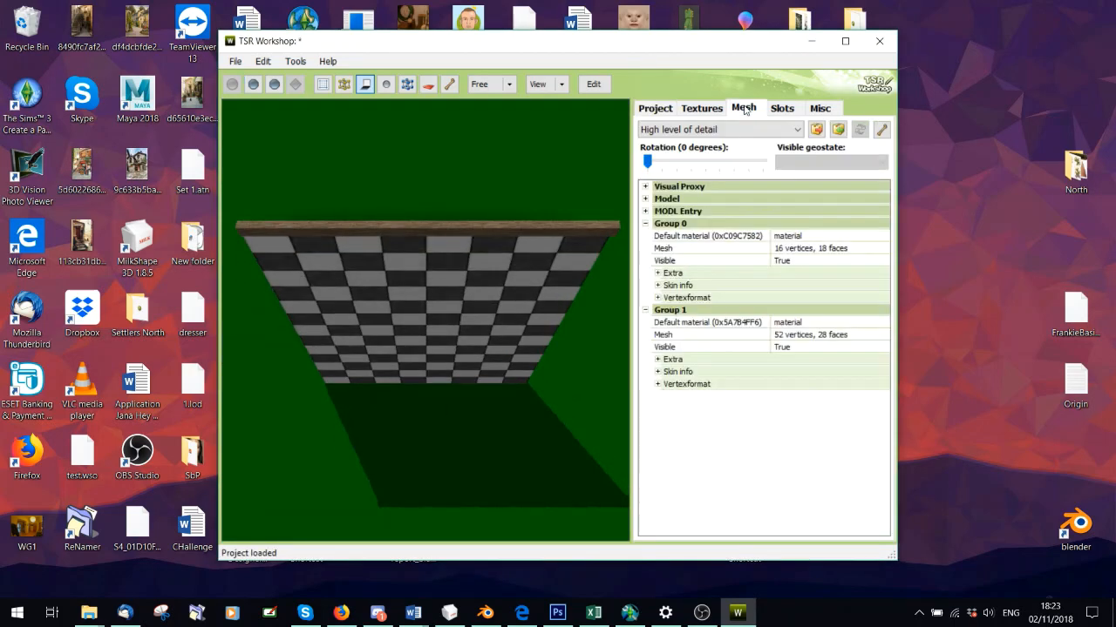
left_click(782, 108)
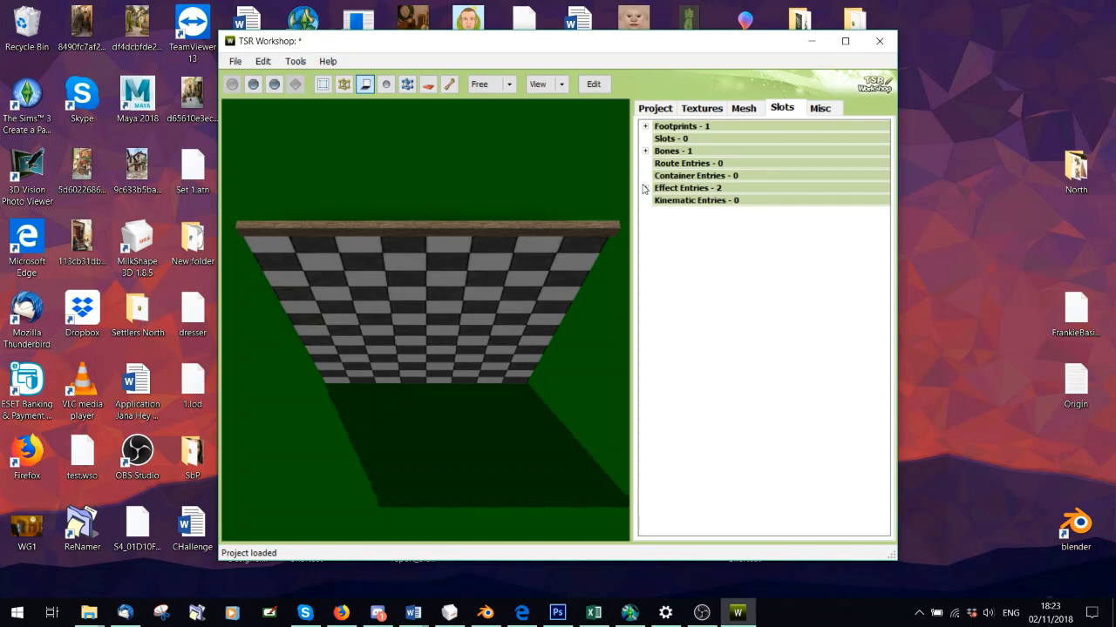
left_click(645, 189)
Start another new project, discarding the unsaved backsplash project.
left_click(233, 61)
left_click(240, 75)
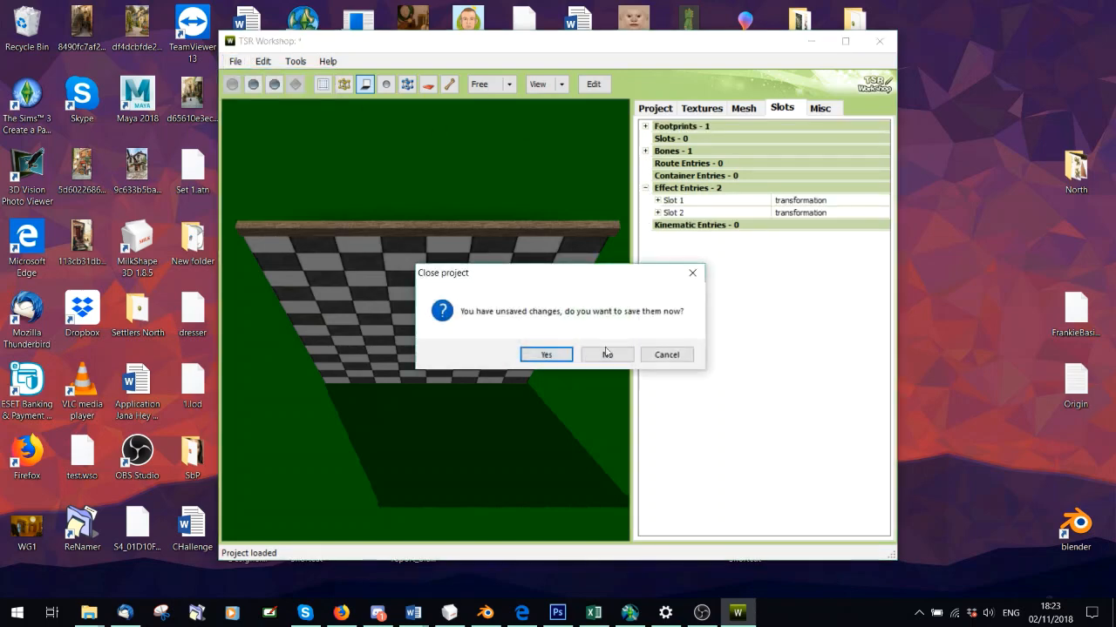
left_click(607, 355)
Import the Obj_she_SIMPLYMinimalCornerShelf package from the Corner Shelf folder, keeping the default project details.
left_click(761, 449)
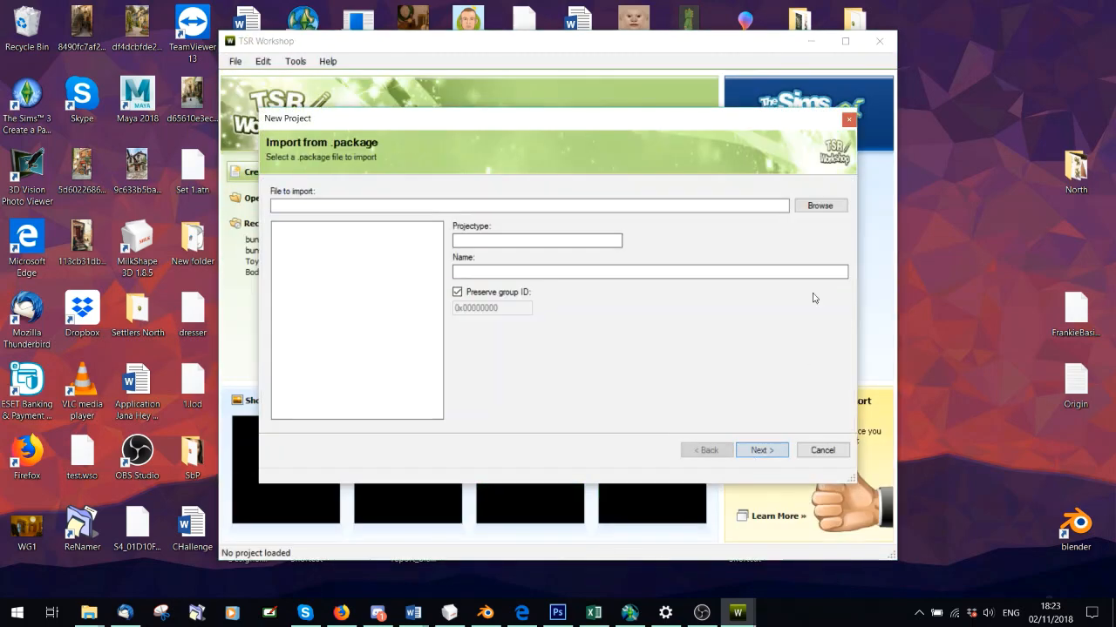
left_click(820, 206)
left_click(702, 433)
left_click(704, 459)
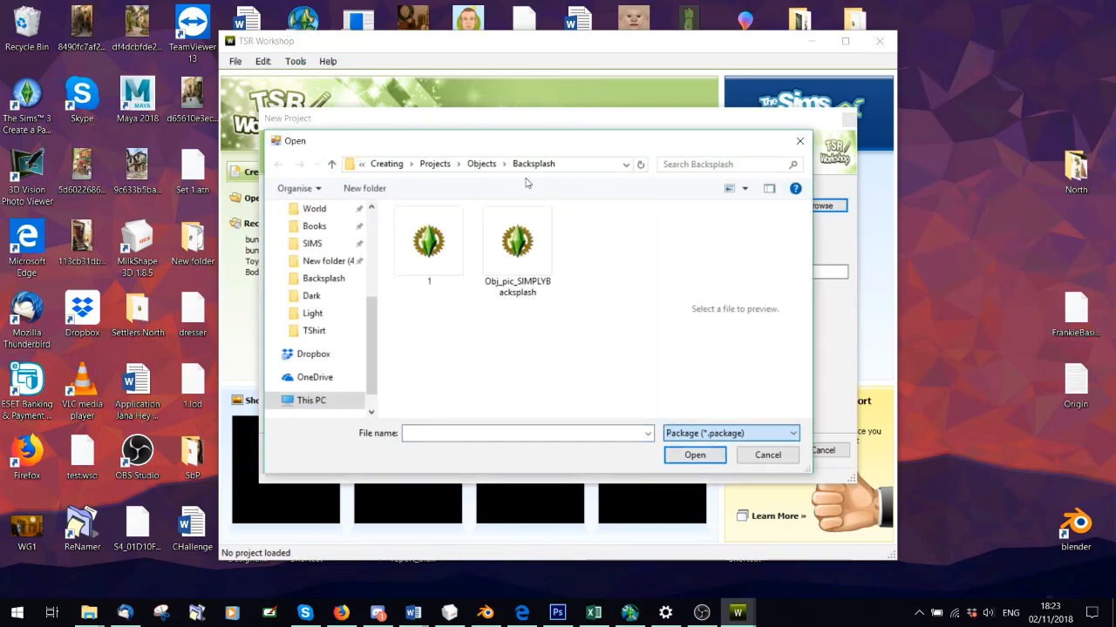
left_click(481, 164)
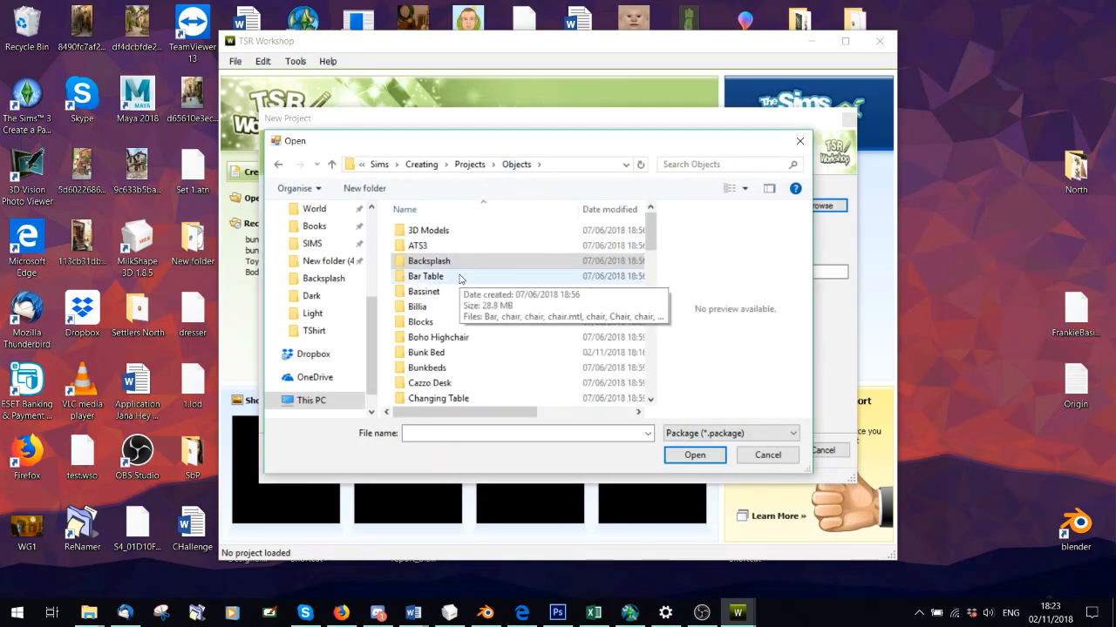
double_click(444, 384)
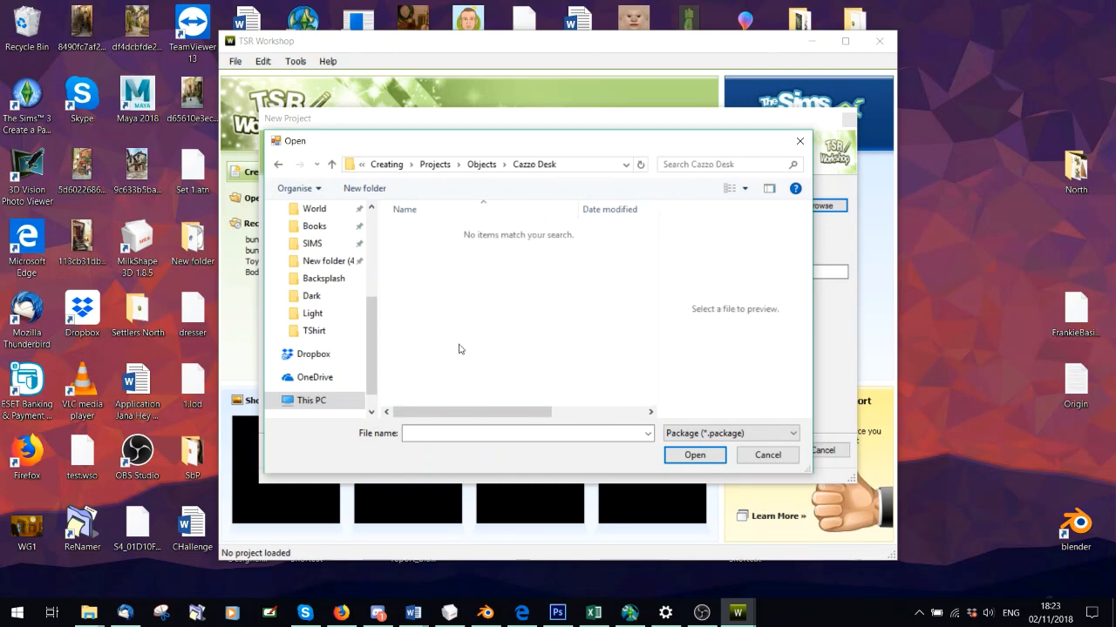
left_click(482, 164)
scroll(473, 317, "down", 3)
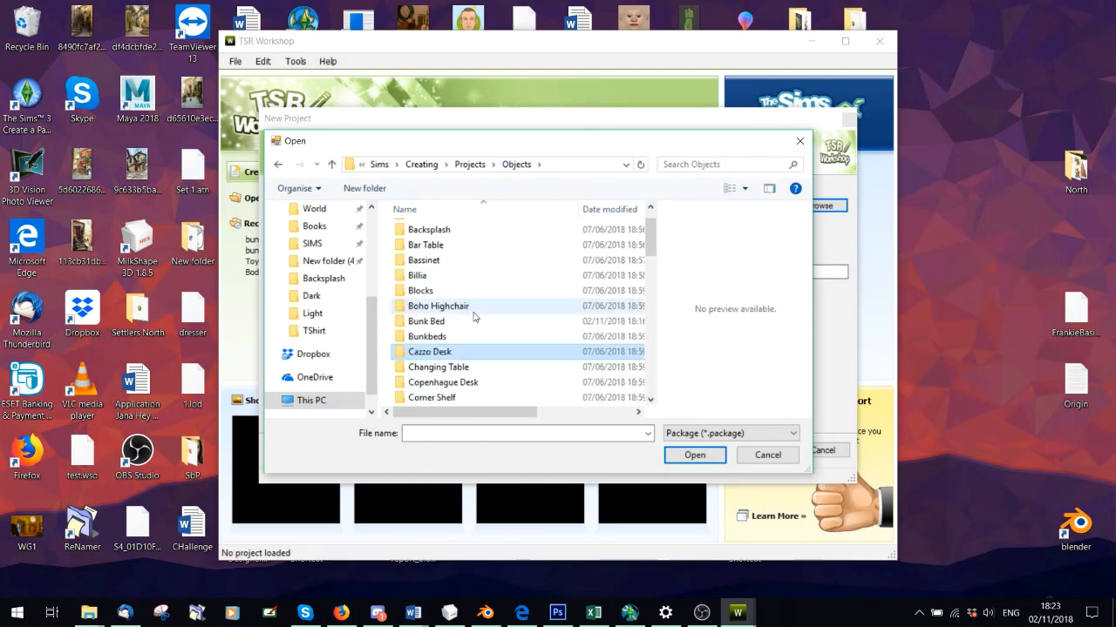
double_click(458, 307)
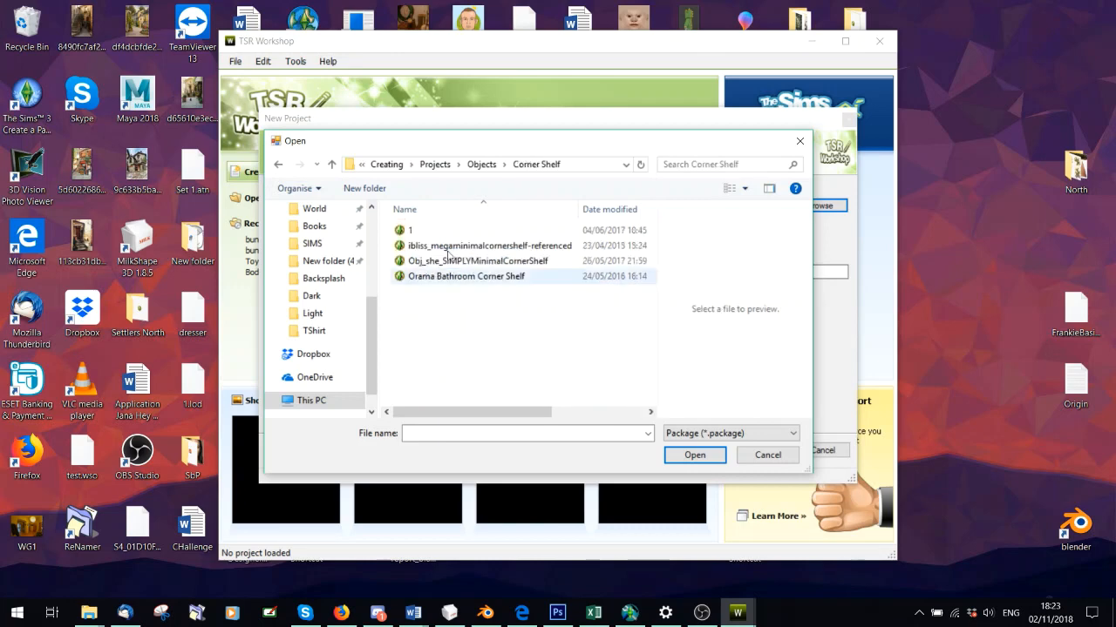
left_click(477, 264)
double_click(477, 261)
left_click(752, 451)
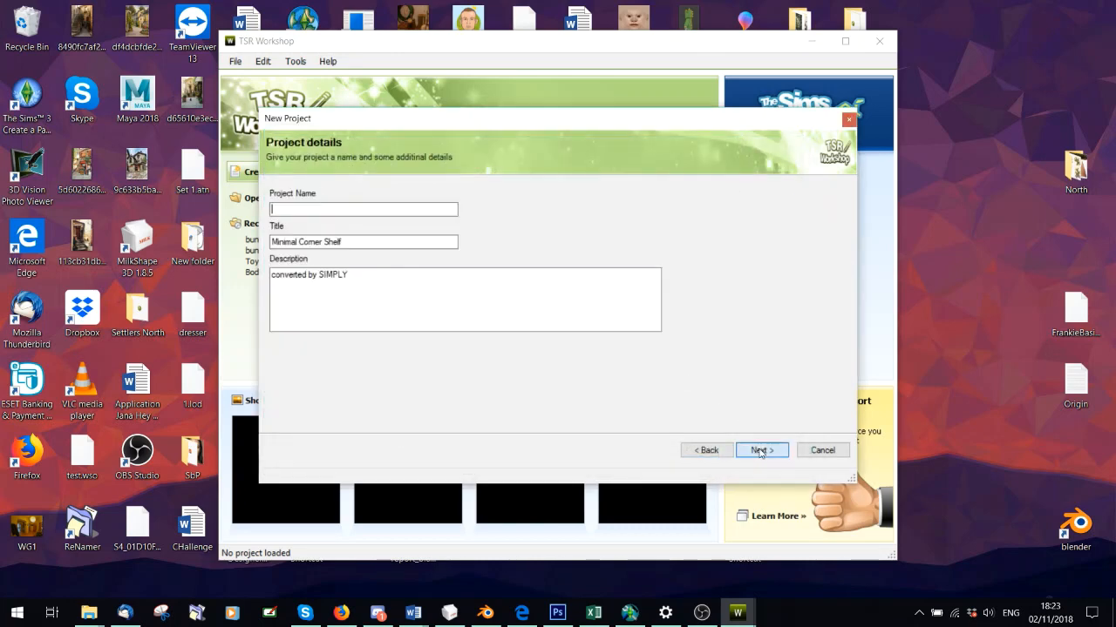
left_click(752, 450)
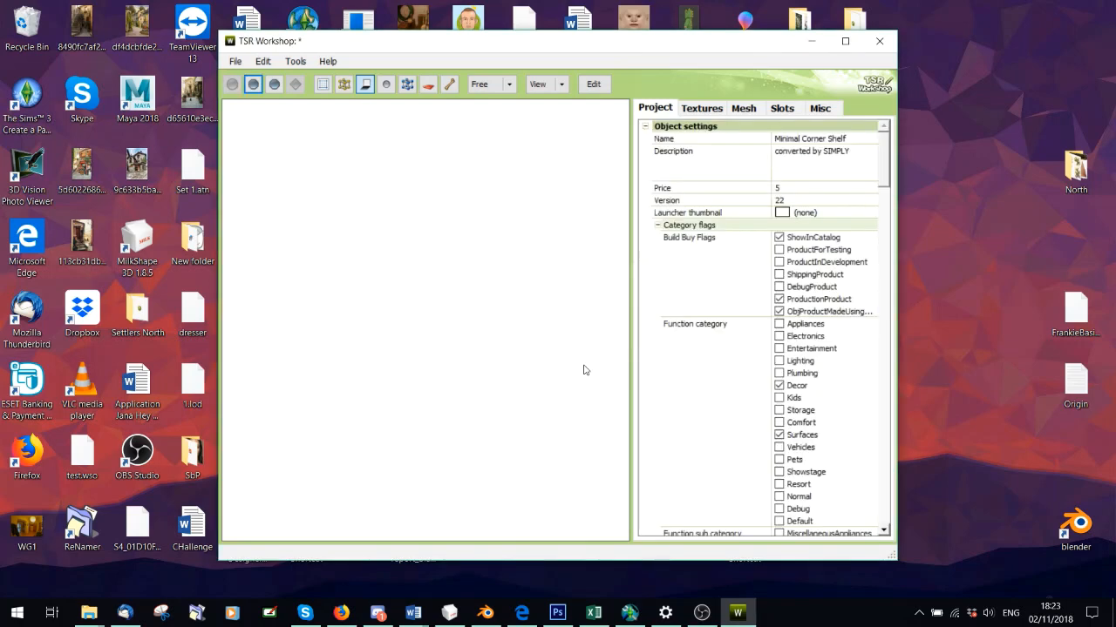
Review the corner shelf's mesh groups and show container Slot 1 on the shelf.
left_click_drag(505, 318, 468, 404)
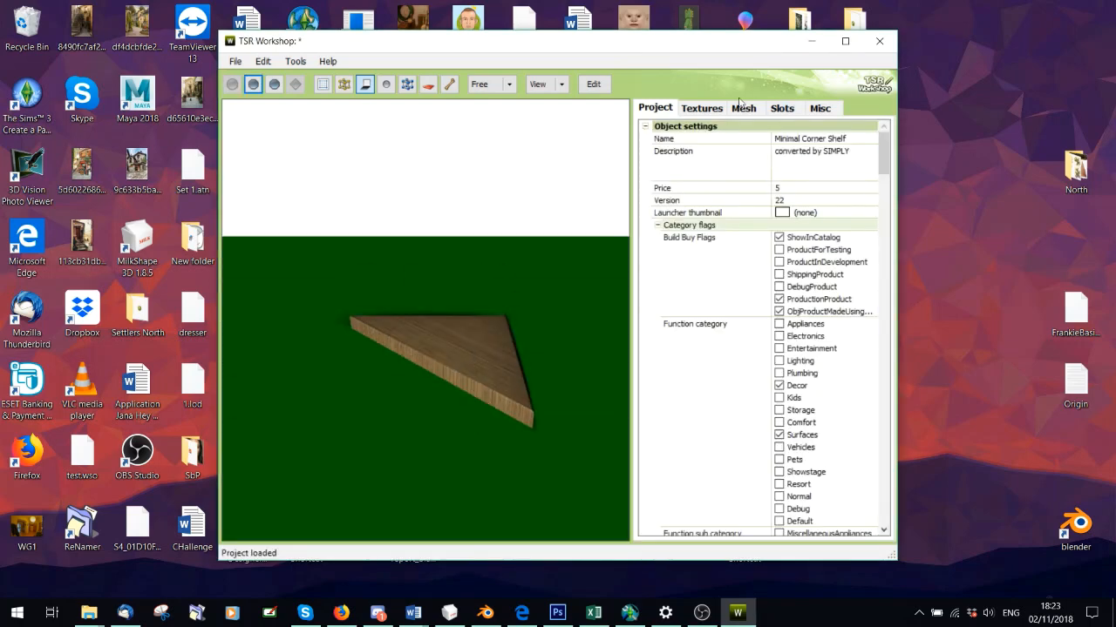
left_click(744, 108)
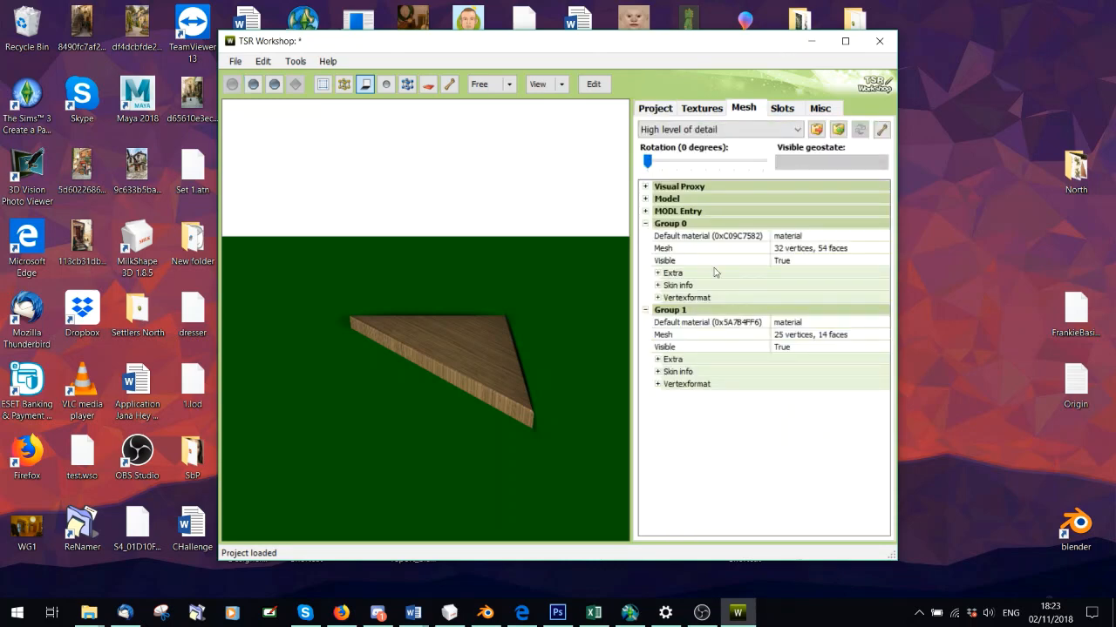
left_click(783, 108)
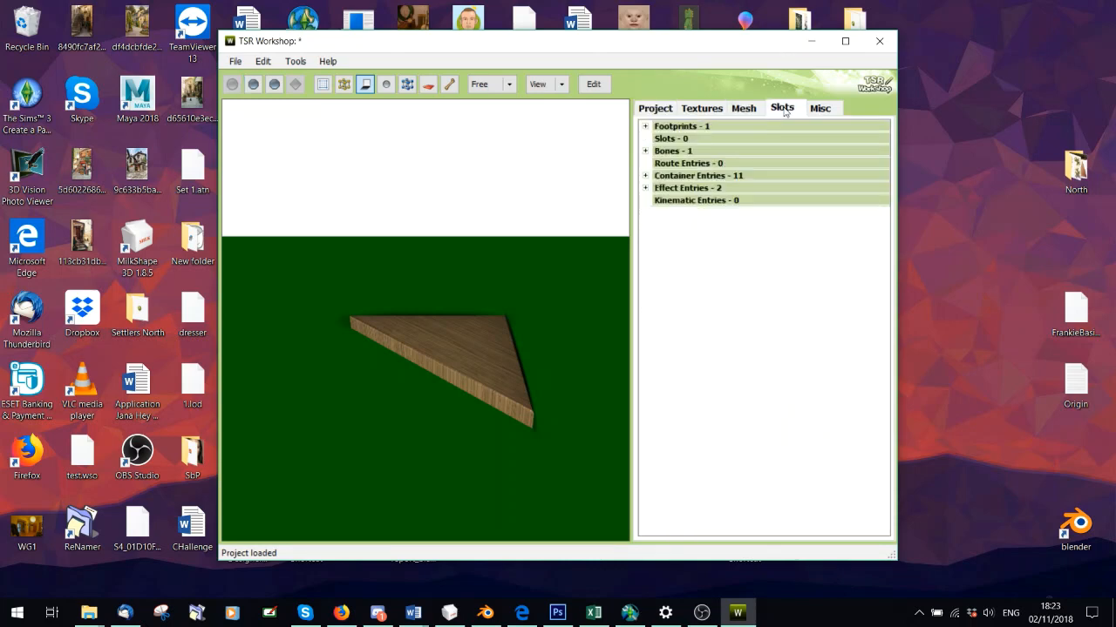
left_click(645, 177)
left_click(850, 187)
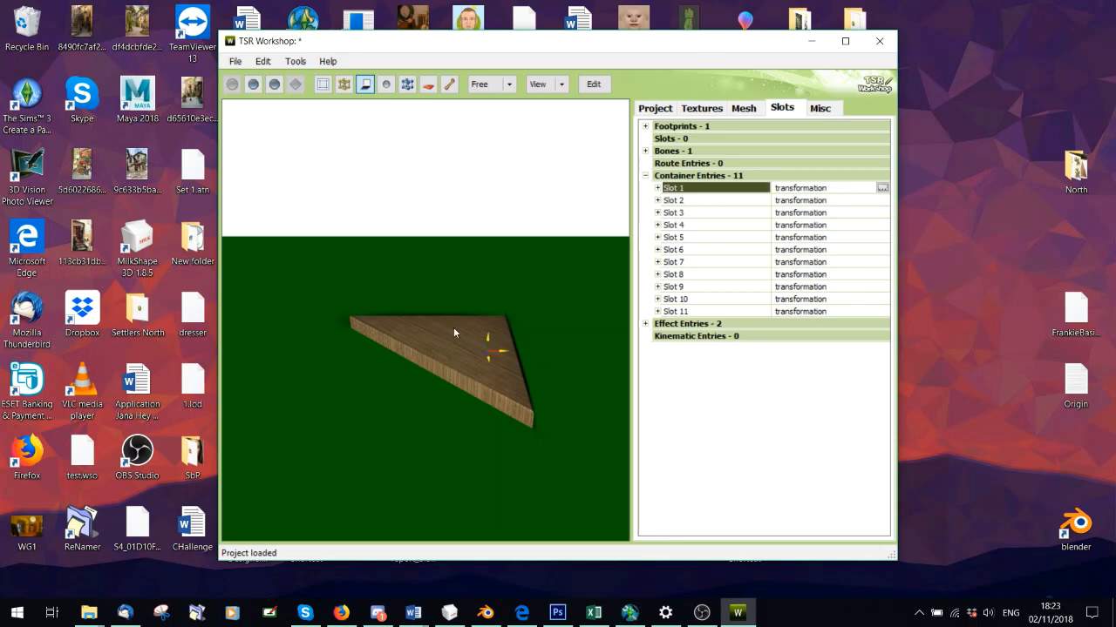
left_click_drag(453, 328, 392, 336)
scroll(580, 299, "up", 5)
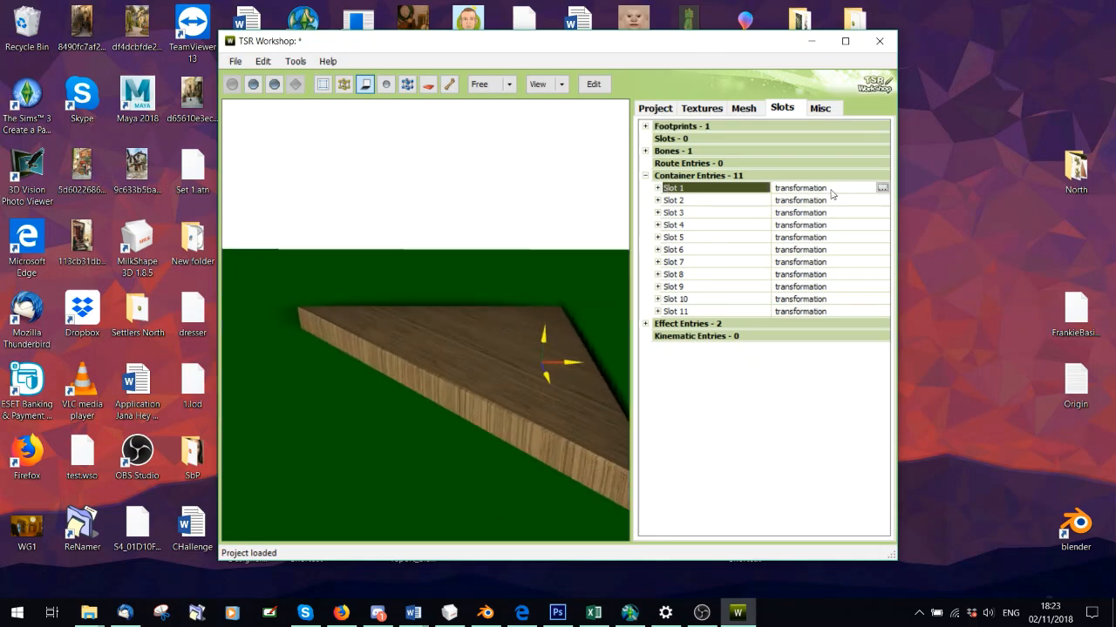
Review container Slot 1's placement flags and transformation in the Slot Editor, and close it without changes.
left_click(882, 187)
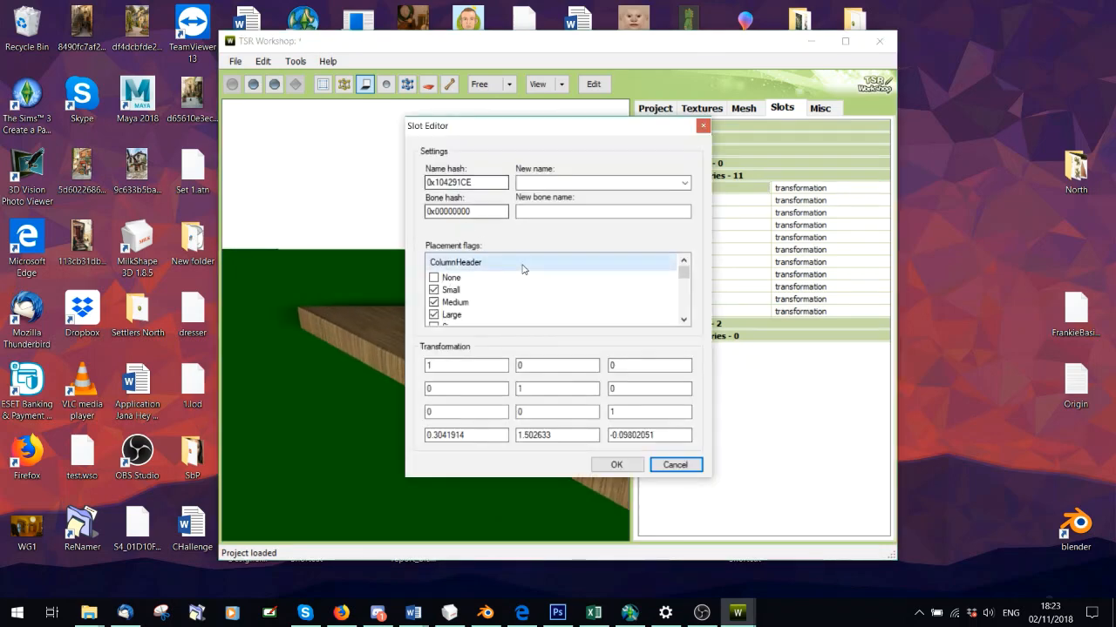
left_click_drag(685, 280, 685, 284)
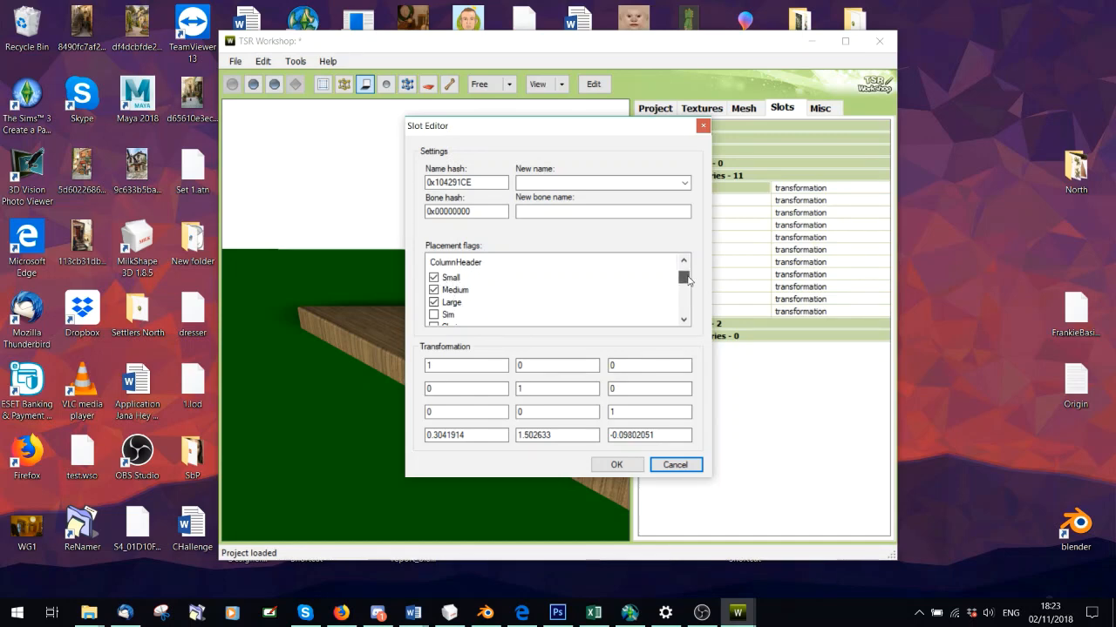
left_click(704, 127)
Move container Slot 1 across the shelf's surface to an X position of about 0.258.
mouse_move(574, 366)
left_mouse_down()
mouse_move(538, 362)
mouse_move(554, 416)
mouse_move(610, 431)
mouse_move(562, 414)
mouse_move(525, 423)
mouse_move(572, 373)
left_mouse_up()
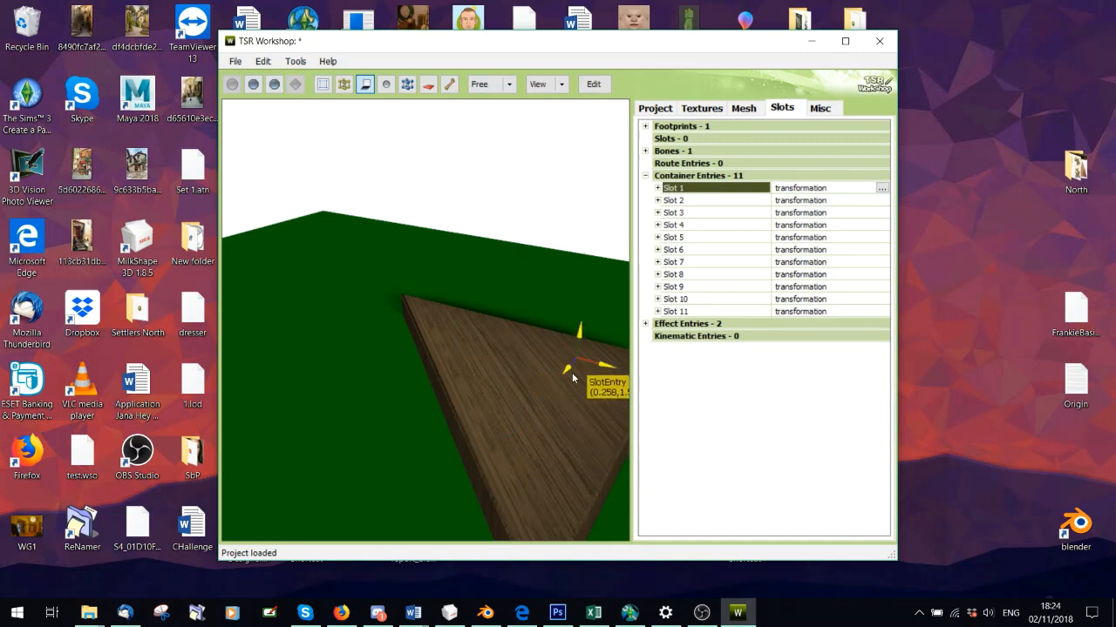
left_click_drag(543, 431, 686, 384)
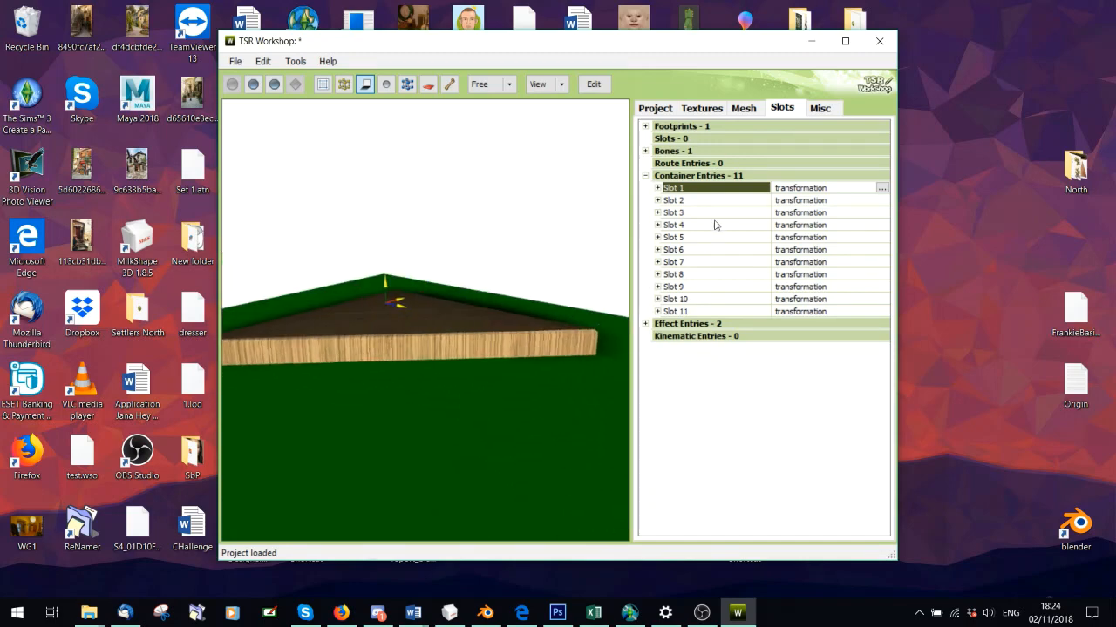
Go through container Slots 2 to 10 to view each one's position on the shelf.
left_click(798, 201)
left_click(797, 213)
key("Down")
key("Down")
key("Down")
key("Down")
key("Down")
key("Down")
key("Down")
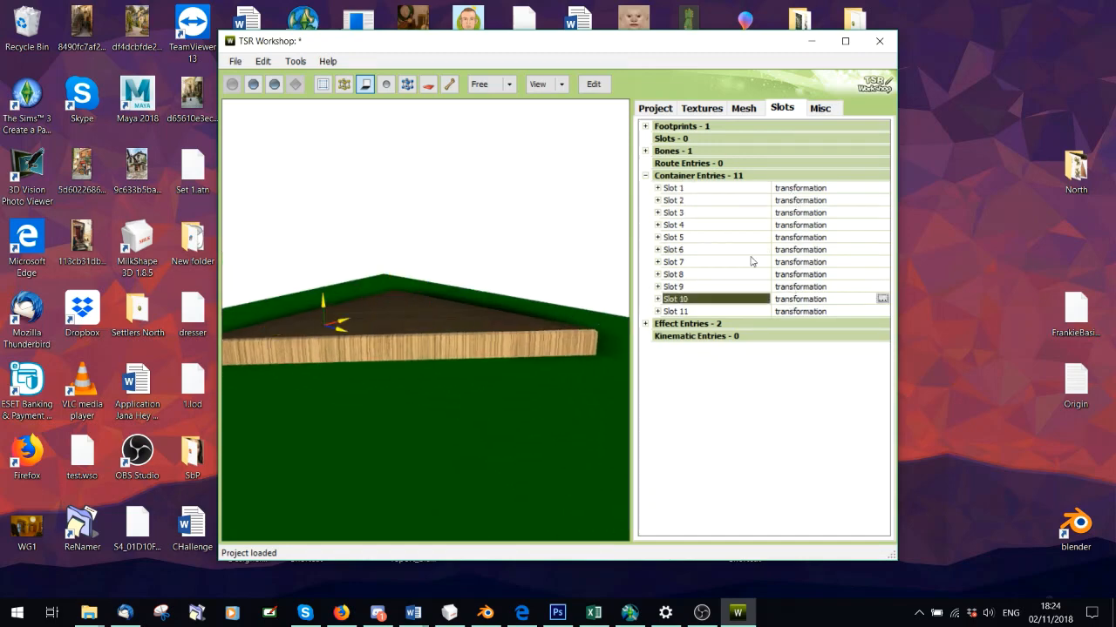
Raise container Slot 1 well above the shelf and lower it back onto the surface at a height of about 1.511.
left_click(787, 188)
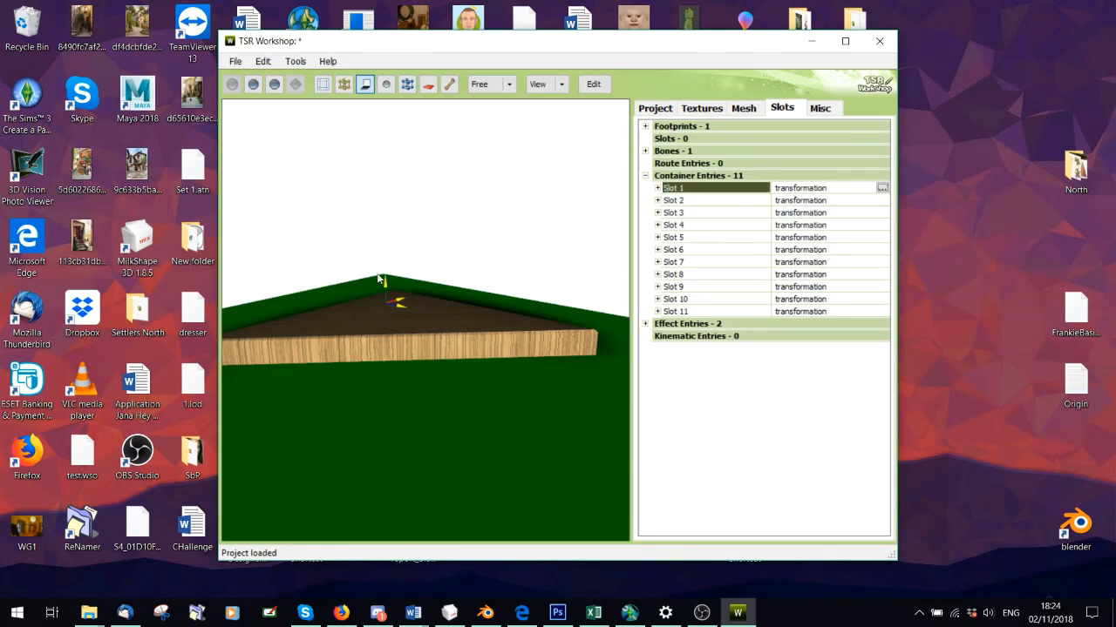
left_click_drag(388, 286, 331, 281)
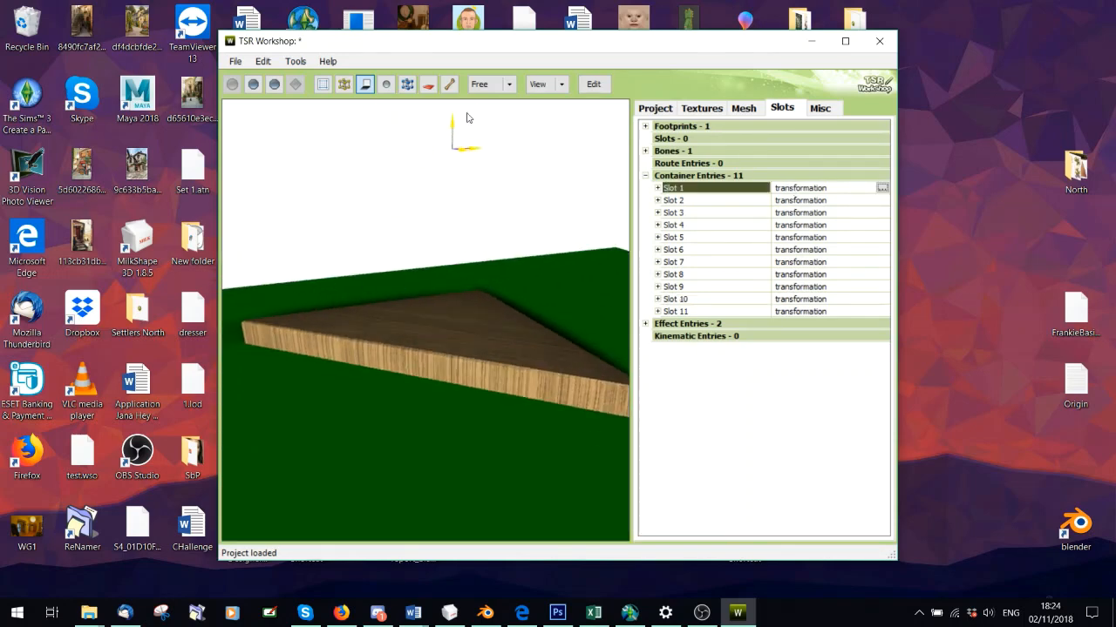
left_click_drag(452, 127, 512, 346)
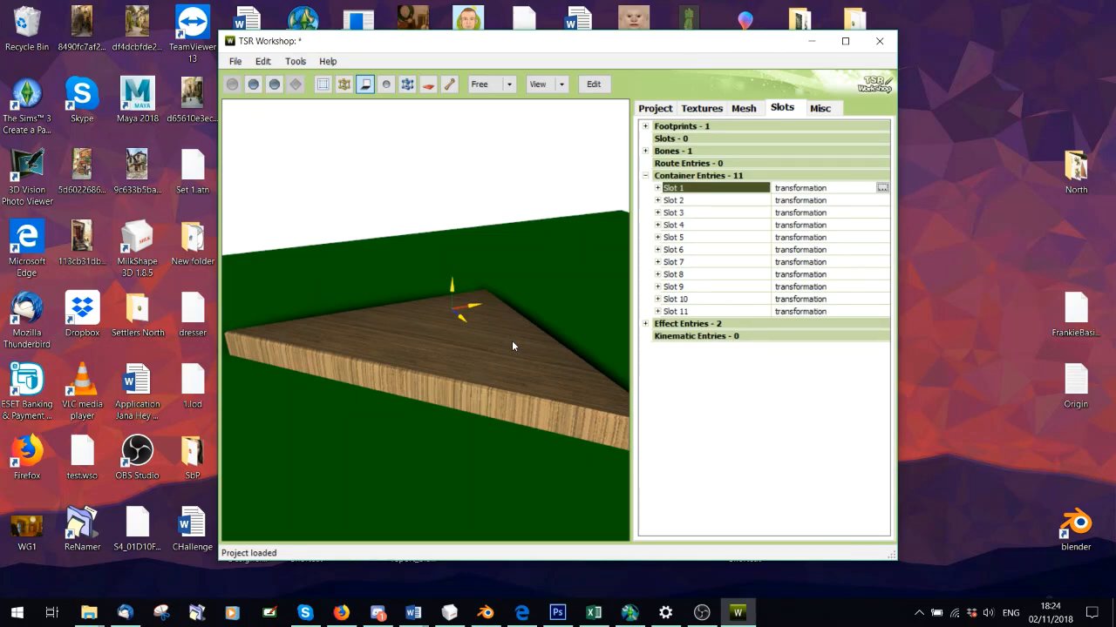
Examine the full list of placement flags for the repositioned container Slot 1, and close the editor without changes.
left_click(882, 188)
scroll(521, 296, "down", 3)
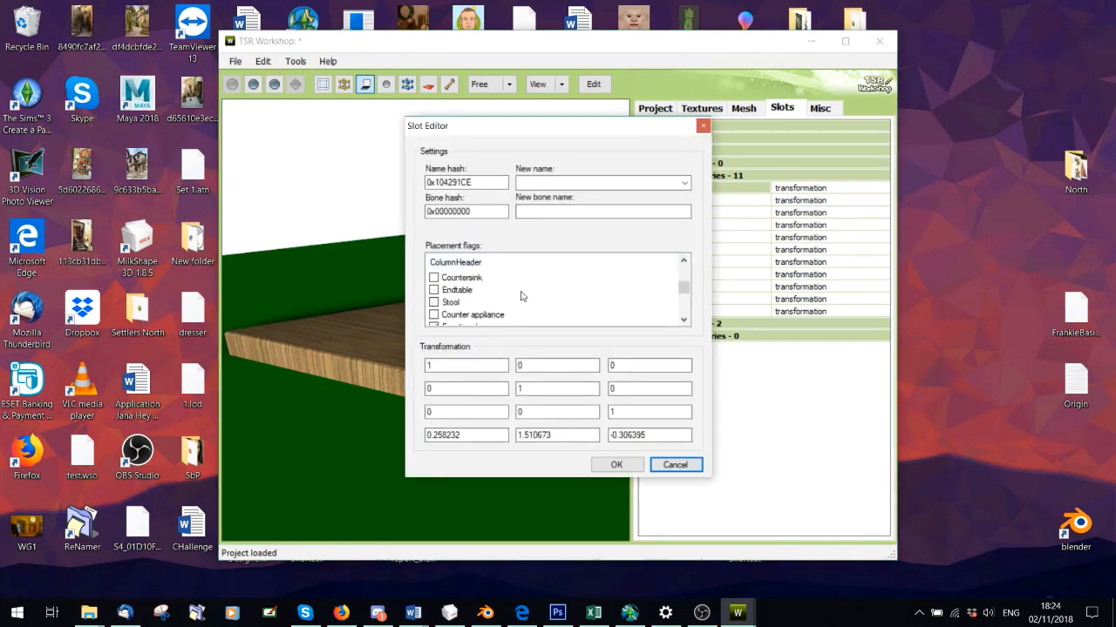
scroll(470, 301, "down", 1)
scroll(475, 308, "down", 2)
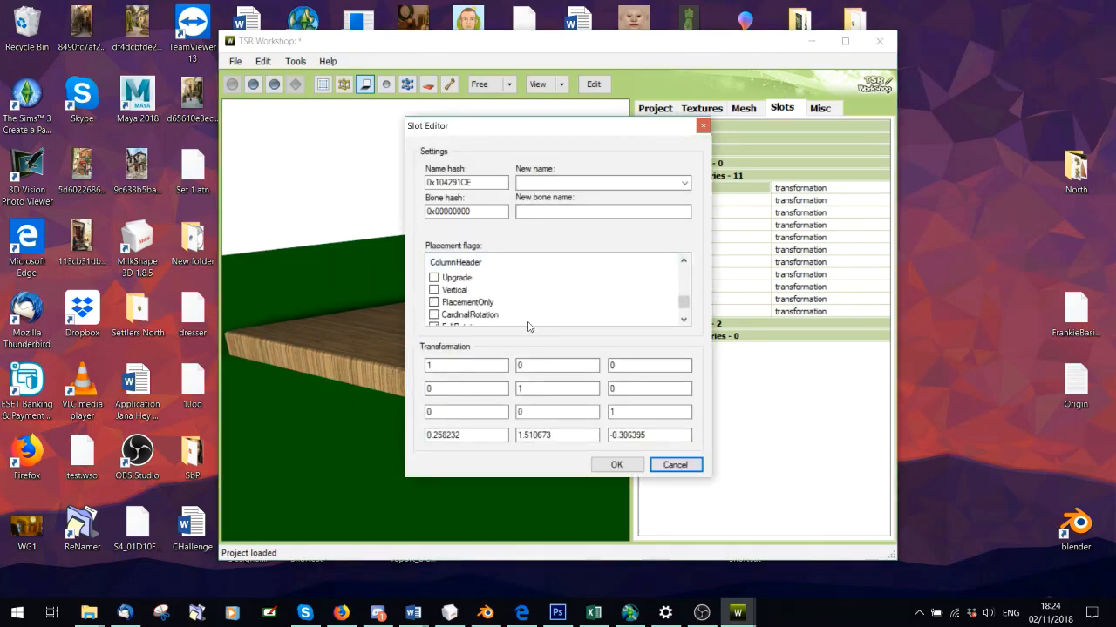
left_click(702, 126)
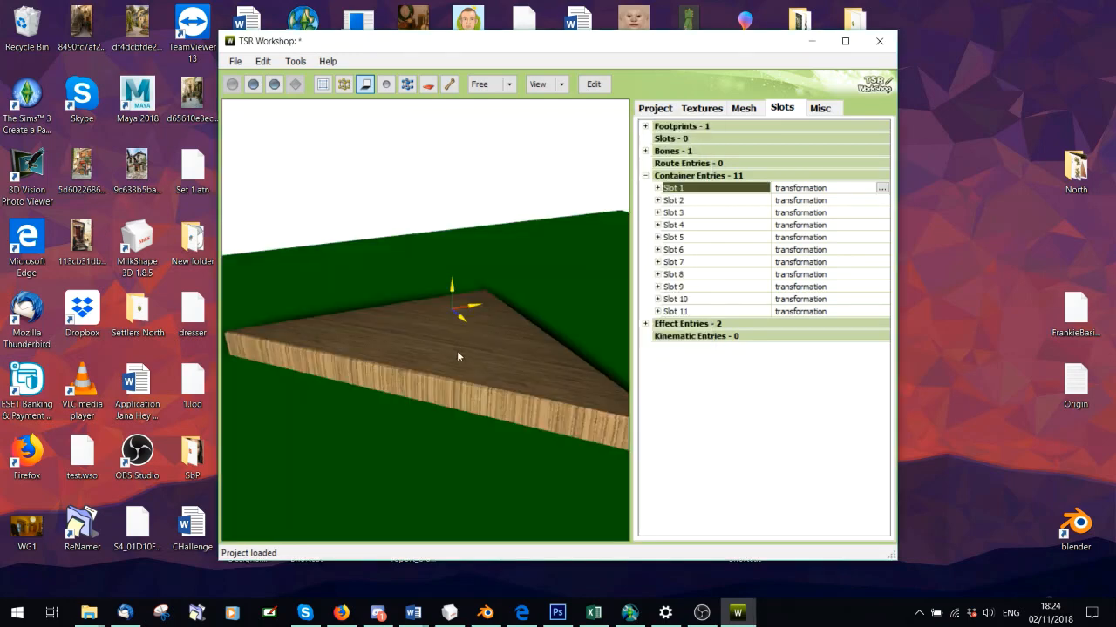
Set the middle value of container Slot 1's transformation matrix to 0.5 and view the slot's axes on the shelf.
left_click_drag(457, 352, 455, 361)
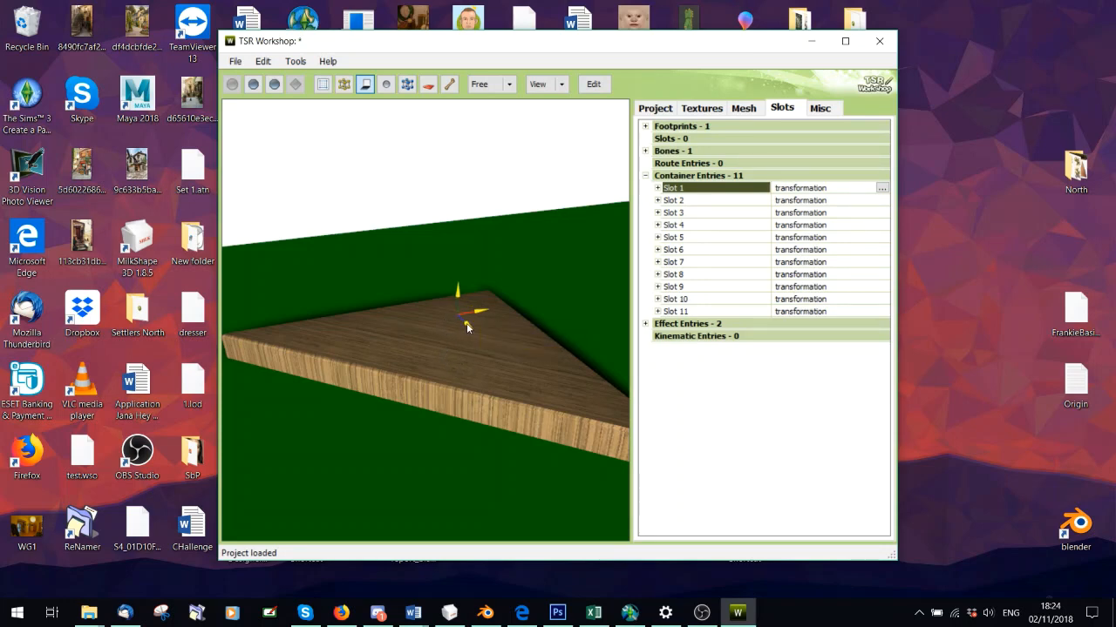
left_click(882, 188)
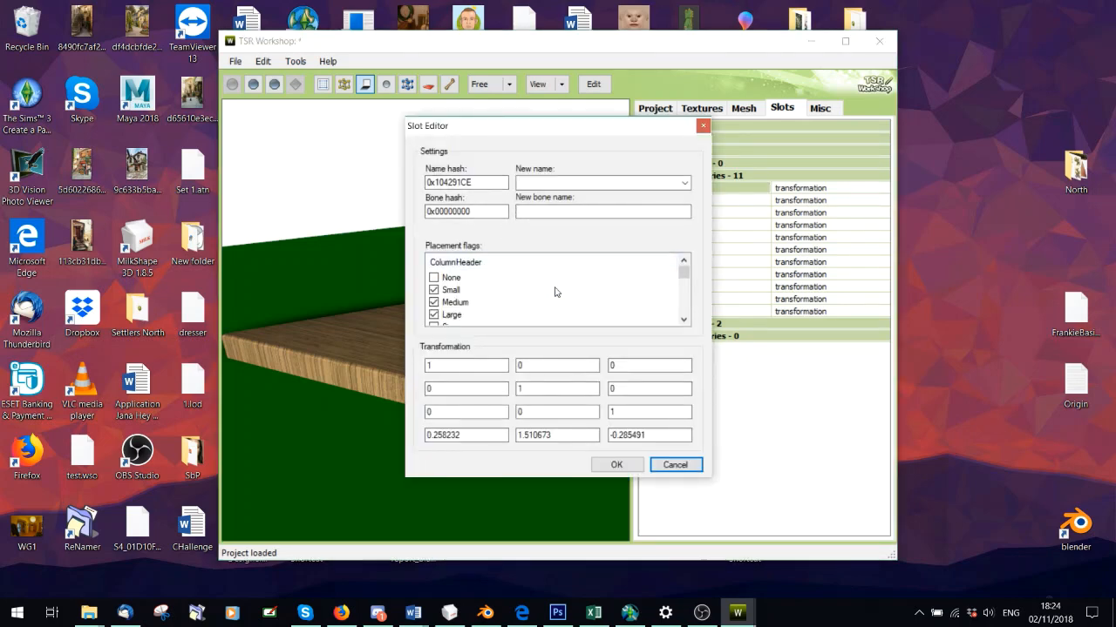
double_click(520, 388)
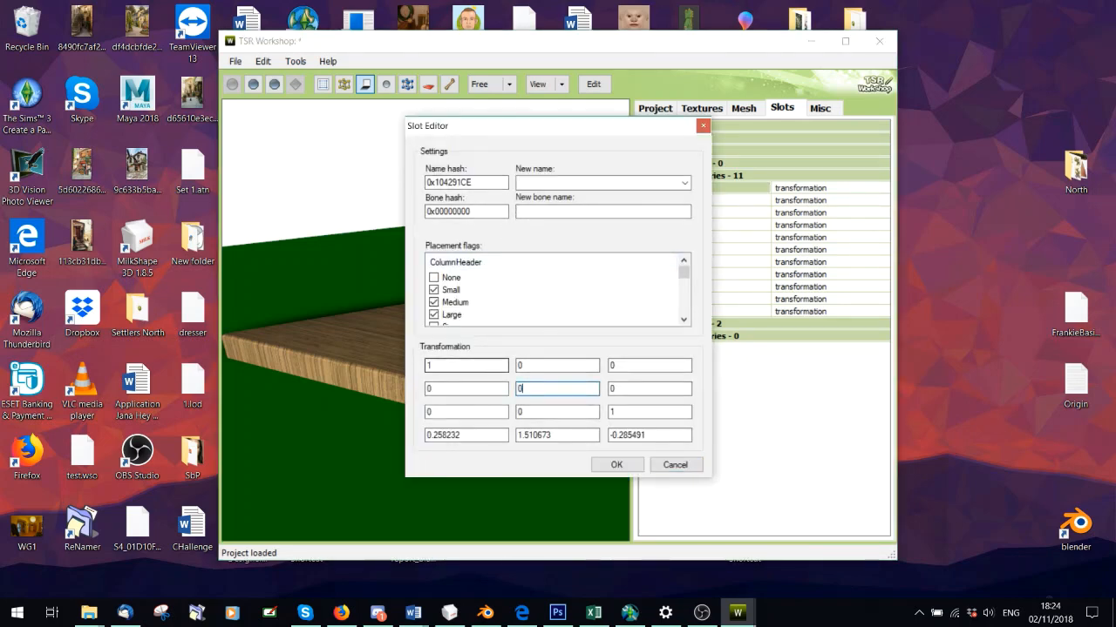
type("0")
left_click(616, 464)
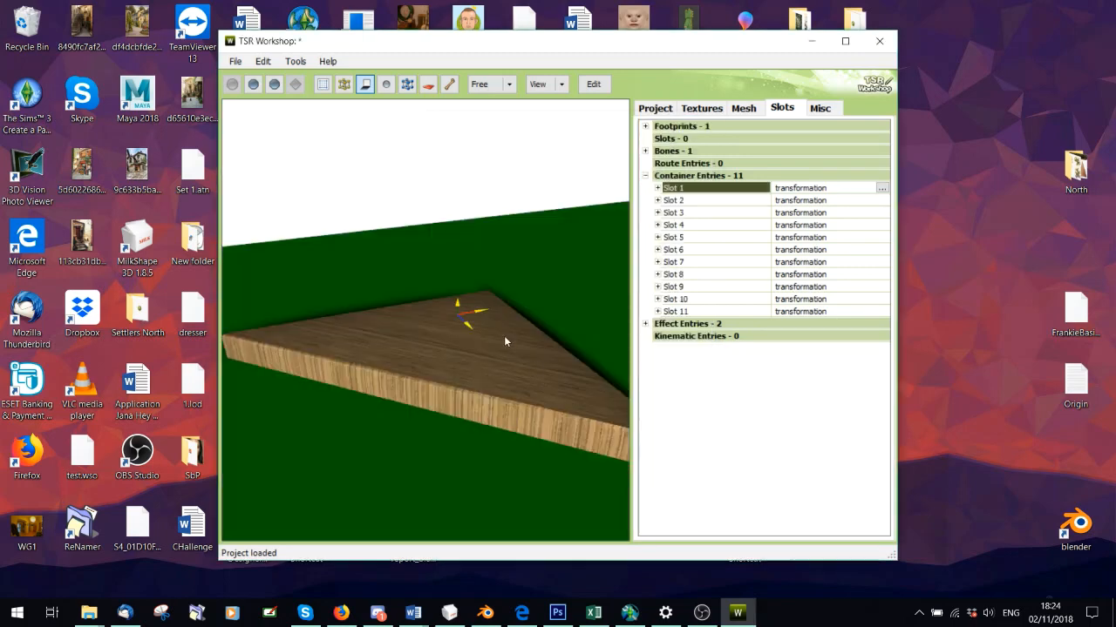
left_click_drag(503, 342, 538, 352)
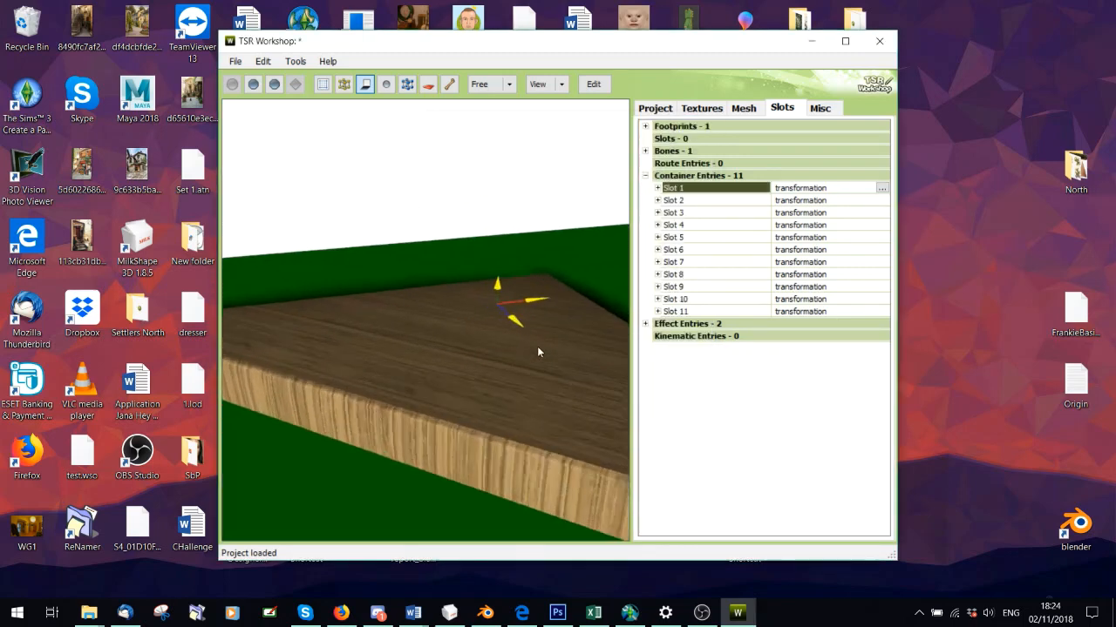
Set the middle value of Slot 1's transformation matrix to 1 and look through its placement flags as far as FullRotation.
left_click(882, 188)
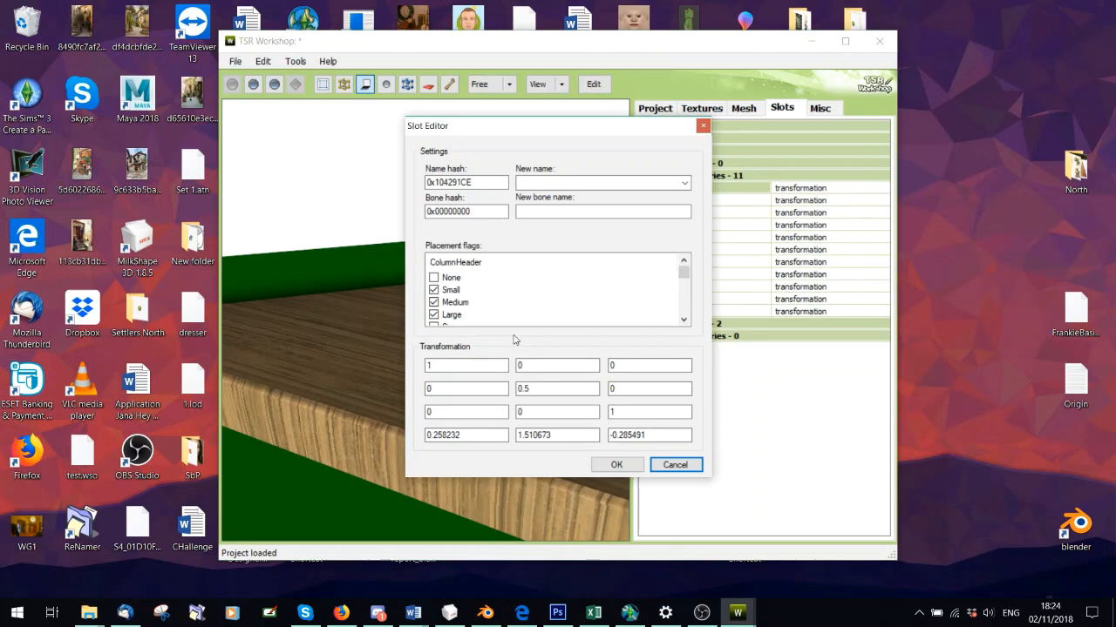
double_click(538, 387)
type("0")
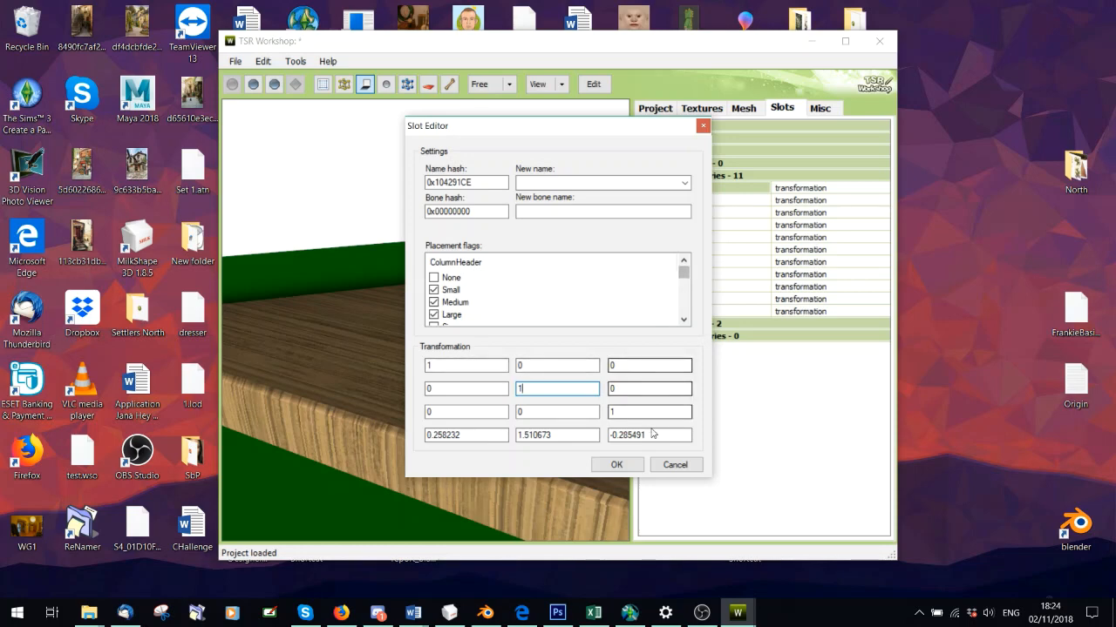
double_click(625, 388)
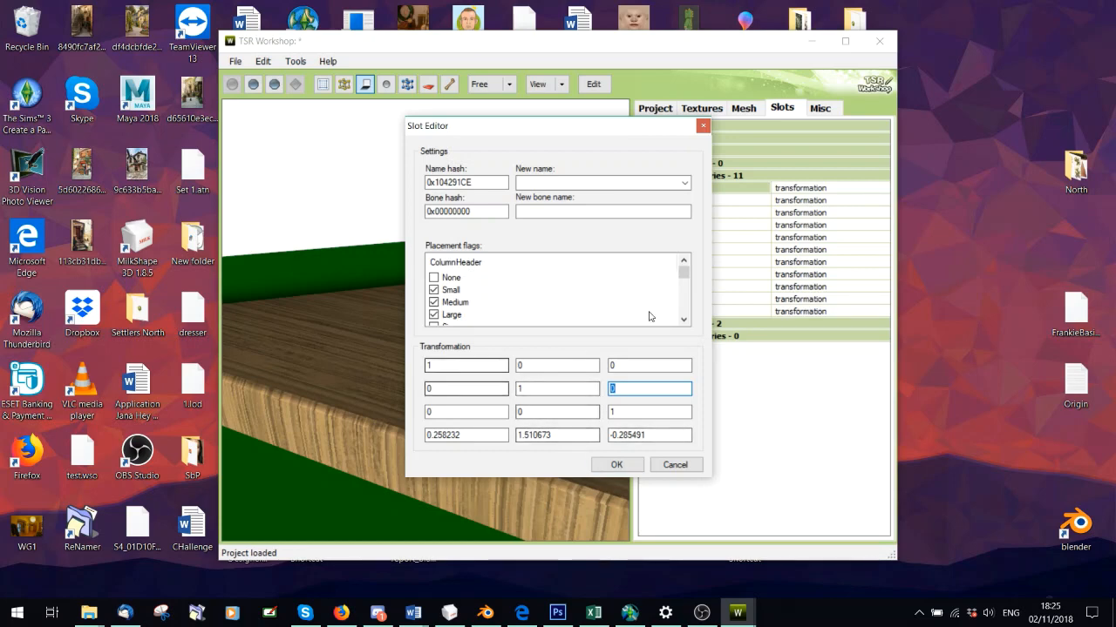
left_click_drag(685, 274, 677, 322)
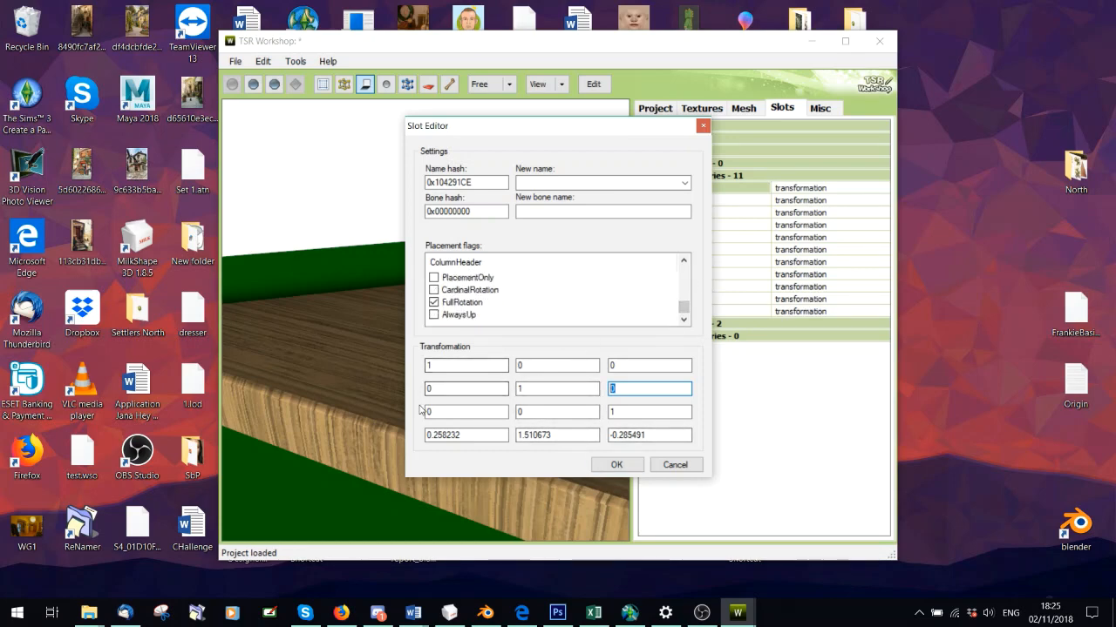
Change the first value in the second row of Slot 1's transformation matrix and view the slot's axes from several angles.
double_click(427, 388)
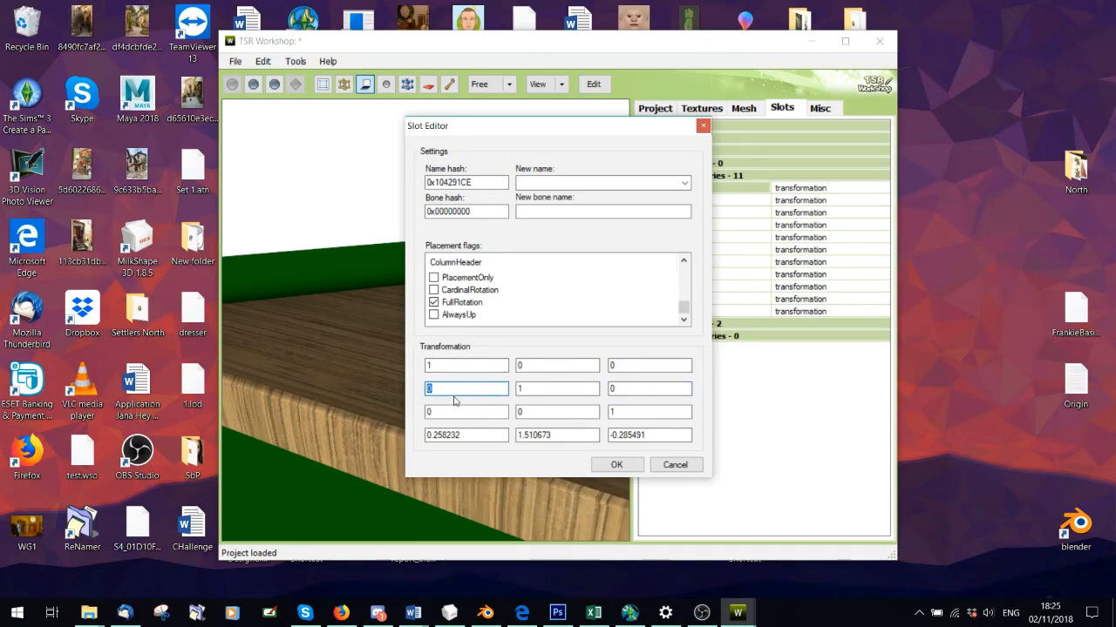
left_click(616, 464)
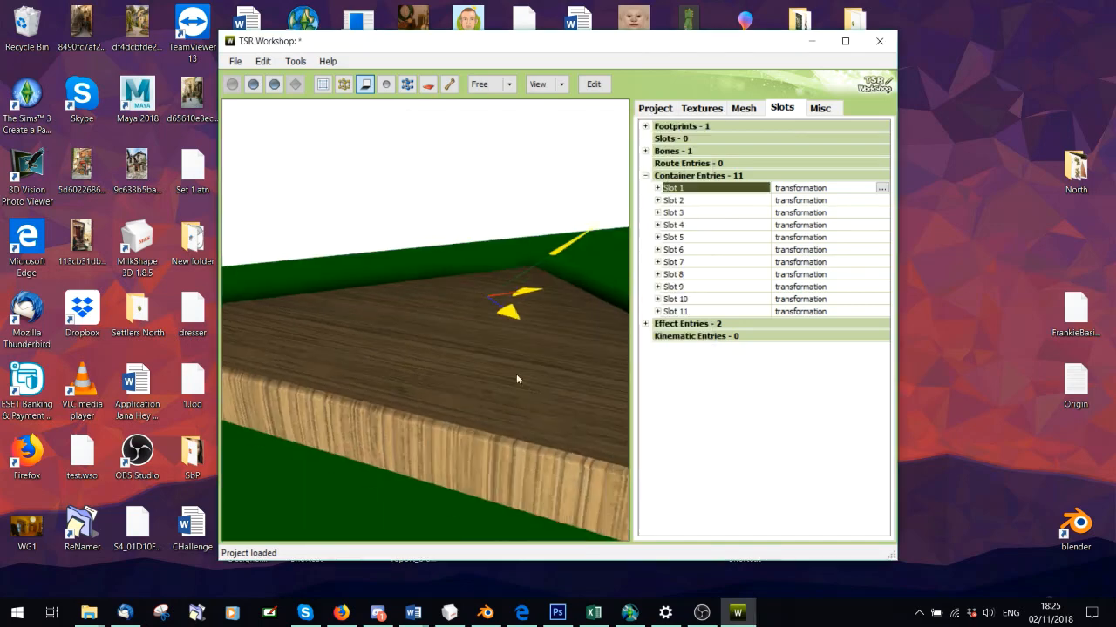
left_click_drag(516, 374, 383, 291)
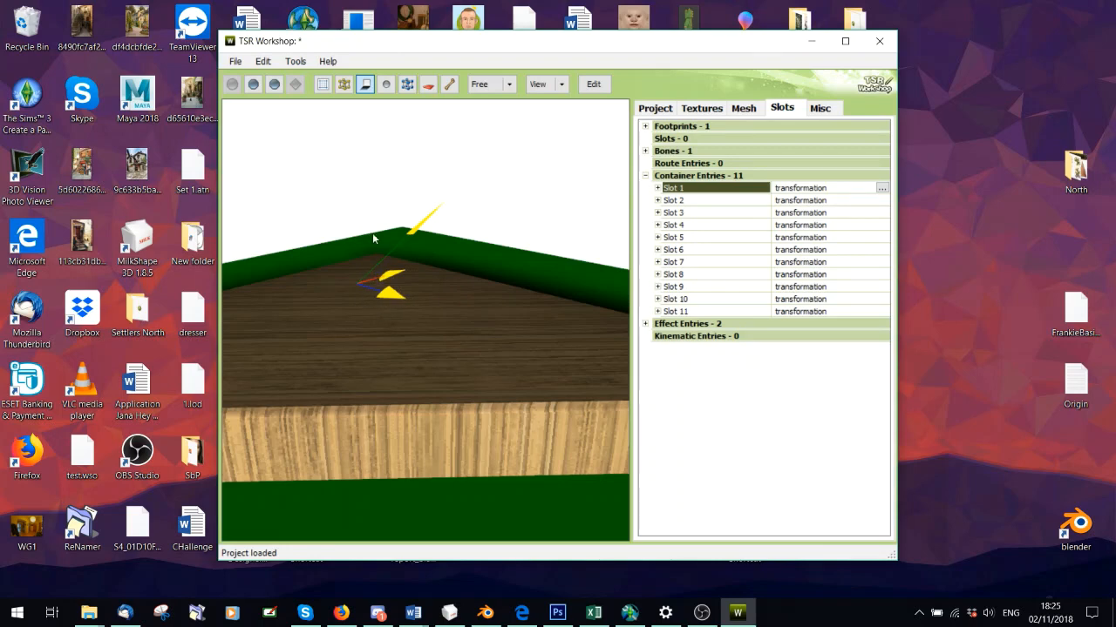
mouse_move(390, 233)
left_mouse_down()
mouse_move(386, 266)
mouse_move(409, 242)
left_mouse_up()
left_click_drag(434, 290, 543, 258)
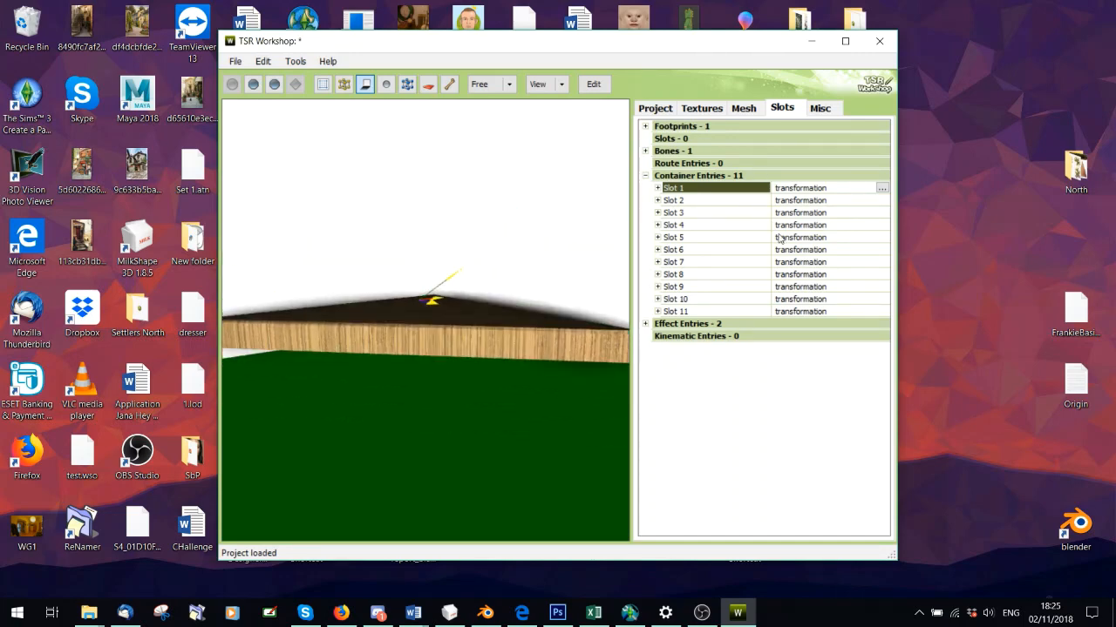
View the positions of the shelf's effect Slots 1 and 2, and look at its miscellaneous light entries.
left_click(644, 324)
left_click(841, 337)
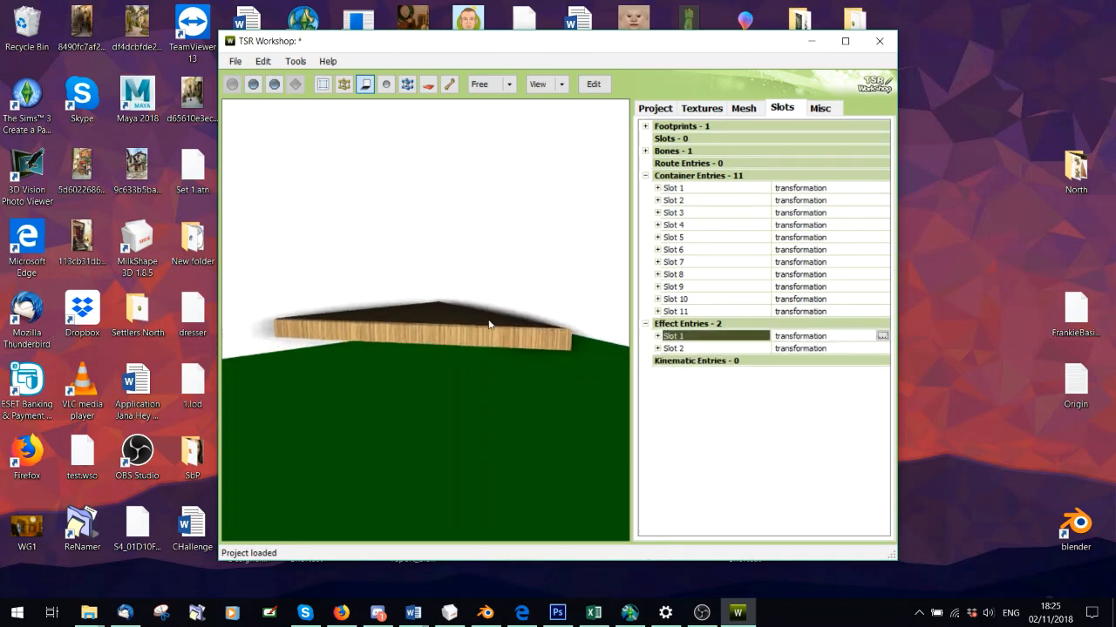
left_click_drag(491, 322, 430, 498)
left_click(843, 349)
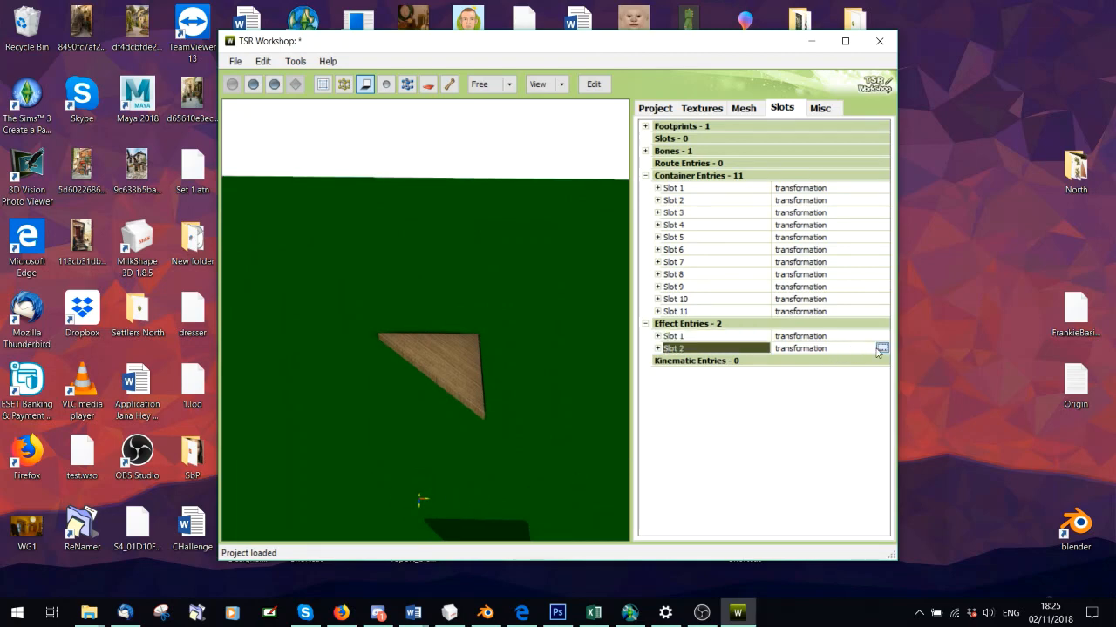
left_click_drag(531, 364, 472, 368)
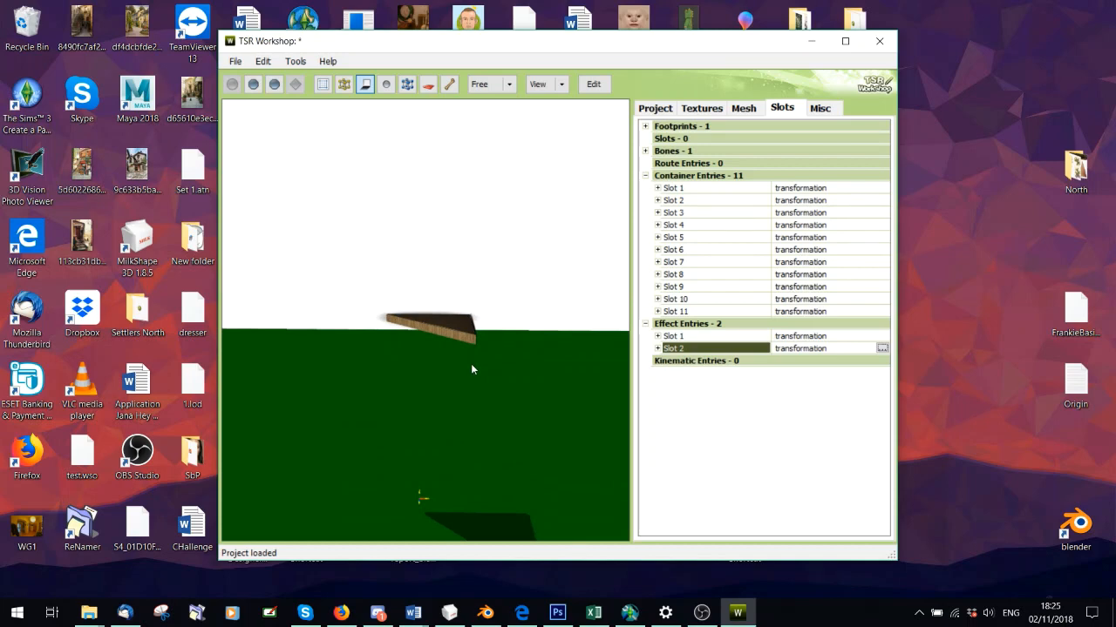
left_click_drag(454, 434, 536, 497)
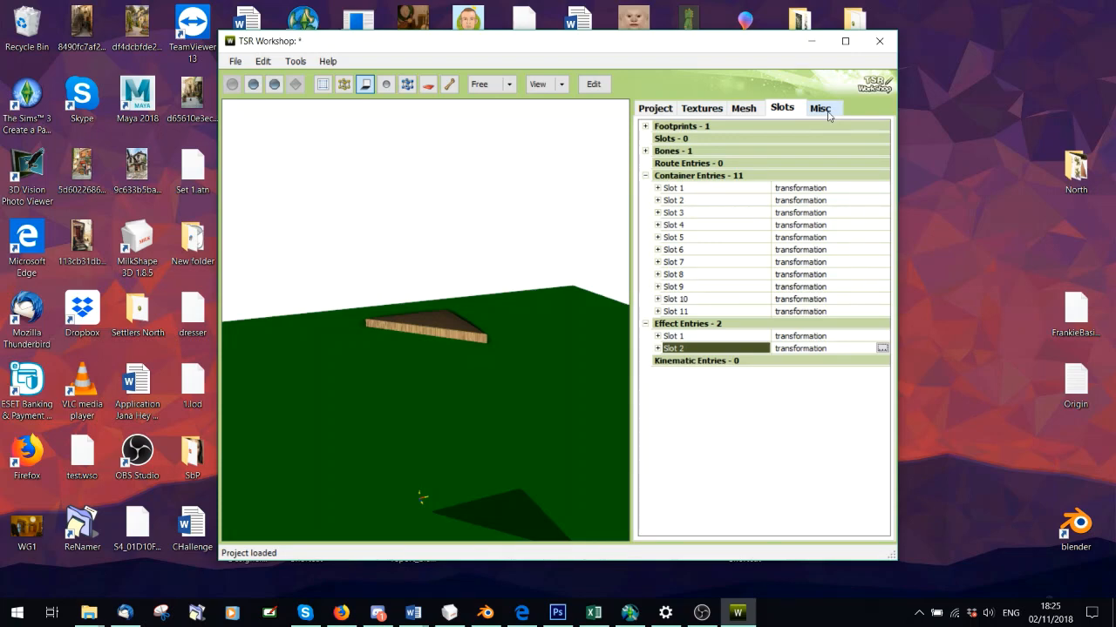
left_click(824, 114)
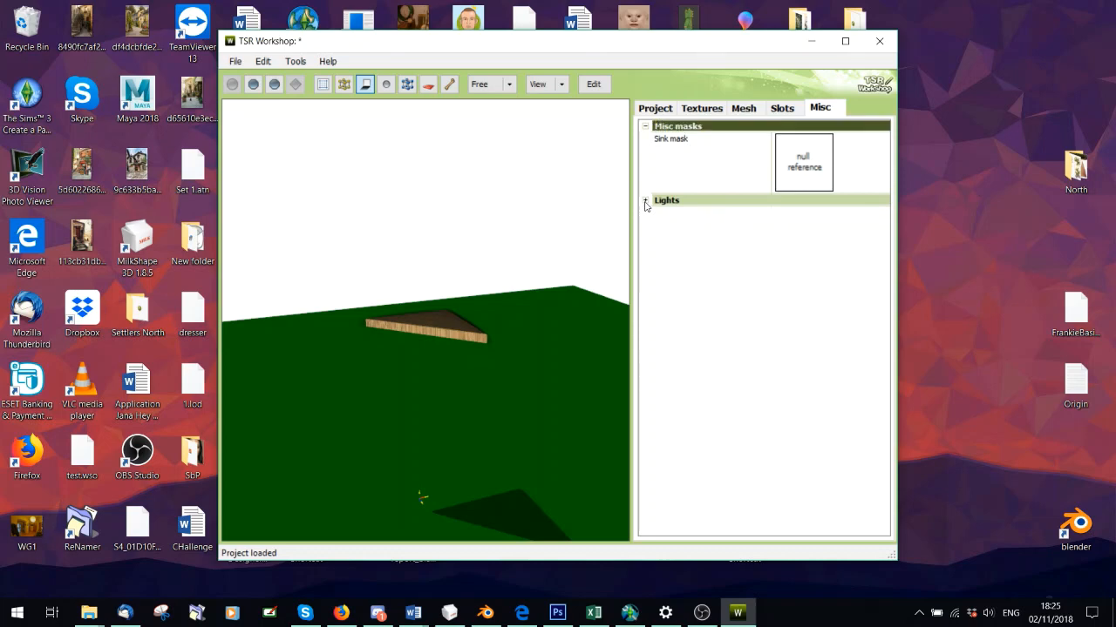
left_click(806, 214)
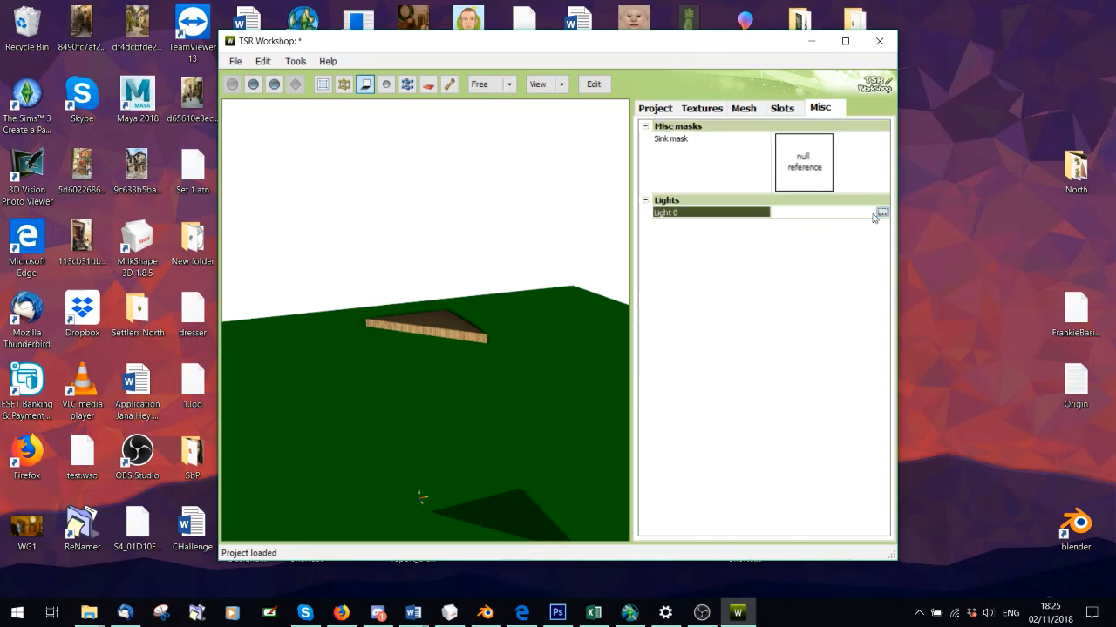
Start a new project by importing the package Obj_kid_SIMPLYBiliaBassinetMobile from the Bassinet folder.
left_click(235, 61)
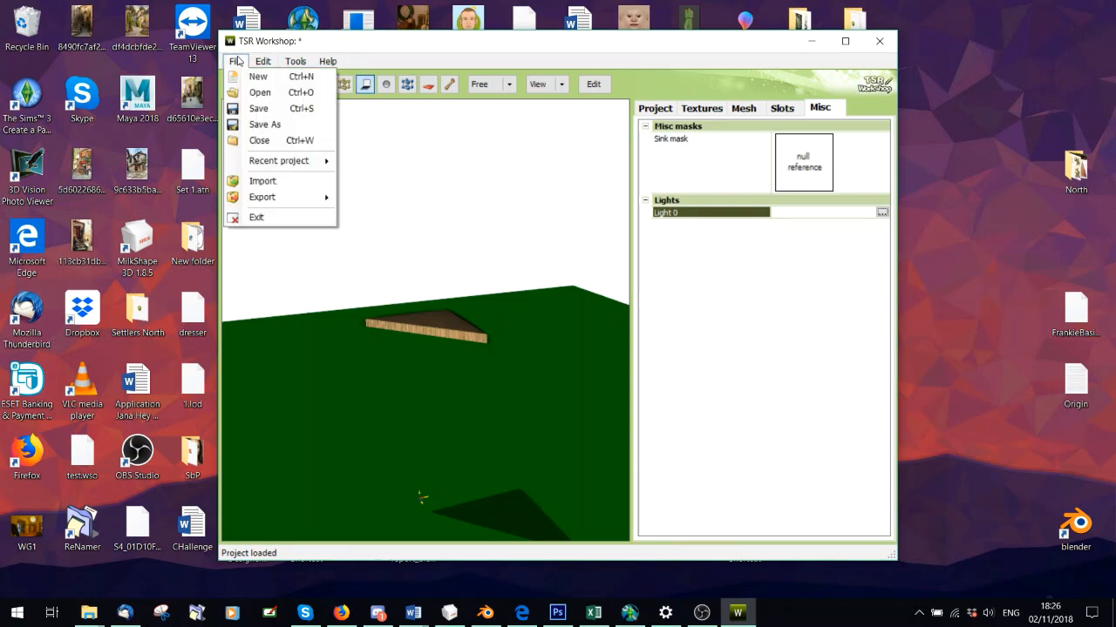
left_click(258, 76)
left_click(607, 355)
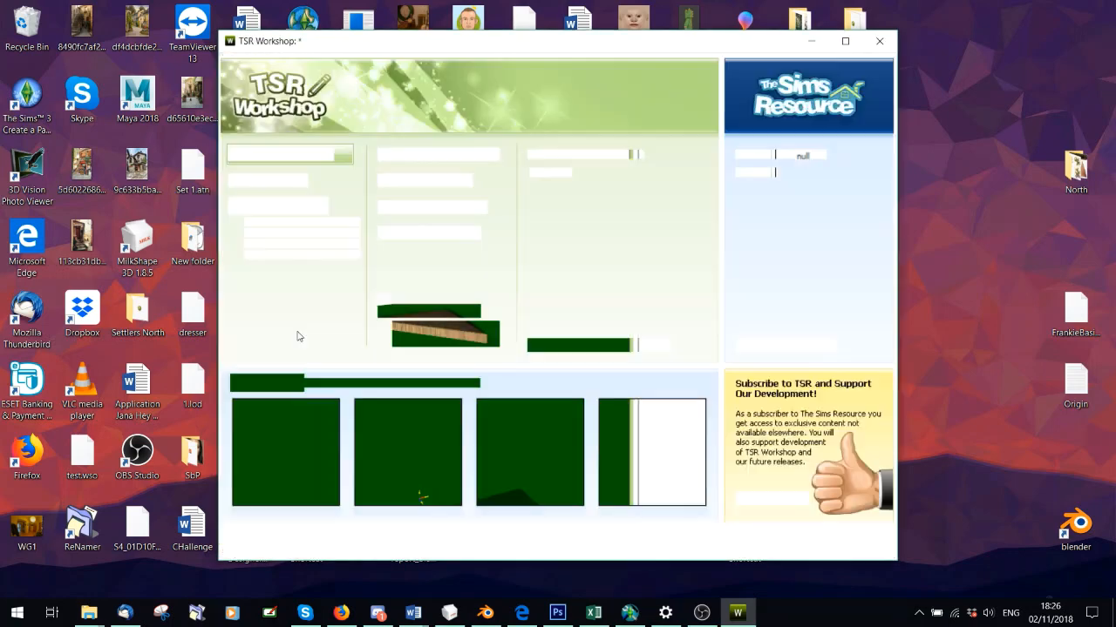
left_click(761, 450)
left_click(820, 206)
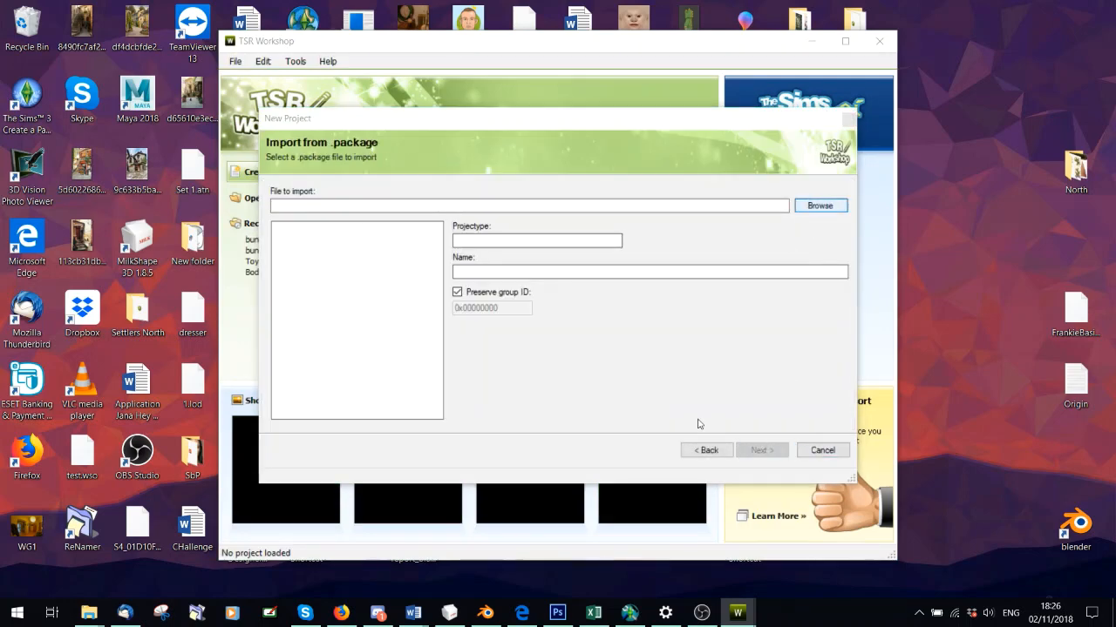
left_click(486, 166)
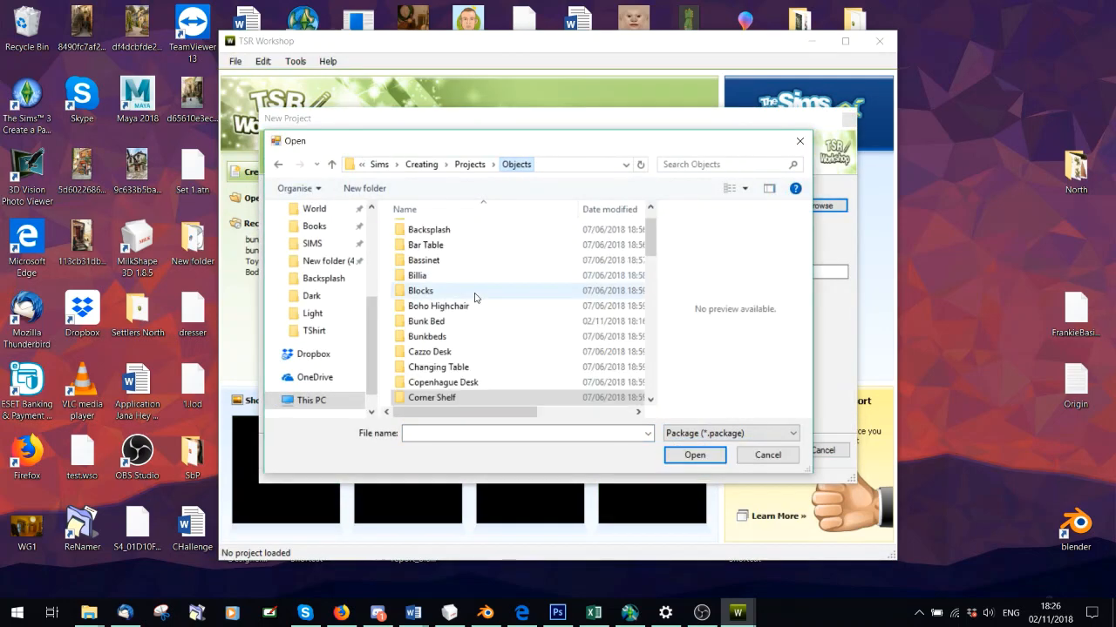
double_click(421, 255)
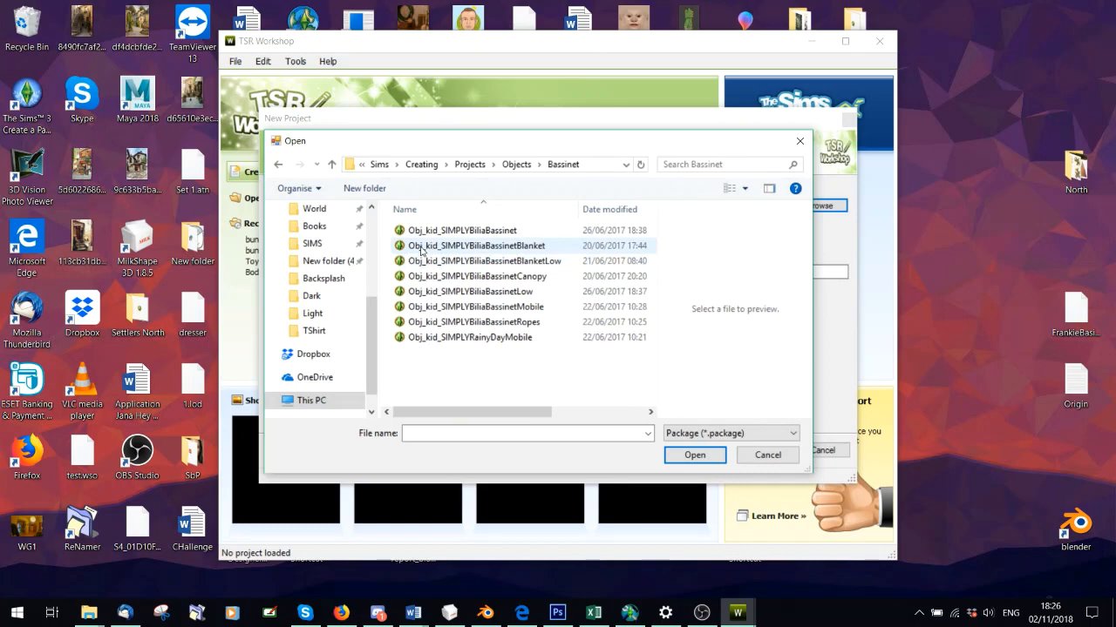
double_click(527, 309)
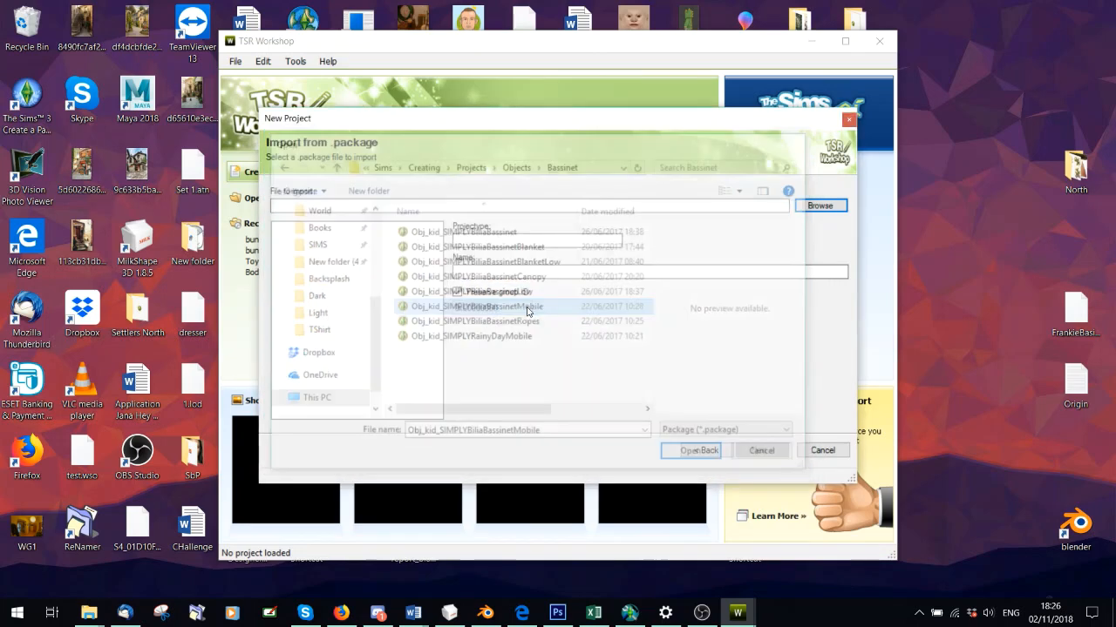
left_click(761, 450)
left_click(820, 450)
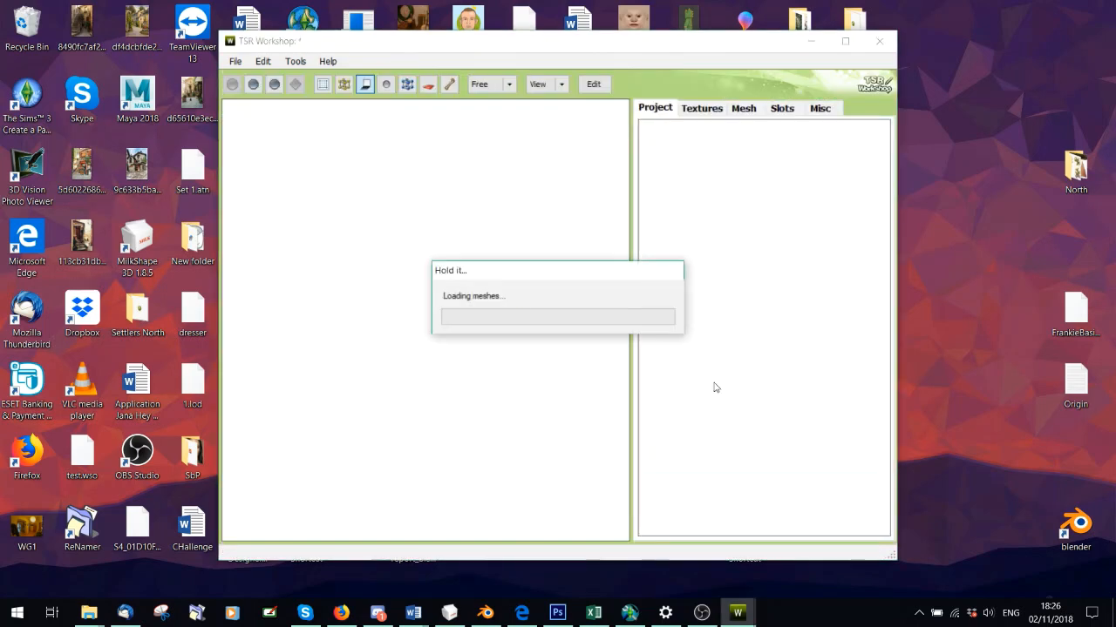
Go through the mobile's miscellaneous light settings, viewing Light 0 and each of its two sub-entries.
left_click(819, 108)
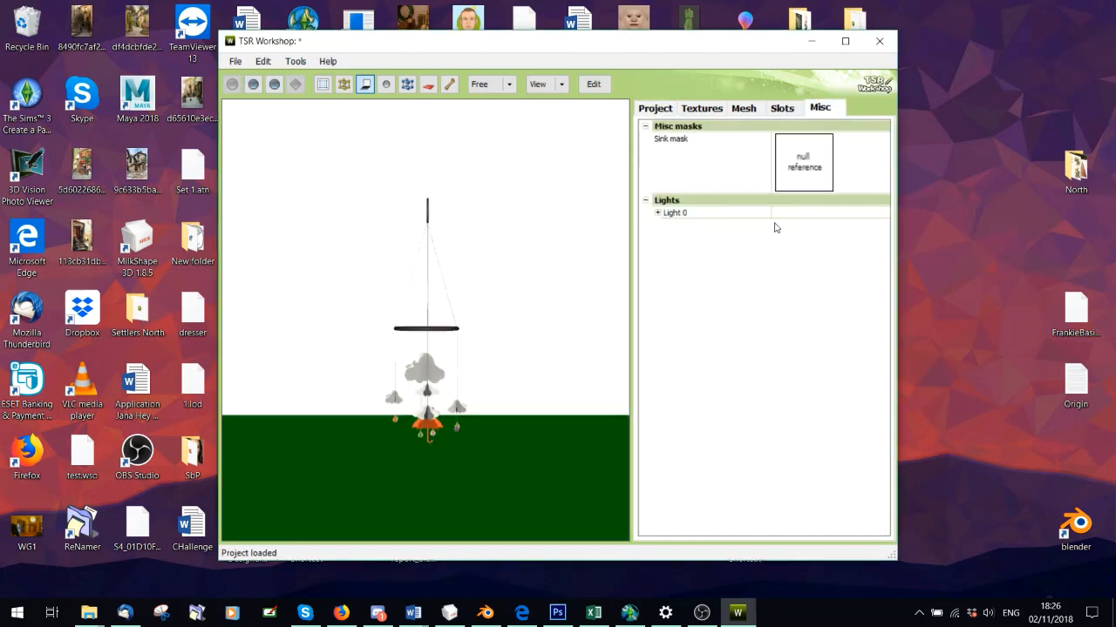
left_click(673, 213)
left_click(657, 214)
scroll(415, 244, "down", 5)
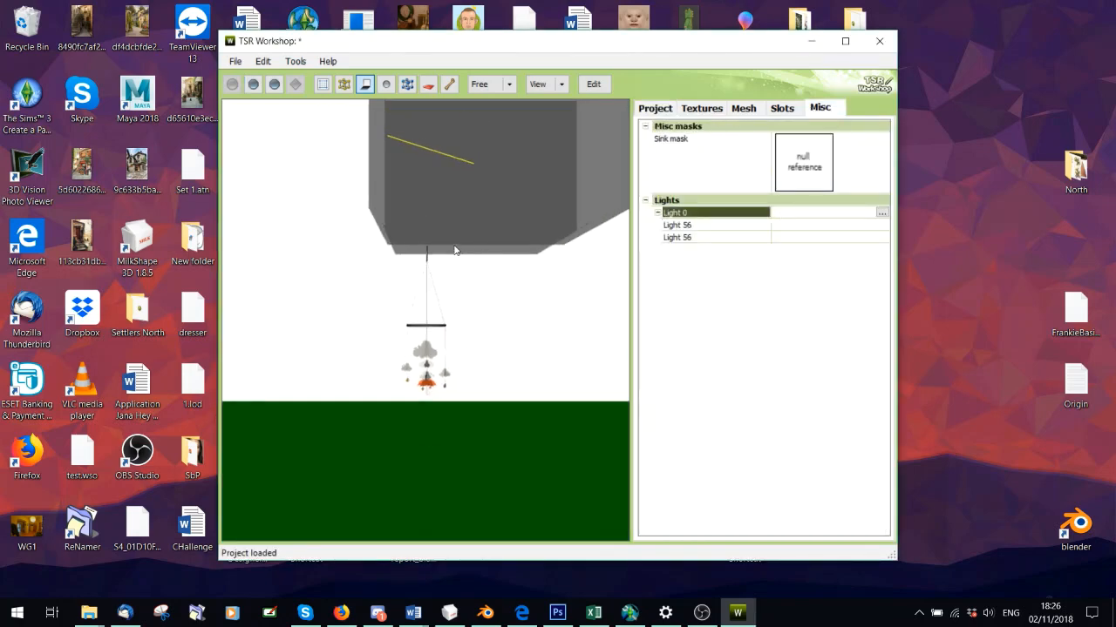
left_click_drag(493, 260, 356, 225)
left_click(839, 225)
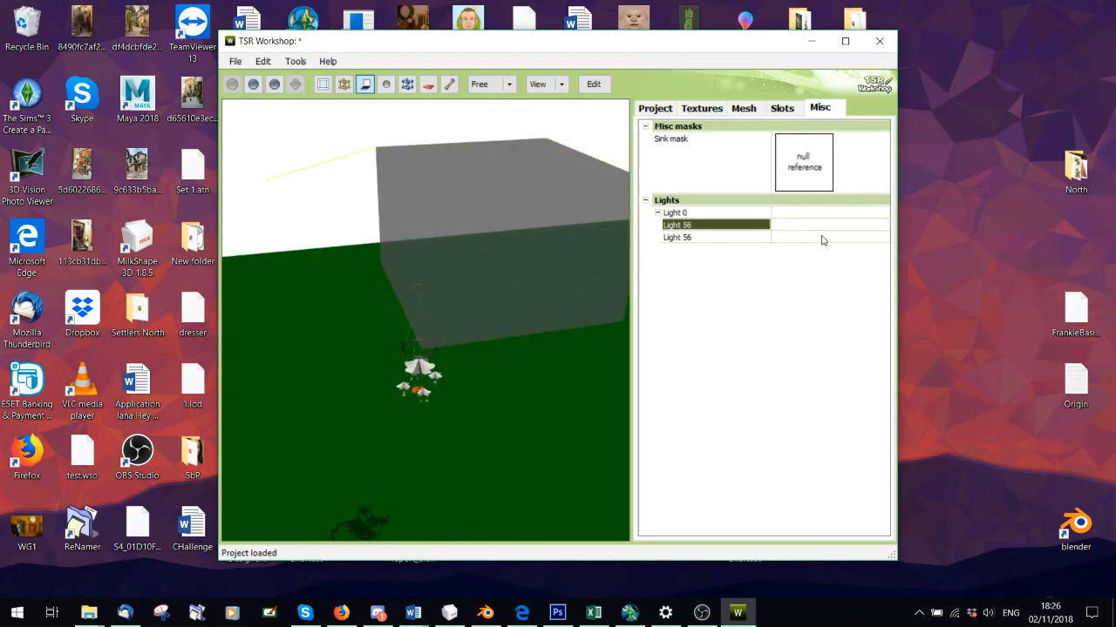
left_click(822, 237)
left_click(817, 215)
Examine the volume and direction lines of Light 0 around the mobile from above, below and the side.
left_click_drag(520, 210, 476, 288)
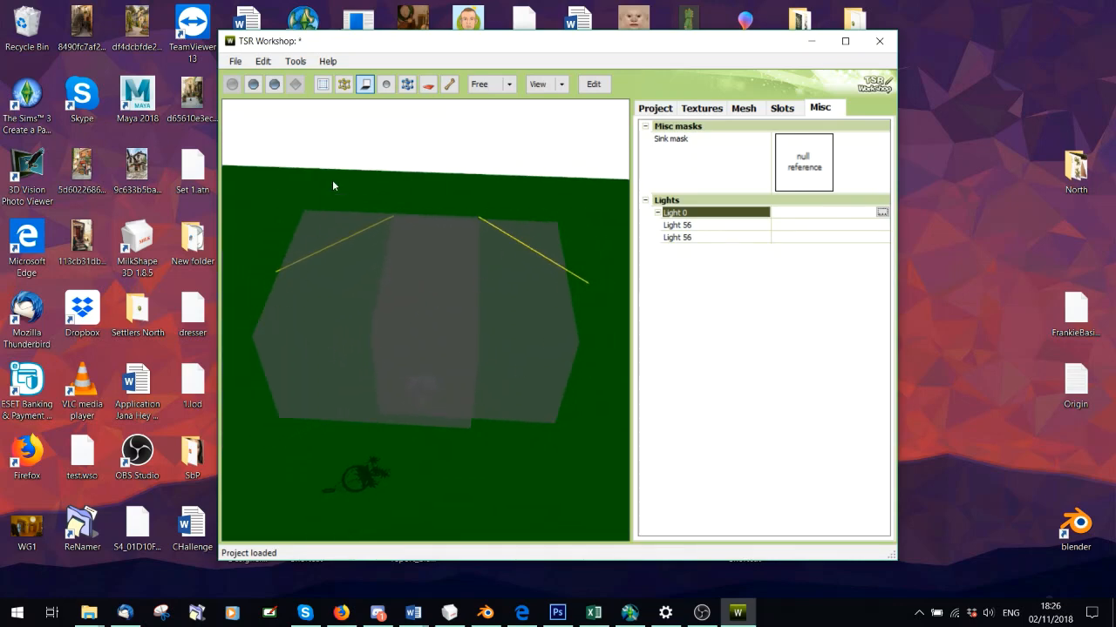
left_click_drag(326, 336, 590, 113)
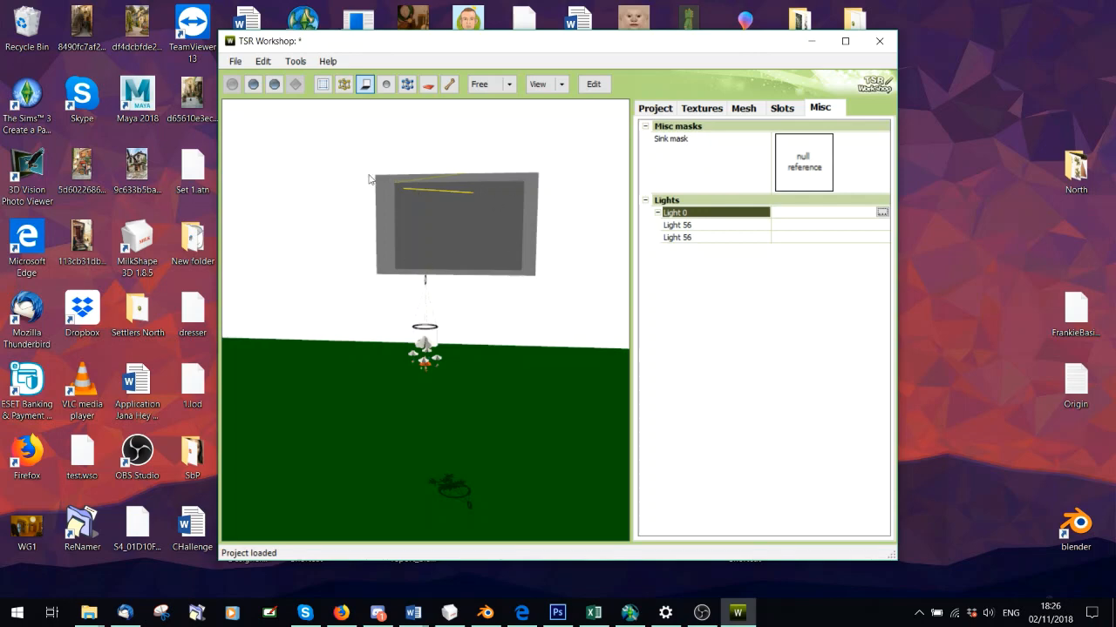
left_click_drag(514, 209, 509, 248)
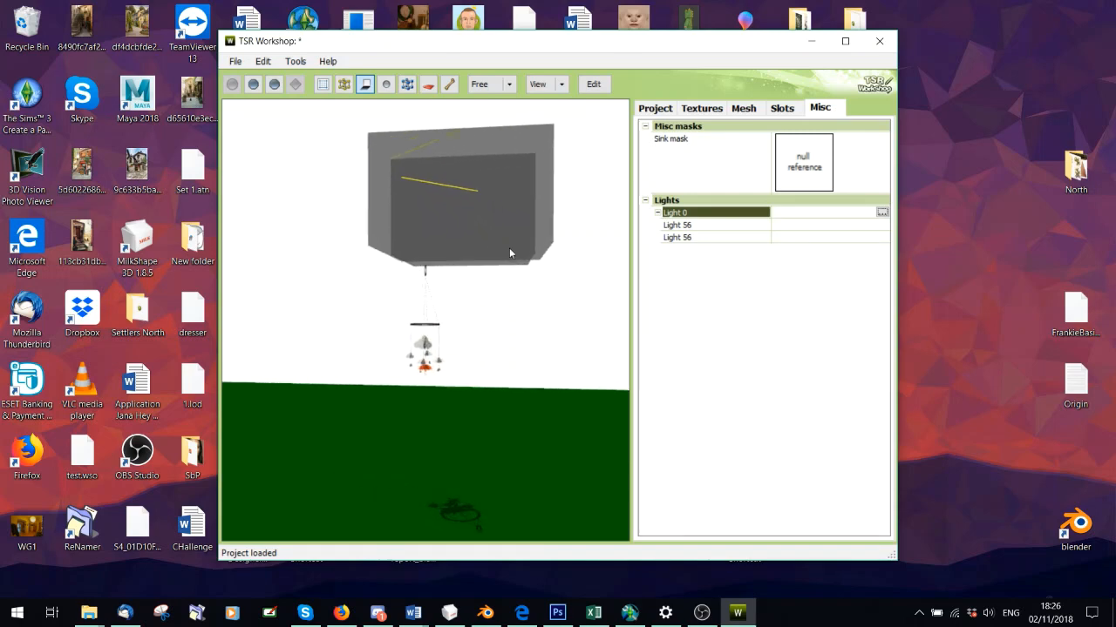
scroll(510, 253, "up", 2)
left_click_drag(491, 199, 429, 162)
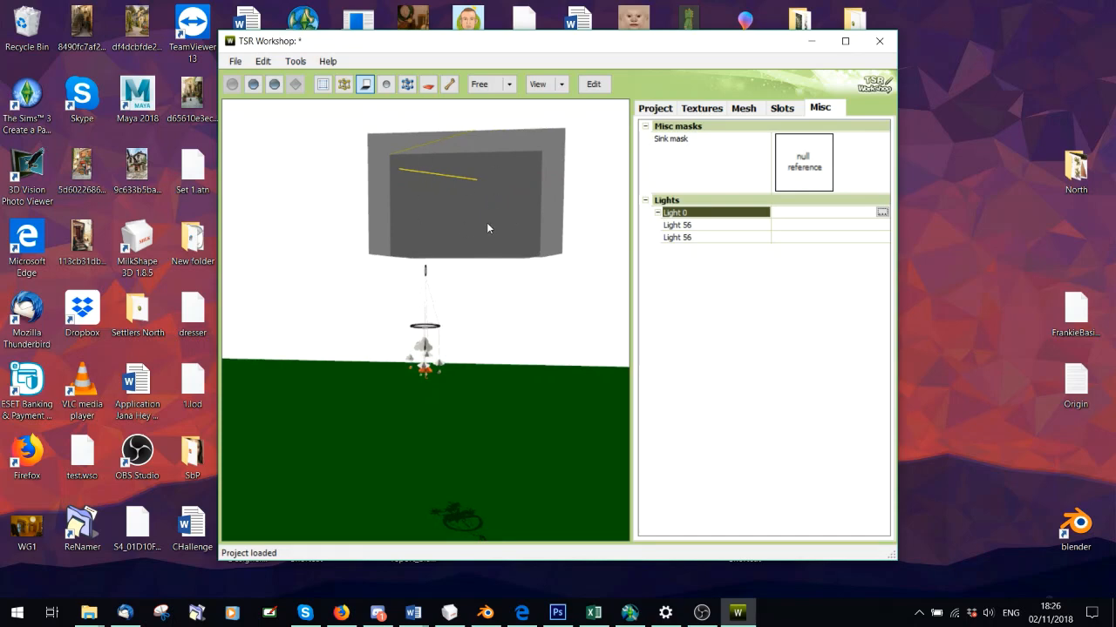
left_click_drag(534, 226, 494, 252)
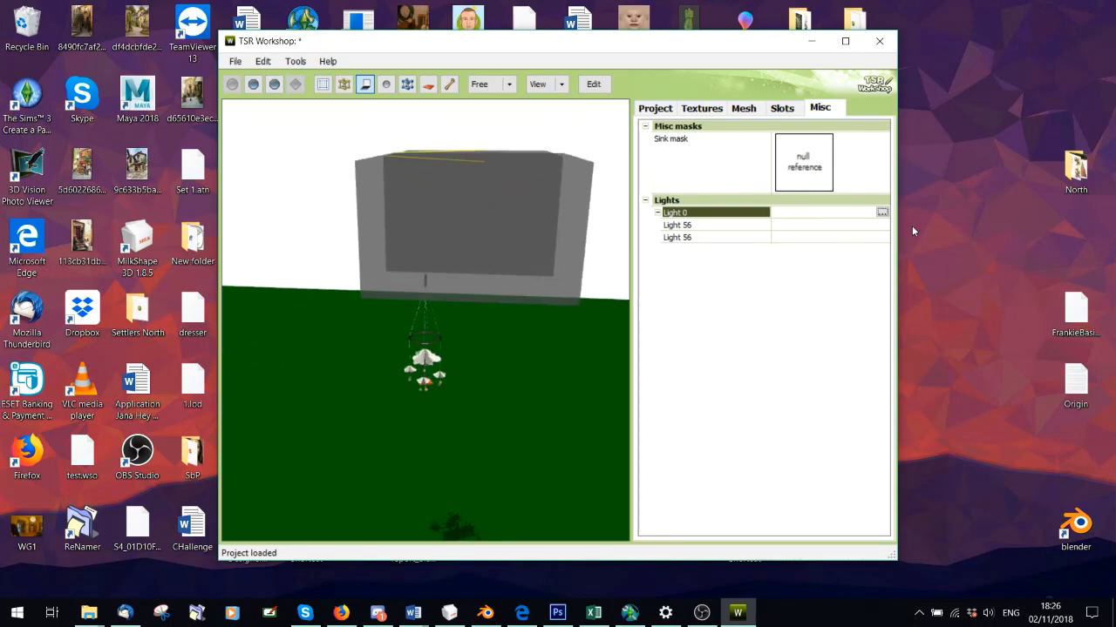
Delete both occluder entries from the mobile's Light 0, apply the change and check the mobile in the preview.
left_click(882, 213)
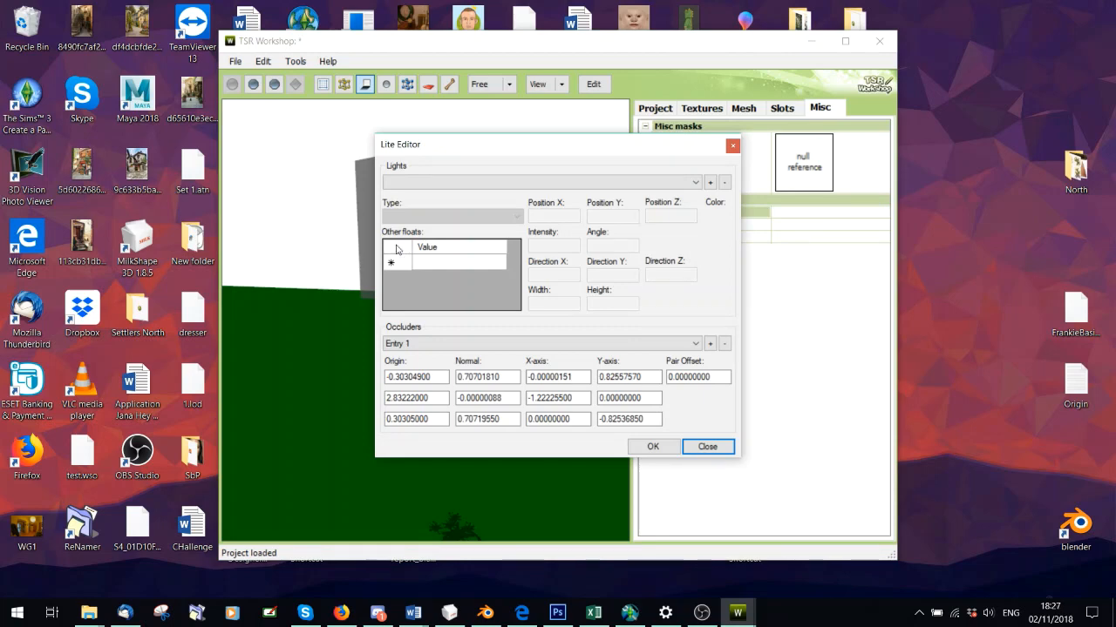
left_click(724, 344)
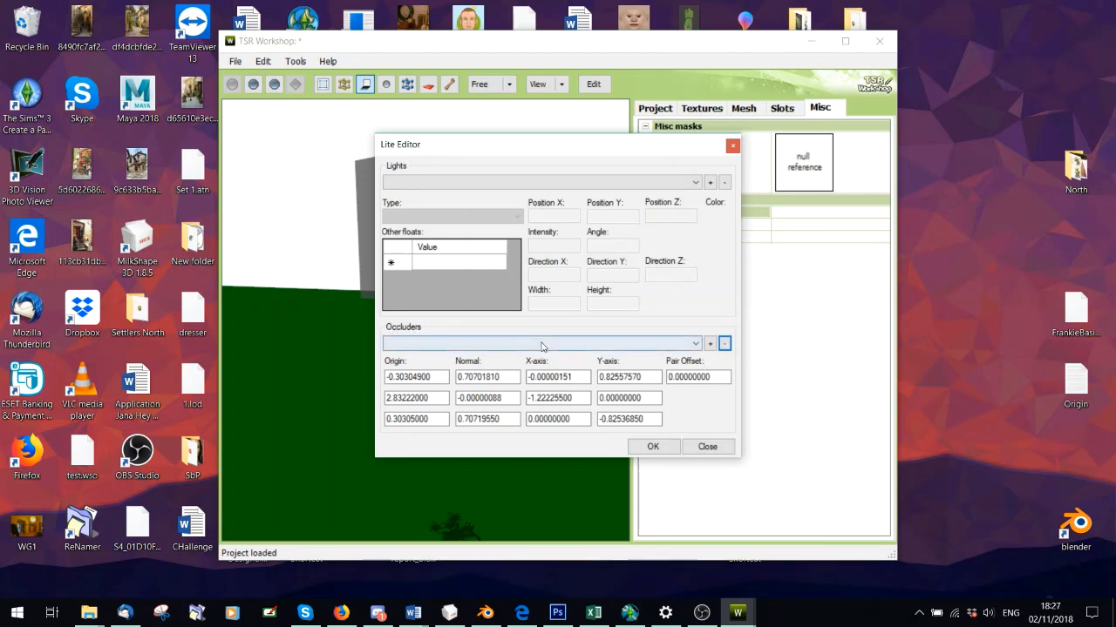
left_click(690, 347)
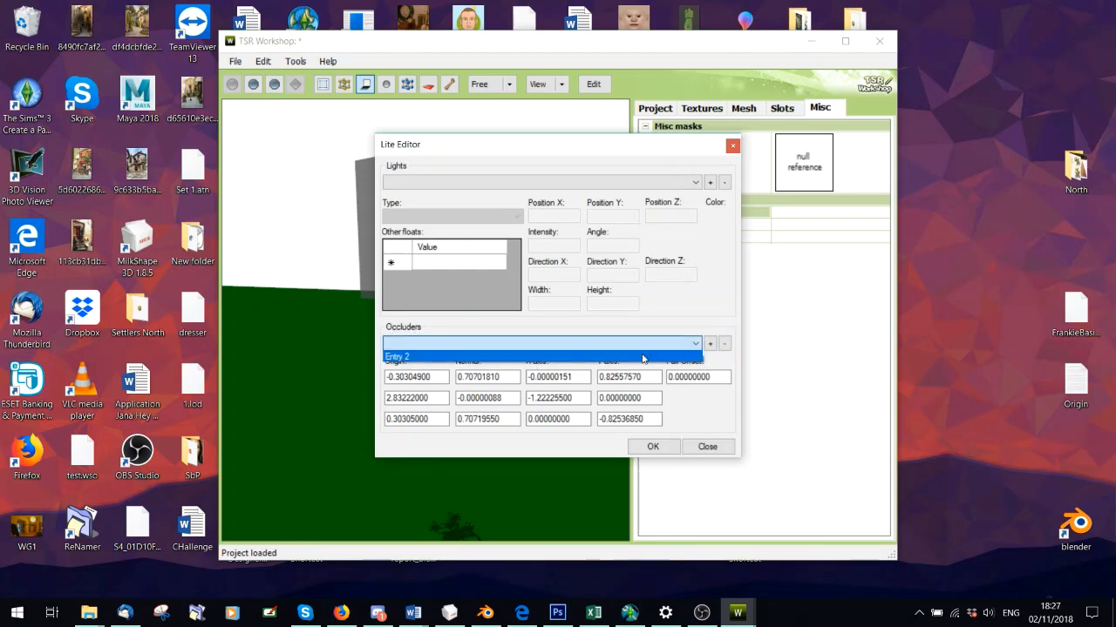
left_click(643, 353)
left_click(721, 345)
left_click(649, 446)
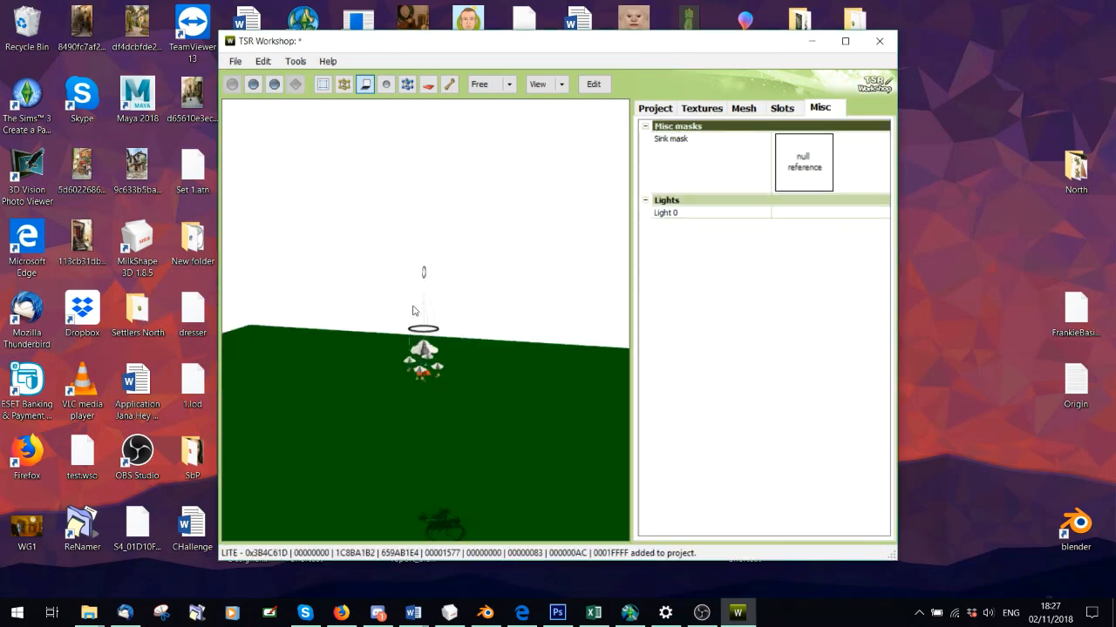
left_click_drag(413, 311, 407, 311)
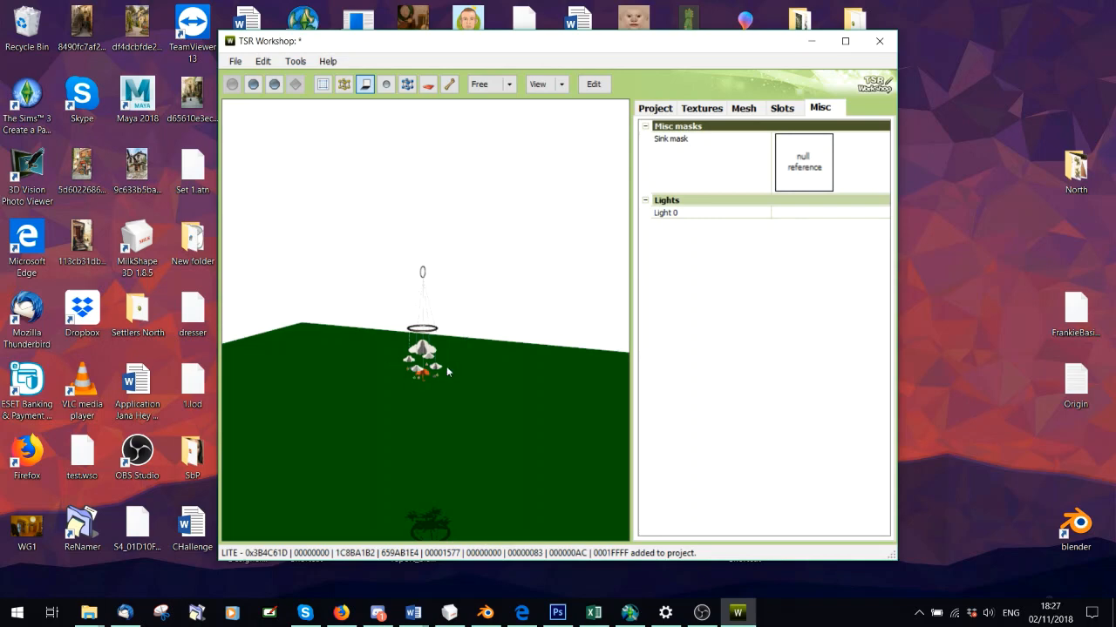
scroll(439, 386, "up", 2)
scroll(438, 386, "up", 3)
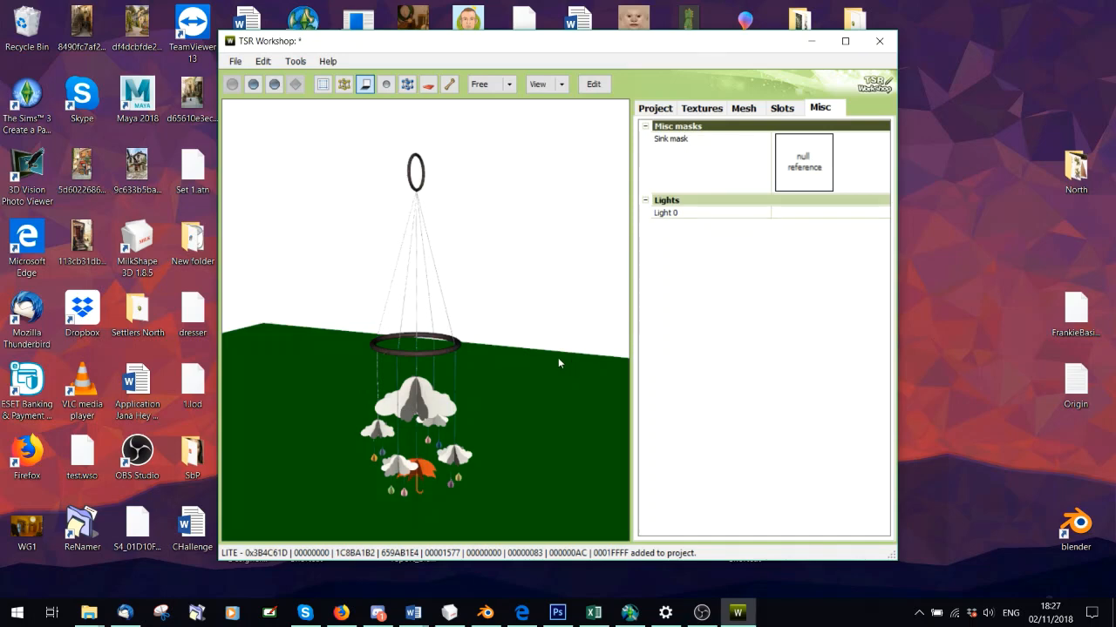
scroll(559, 361, "down", 2)
Try adding a light entry to Light 0, look at its type and colour settings, and close the Lite Editor without applying.
left_click(861, 213)
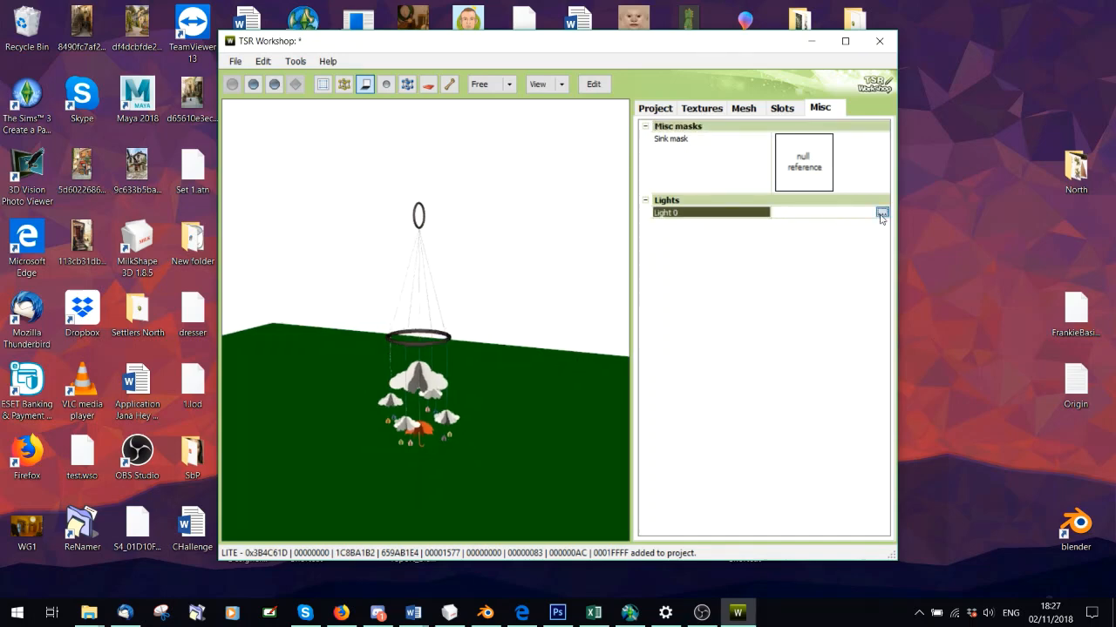
left_click(882, 214)
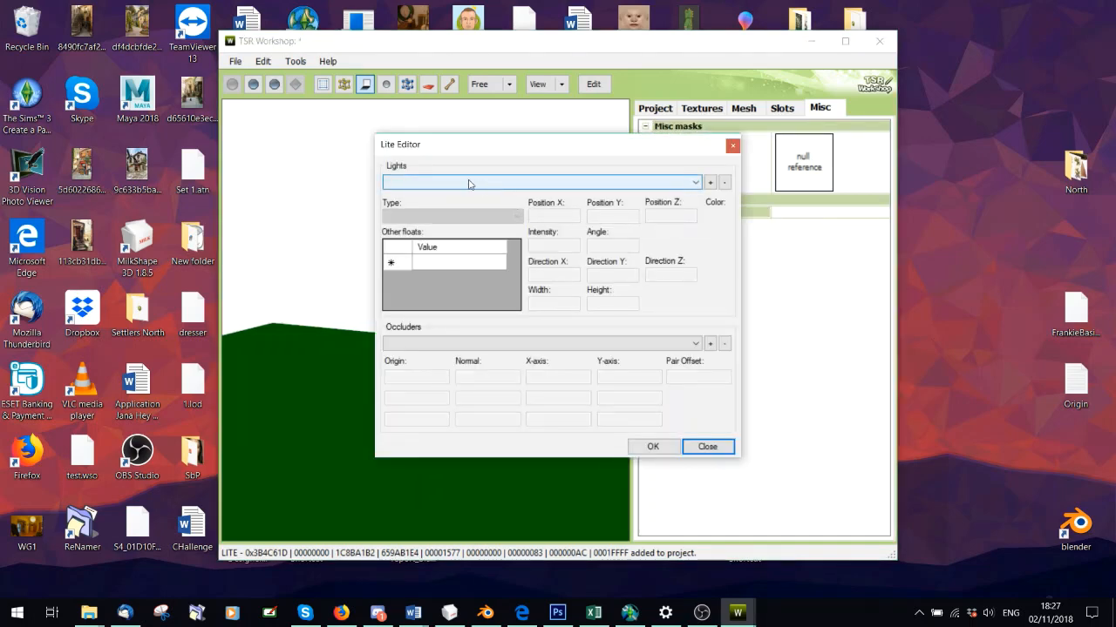
double_click(488, 346)
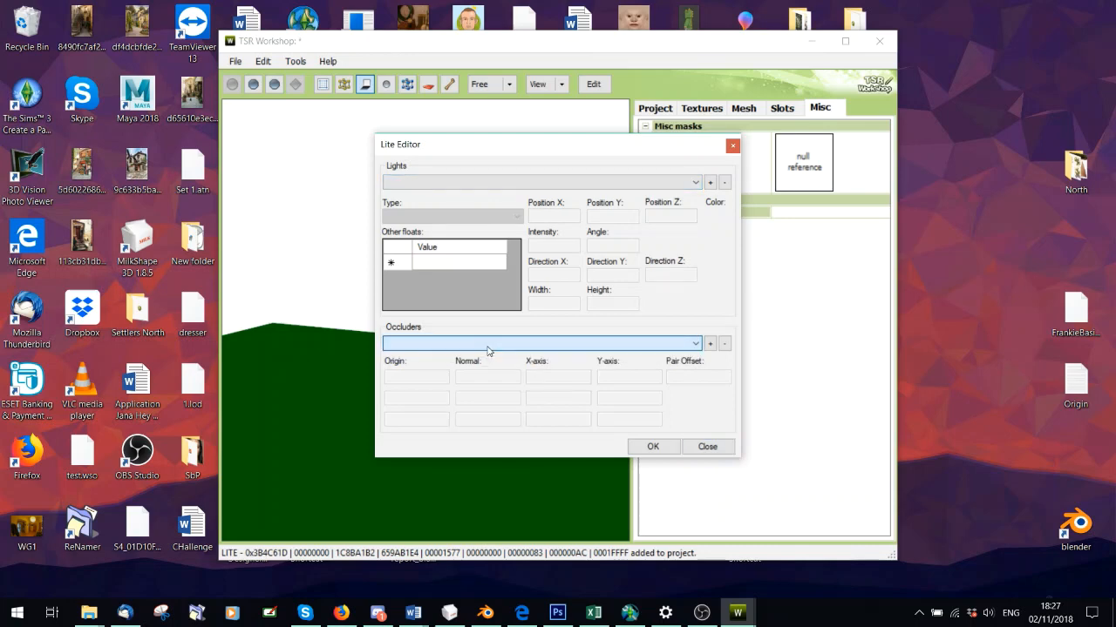
mouse_move(407, 143)
left_mouse_down()
mouse_move(713, 296)
mouse_move(616, 166)
mouse_move(415, 155)
left_mouse_up()
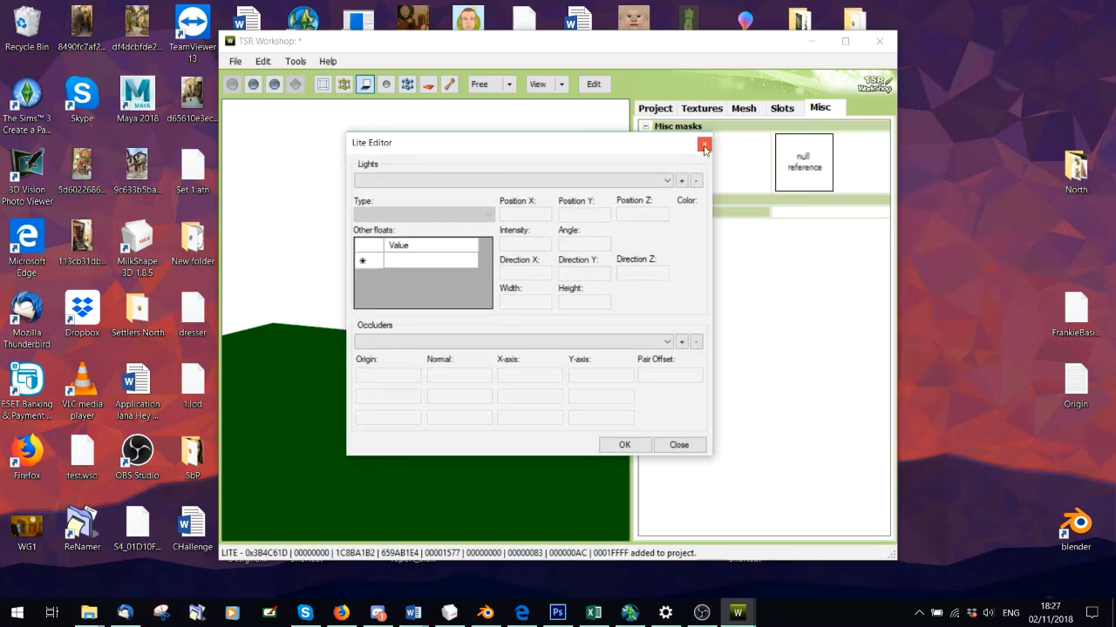
left_click(681, 181)
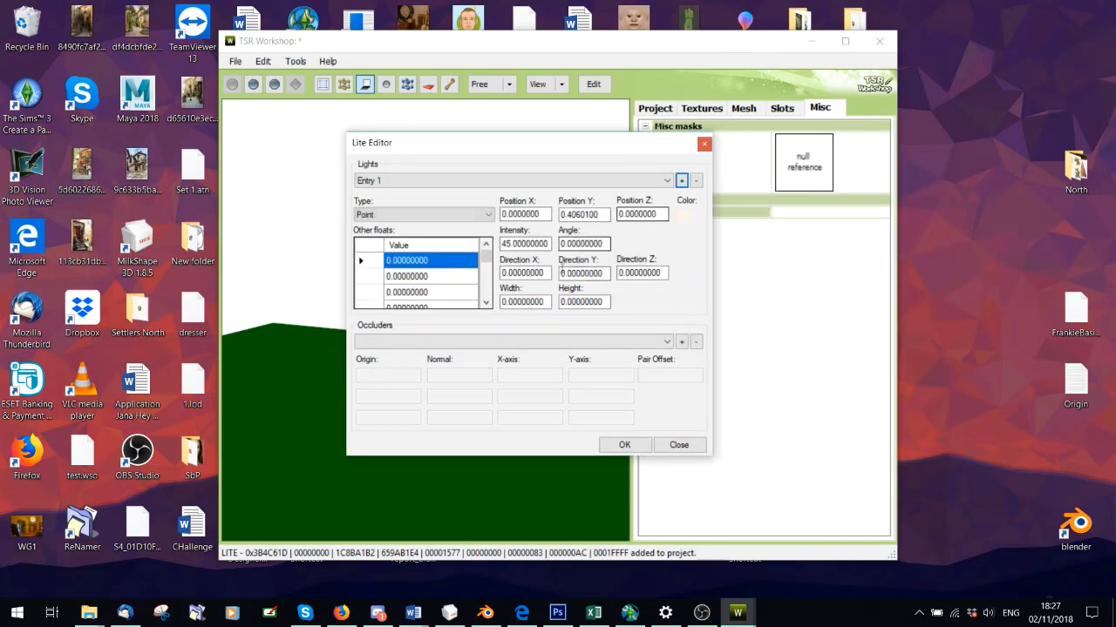
left_click(426, 215)
left_click(425, 216)
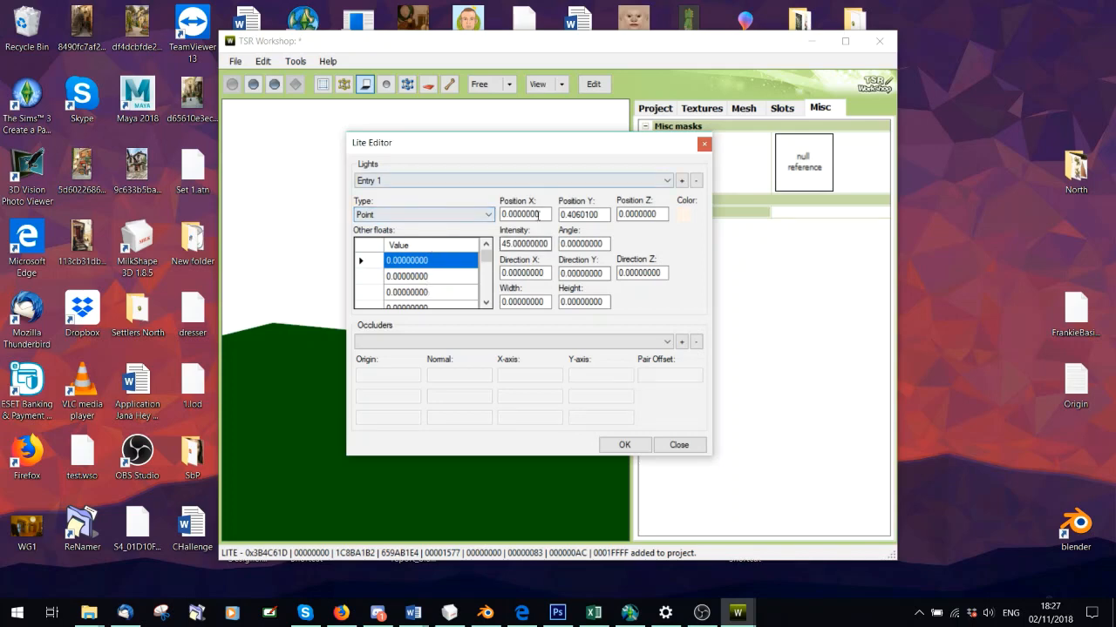
left_click(685, 213)
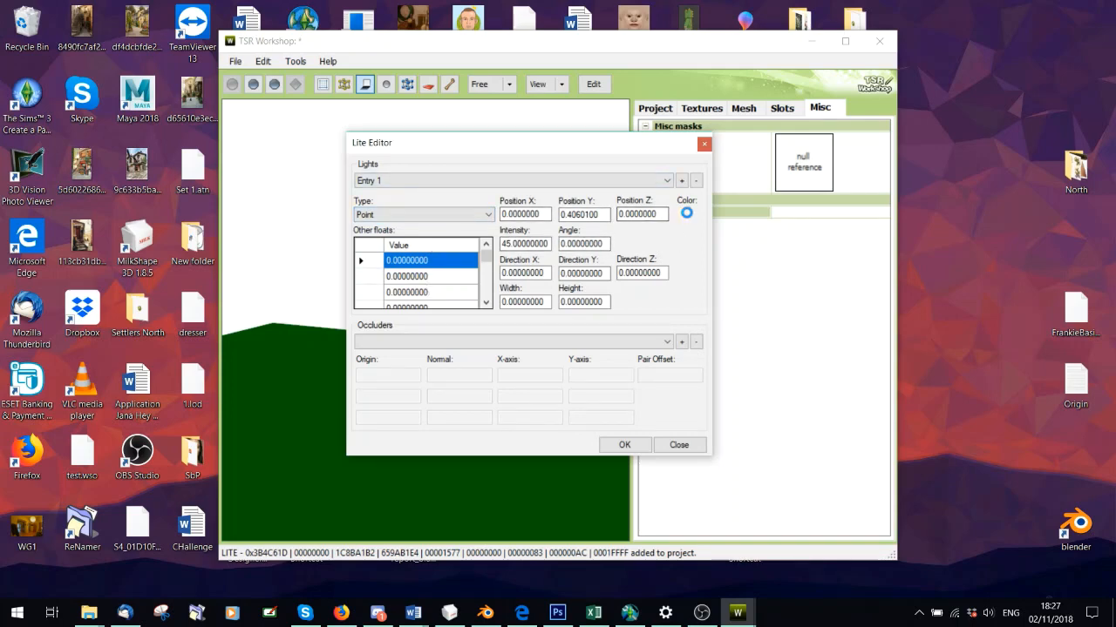
left_click(626, 129)
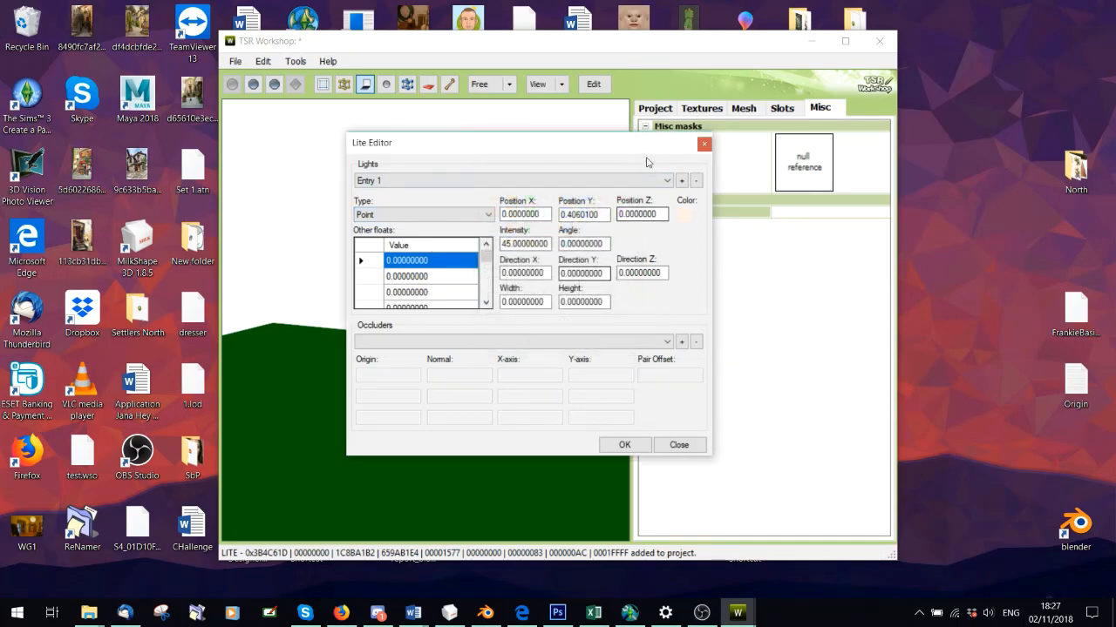
left_click(707, 149)
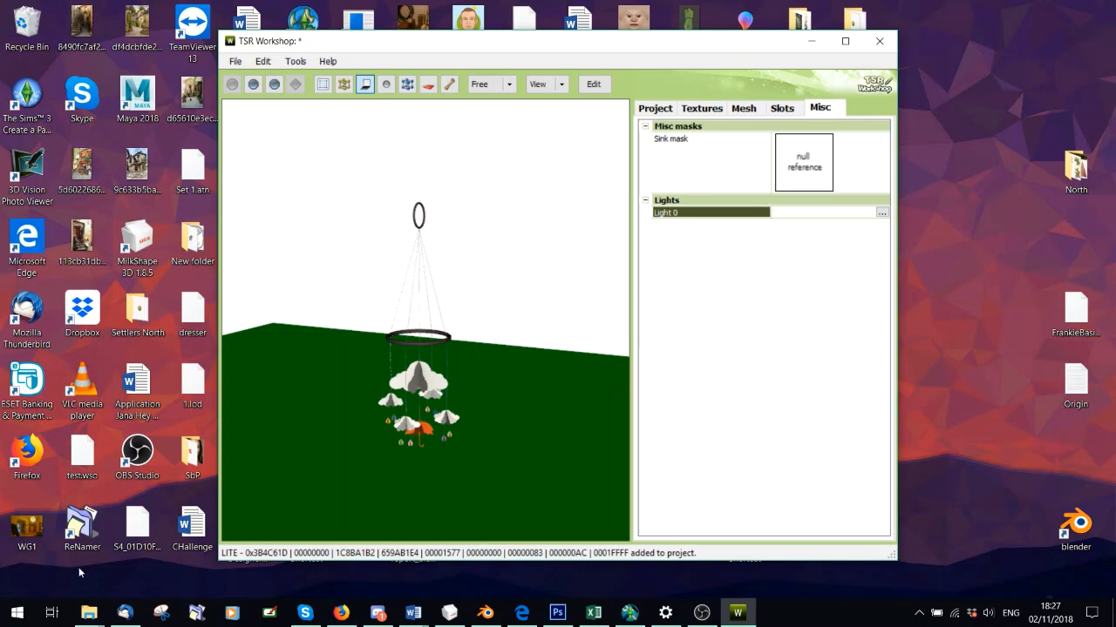
Open the package Obj_pic_SIMPLYBacksplash from the Backsplash folder in s3pe.
left_click(89, 613)
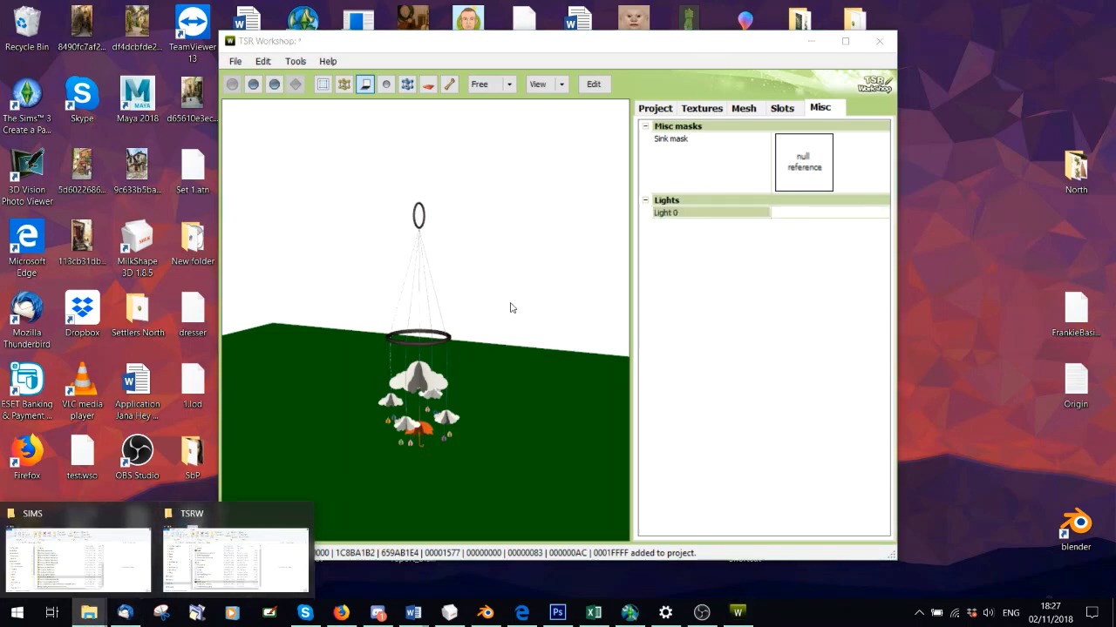
left_click(280, 549)
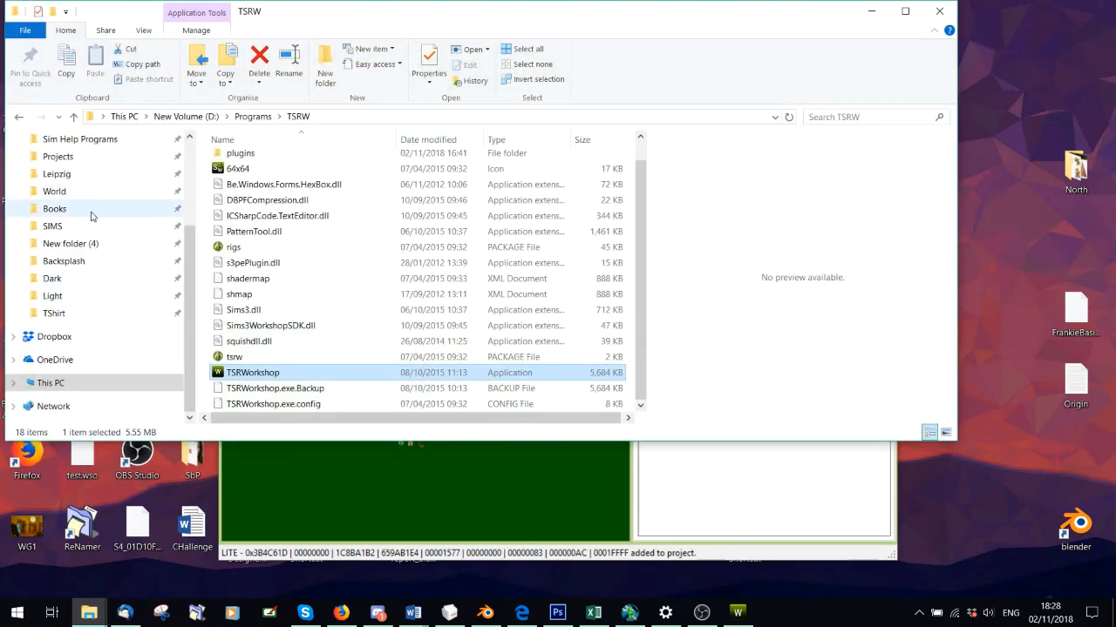
left_click(87, 262)
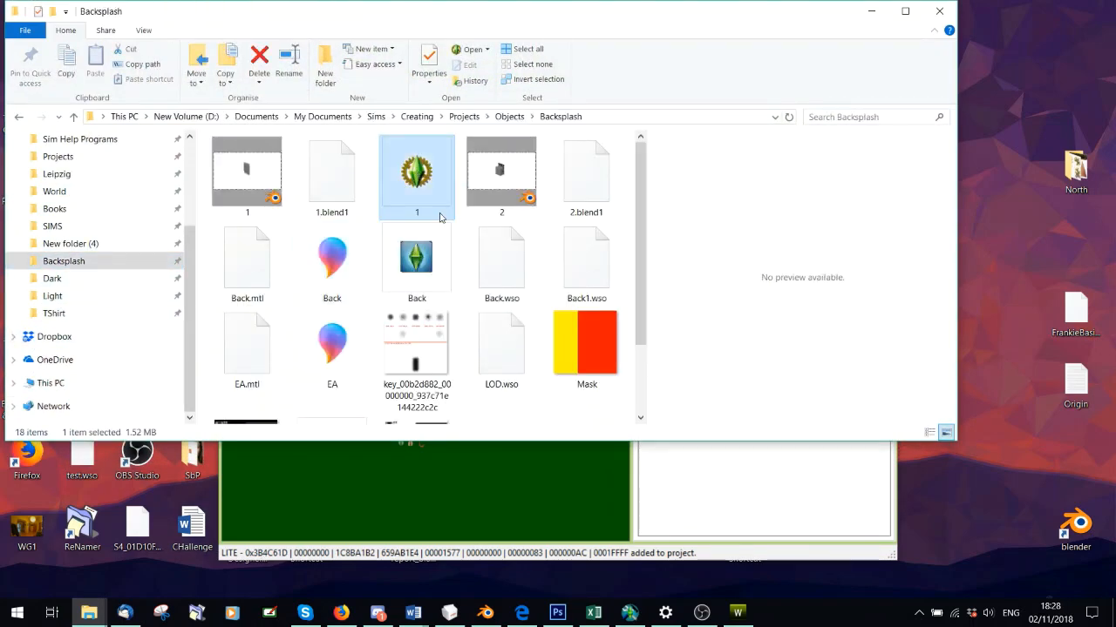
scroll(427, 244, "down", 1)
double_click(362, 373)
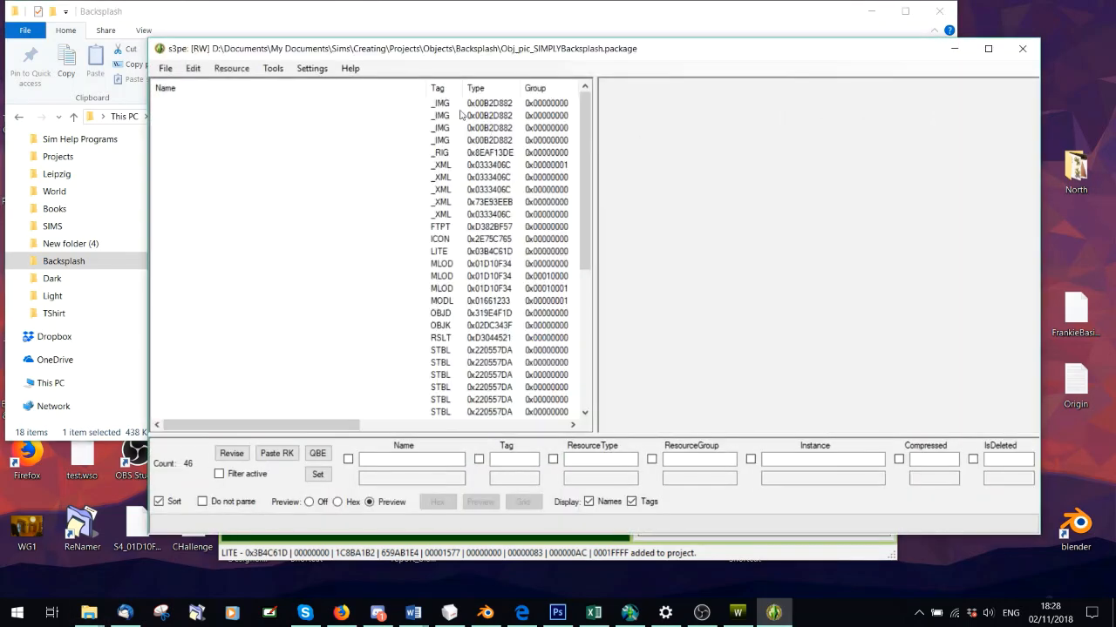
Preview the package's four _IMG texture resources and close the package.
left_click(458, 103)
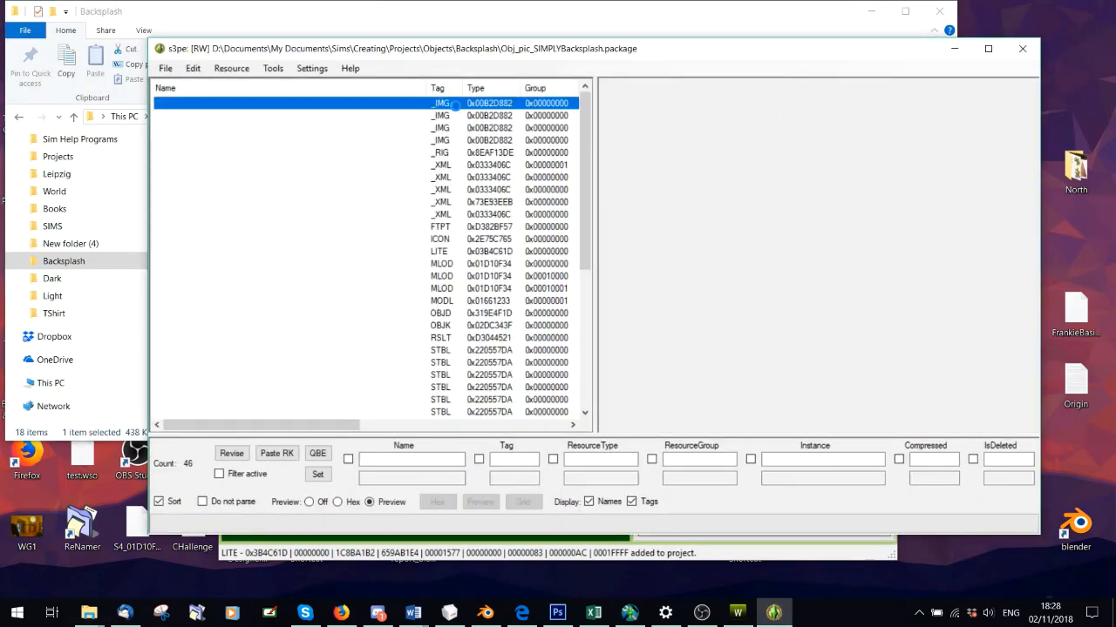
left_click(462, 115)
left_click(468, 128)
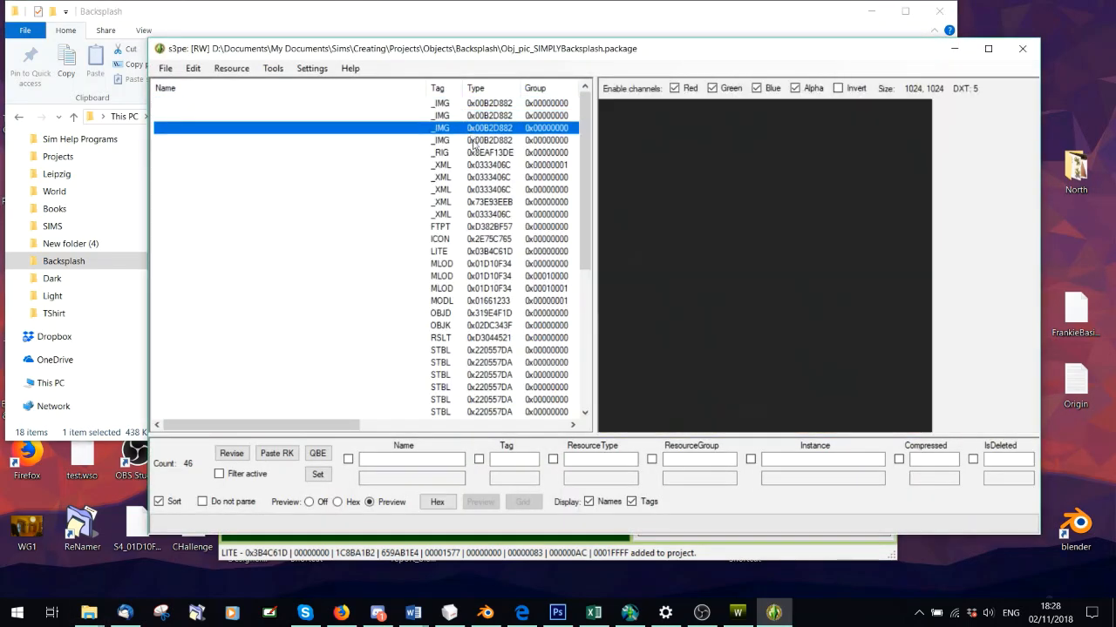
left_click(473, 141)
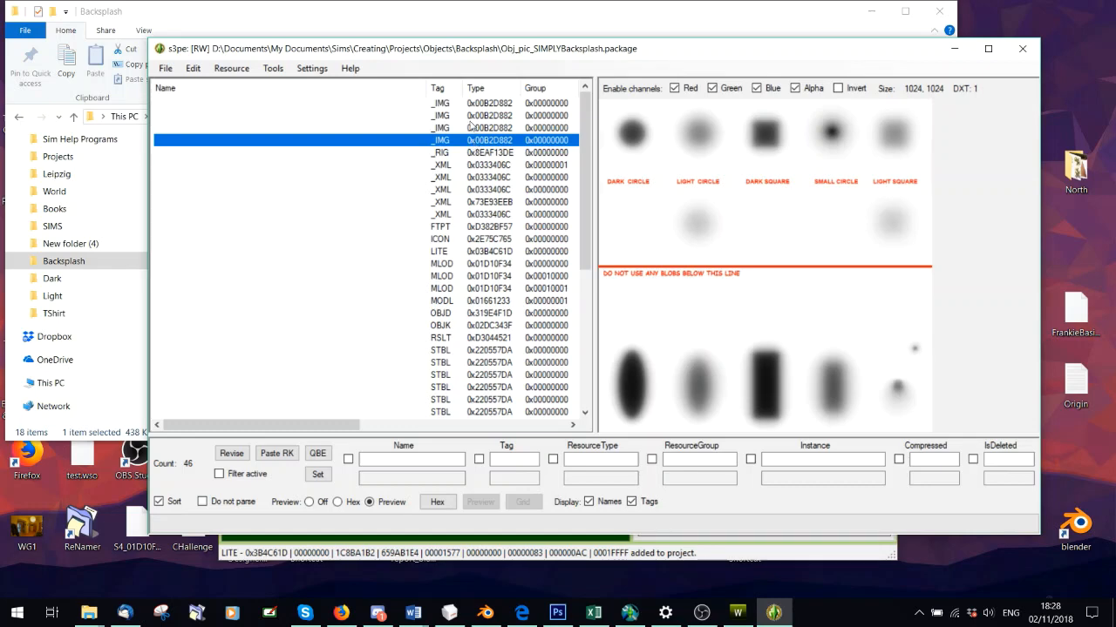
left_click(472, 118)
left_click(470, 105)
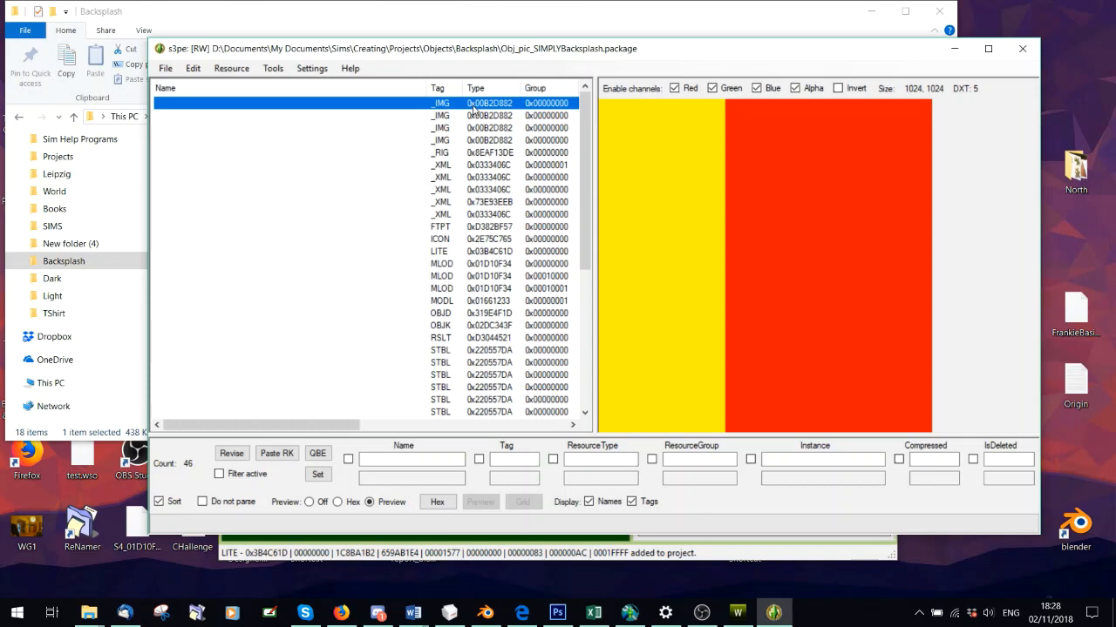
left_click(1023, 49)
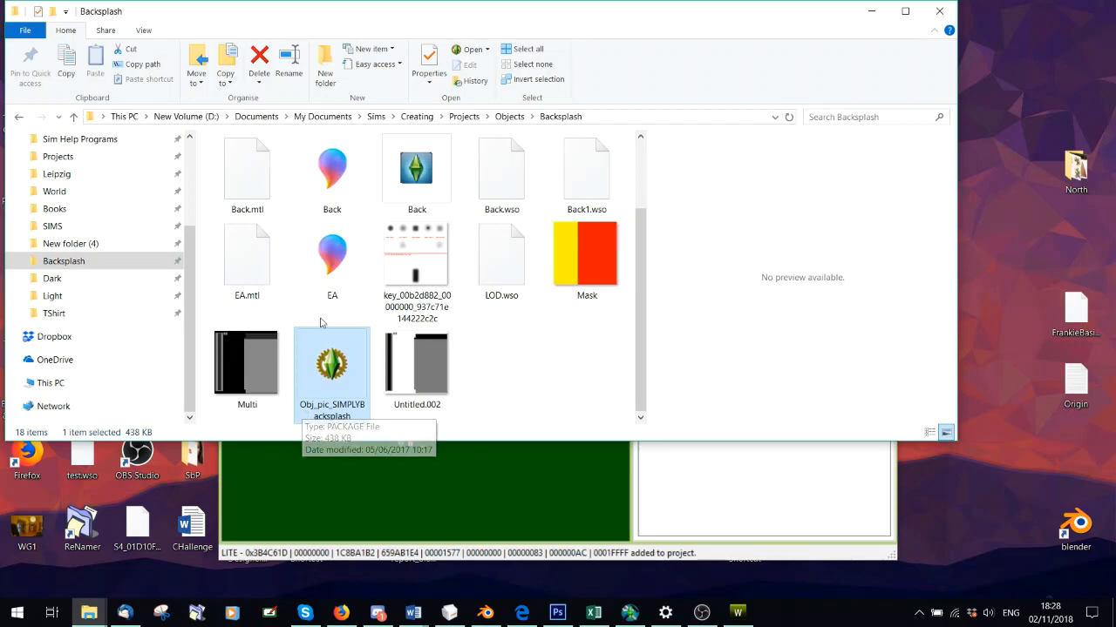
Open the Sim Help Programs folder in a second File Explorer window and look through its tool folders.
key("super+e")
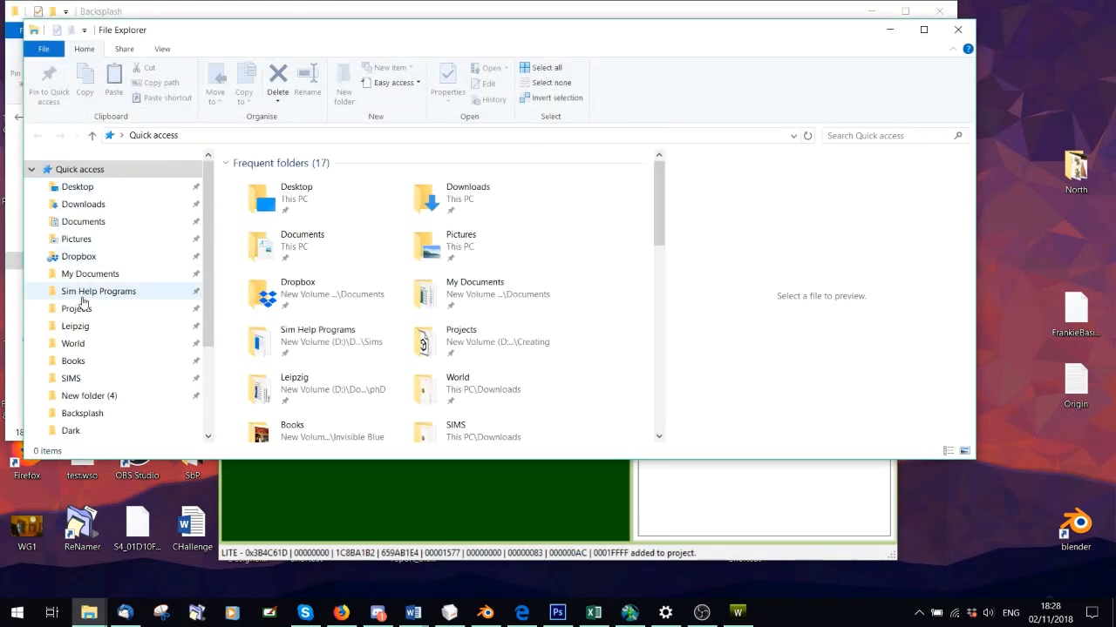
left_click(82, 294)
left_click_drag(207, 32, 650, 72)
scroll(723, 261, "down", 7)
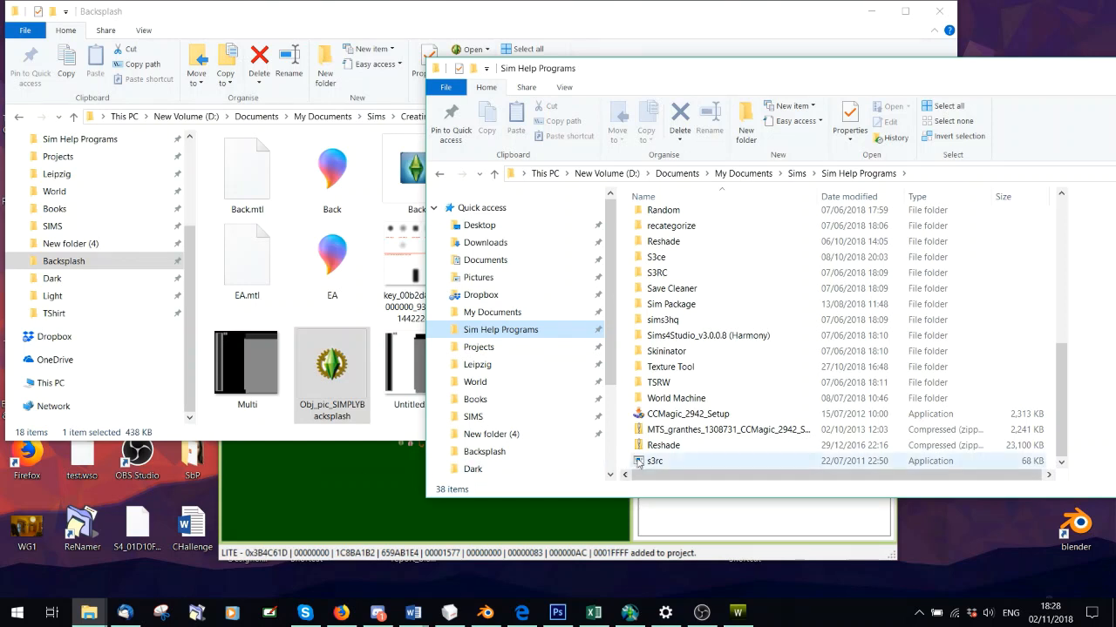
Switch back to TSR Workshop, look at the mobile up close and view its high level of detail mesh settings.
left_click(696, 521)
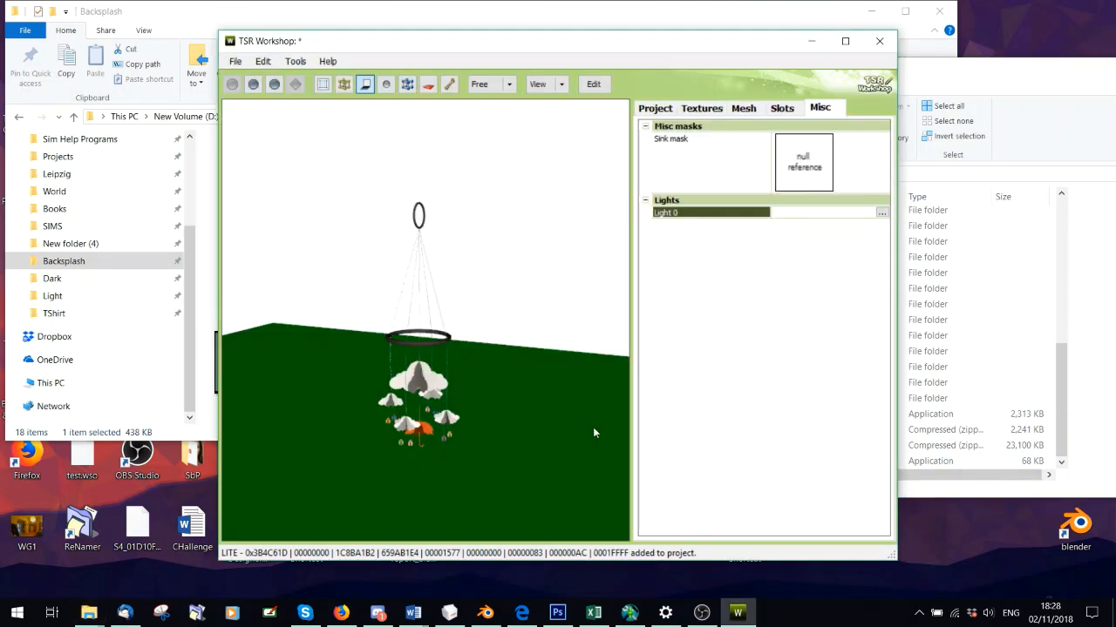
scroll(494, 322, "up", 1)
scroll(495, 322, "up", 2)
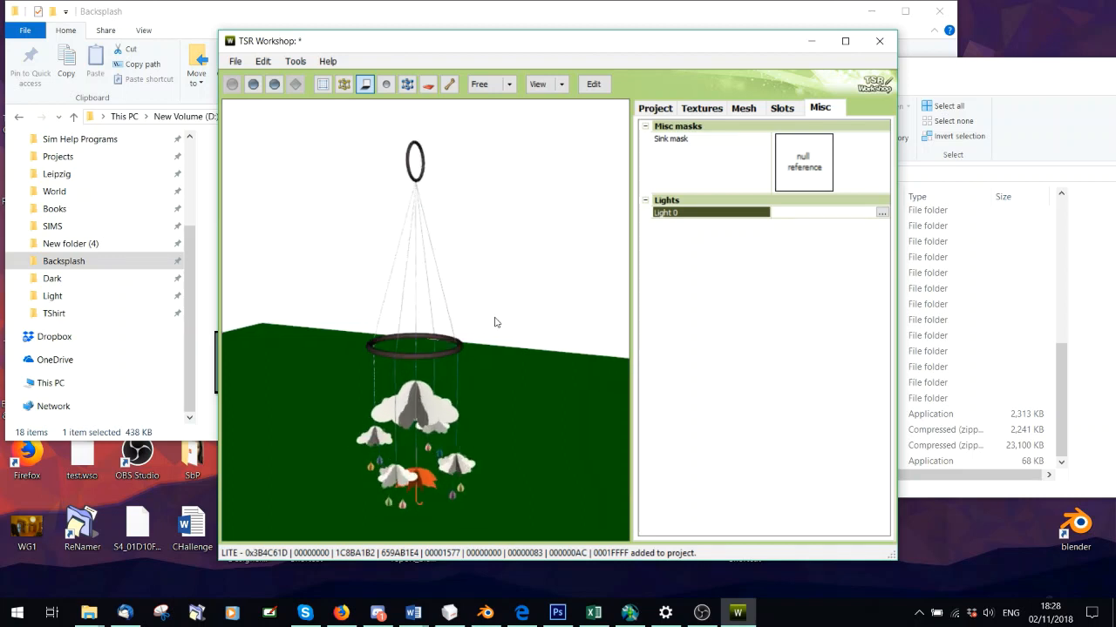
left_click_drag(513, 323, 471, 325)
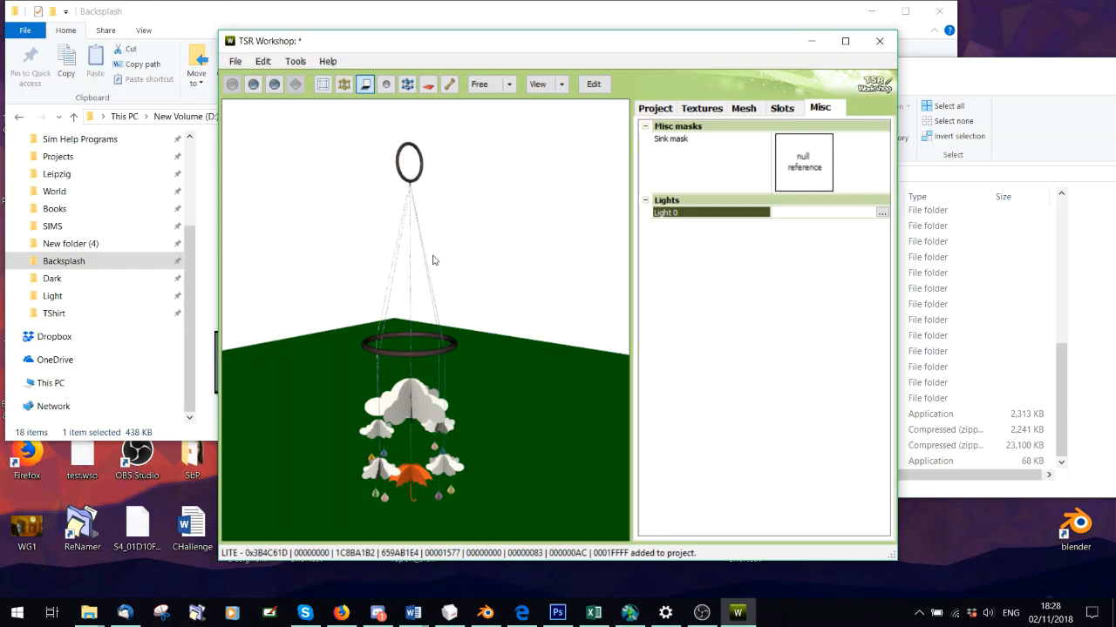
left_click(750, 111)
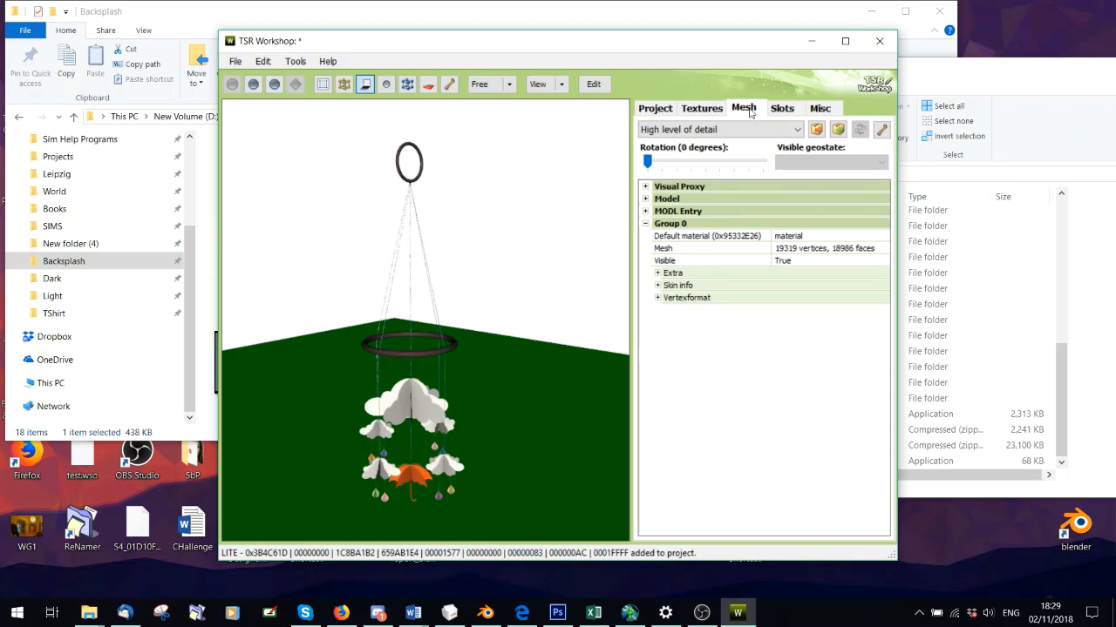
Switch to MilkShape 3D, delete the selected group and import the WSO object Back.wso from the Backsplash folder.
left_click(449, 612)
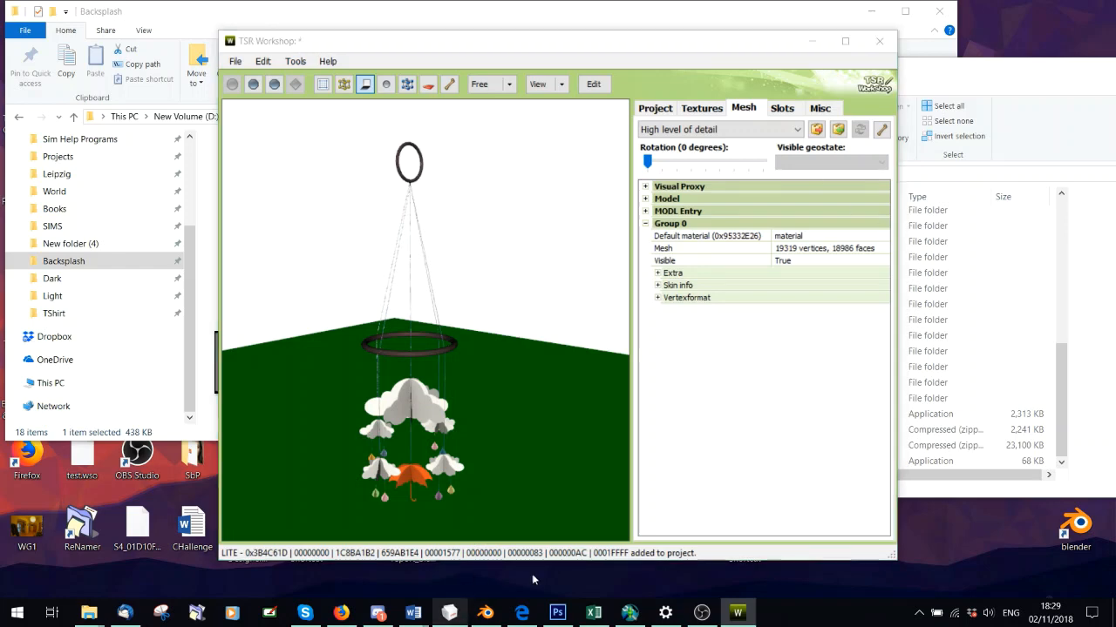
left_click(1009, 197)
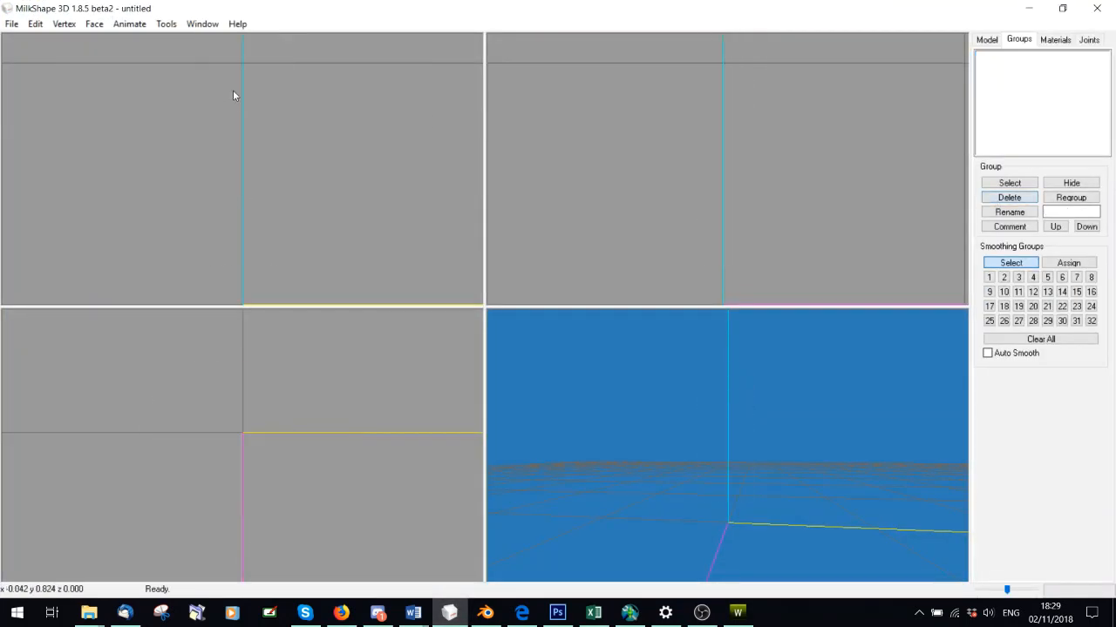
left_click(12, 24)
mouse_move(68, 127)
left_click(233, 586)
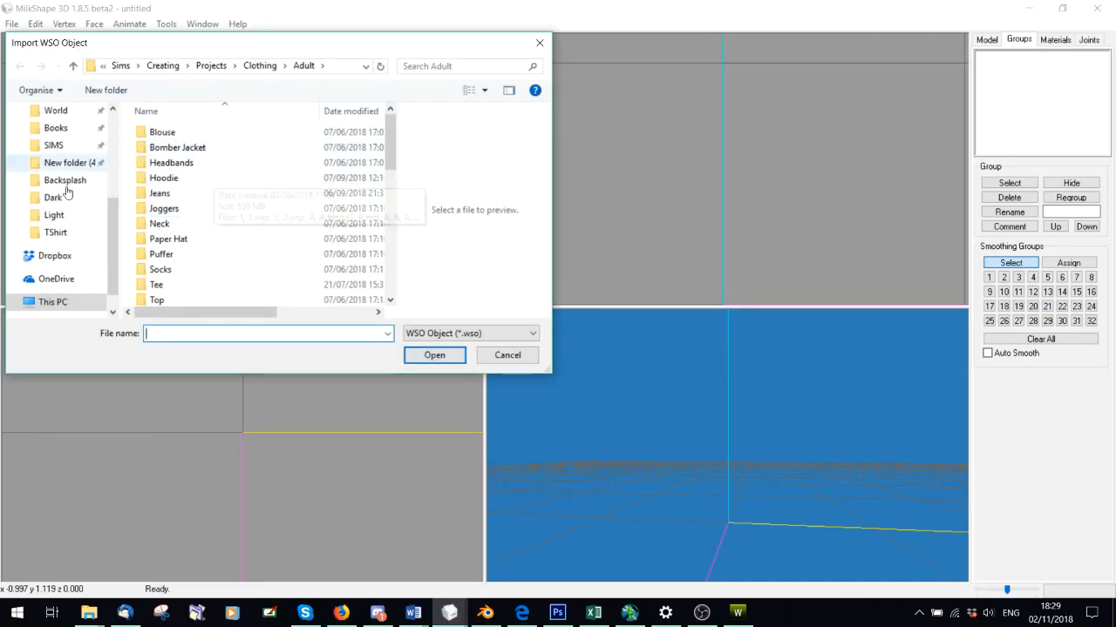
left_click(64, 179)
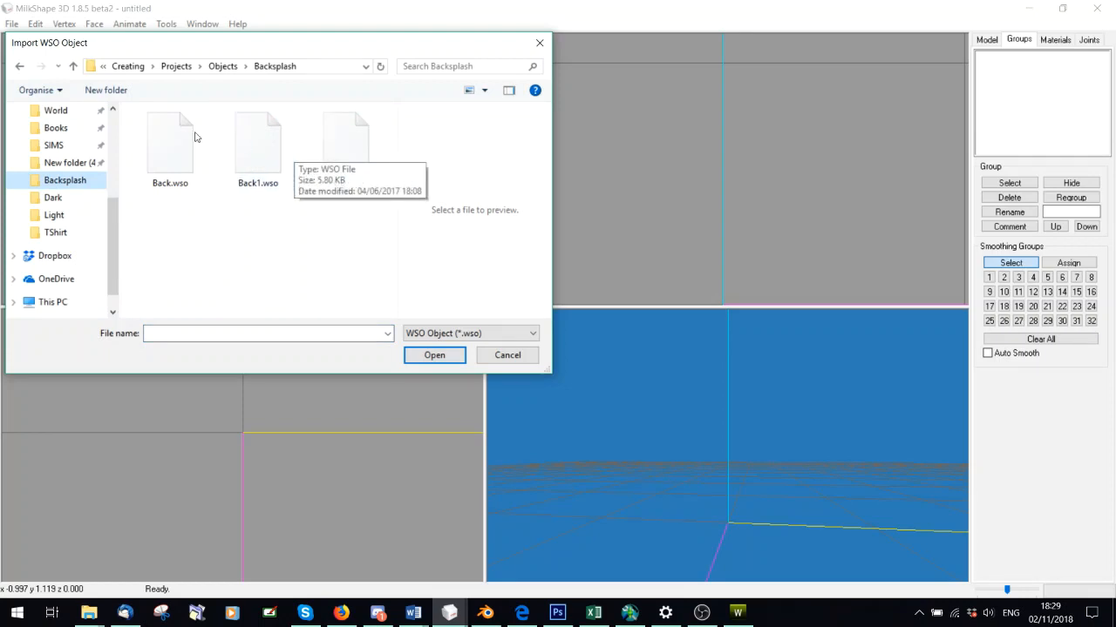
double_click(169, 138)
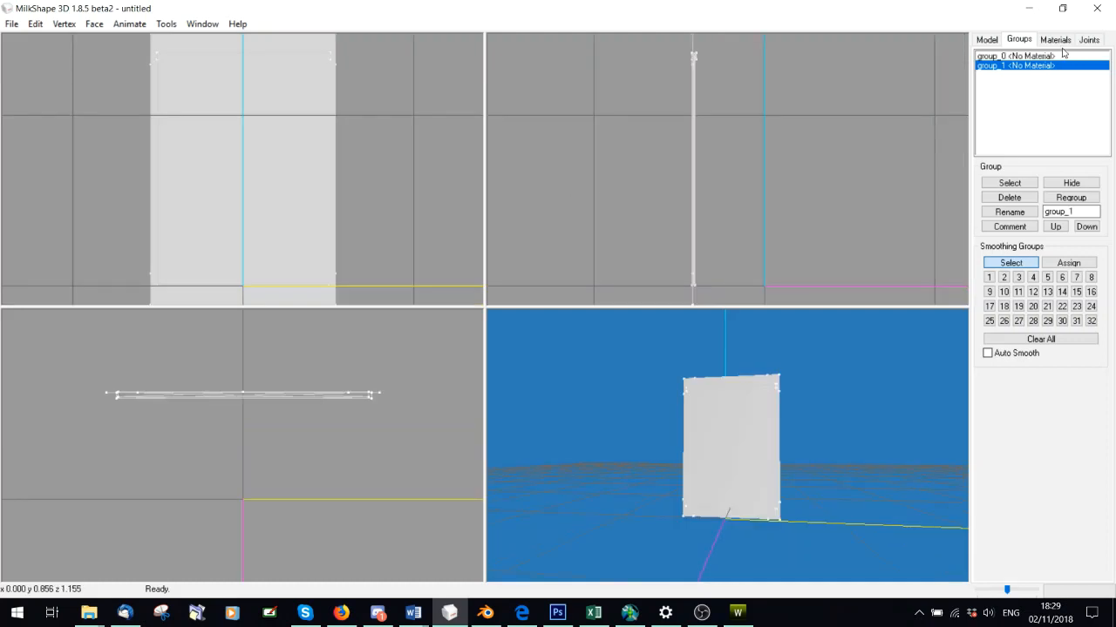
Draw the backsplash vertices with bone colors and look at the imported joint list.
left_click(1088, 39)
left_click(985, 297)
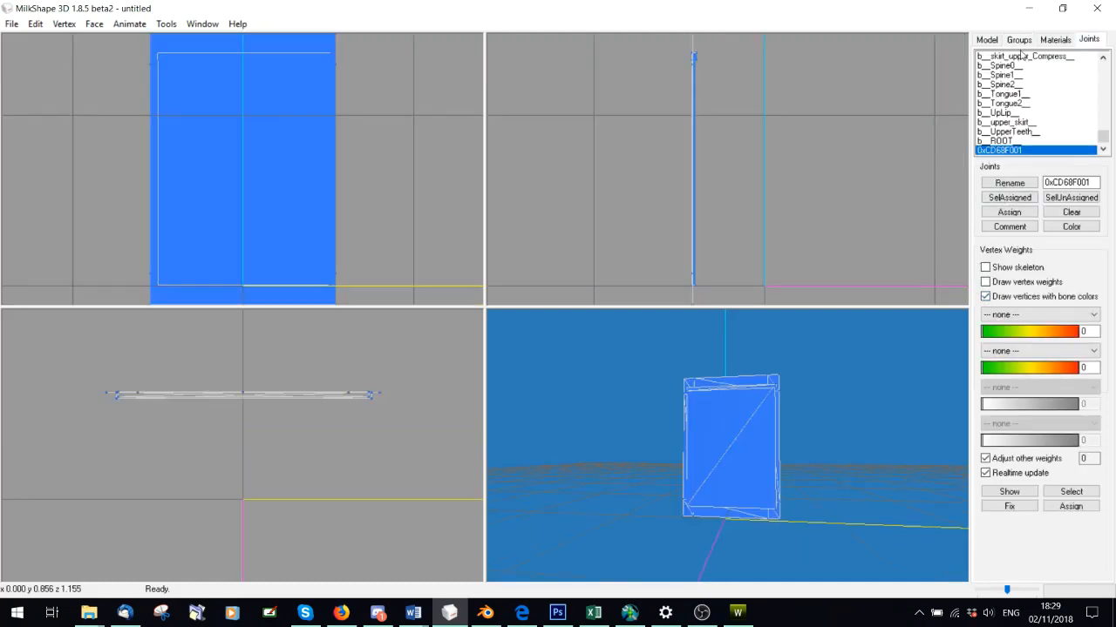
left_click(1055, 40)
left_click(1089, 40)
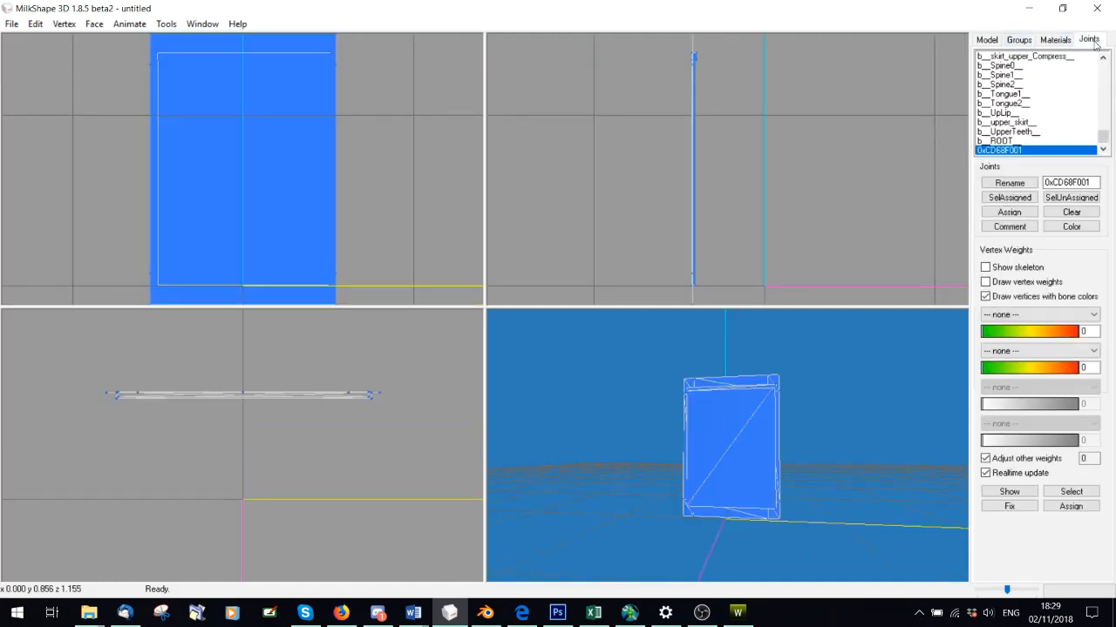
Select both backsplash mesh groups and show their vertex weights for joint 0xCD68F001.
left_click(1024, 197)
left_click(1019, 40)
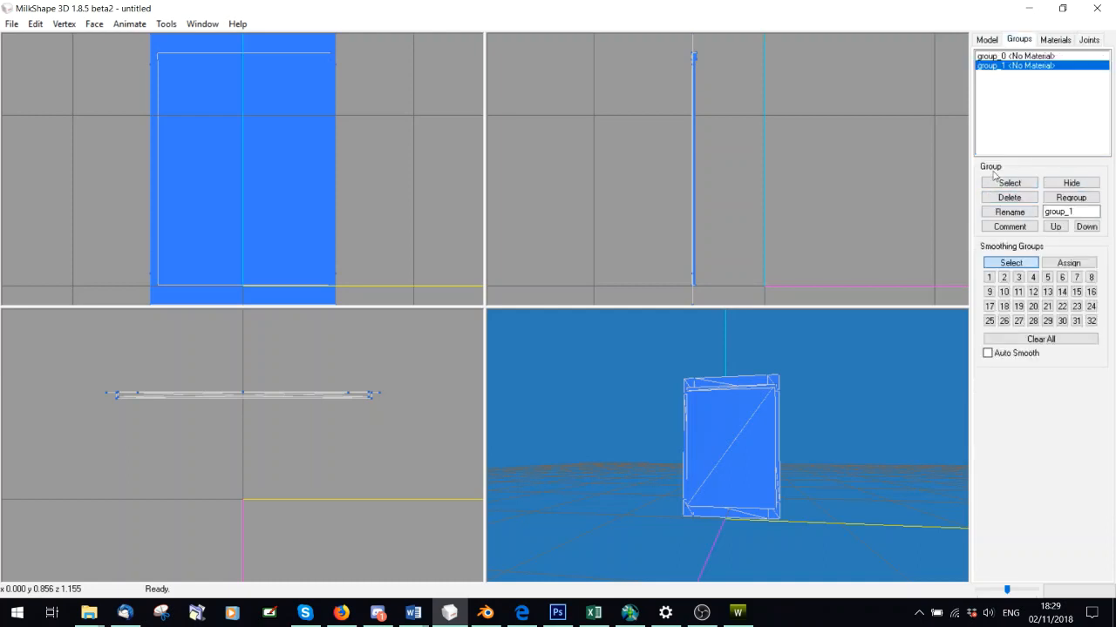
left_click(1009, 183)
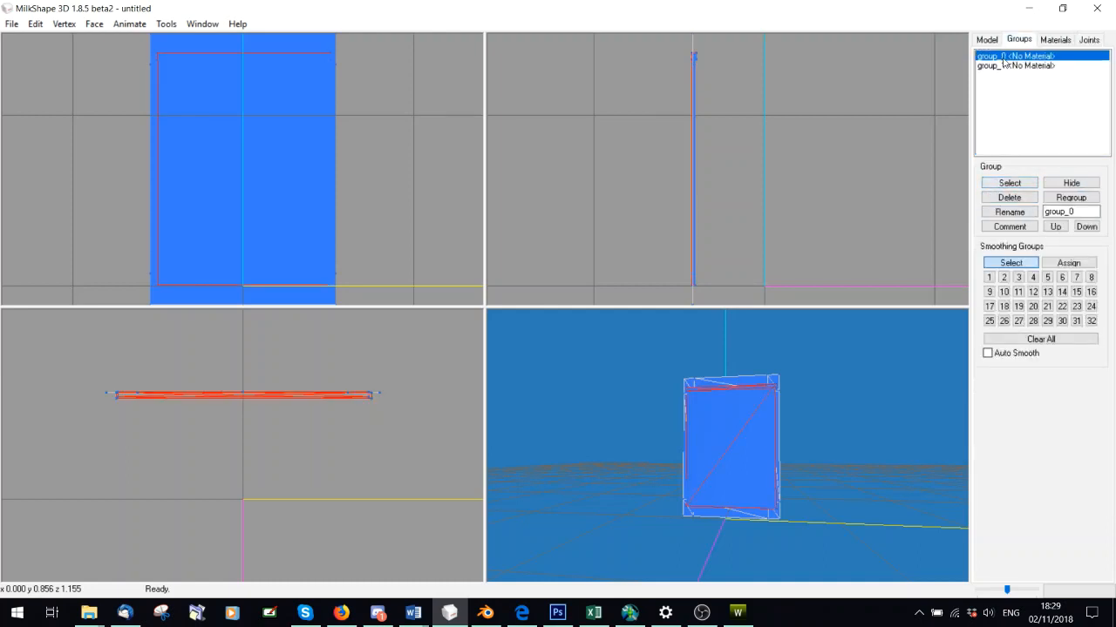
left_click(1009, 183)
left_click_drag(689, 470, 634, 482)
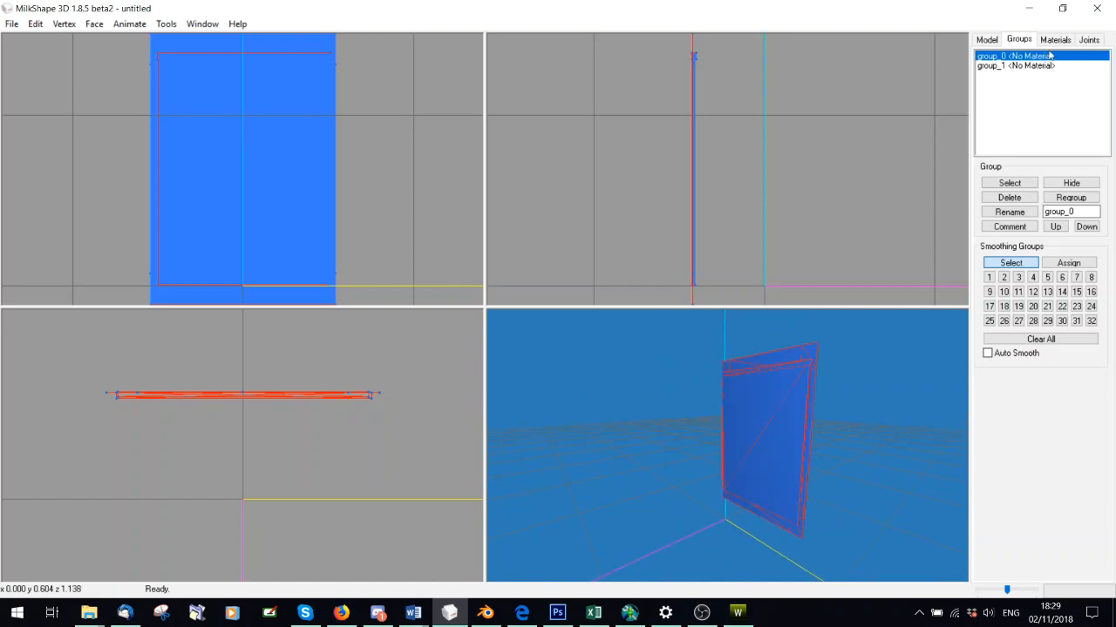
left_click(1089, 41)
left_click(1009, 492)
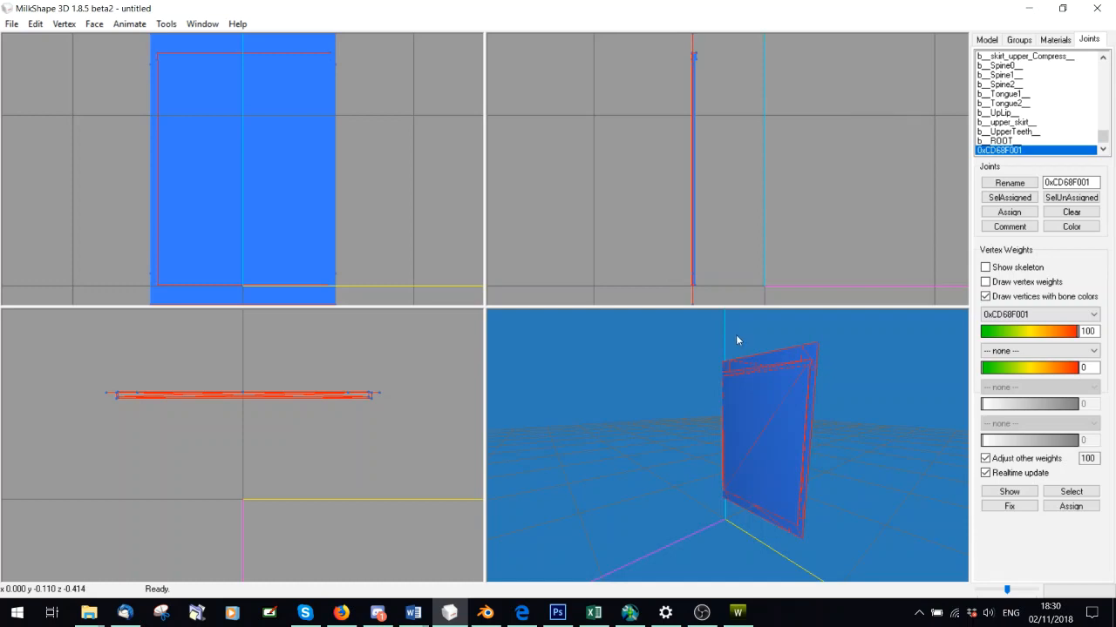
left_click_drag(743, 415, 807, 412)
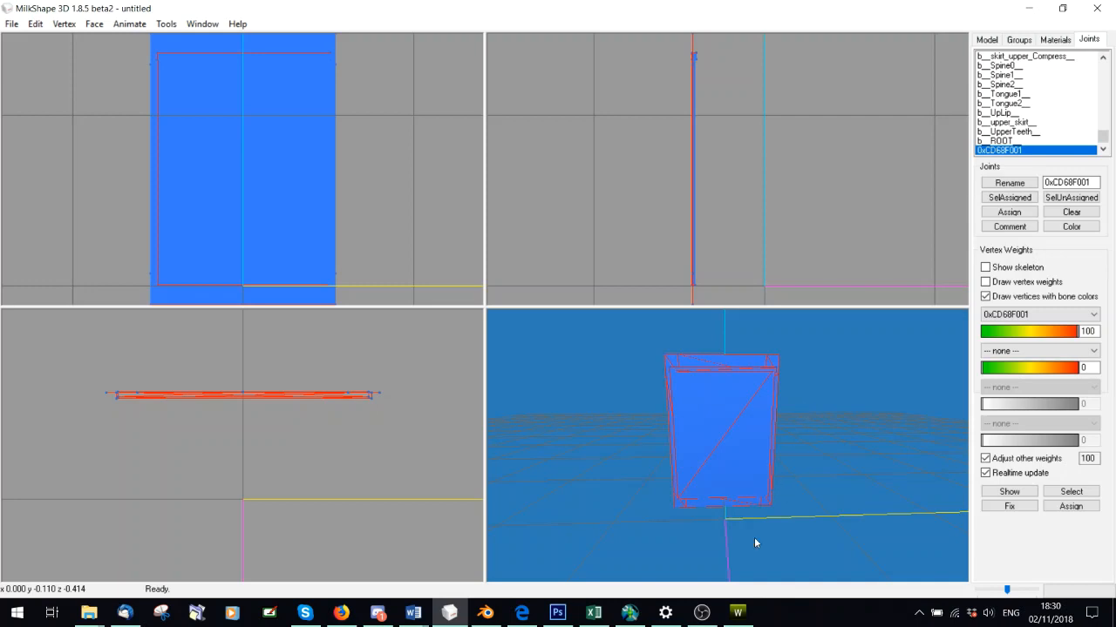
Switch back to TSR Workshop and look at the mobile from another angle.
left_click(738, 612)
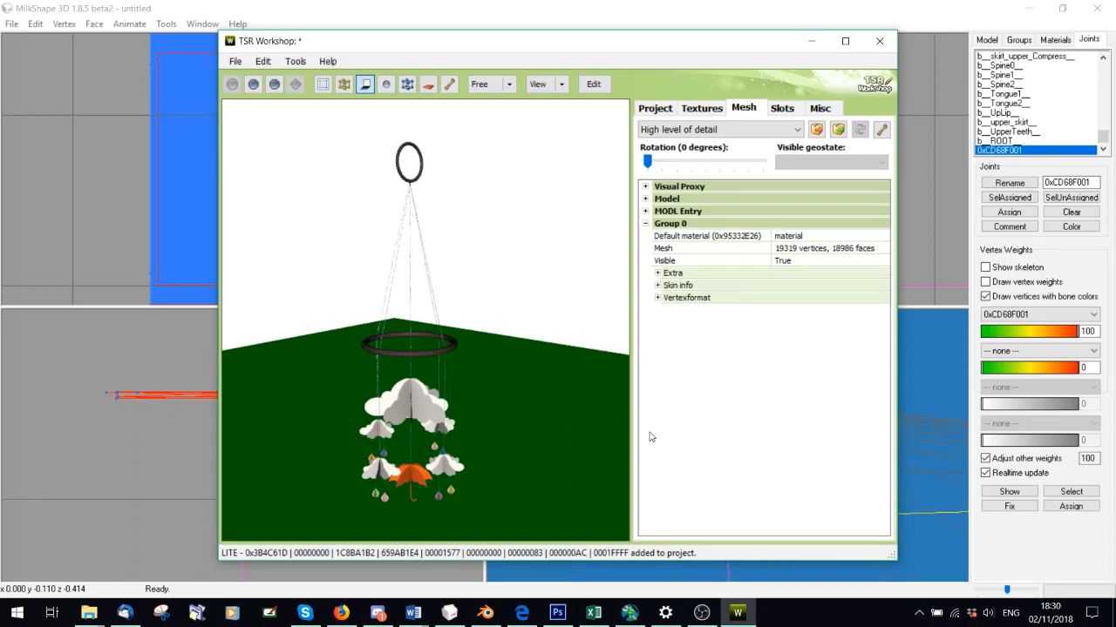
left_click_drag(511, 378, 484, 350)
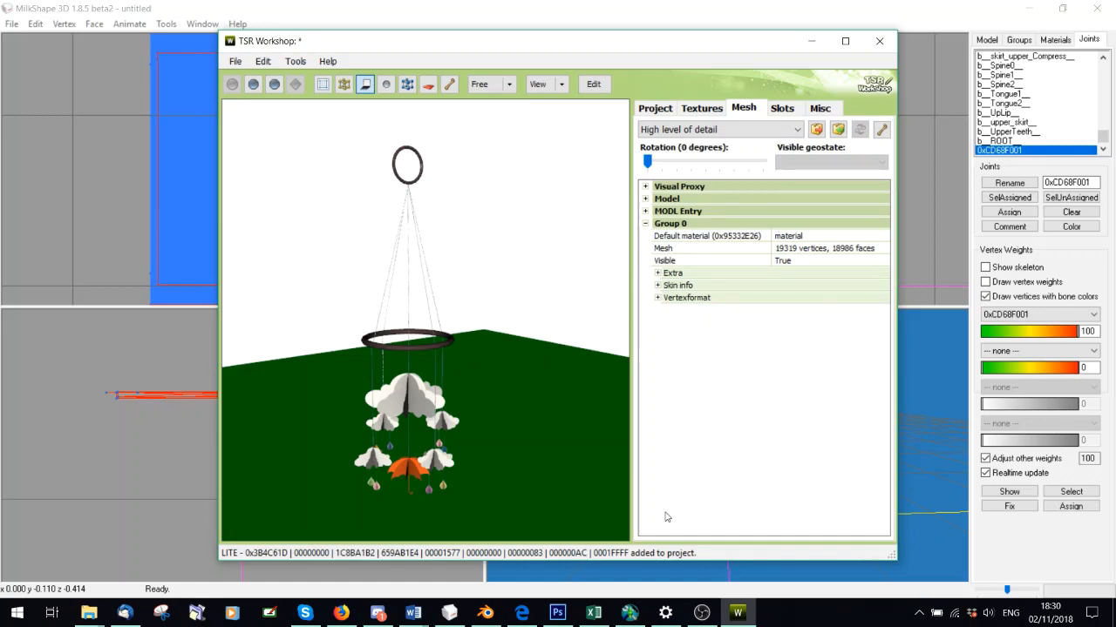
left_click(702, 612)
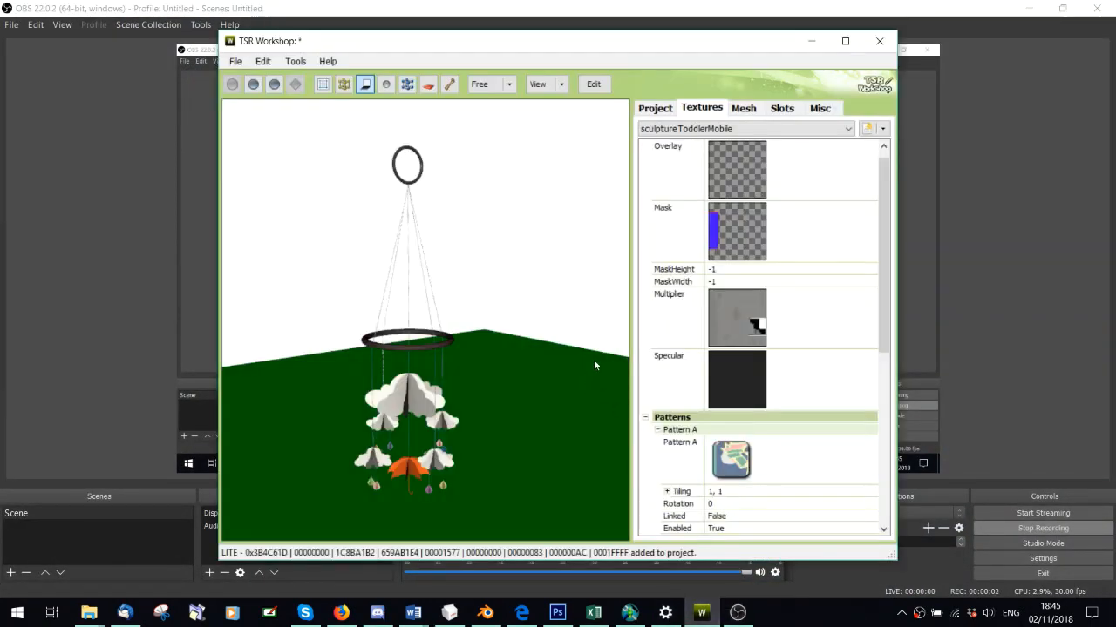
Examine the Multiplier texture of sculptureToddlerMobile in the image editor and compare it with the mobile in the preview.
left_click(839, 316)
left_click(863, 297)
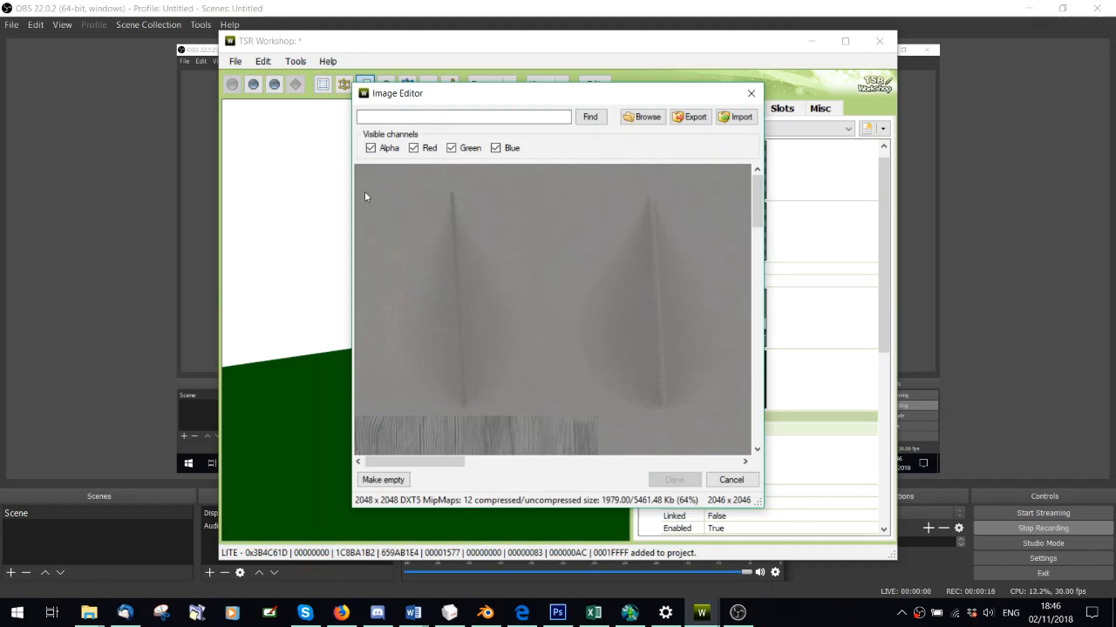
left_click_drag(403, 100, 484, 141)
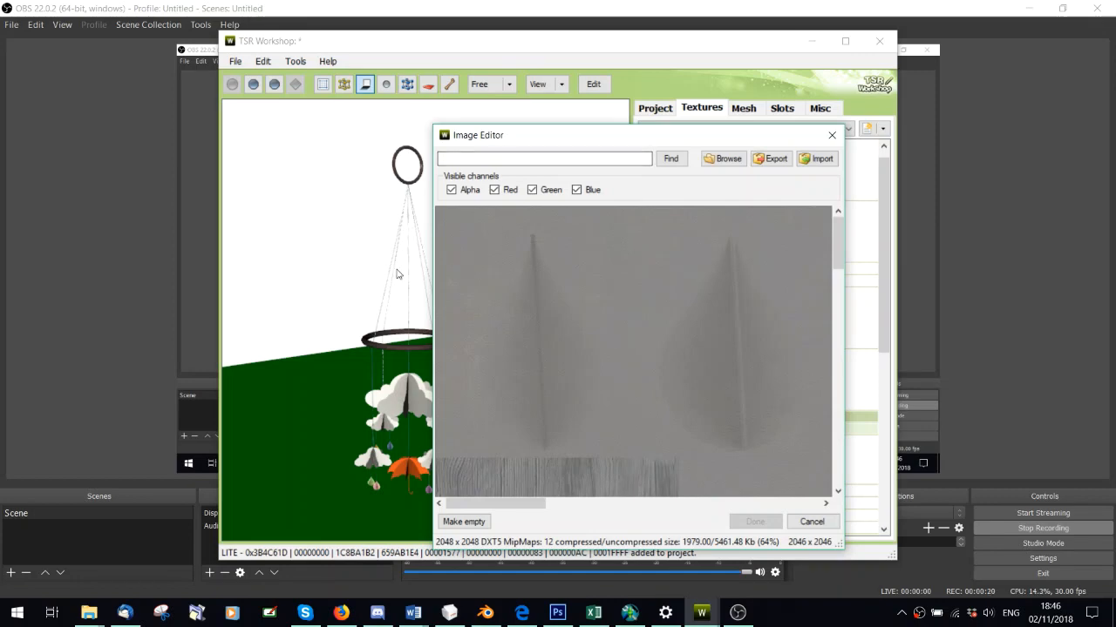
left_click(832, 135)
scroll(469, 333, "down", 5)
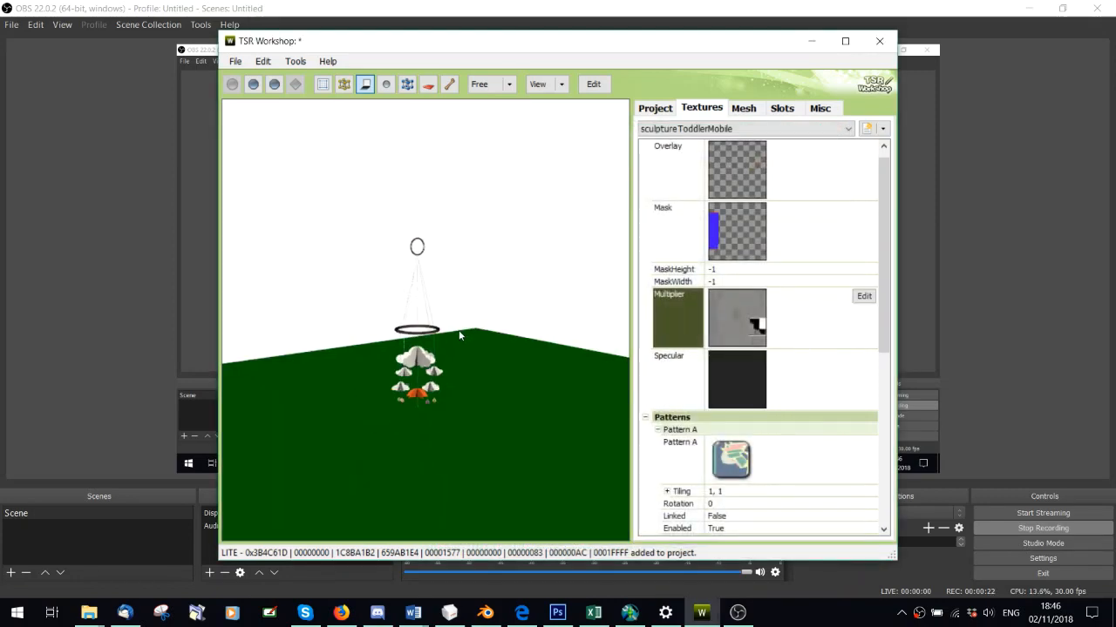
scroll(455, 332, "up", 4)
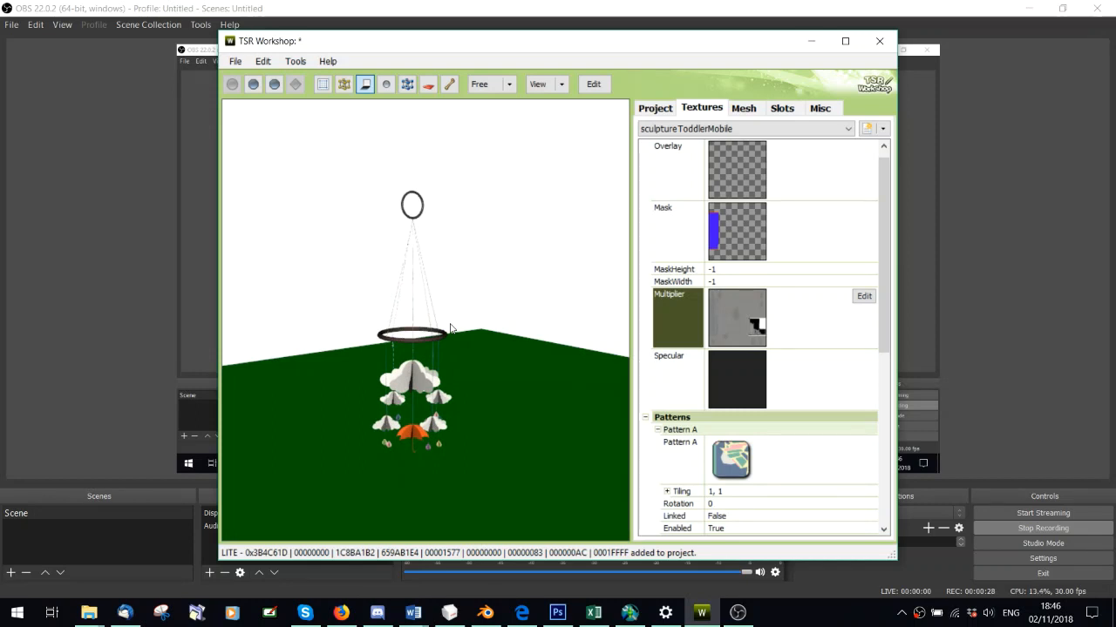
left_click(864, 296)
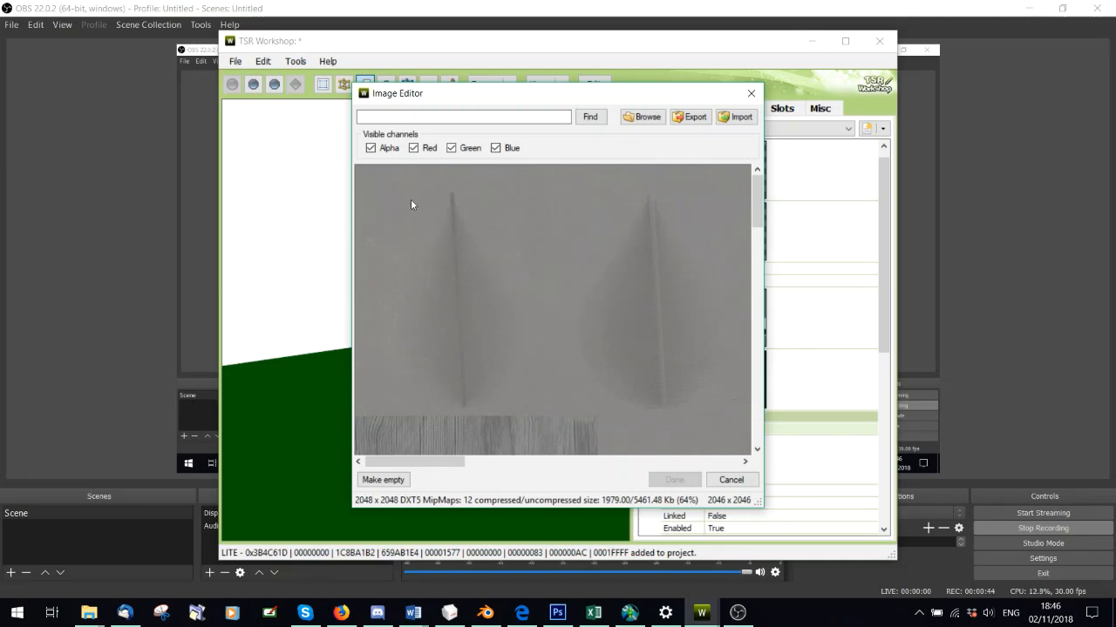
scroll(505, 377, "down", 5)
scroll(623, 340, "down", 3)
left_click(750, 93)
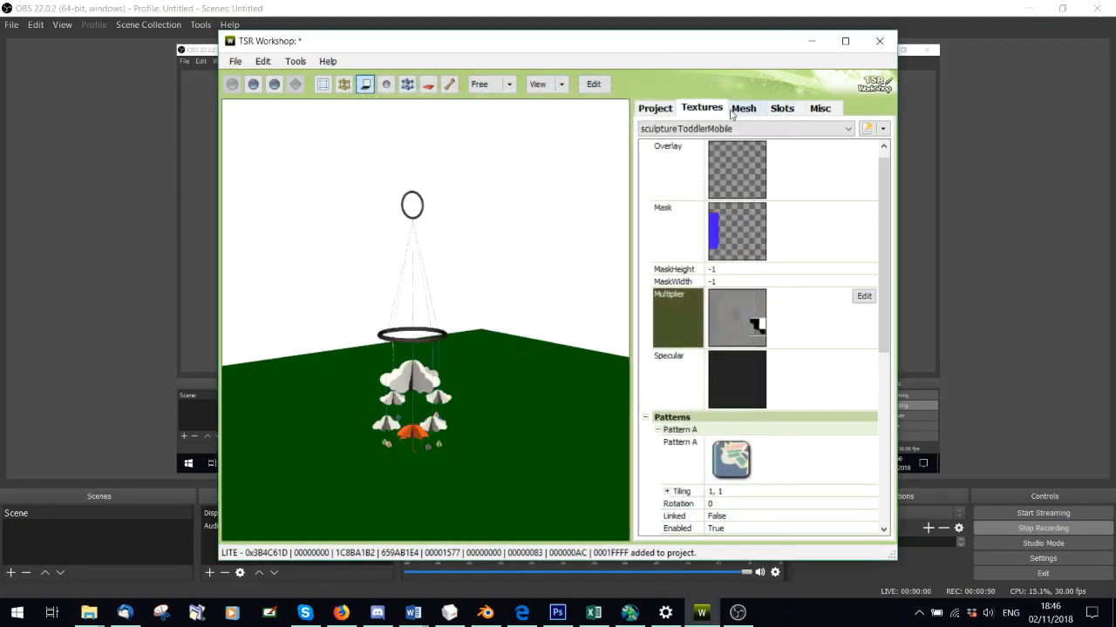
Compare the mobile's high and medium level of detail meshes up close and from a distance.
left_click(743, 108)
left_click(732, 129)
scroll(430, 276, "up", 5)
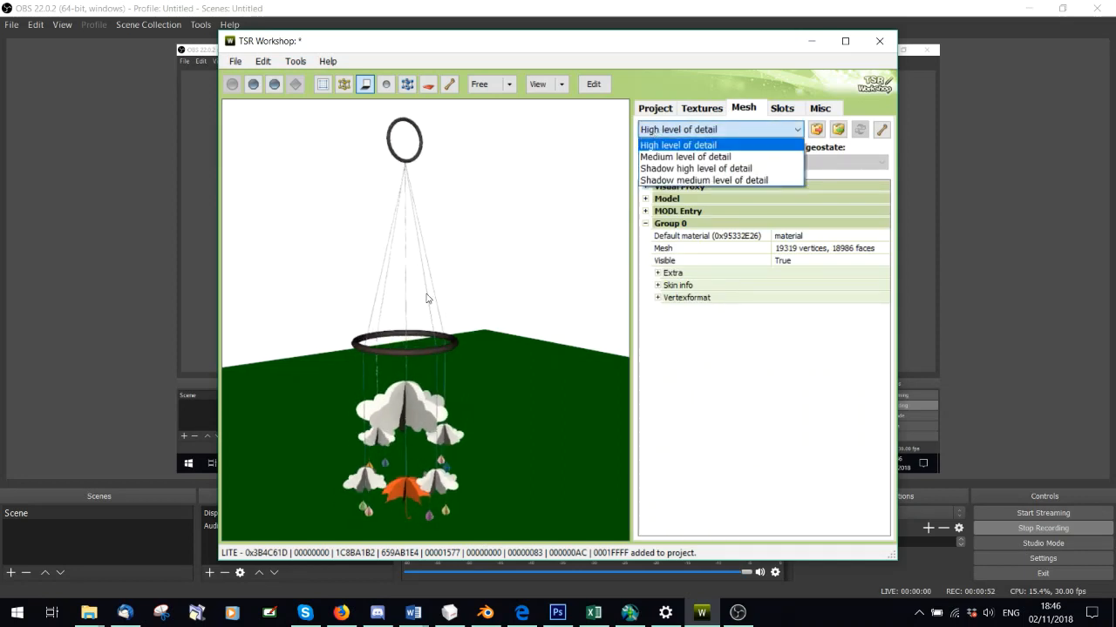
left_click(694, 128)
left_click(694, 129)
left_click(678, 158)
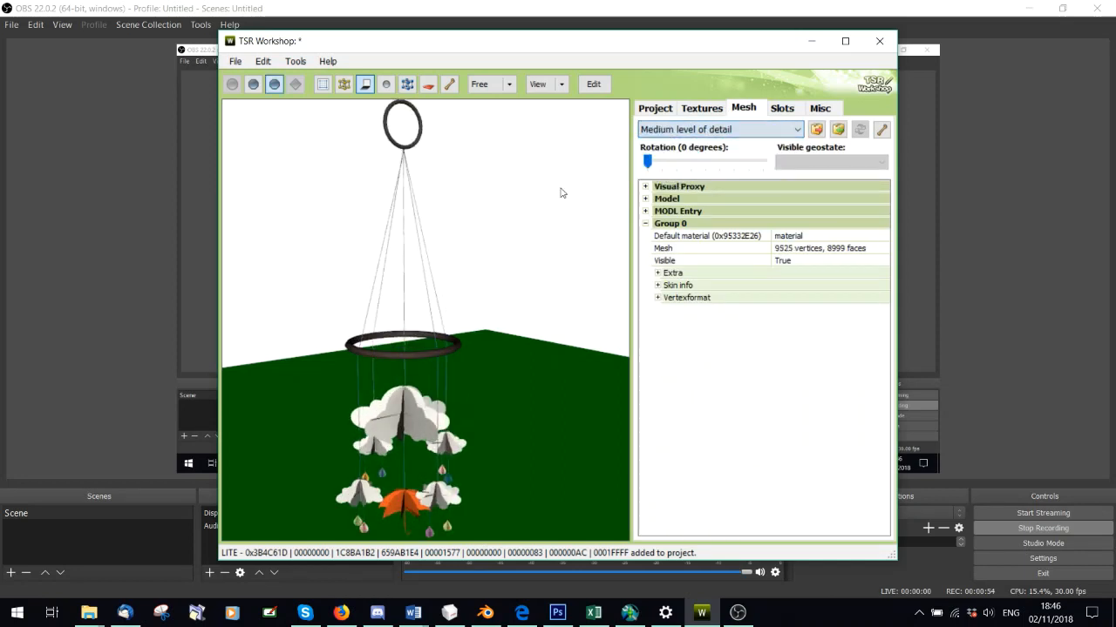
scroll(466, 259, "down", 5)
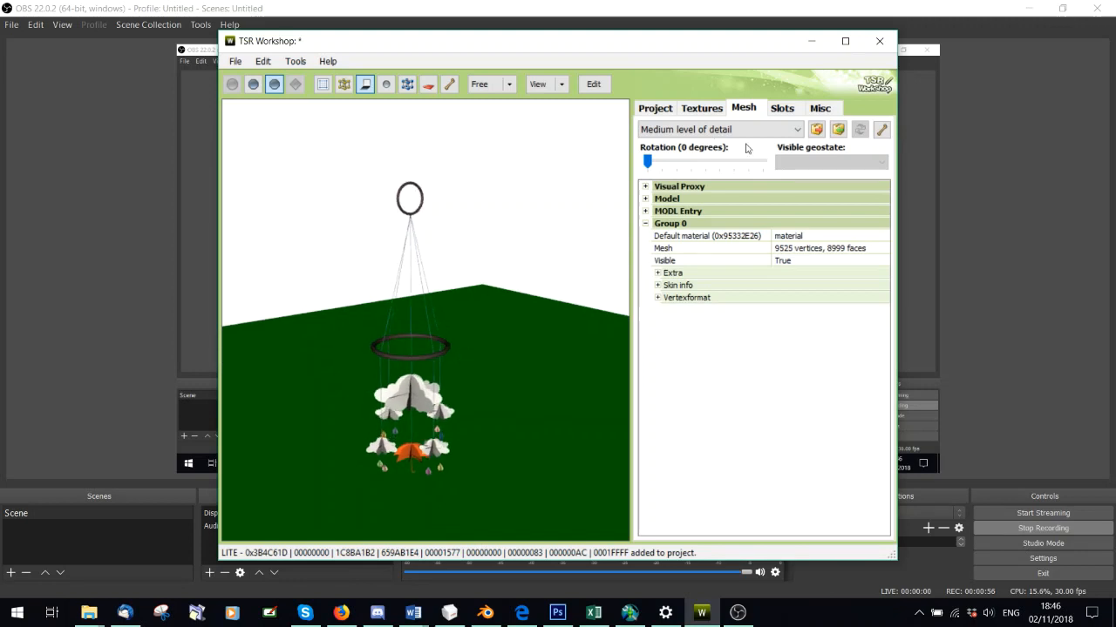
Replace the mobile's shadow high level of detail mesh with the medium detail mesh.
left_click(710, 131)
left_click(697, 167)
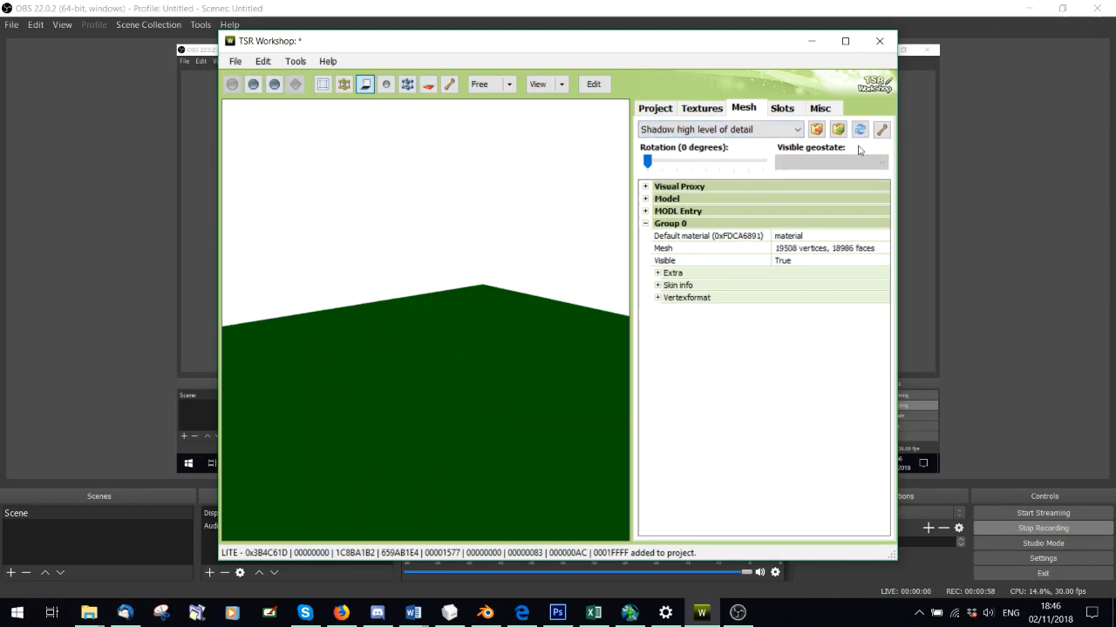
left_click(859, 129)
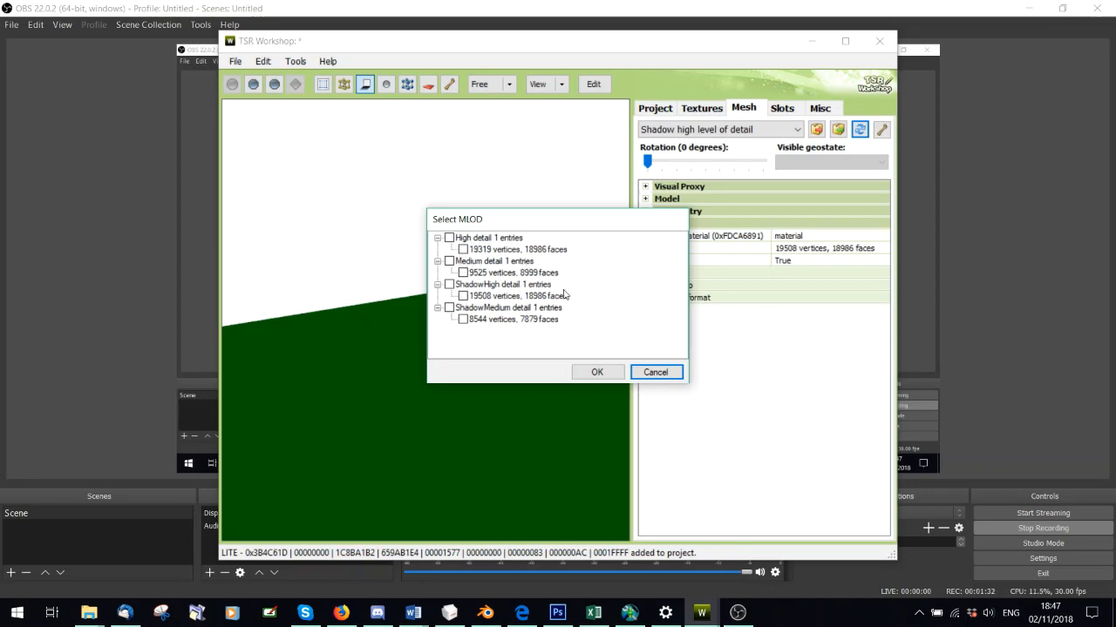
left_click(462, 273)
left_click(597, 372)
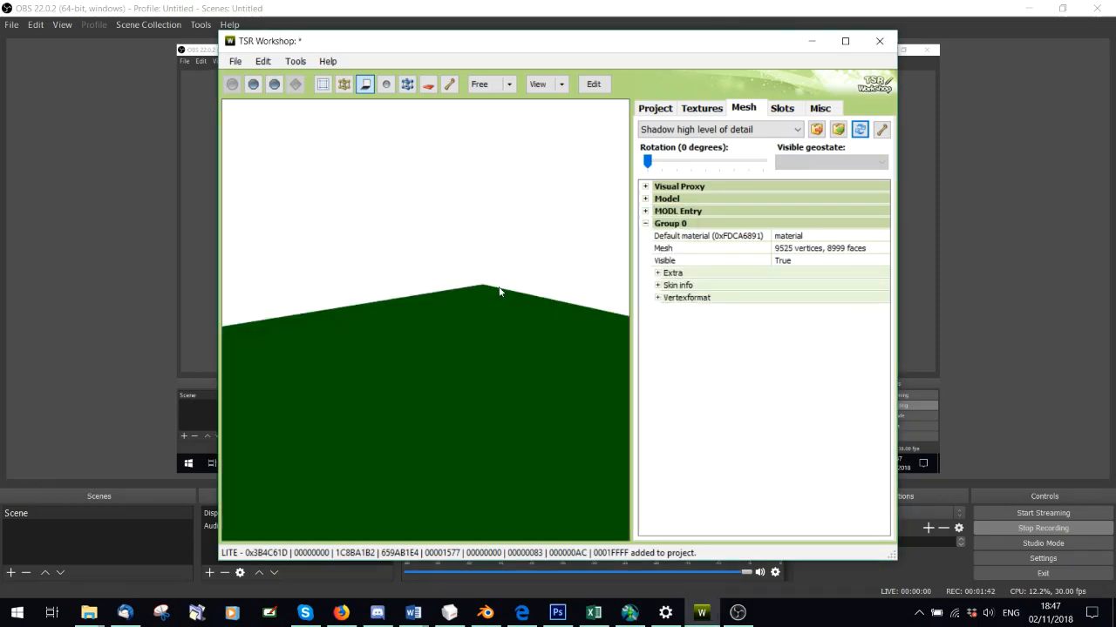
left_click_drag(455, 329, 483, 373)
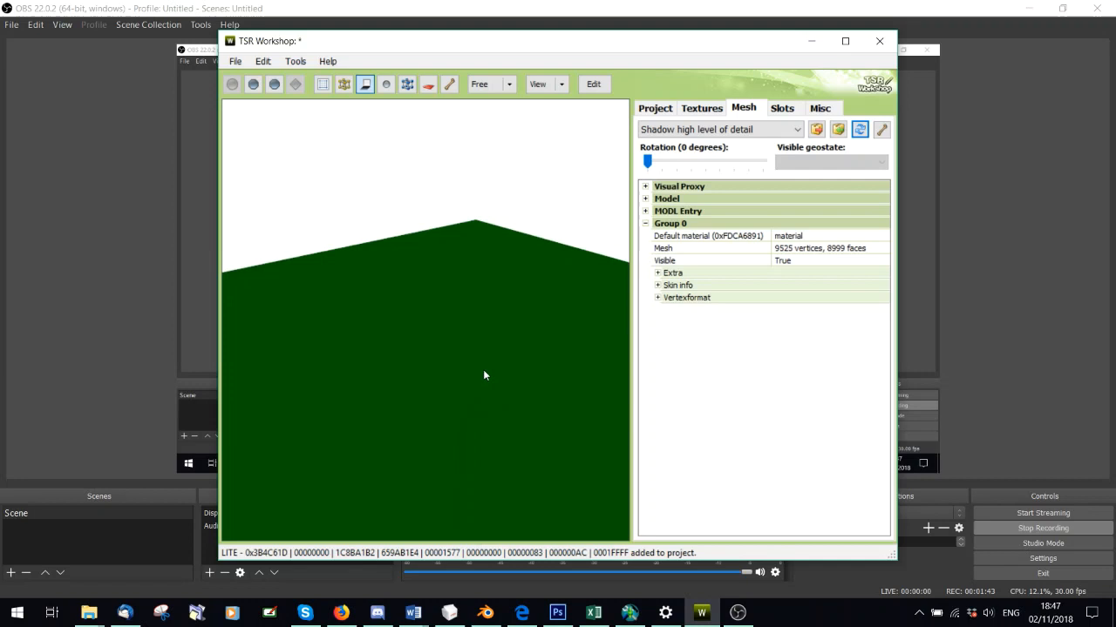
Update the shadow medium level of detail using the existing ShadowMedium detail mesh as its source.
left_click(706, 130)
left_click(701, 179)
left_click(860, 129)
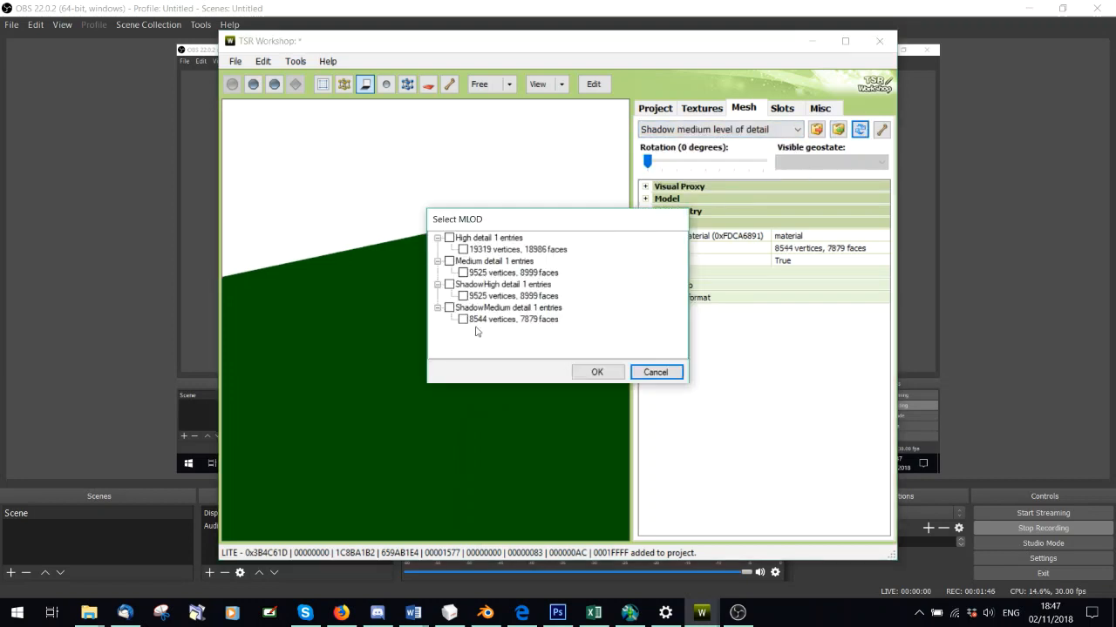
left_click(463, 320)
left_click(596, 372)
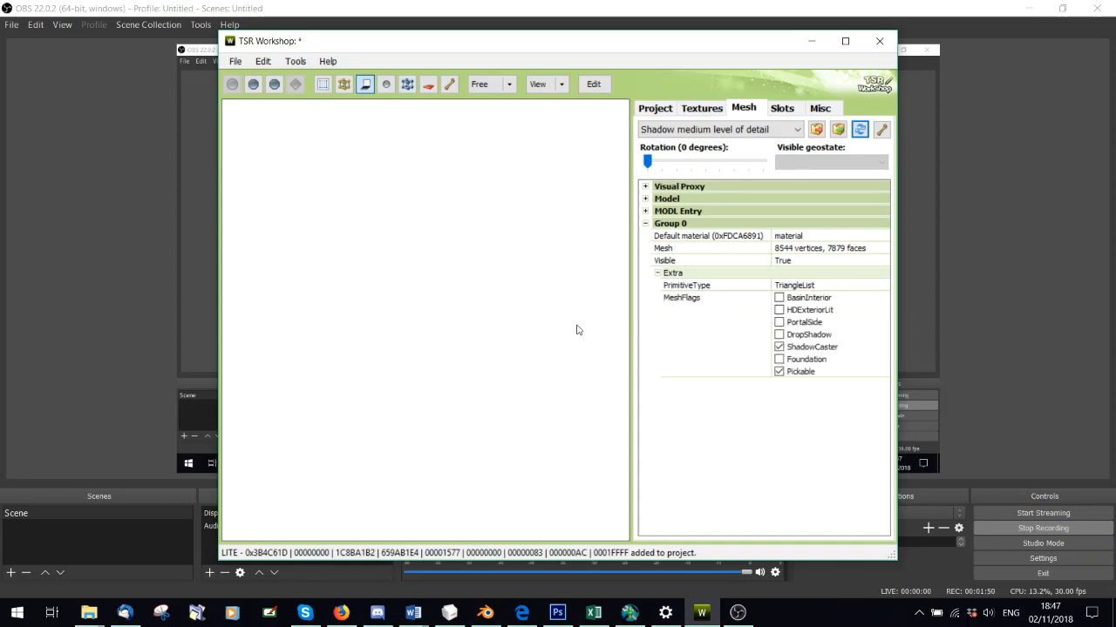
Return to the shadow high level of detail and check its mesh entry against the available levels of detail.
left_click(670, 130)
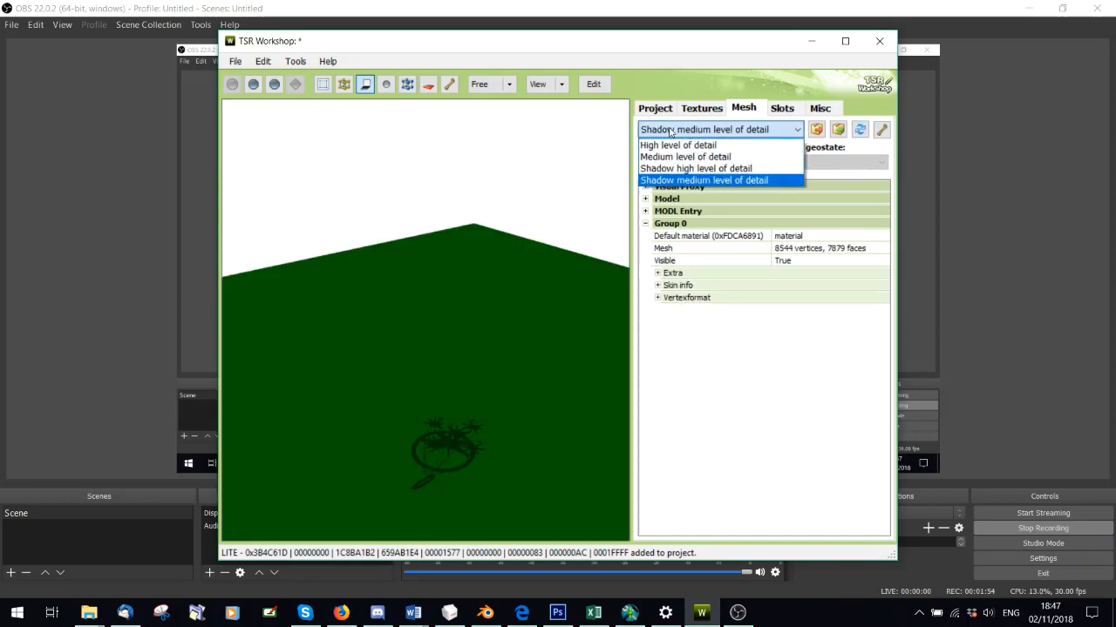
left_click(714, 168)
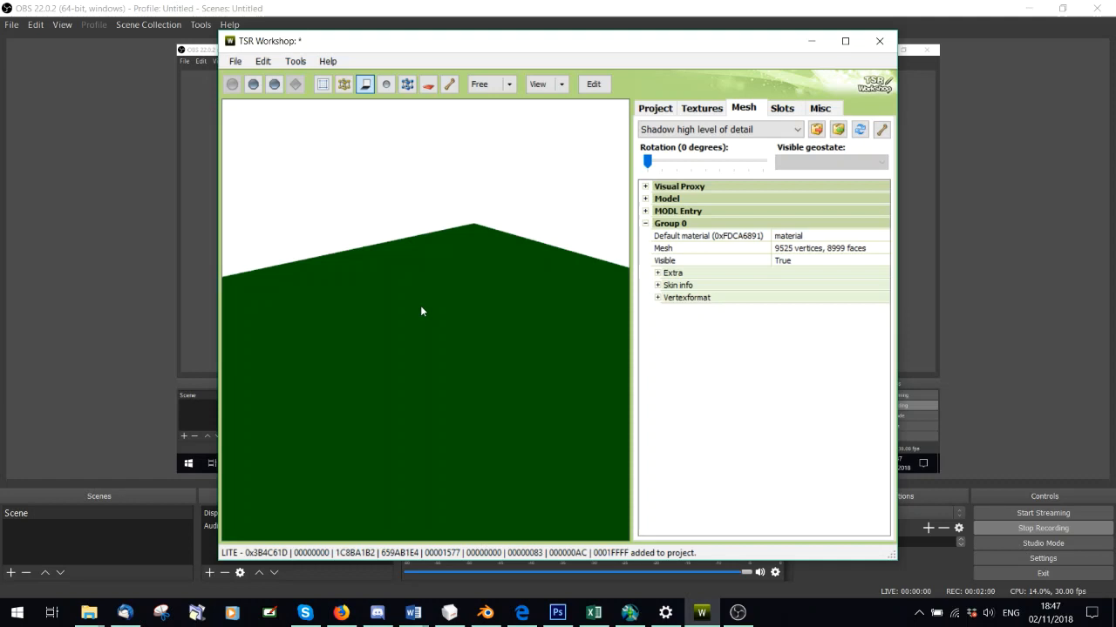
left_click(754, 130)
left_click(756, 131)
scroll(513, 287, "up", 2)
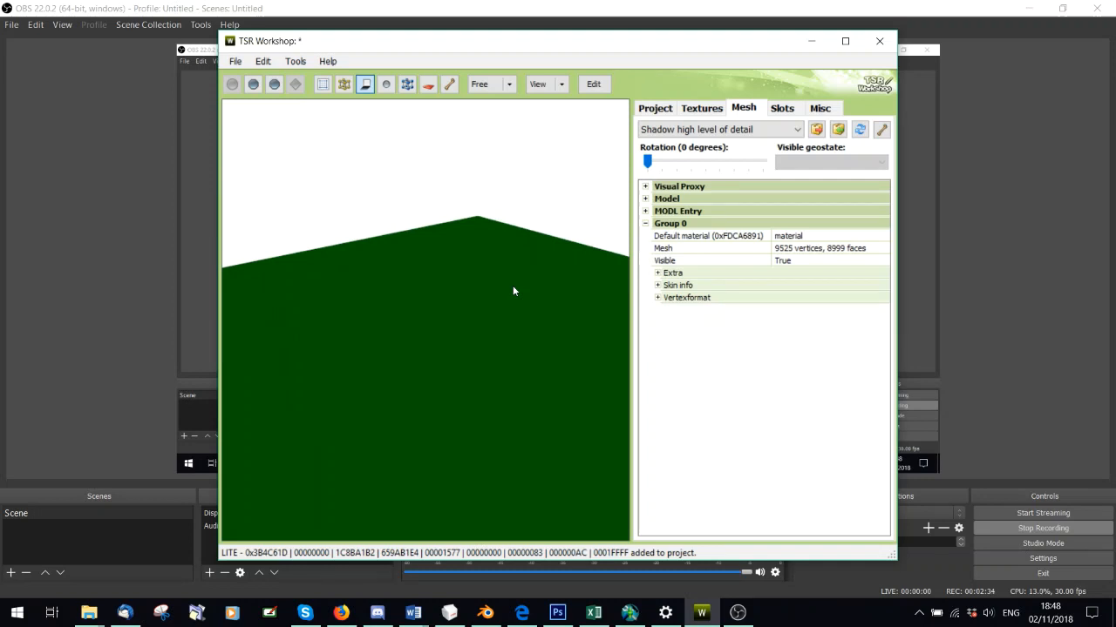
left_click(688, 131)
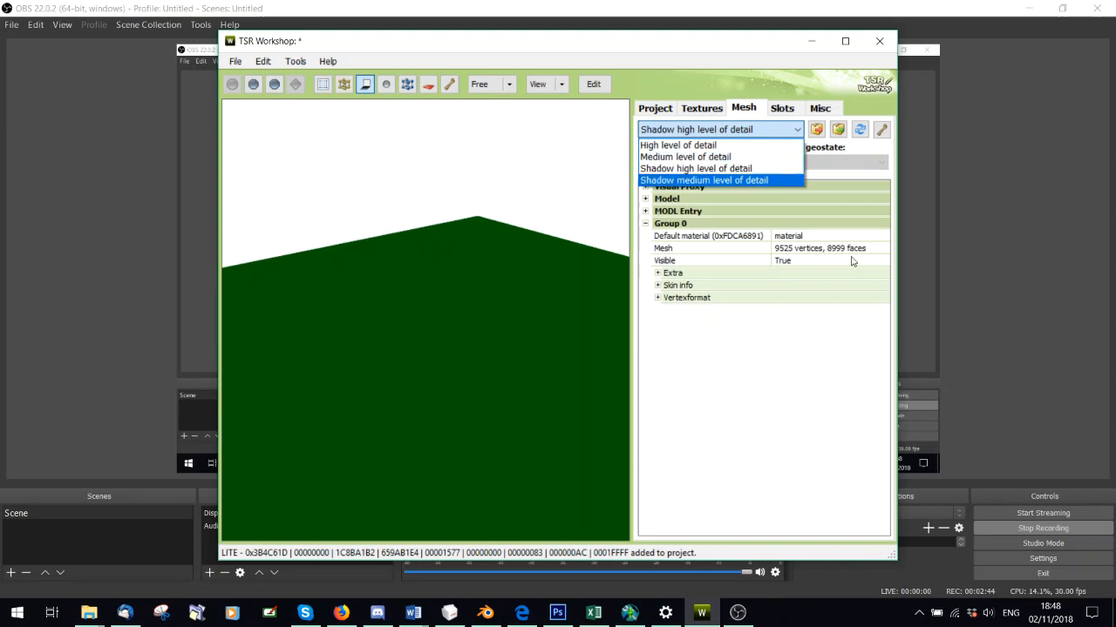
left_click(447, 336)
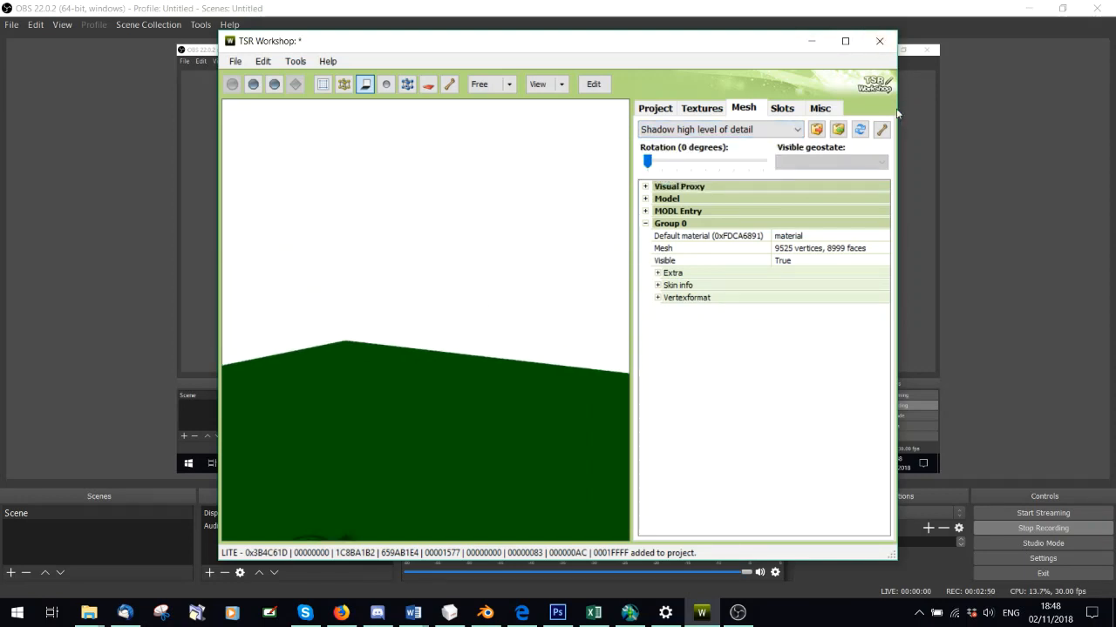